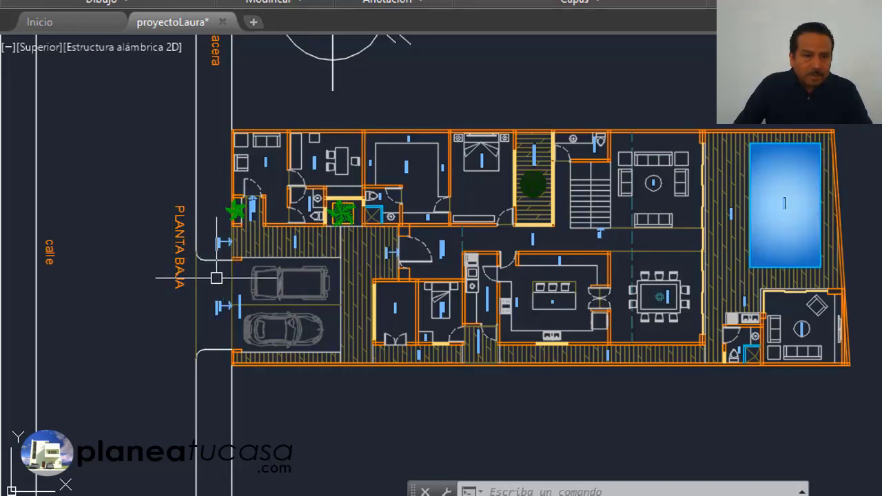
Zoom and pan to bring the vehicle access and parking spaces into view.
scroll(234, 243, "down", 1)
scroll(234, 243, "up", 3)
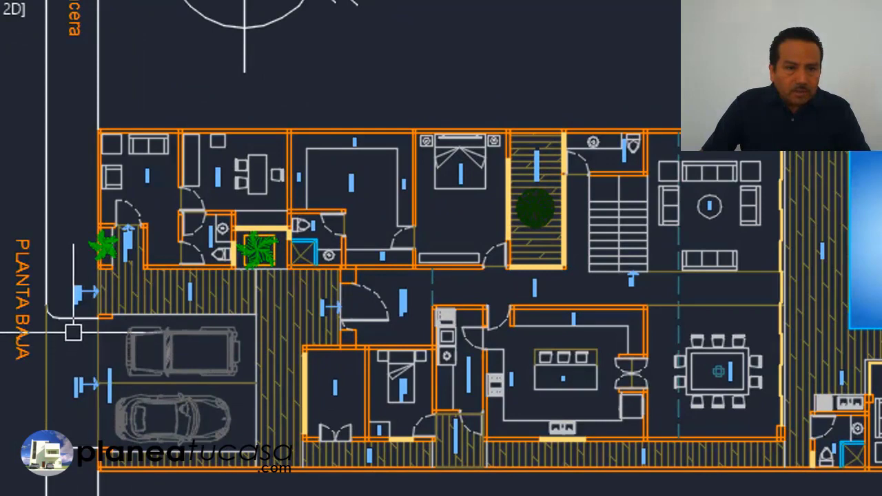
scroll(78, 329, "up", 4)
scroll(93, 252, "up", 4)
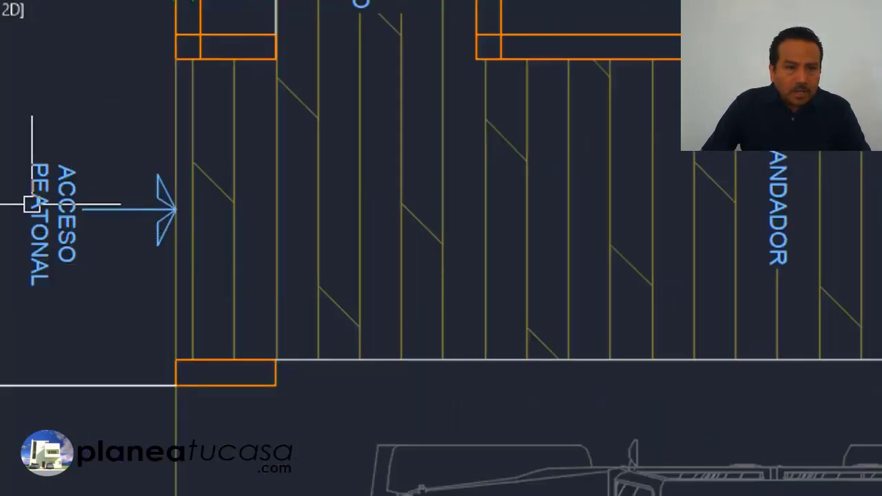
scroll(218, 289, "down", 2)
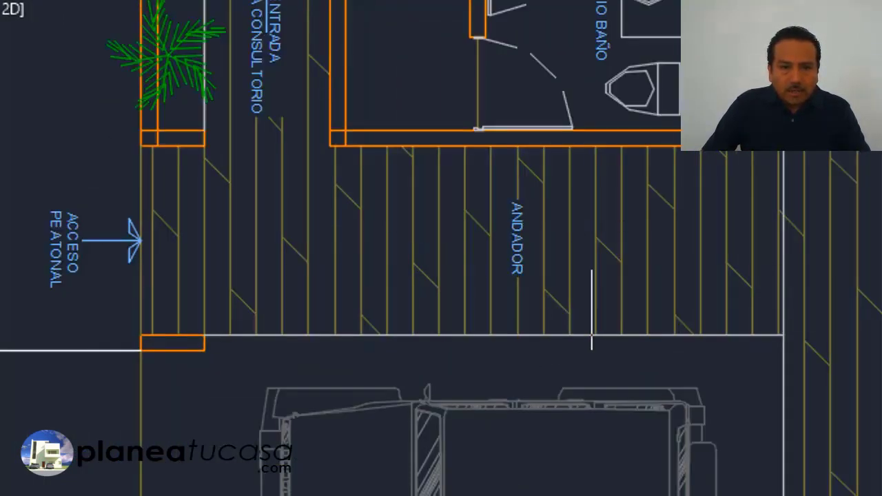
scroll(338, 199, "down", 3)
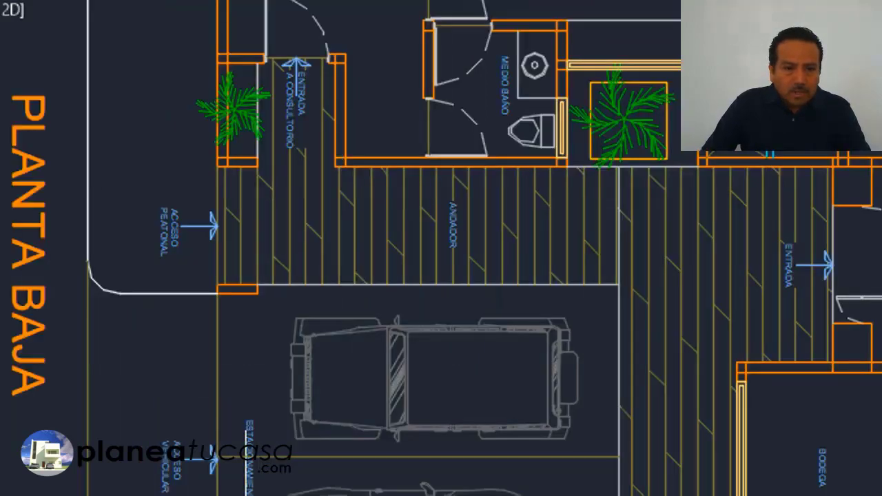
scroll(268, 434, "up", 3)
scroll(269, 386, "down", 3)
scroll(269, 386, "up", 3)
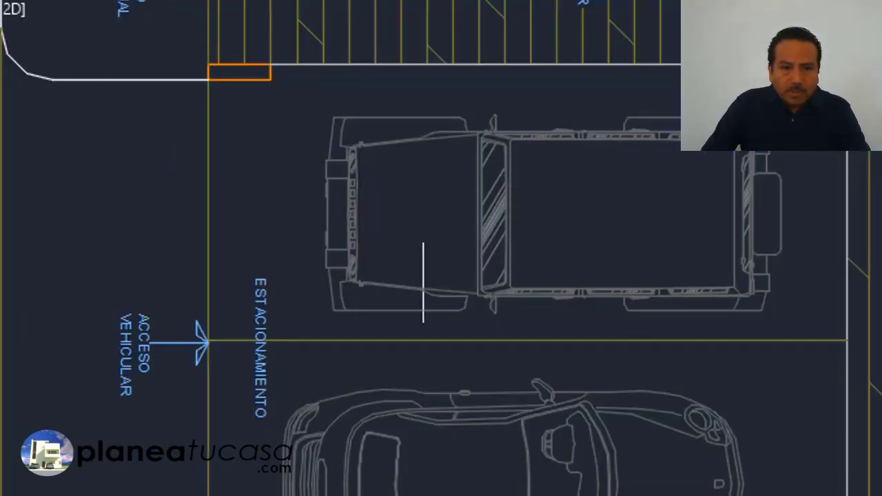
middle_click_drag(421, 276, 490, 237)
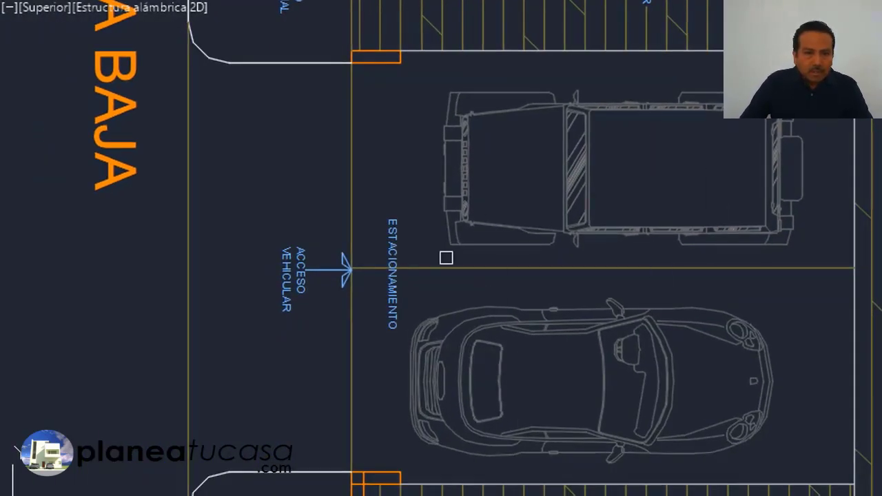
scroll(428, 281, "down", 3)
scroll(377, 222, "up", 2)
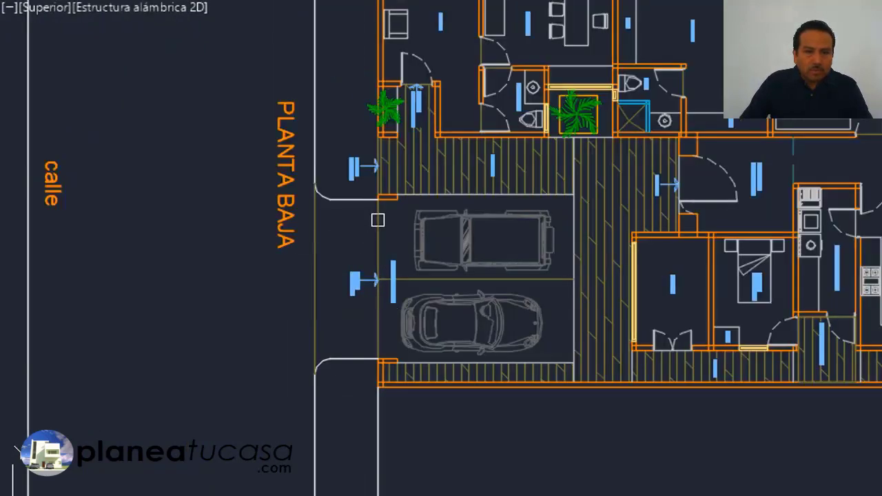
scroll(416, 145, "up", 1)
scroll(416, 145, "down", 3)
scroll(444, 216, "up", 3)
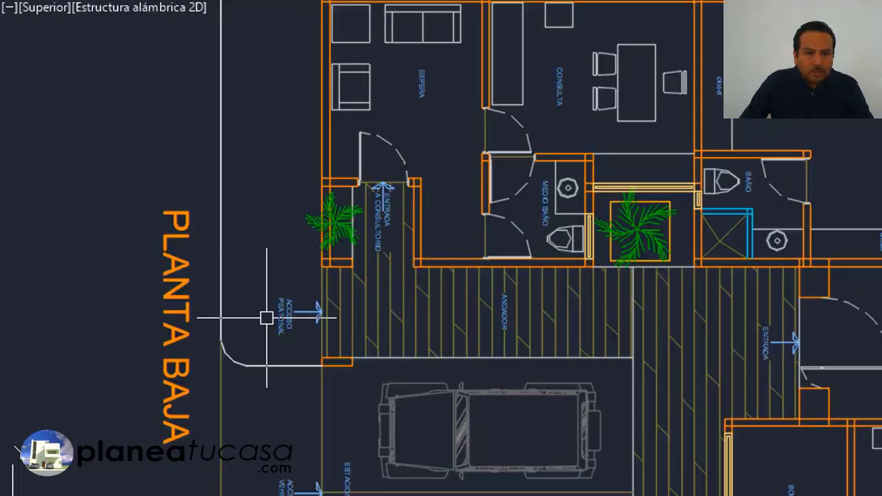
scroll(263, 335, "up", 2)
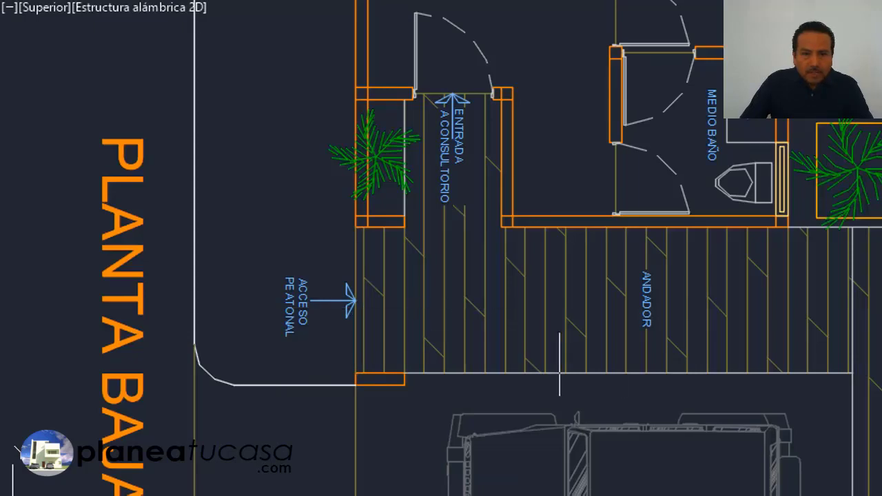
scroll(448, 372, "down", 3)
scroll(472, 215, "down", 1)
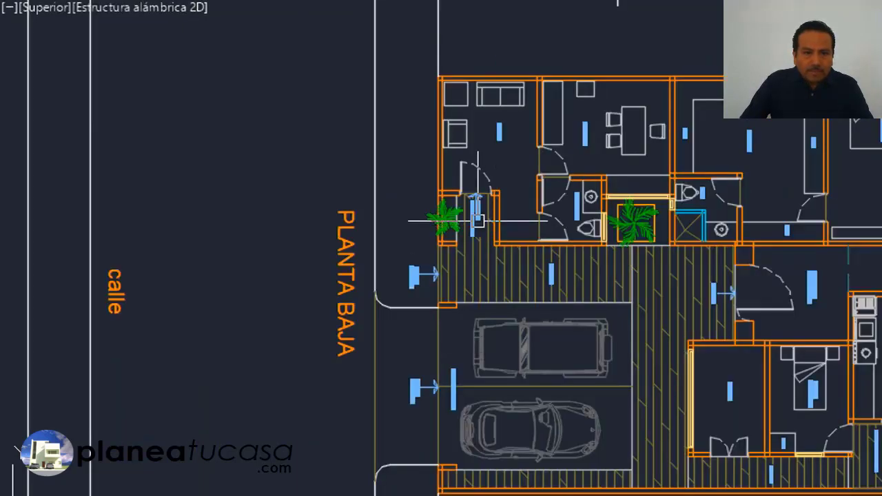
scroll(473, 216, "up", 5)
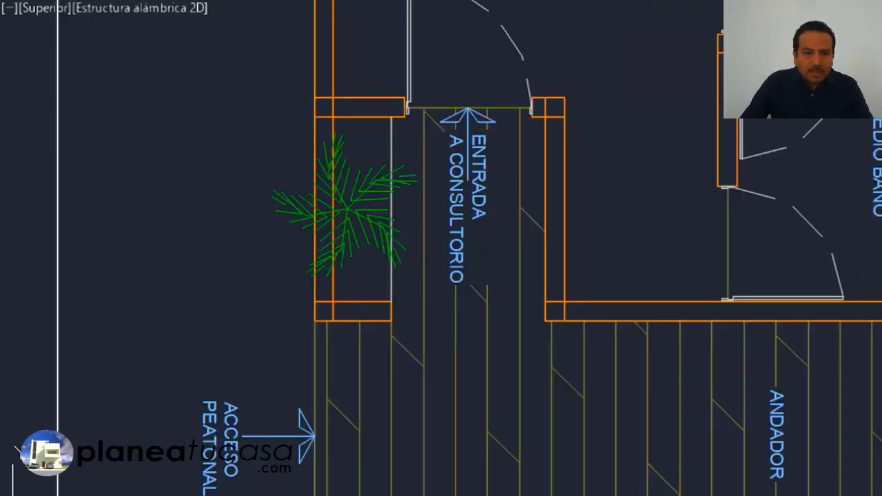
scroll(393, 317, "down", 3)
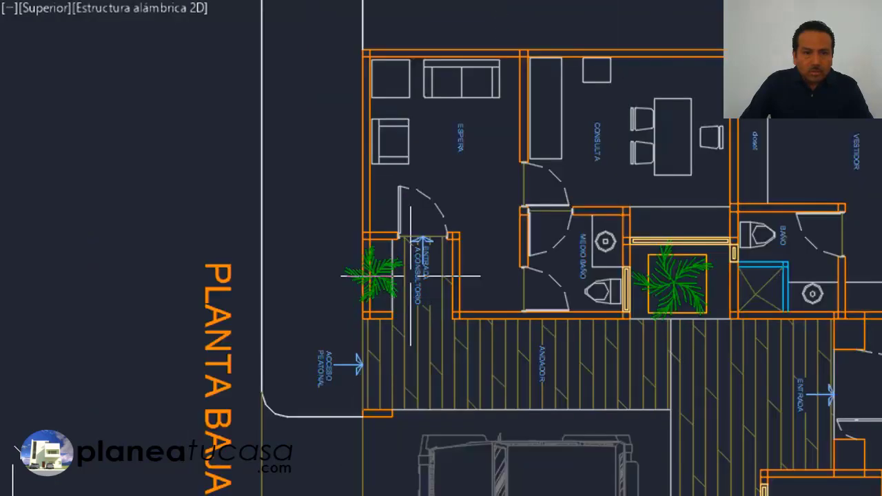
scroll(446, 262, "up", 3)
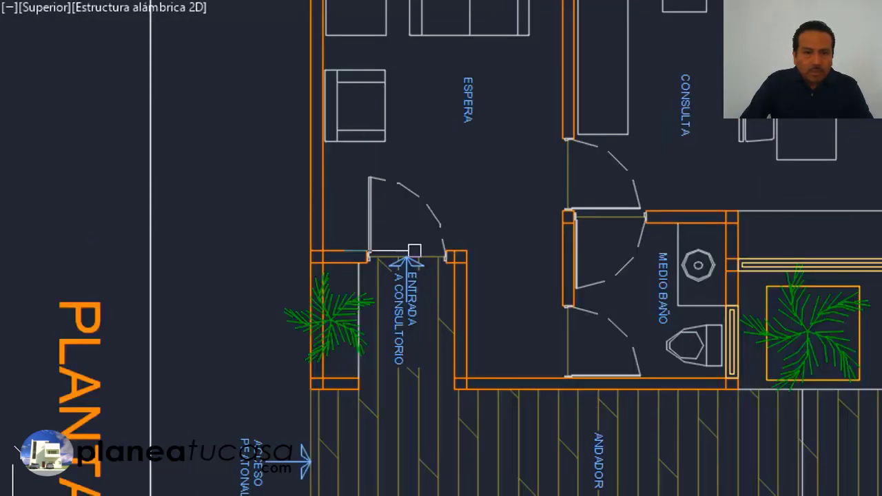
scroll(386, 292, "down", 2)
scroll(453, 153, "up", 2)
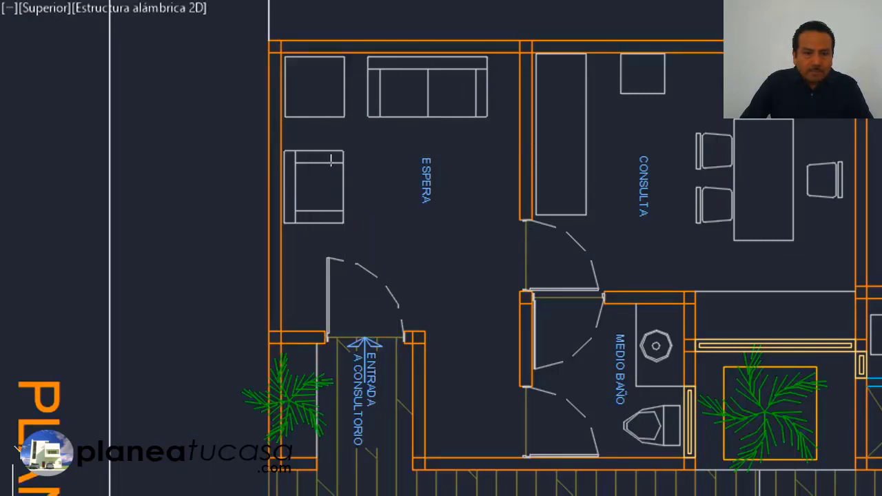
Inspect the closet and bathroom beside the consultation room, zooming in and out.
middle_click_drag(670, 181, 588, 169)
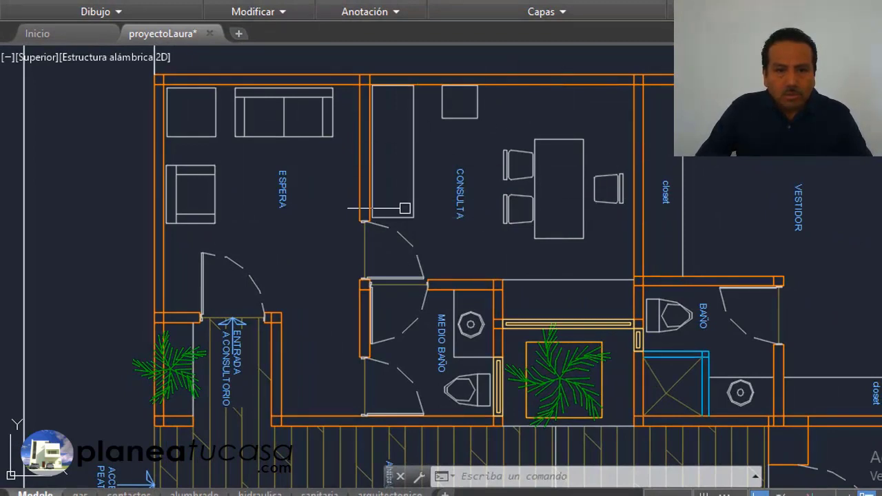
scroll(408, 181, "down", 2)
scroll(367, 297, "up", 2)
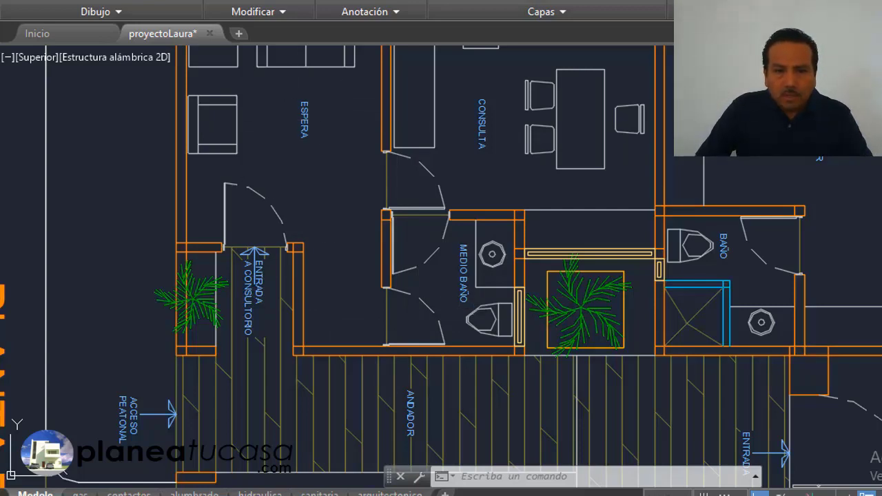
scroll(379, 175, "down", 3)
scroll(401, 321, "up", 3)
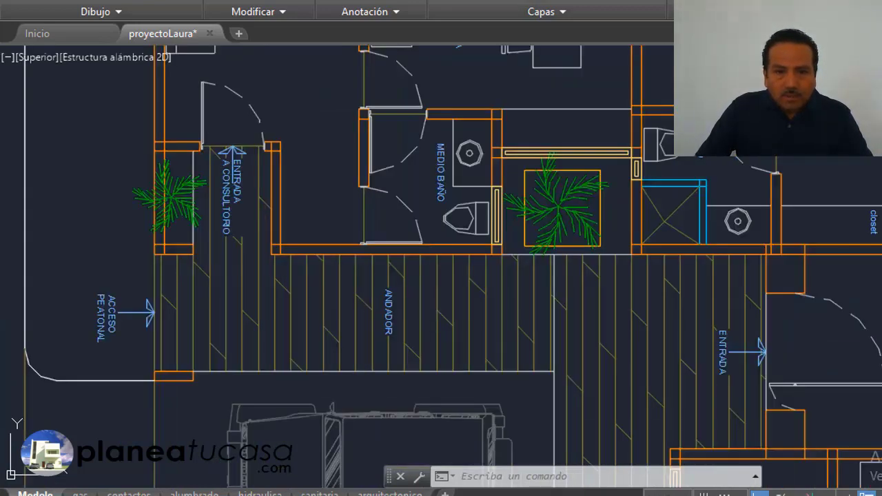
scroll(402, 321, "down", 4)
scroll(404, 416, "up", 3)
scroll(404, 285, "up", 2)
scroll(234, 214, "up", 1)
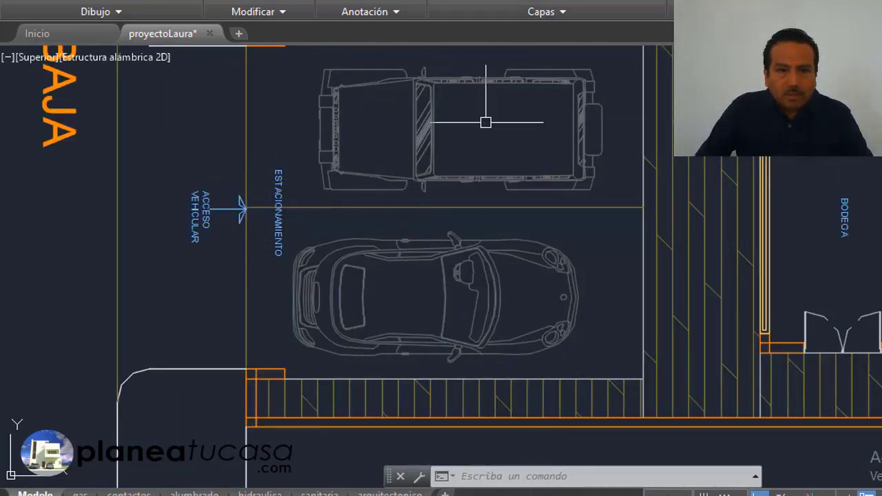
scroll(390, 341, "down", 4)
scroll(501, 224, "up", 2)
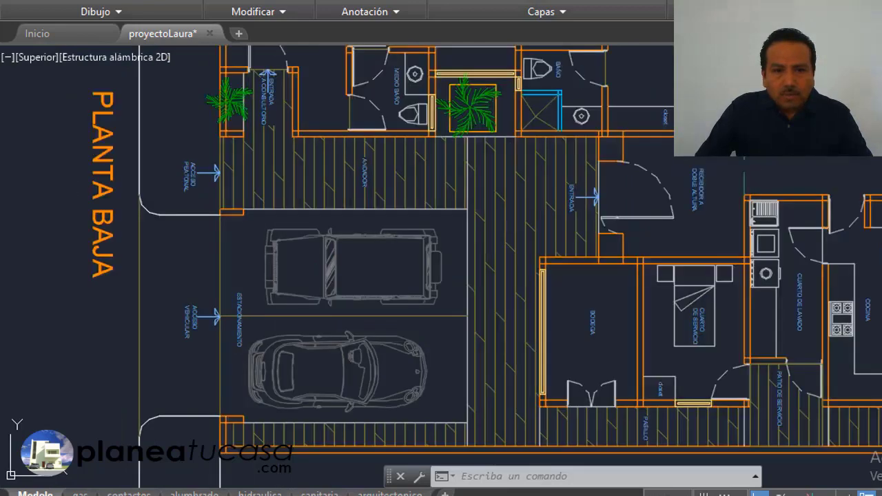
scroll(404, 221, "up", 2)
scroll(511, 153, "down", 1)
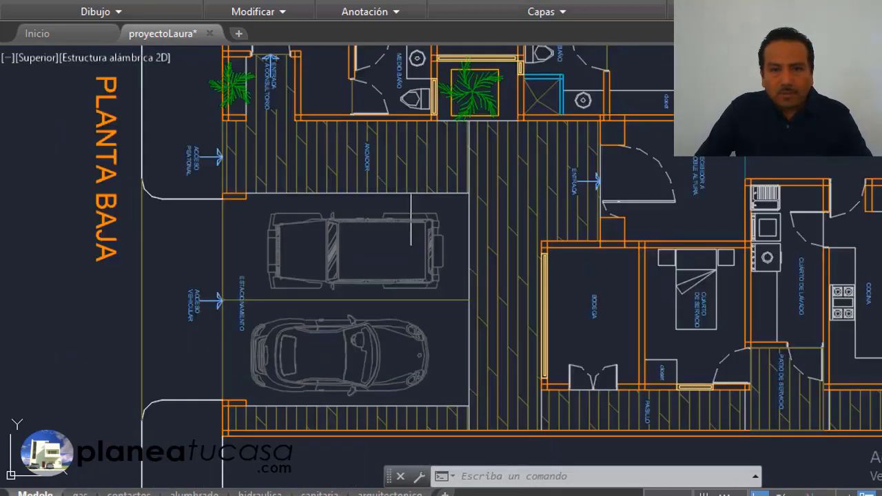
scroll(518, 207, "down", 1)
scroll(538, 183, "up", 1)
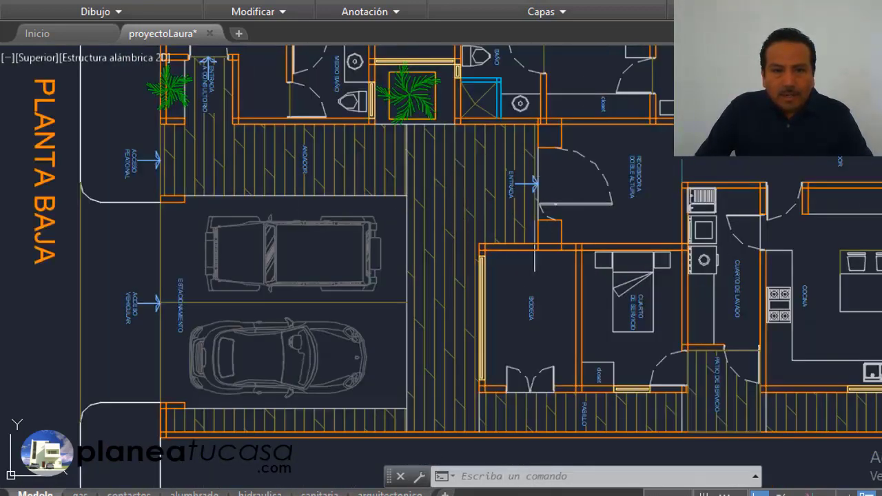
scroll(535, 185, "up", 2)
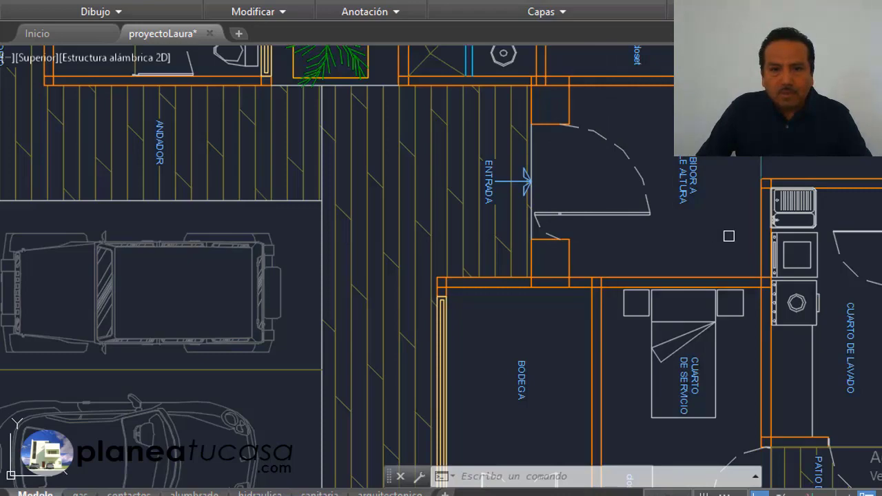
scroll(443, 147, "down", 2)
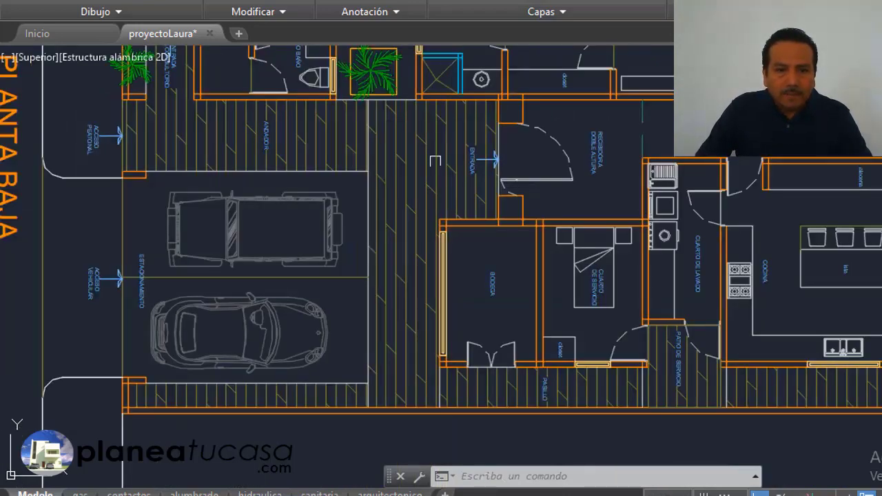
scroll(405, 371, "down", 2)
scroll(441, 365, "up", 2)
scroll(493, 357, "up", 2)
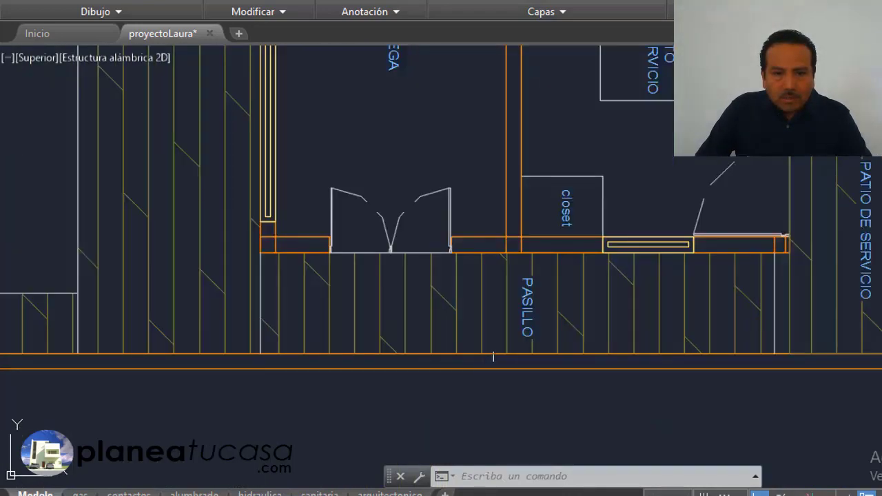
scroll(448, 301, "down", 3)
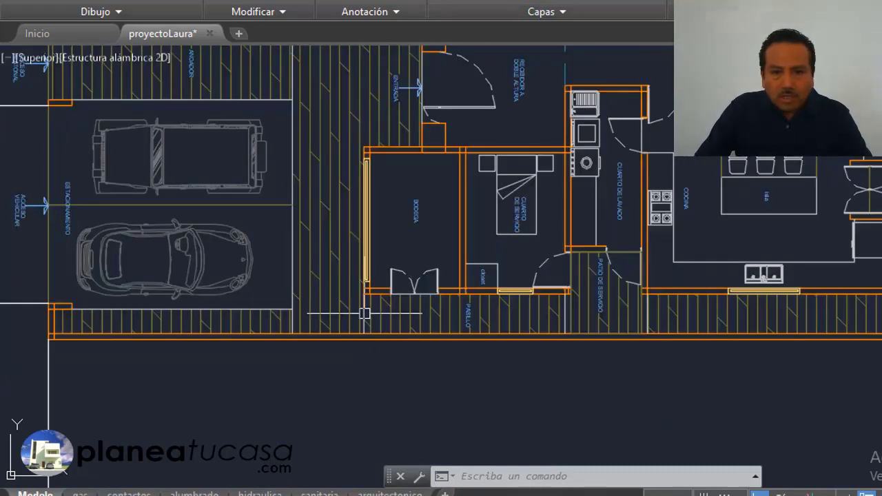
scroll(329, 326, "down", 3)
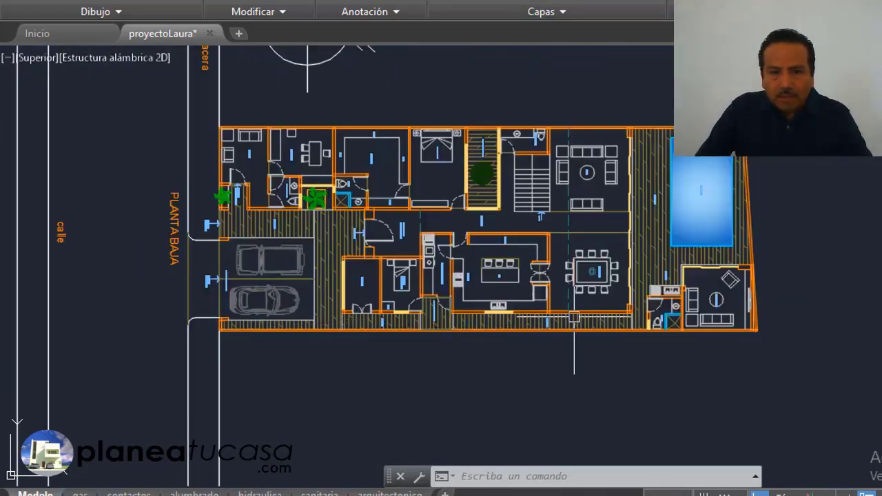
scroll(334, 227, "up", 3)
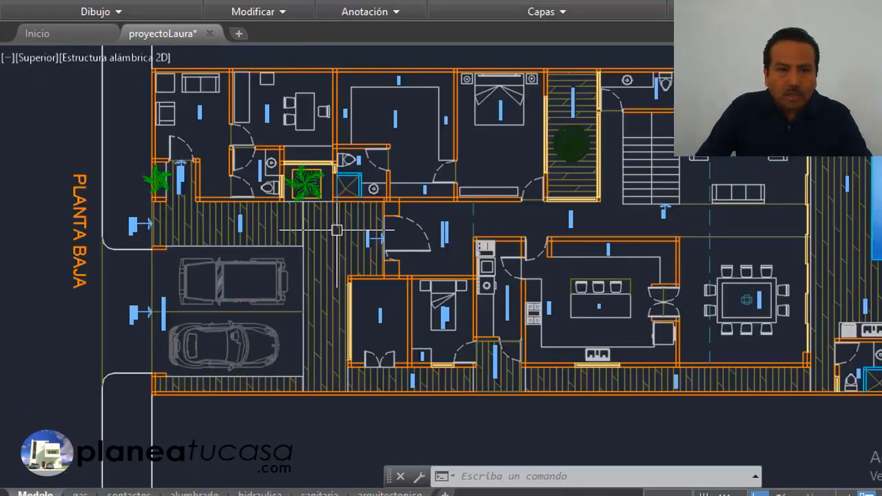
scroll(335, 227, "up", 1)
scroll(545, 231, "up", 2)
scroll(518, 261, "down", 3)
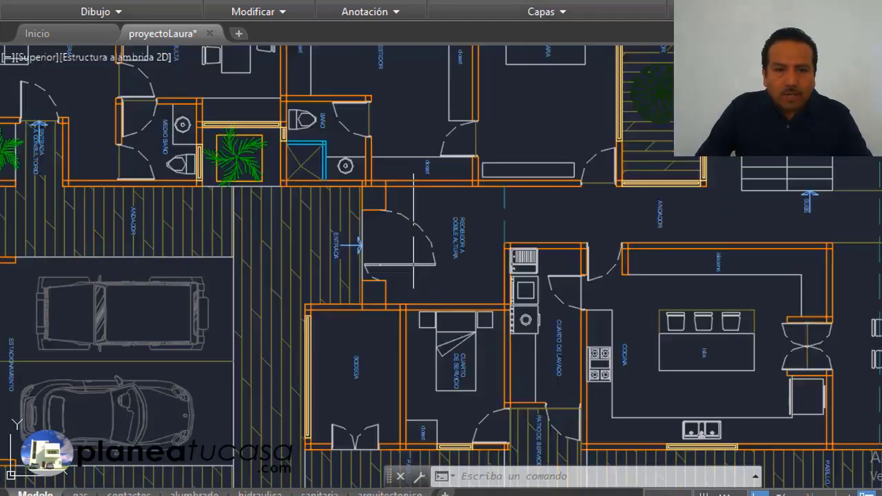
scroll(455, 224, "up", 4)
scroll(451, 222, "up", 2)
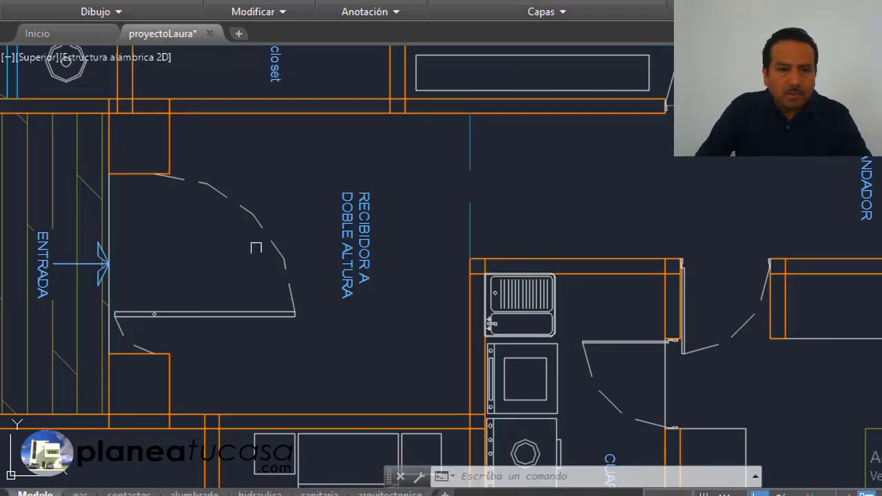
scroll(193, 317, "down", 3)
scroll(196, 314, "up", 2)
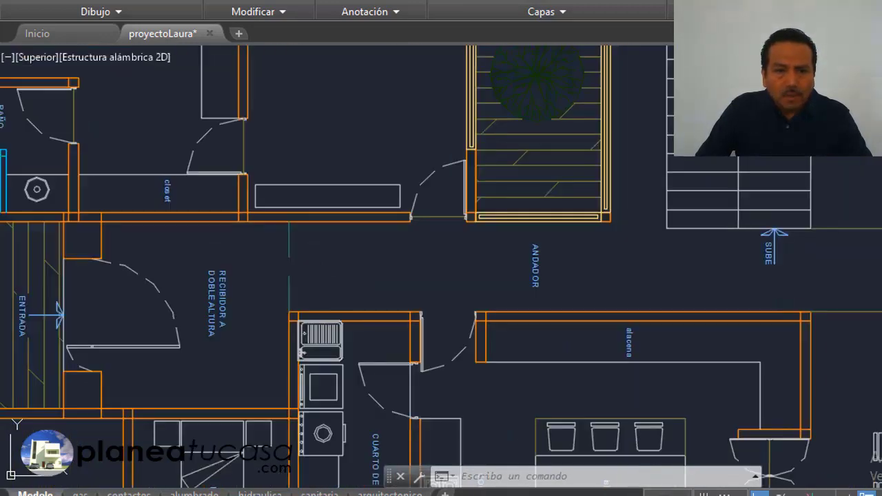
scroll(205, 279, "down", 3)
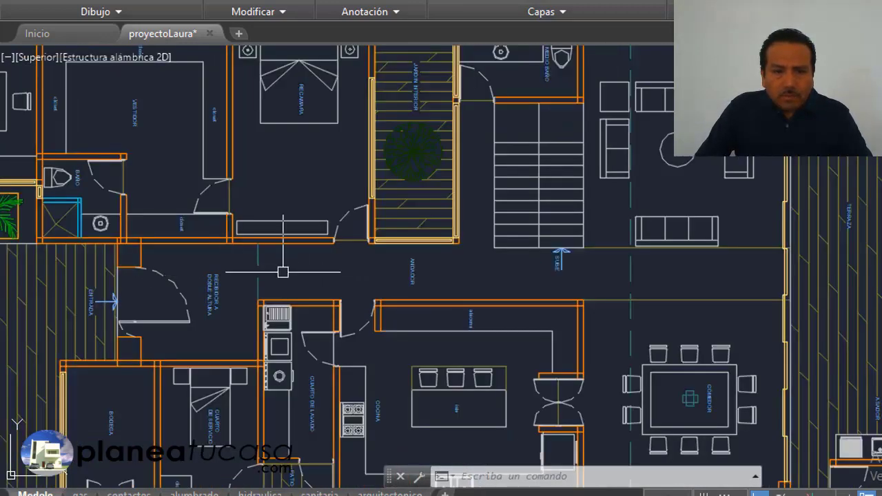
scroll(386, 270, "up", 3)
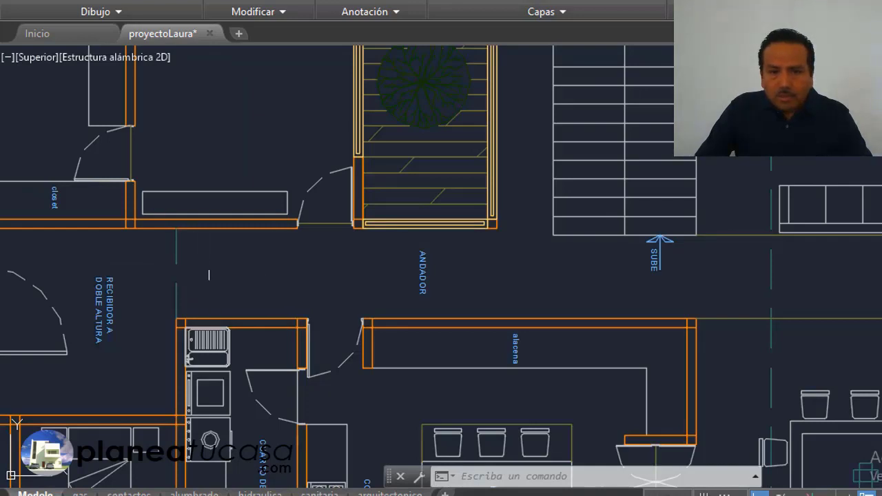
scroll(176, 277, "down", 2)
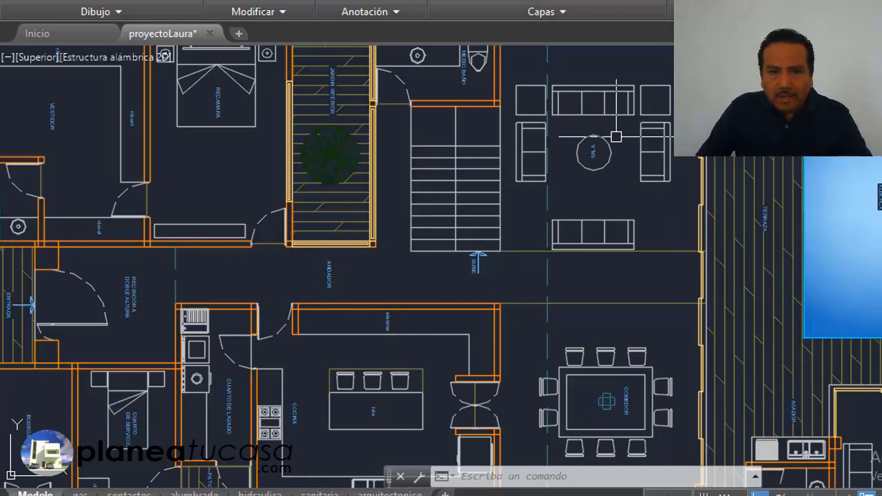
scroll(557, 138, "down", 2)
scroll(471, 279, "up", 2)
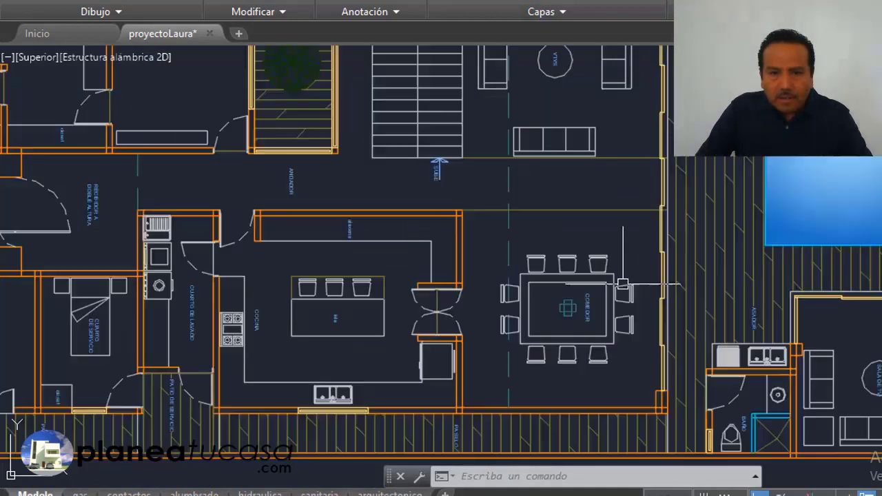
scroll(471, 279, "up", 2)
scroll(471, 279, "down", 2)
scroll(331, 228, "up", 1)
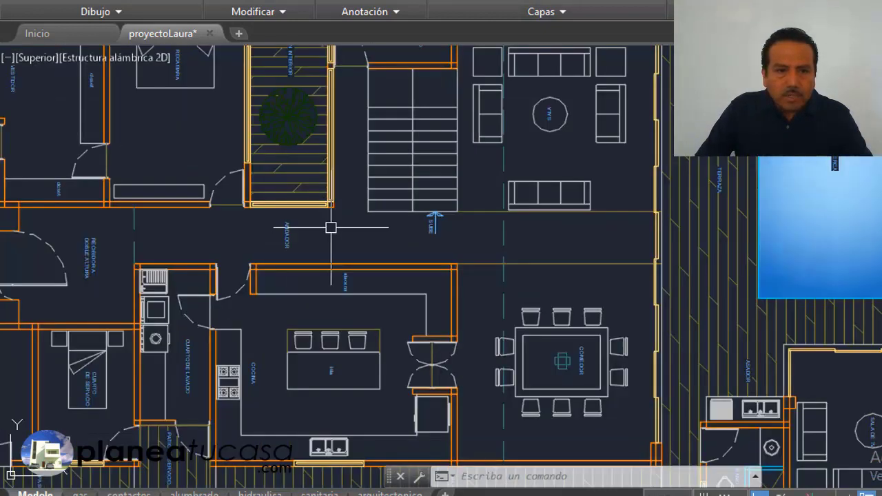
scroll(305, 236, "up", 1)
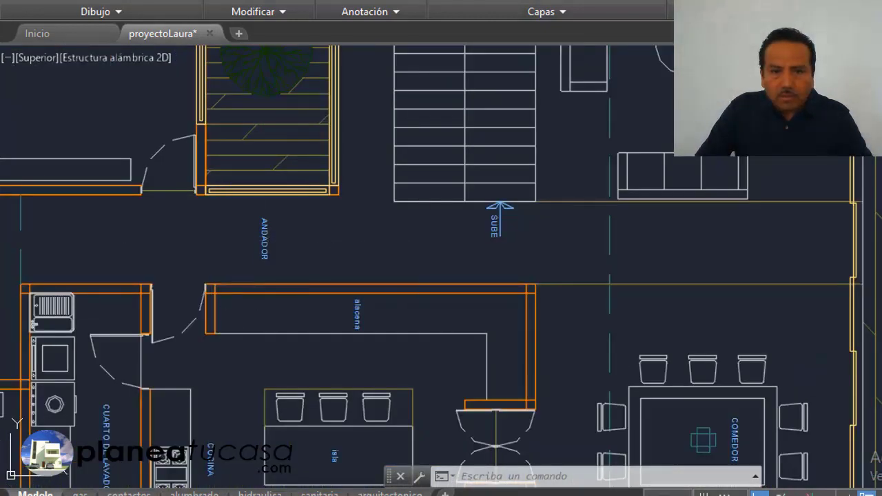
scroll(482, 249, "down", 2)
scroll(489, 247, "down", 2)
scroll(620, 160, "up", 2)
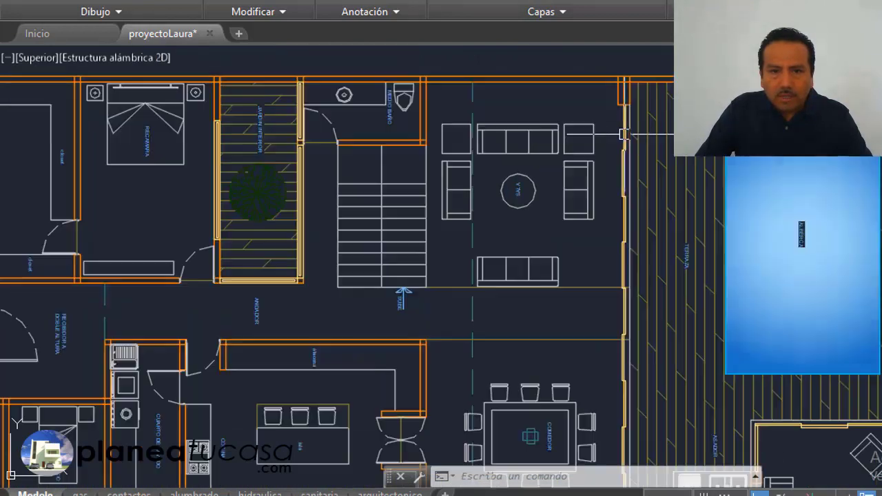
scroll(602, 170, "up", 2)
scroll(524, 234, "down", 2)
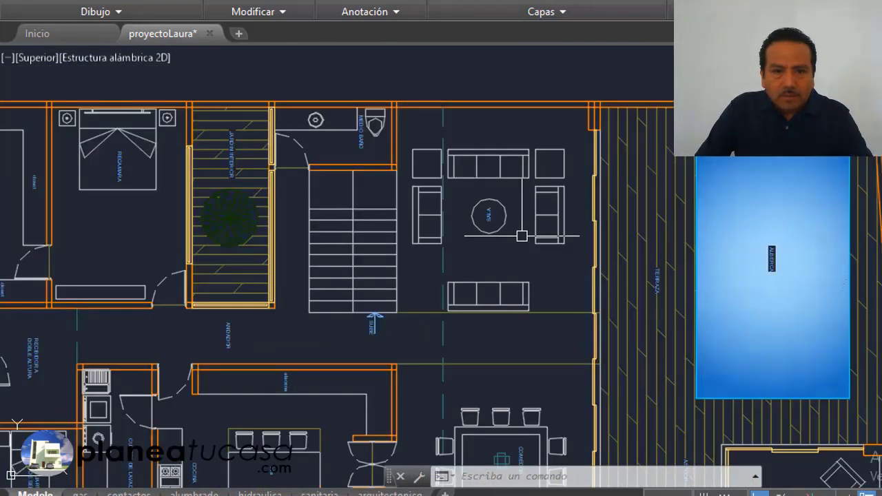
scroll(528, 234, "up", 2)
scroll(552, 159, "down", 3)
scroll(524, 145, "up", 2)
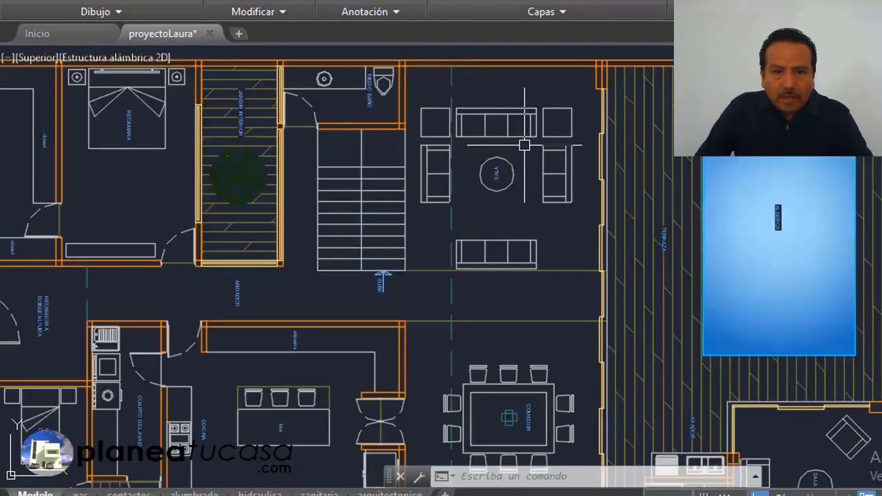
scroll(525, 116, "down", 3)
scroll(497, 121, "up", 3)
scroll(458, 118, "down", 1)
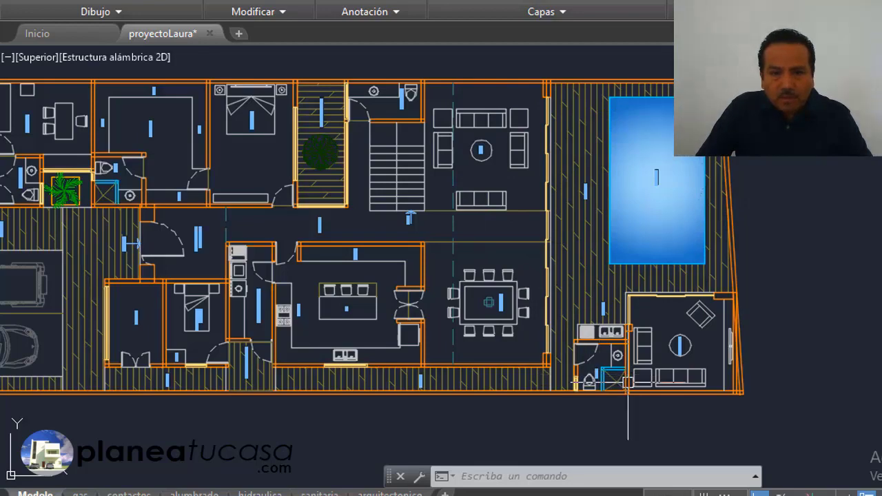
scroll(605, 349, "up", 5)
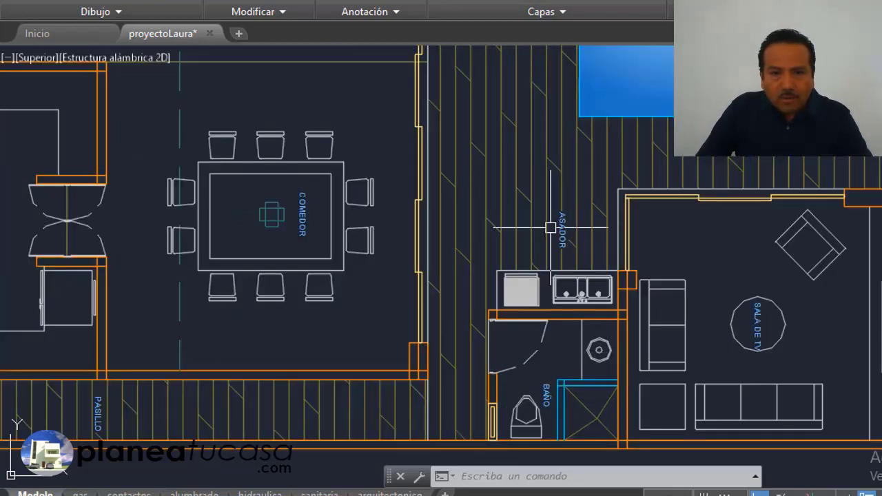
scroll(538, 233, "down", 5)
scroll(586, 276, "up", 3)
scroll(606, 234, "up", 4)
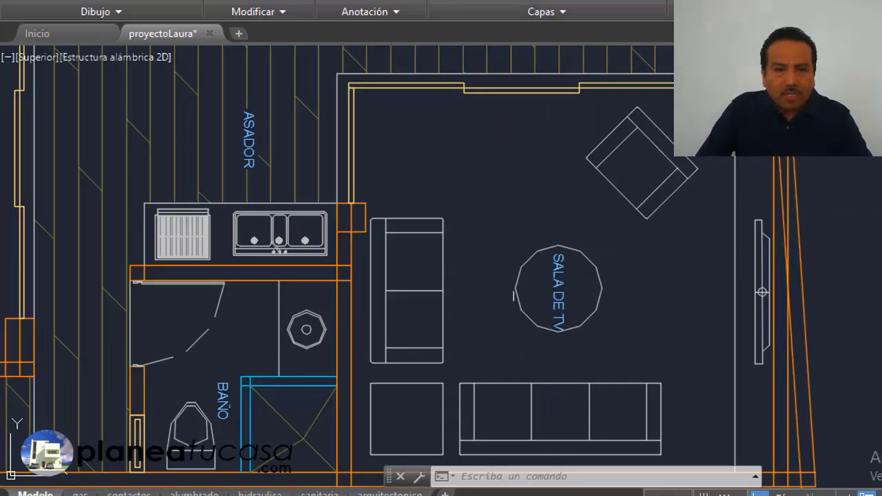
scroll(638, 235, "down", 2)
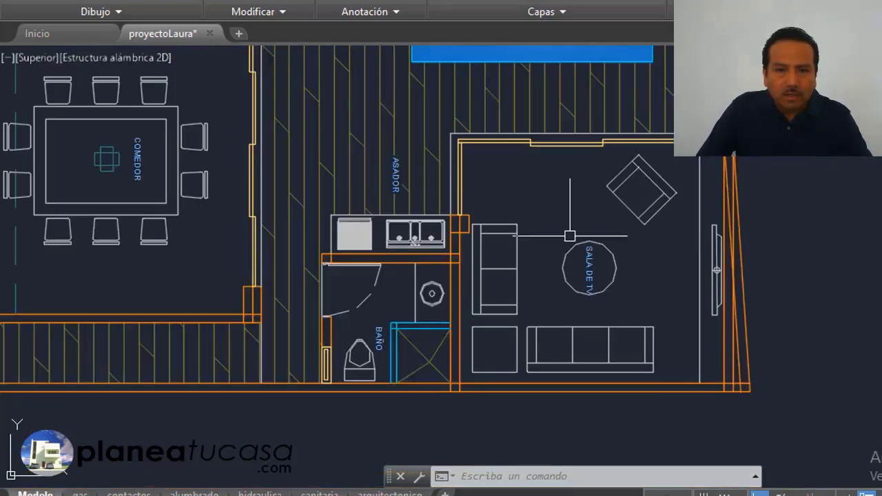
scroll(359, 320, "down", 3)
scroll(363, 314, "up", 5)
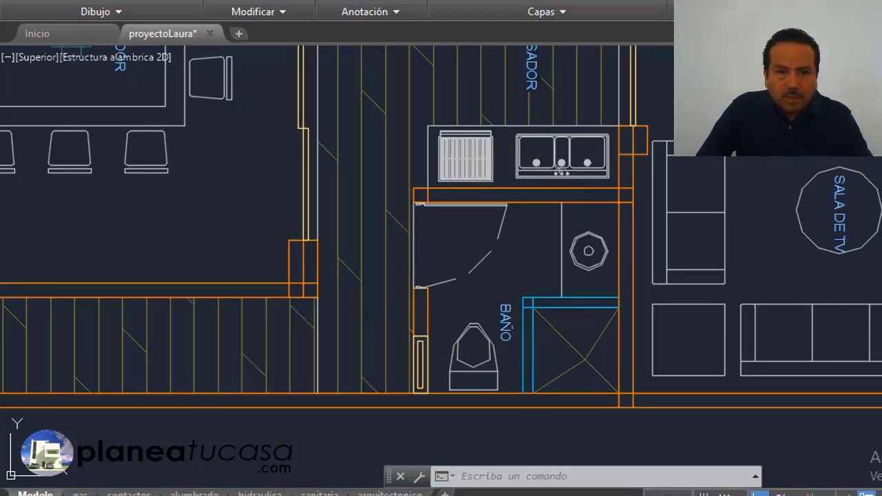
scroll(468, 338, "down", 4)
scroll(462, 345, "down", 1)
scroll(454, 267, "up", 3)
scroll(455, 266, "down", 4)
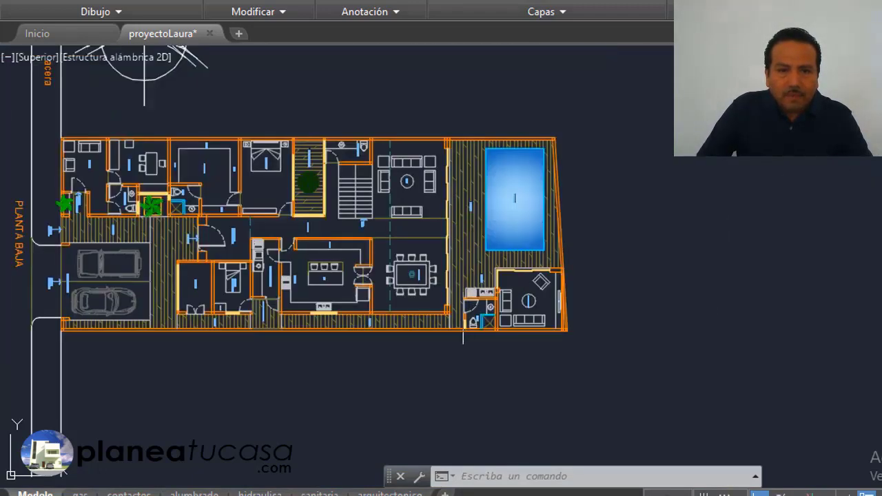
scroll(452, 270, "up", 4)
scroll(558, 301, "up", 2)
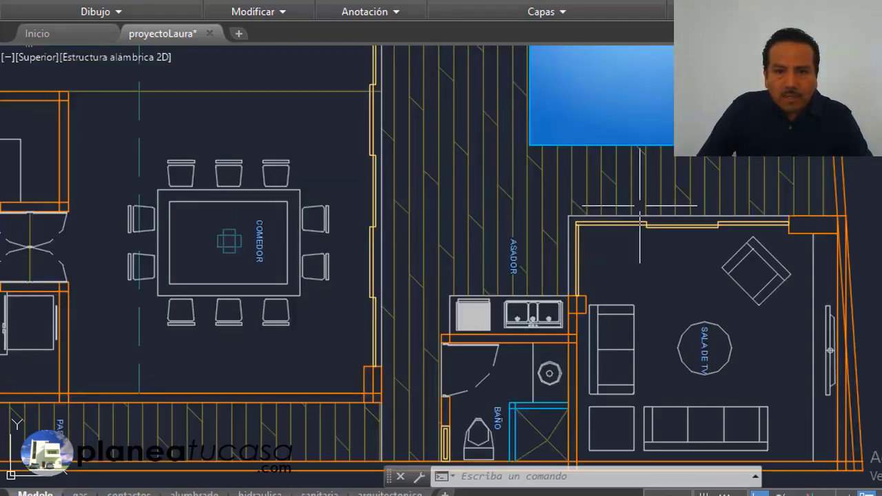
scroll(474, 183, "down", 2)
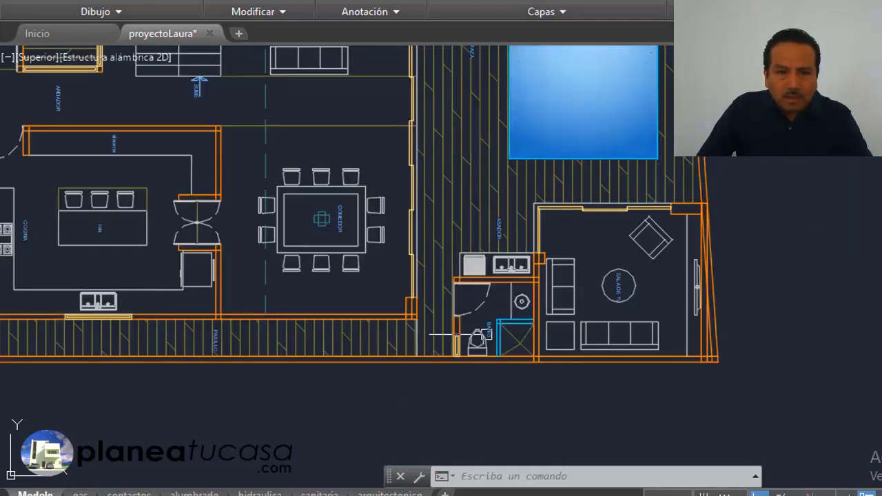
scroll(444, 372, "up", 2)
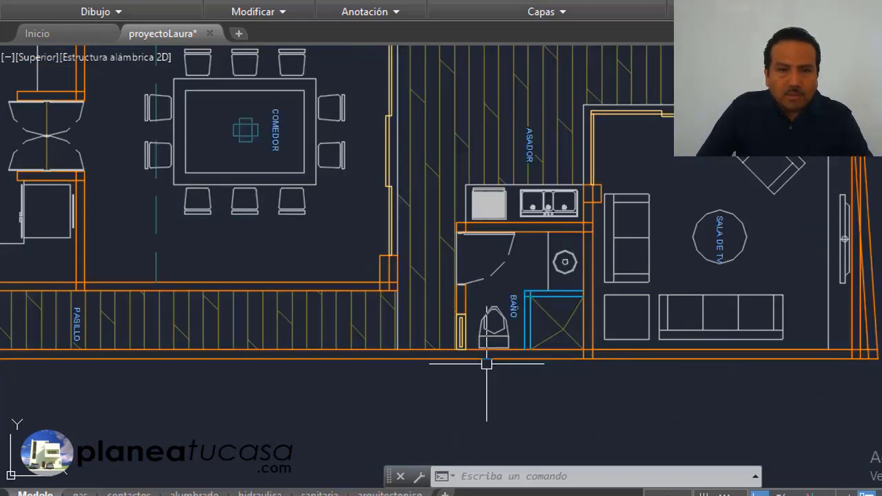
scroll(489, 354, "down", 3)
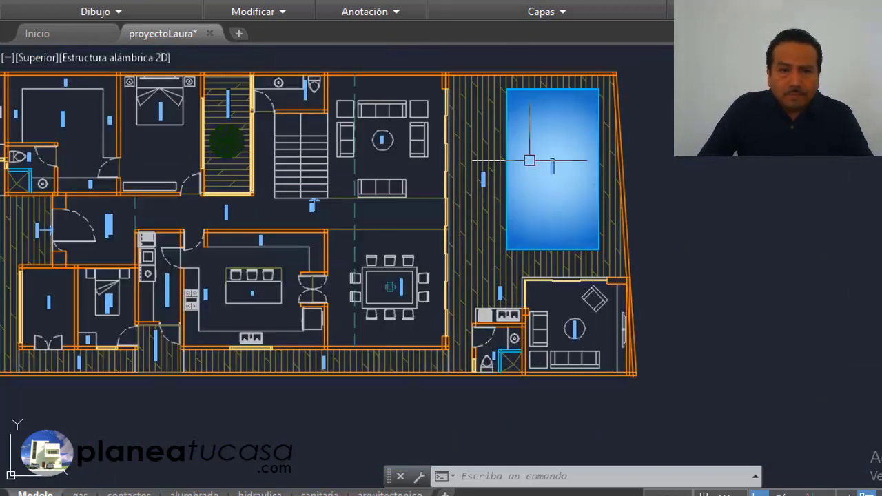
scroll(472, 176, "up", 4)
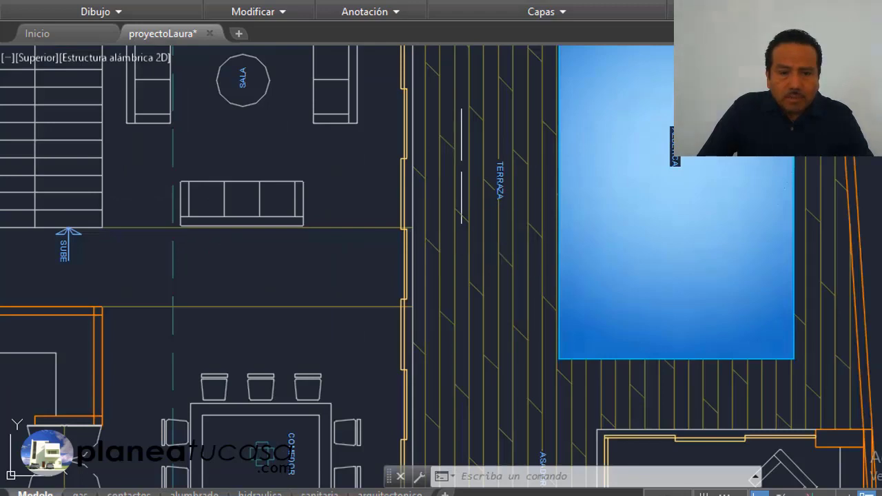
scroll(569, 186, "down", 4)
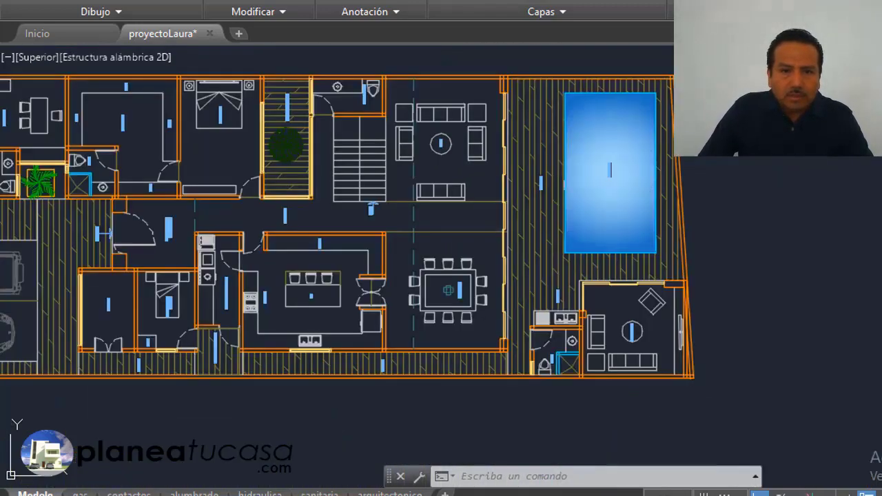
scroll(537, 221, "up", 2)
scroll(620, 216, "down", 4)
scroll(572, 231, "up", 2)
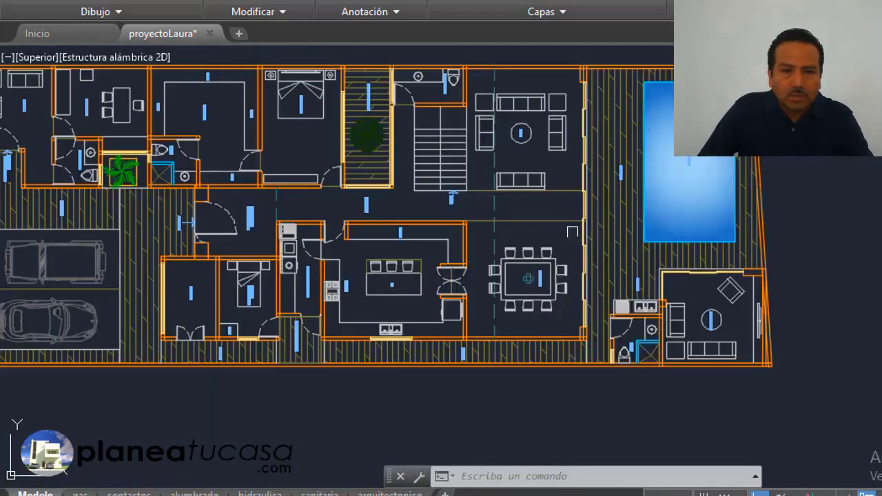
scroll(565, 158, "up", 2)
scroll(523, 110, "down", 2)
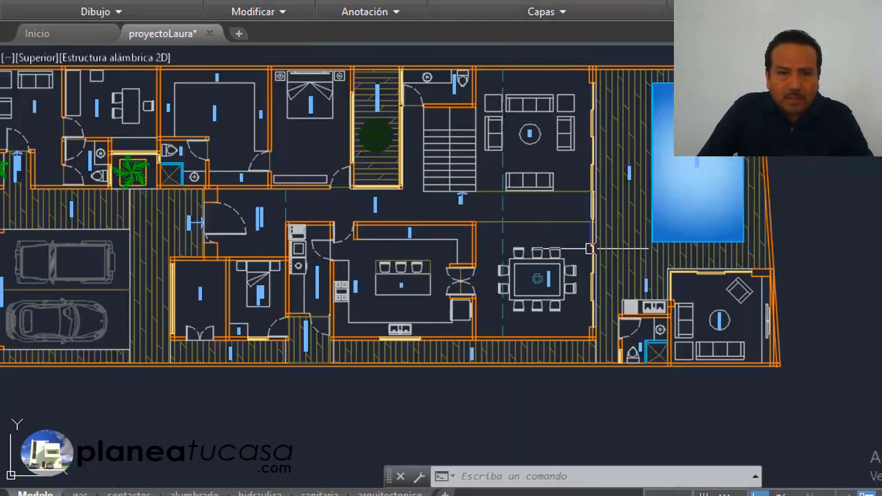
scroll(502, 220, "up", 4)
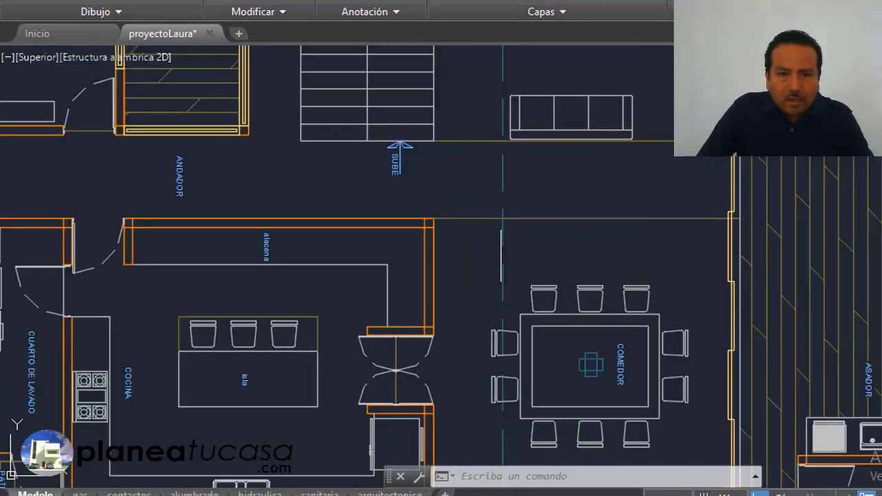
Select the dashed axis line beside the dining room, then deselect it and review the plan.
left_click(502, 172)
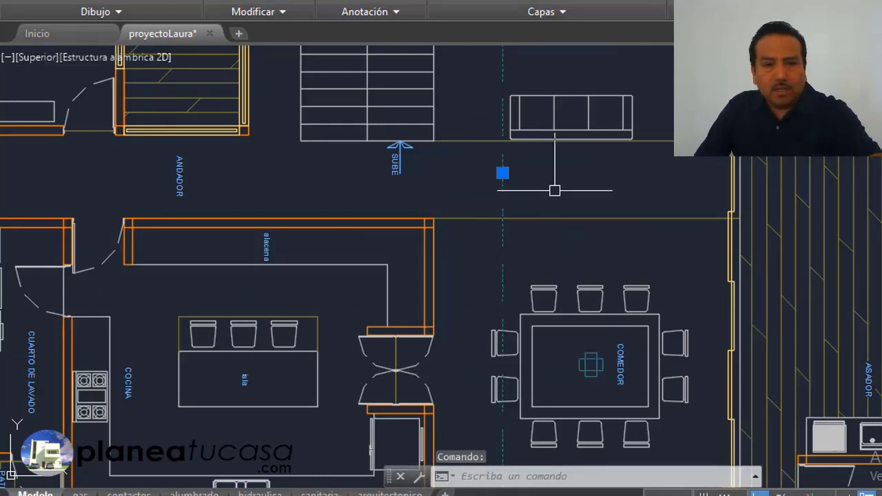
key("Escape")
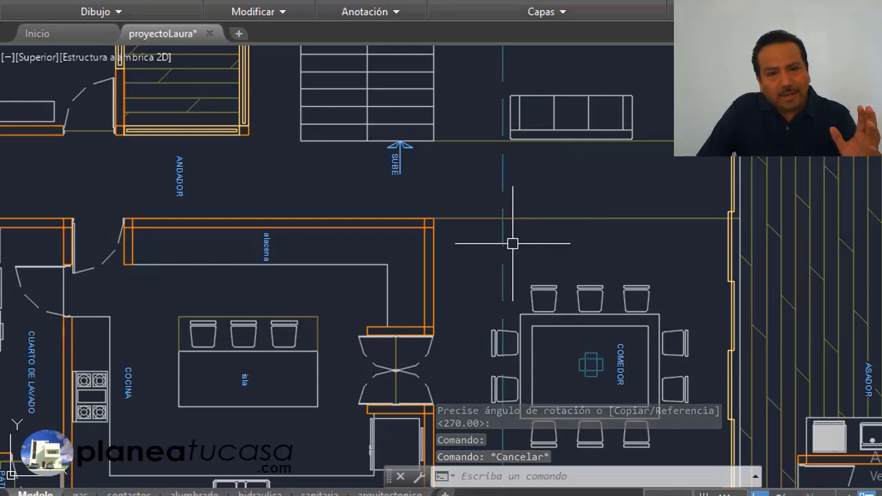
scroll(519, 237, "down", 2)
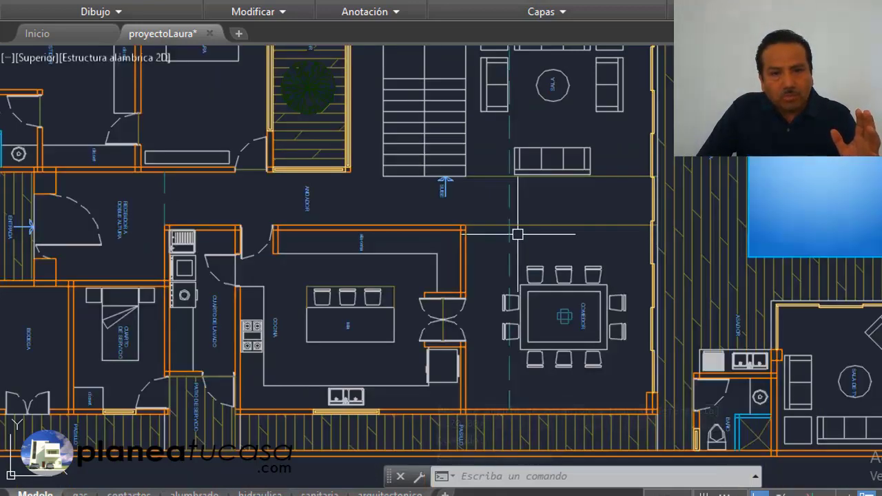
scroll(516, 234, "down", 1)
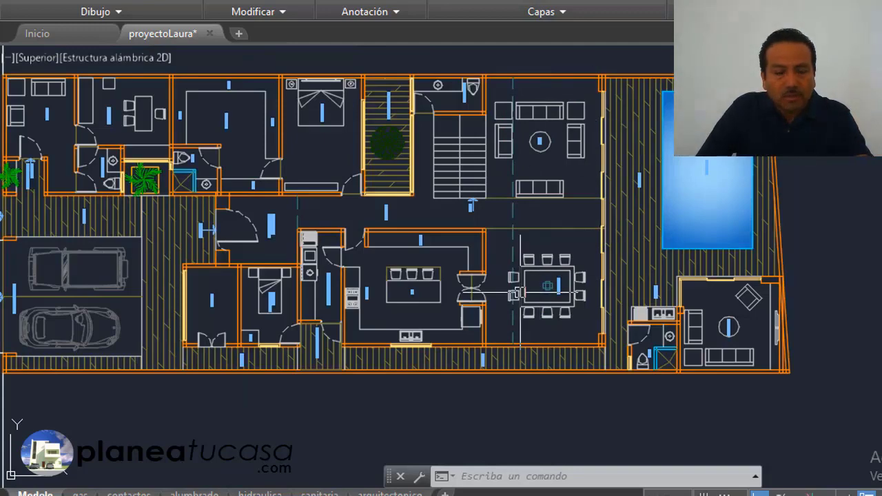
scroll(299, 202, "up", 2)
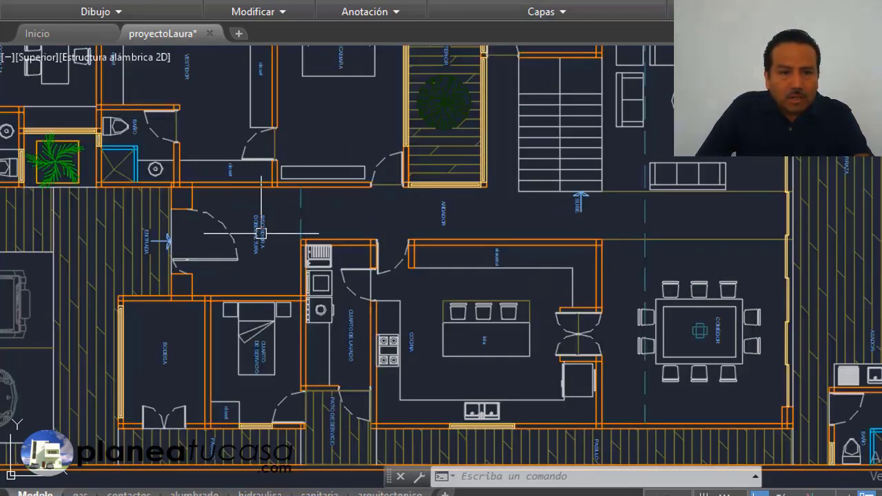
scroll(287, 229, "up", 2)
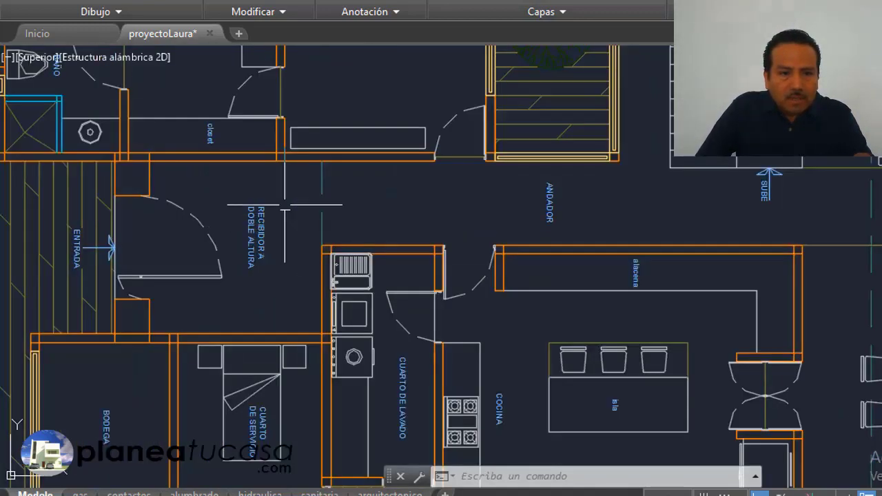
scroll(290, 238, "down", 3)
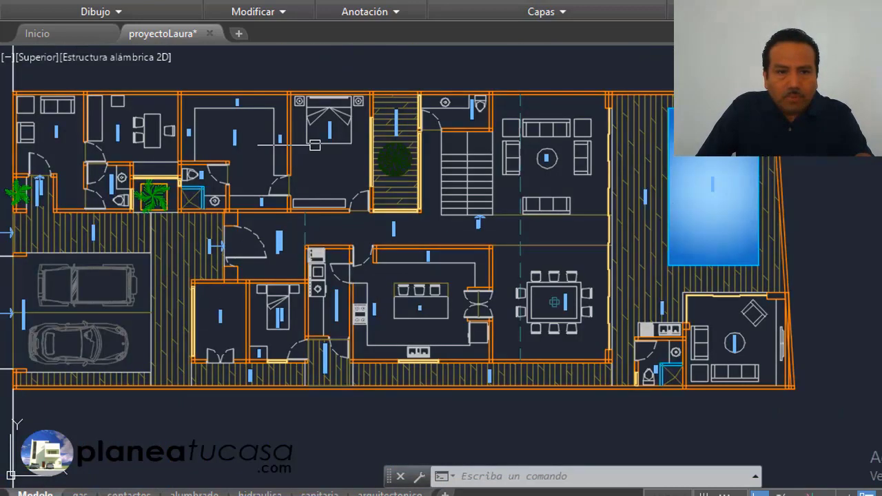
scroll(321, 126, "up", 1)
scroll(347, 181, "up", 2)
scroll(348, 190, "down", 3)
scroll(348, 186, "up", 3)
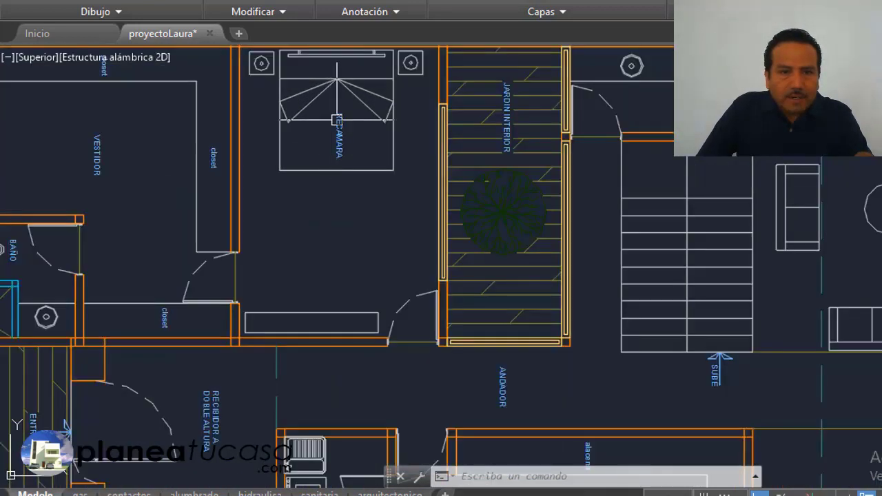
scroll(345, 160, "down", 2)
scroll(346, 159, "up", 2)
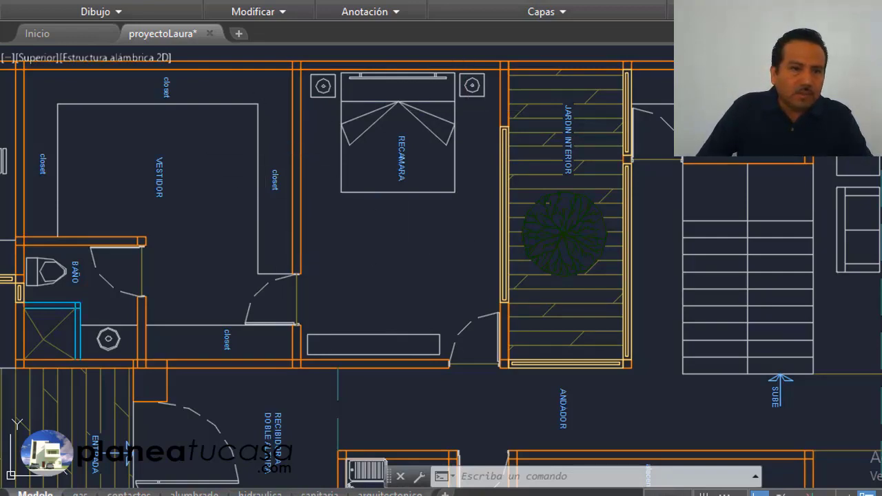
scroll(113, 201, "down", 2)
scroll(113, 202, "down", 2)
scroll(113, 201, "up", 2)
scroll(113, 201, "down", 1)
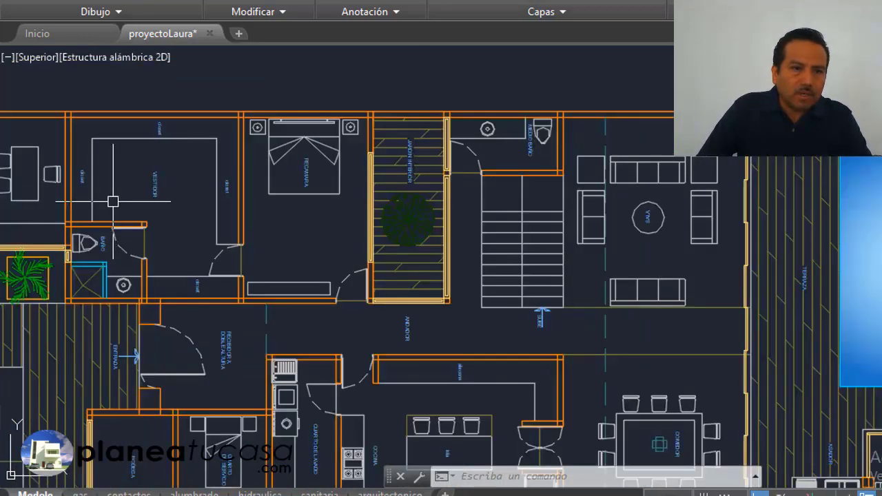
scroll(39, 141, "up", 2)
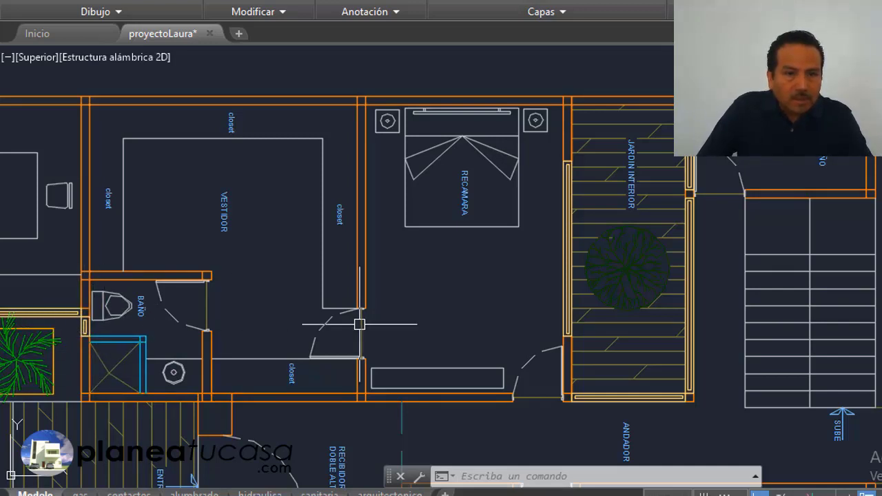
scroll(359, 324, "down", 2)
scroll(451, 313, "up", 2)
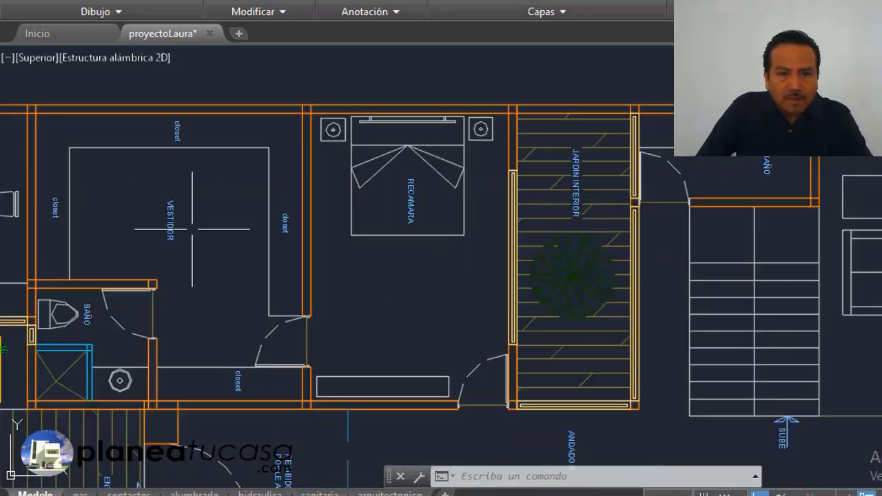
scroll(289, 184, "down", 2)
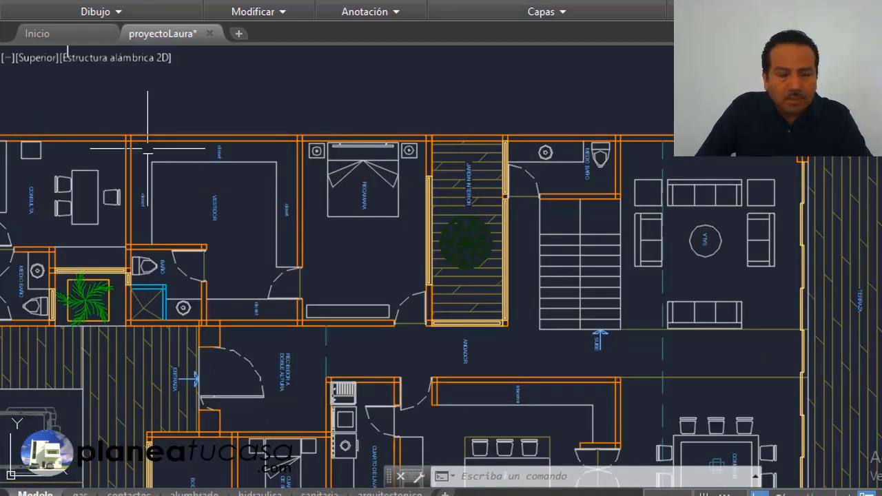
scroll(543, 256, "up", 2)
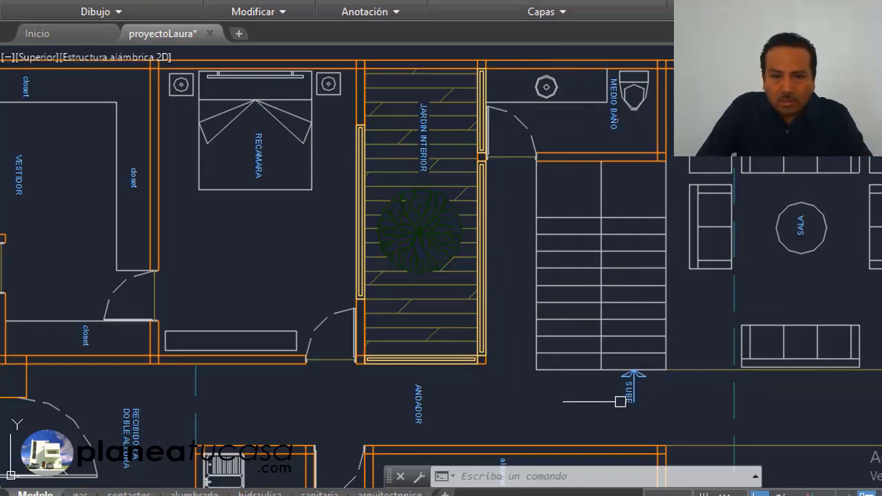
scroll(573, 148, "down", 3)
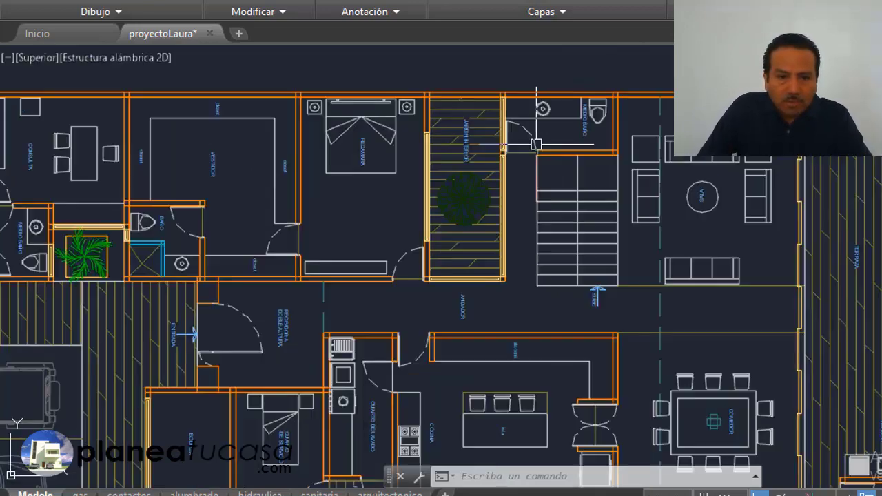
scroll(497, 324, "down", 2)
scroll(487, 337, "up", 5)
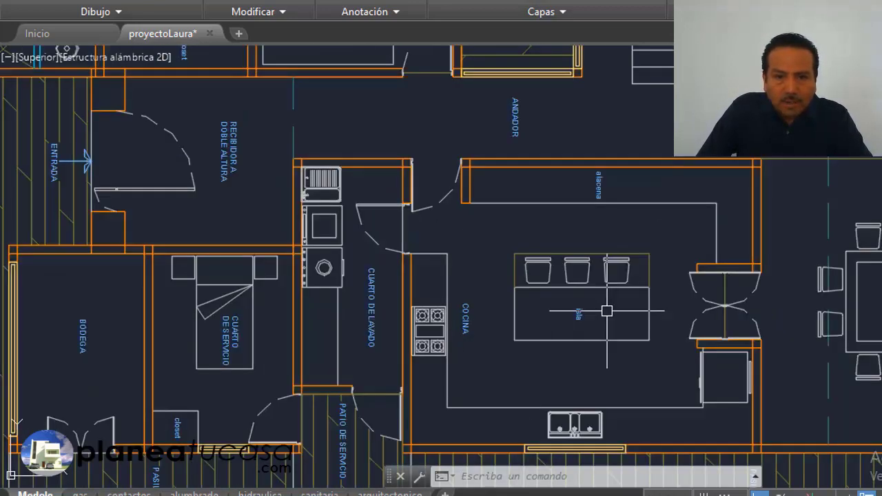
scroll(510, 292, "down", 2)
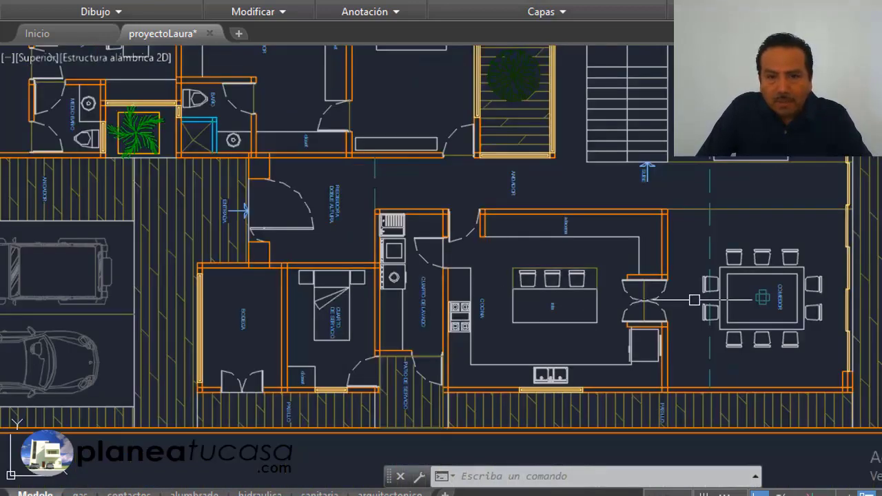
scroll(662, 319, "up", 2)
scroll(609, 311, "down", 2)
scroll(608, 311, "up", 2)
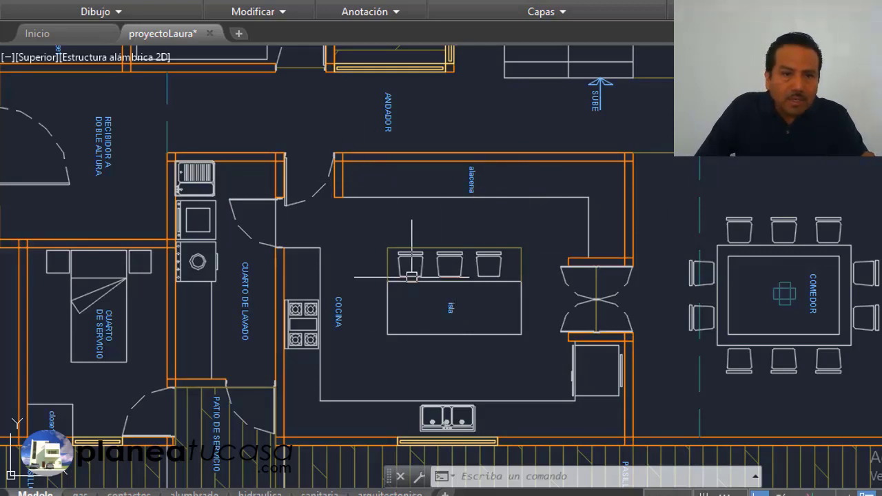
scroll(413, 268, "down", 1)
scroll(260, 133, "up", 1)
scroll(377, 255, "down", 1)
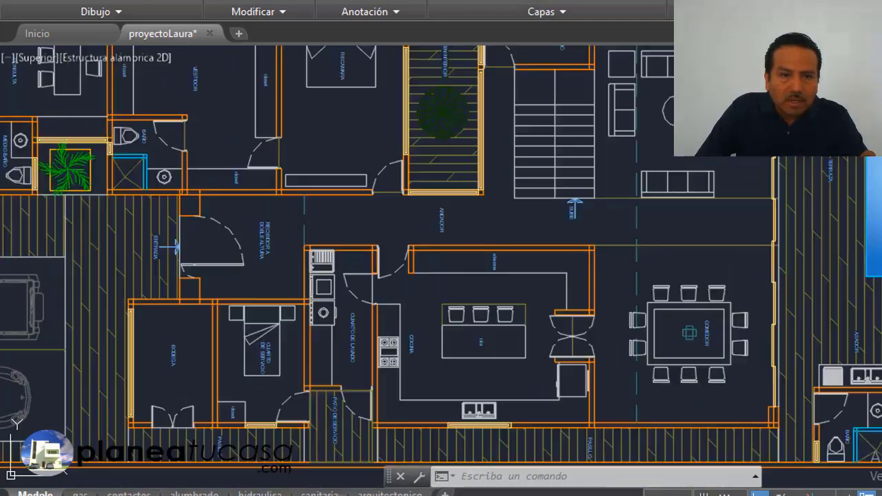
scroll(379, 164, "down", 1)
scroll(344, 117, "up", 1)
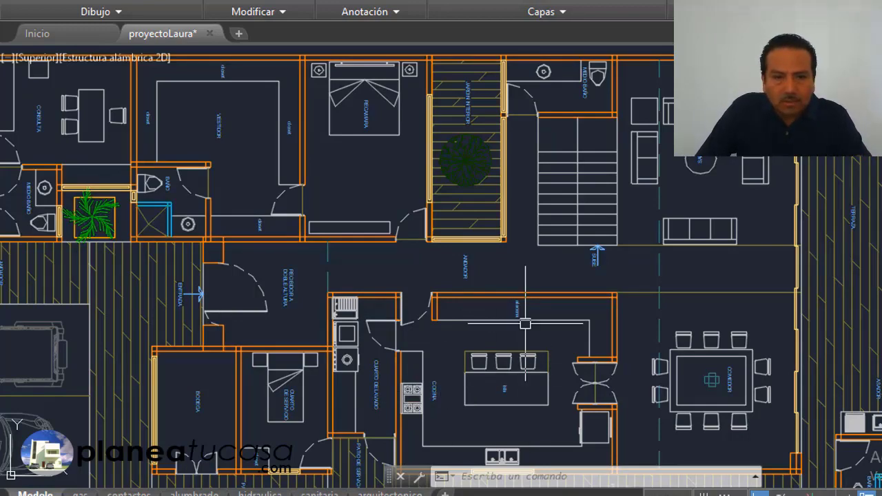
scroll(525, 324, "down", 2)
scroll(483, 289, "up", 2)
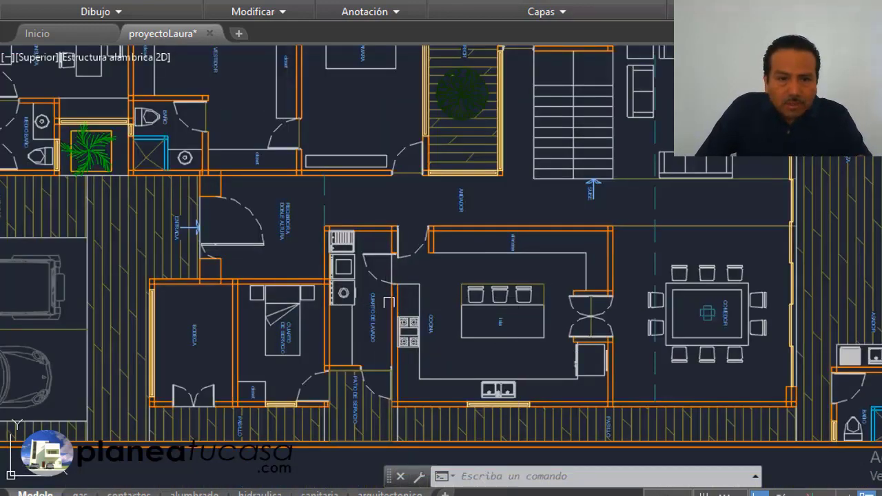
scroll(396, 269, "up", 2)
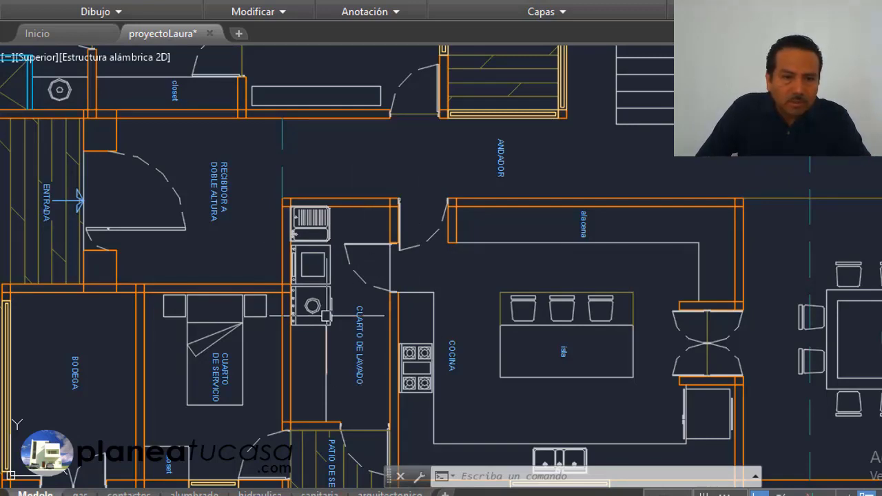
scroll(379, 231, "down", 2)
scroll(338, 348, "up", 2)
scroll(327, 243, "up", 2)
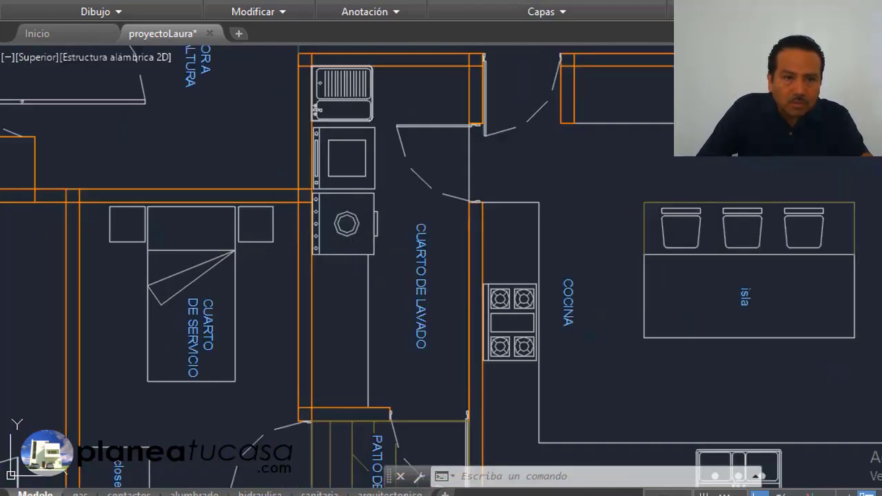
scroll(386, 142, "down", 2)
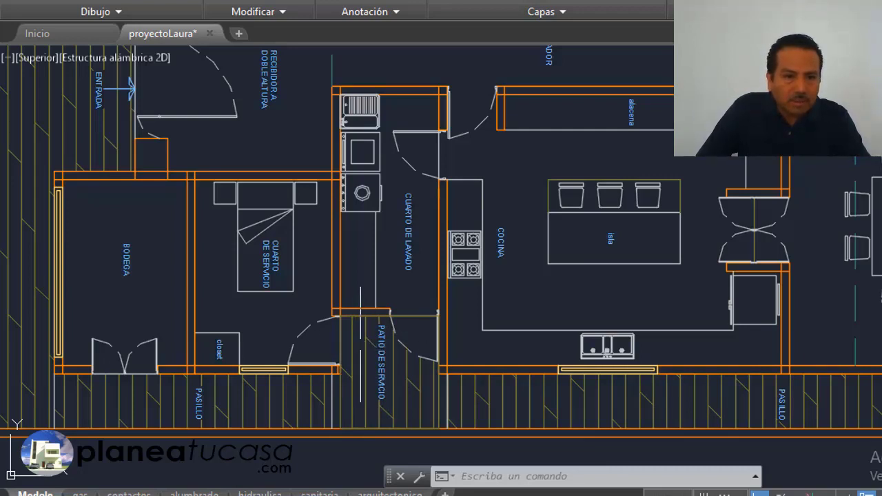
Make the service patio hatch skip the PATIO DE SERVICIO label.
left_click(383, 396)
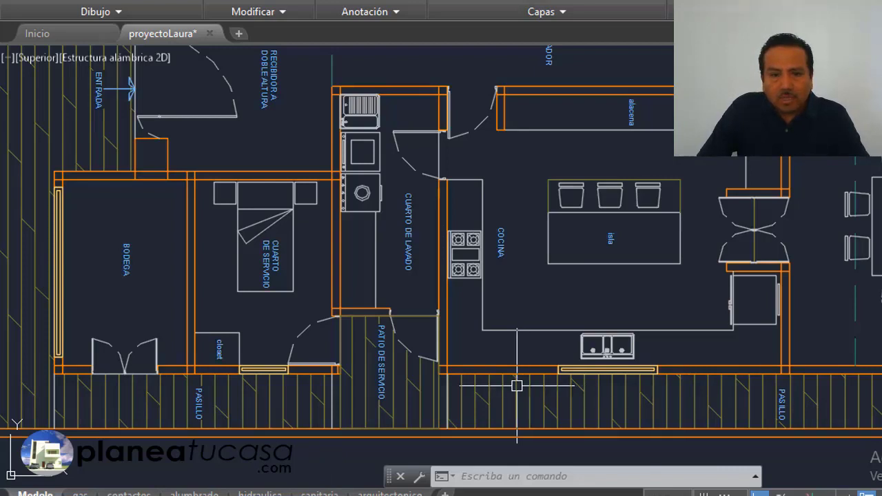
scroll(516, 385, "down", 2)
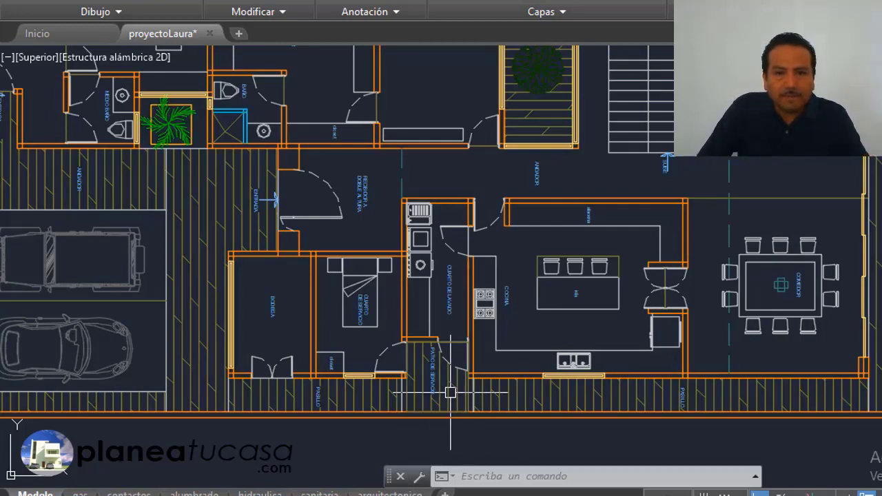
scroll(453, 395, "down", 2)
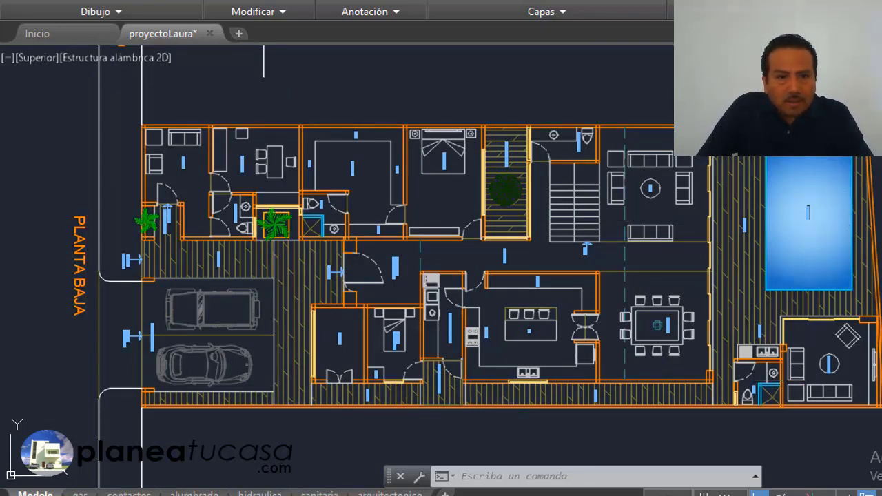
scroll(848, 397, "up", 2)
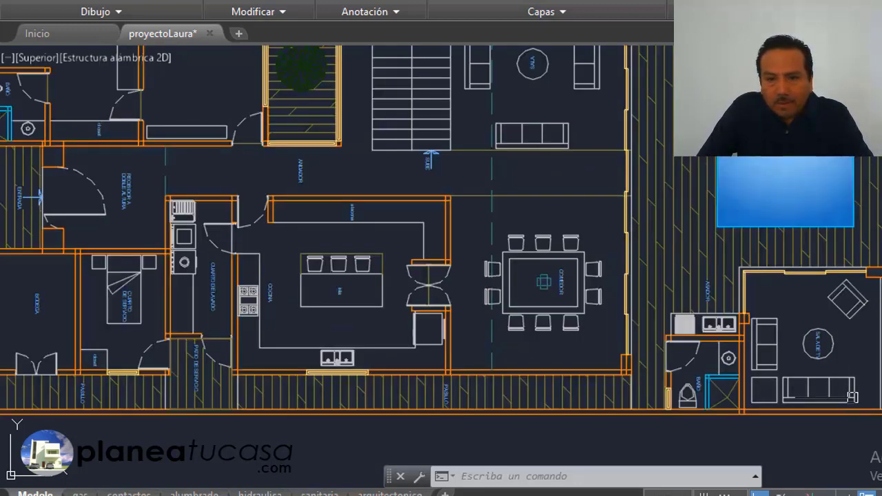
scroll(853, 397, "up", 4)
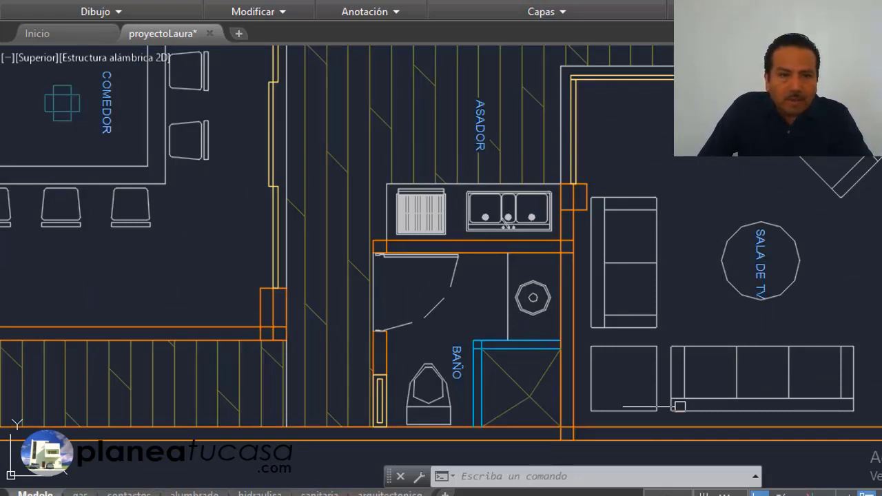
scroll(686, 409, "down", 5)
scroll(702, 224, "up", 4)
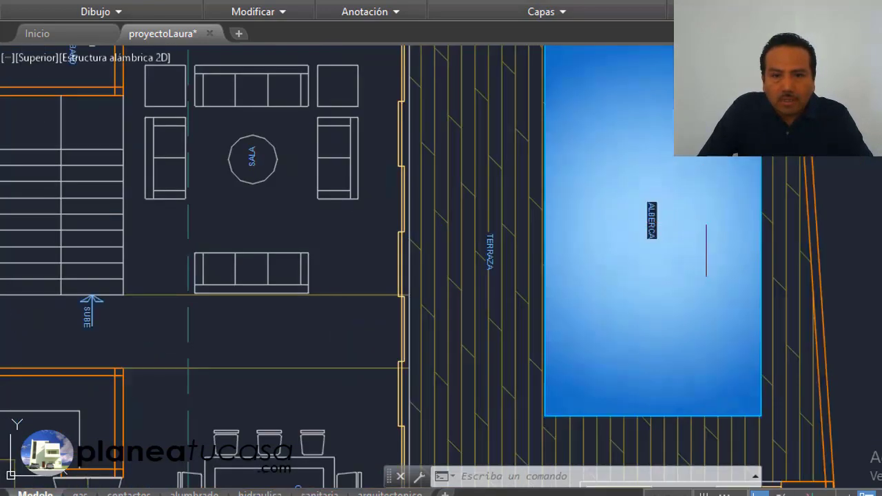
scroll(717, 255, "down", 2)
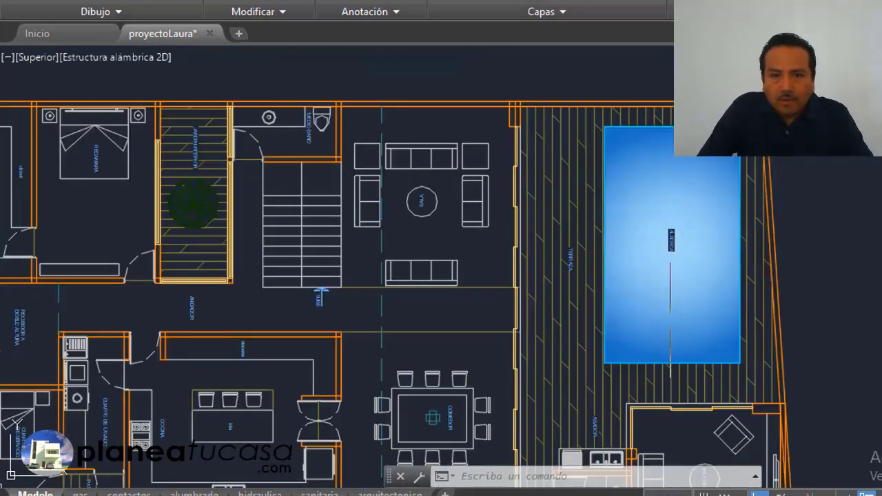
scroll(705, 201, "down", 3)
scroll(544, 258, "up", 2)
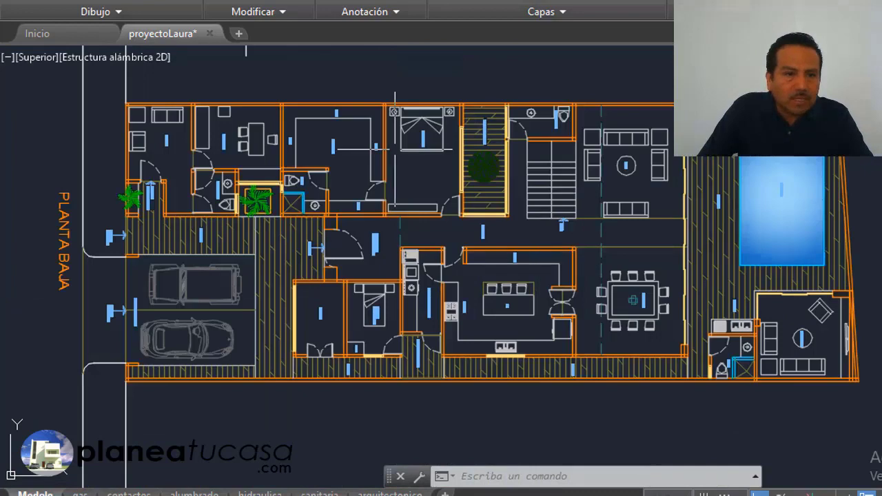
scroll(576, 164, "up", 2)
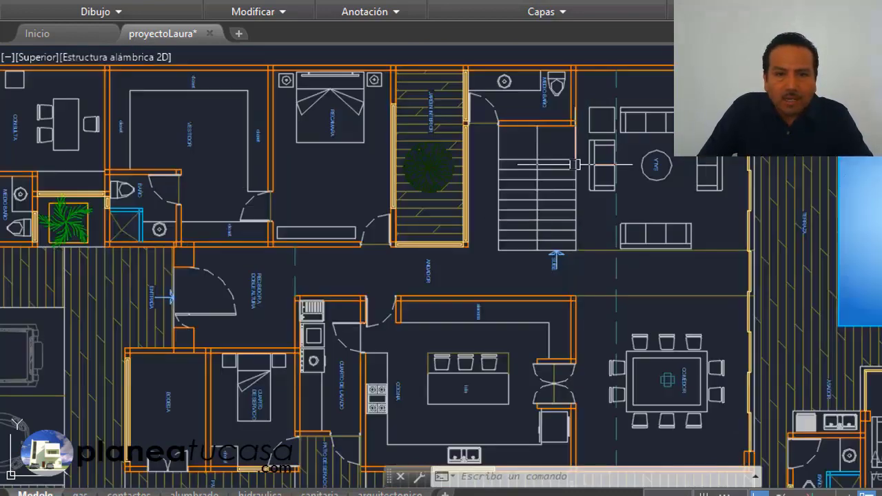
scroll(563, 227, "up", 2)
scroll(563, 272, "down", 2)
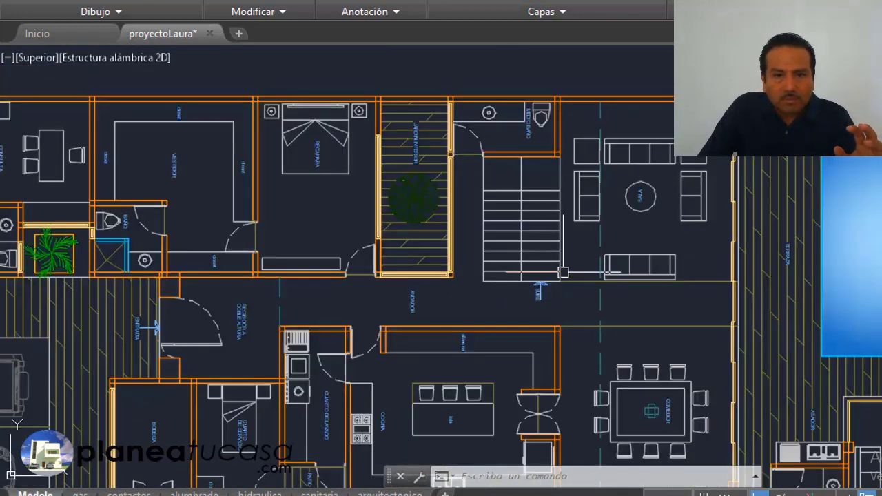
scroll(578, 193, "up", 2)
scroll(528, 246, "up", 2)
scroll(528, 205, "down", 2)
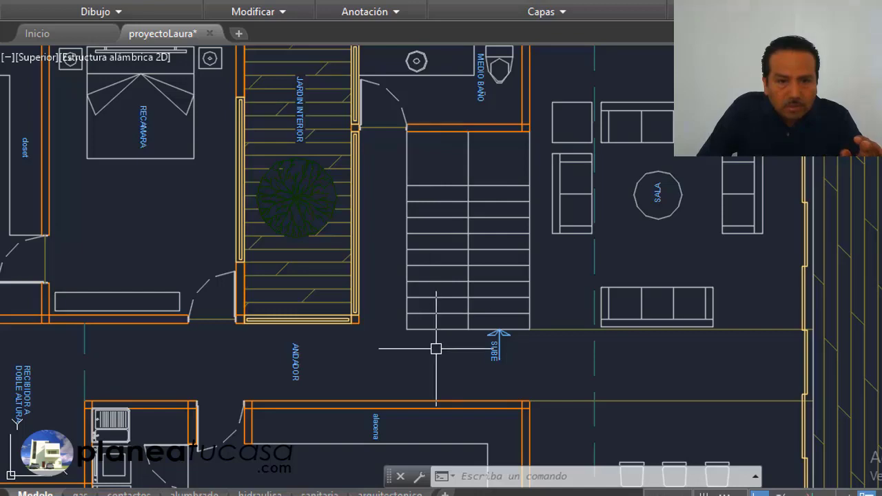
scroll(482, 197, "down", 6)
scroll(496, 174, "down", 4)
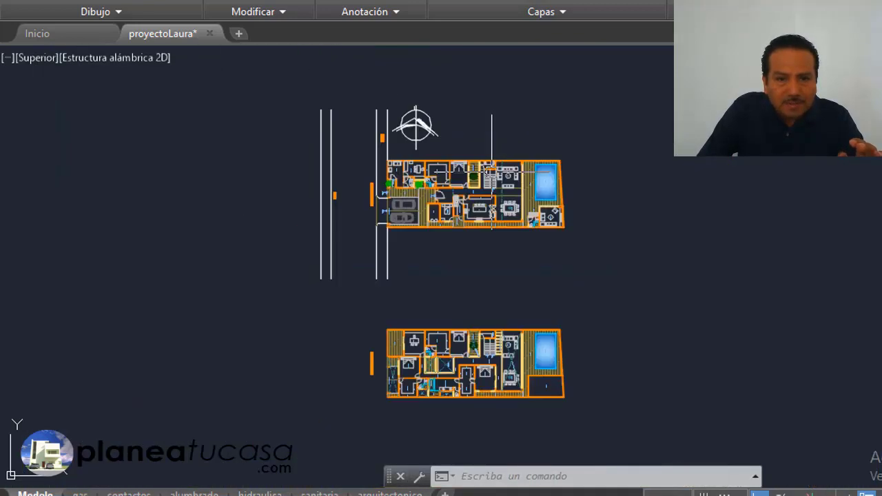
scroll(476, 402, "up", 5)
scroll(510, 186, "up", 4)
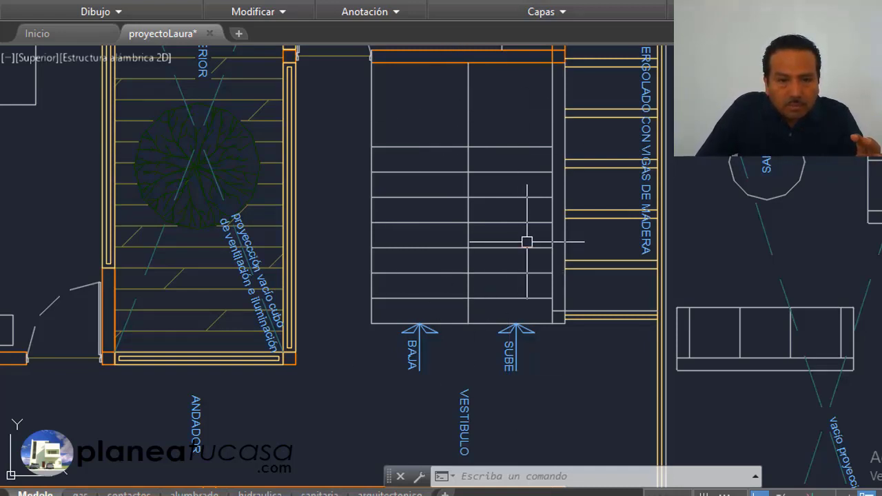
scroll(530, 238, "down", 2)
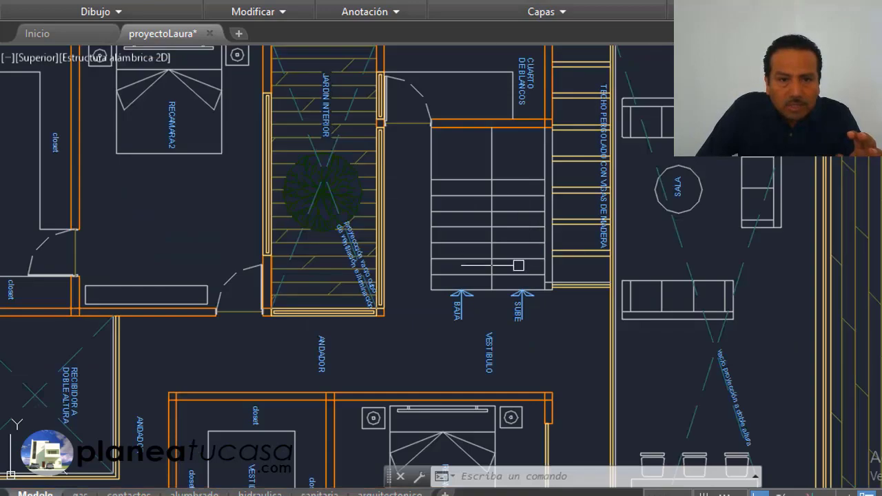
scroll(508, 260, "down", 2)
scroll(510, 260, "up", 2)
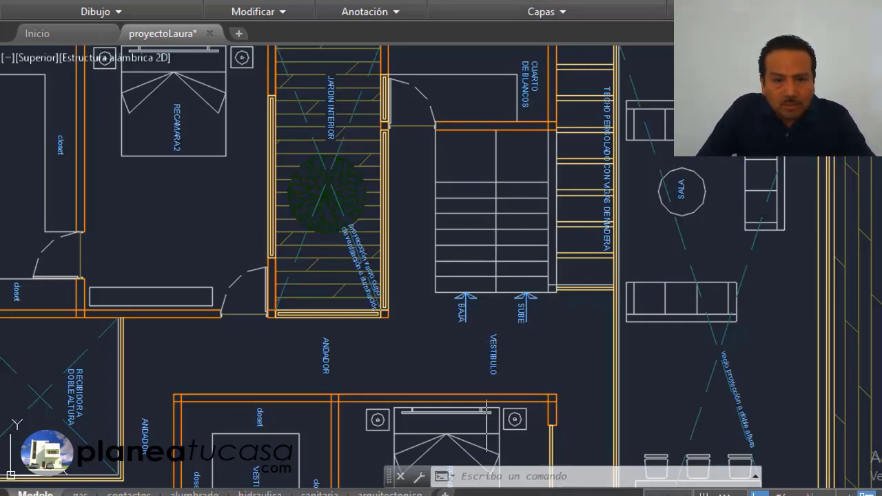
scroll(508, 380, "up", 2)
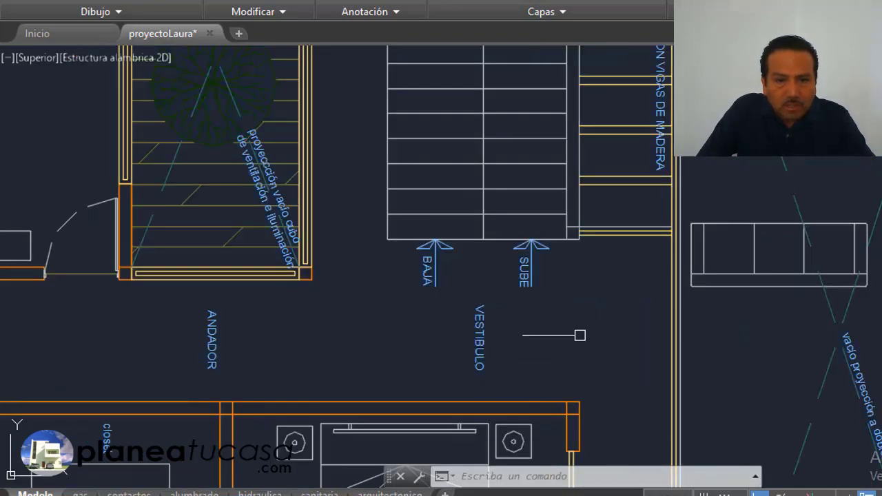
scroll(372, 400, "down", 2)
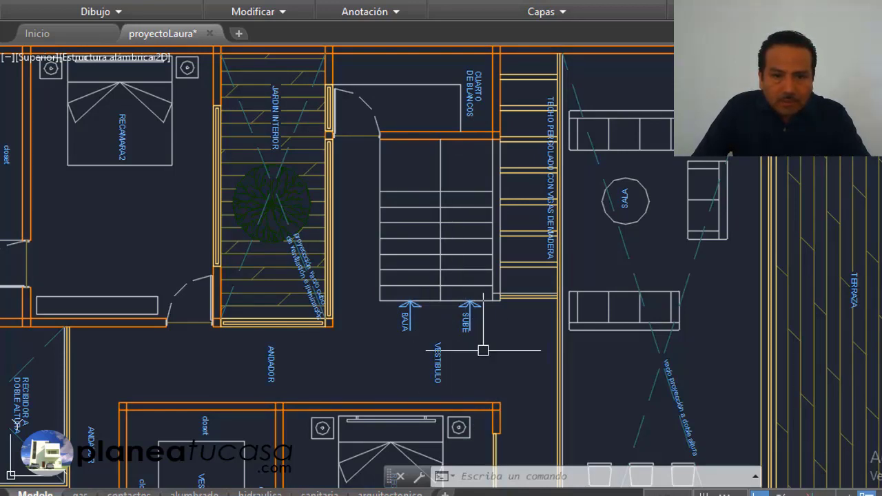
scroll(458, 262, "down", 10)
scroll(478, 356, "up", 10)
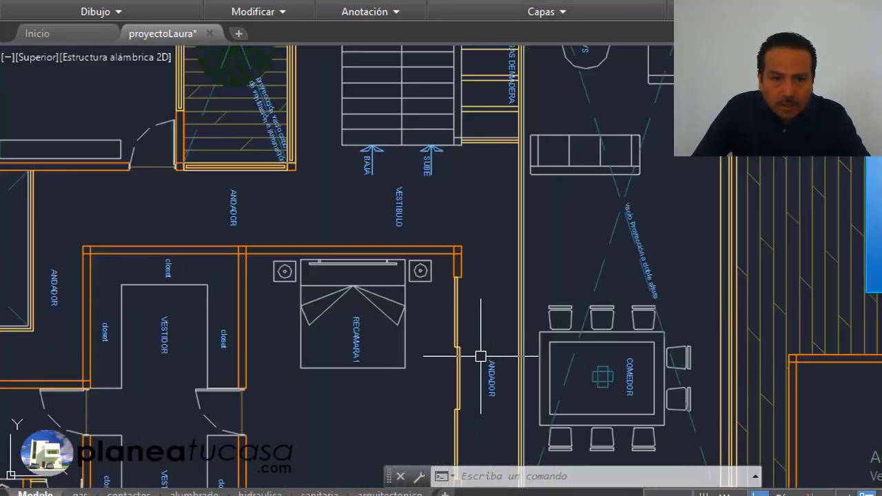
scroll(491, 262, "down", 2)
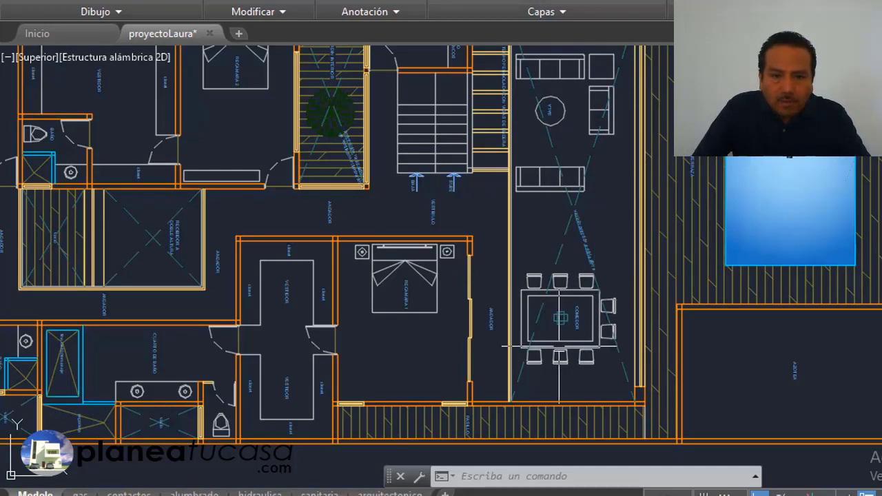
scroll(499, 287, "down", 5)
scroll(459, 246, "up", 5)
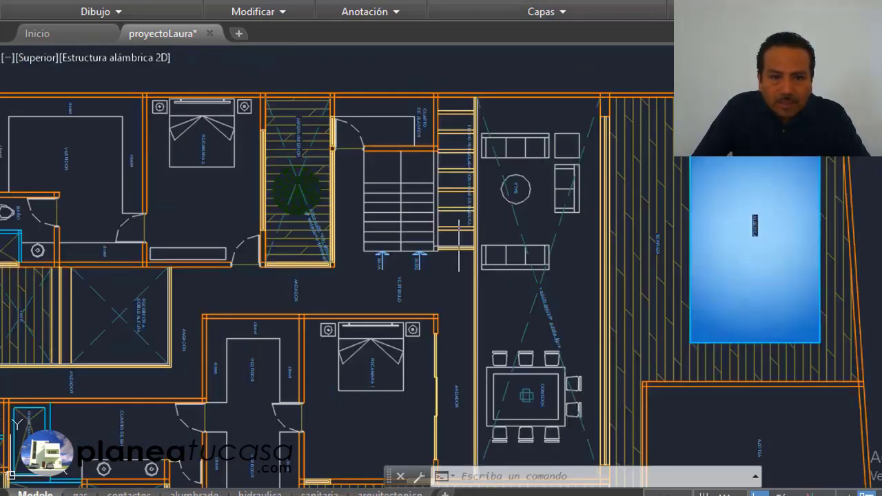
scroll(459, 246, "down", 5)
scroll(454, 255, "up", 5)
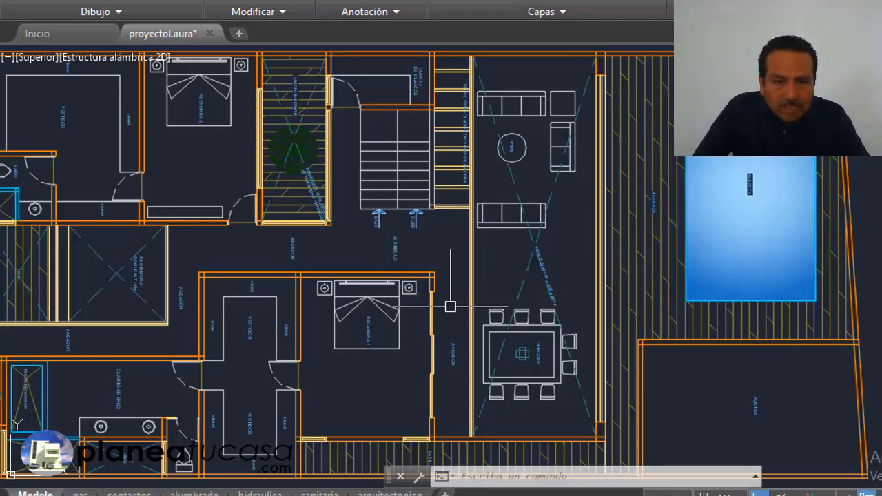
scroll(409, 266, "down", 3)
scroll(370, 404, "up", 2)
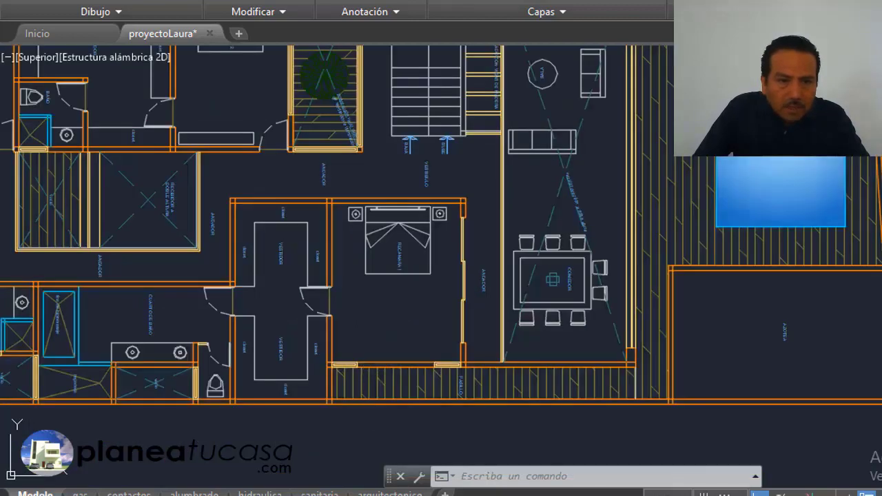
scroll(375, 374, "up", 2)
scroll(407, 315, "down", 1)
scroll(257, 317, "up", 1)
scroll(350, 308, "down", 1)
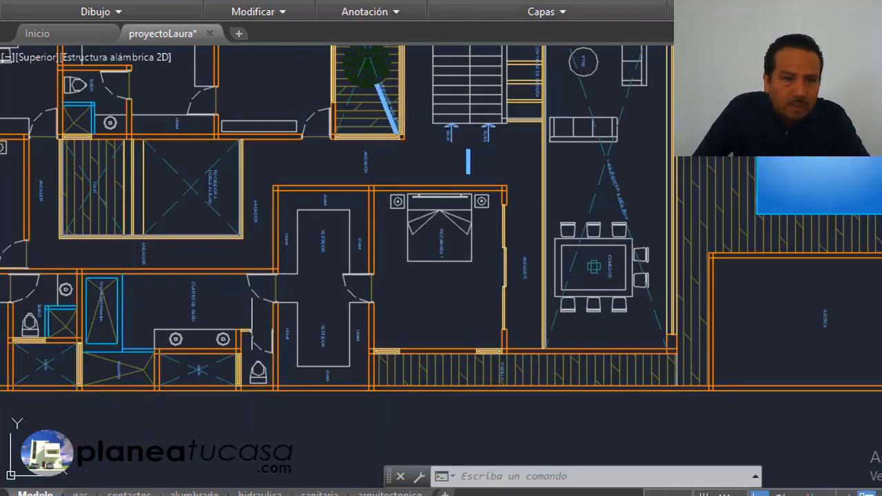
scroll(238, 284, "up", 1)
scroll(264, 283, "down", 1)
scroll(222, 284, "up", 1)
scroll(206, 279, "down", 1)
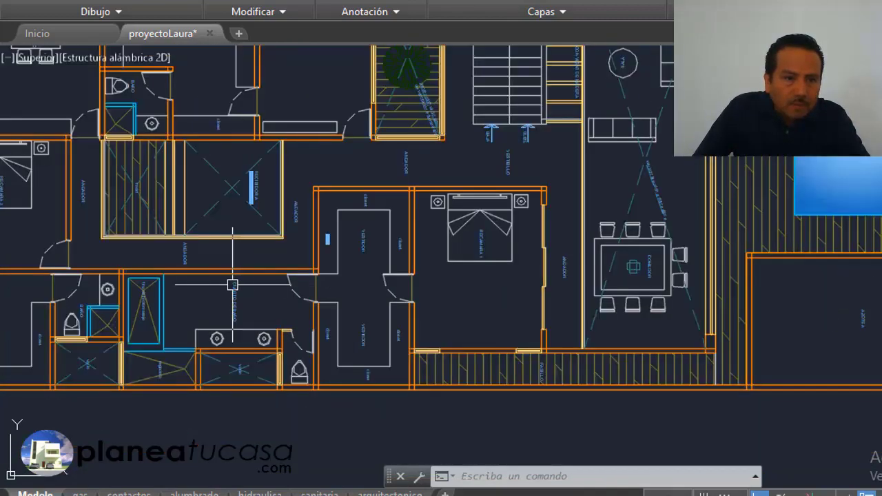
scroll(178, 274, "up", 1)
scroll(177, 271, "down", 1)
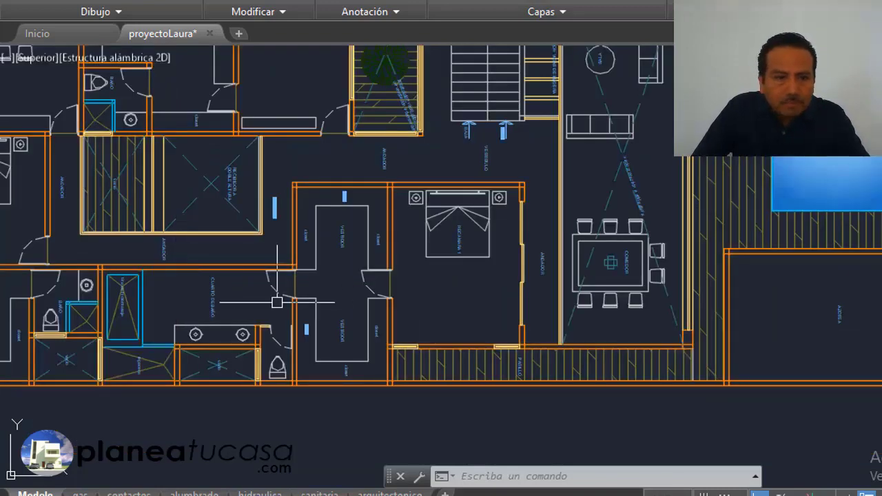
scroll(259, 303, "up", 1)
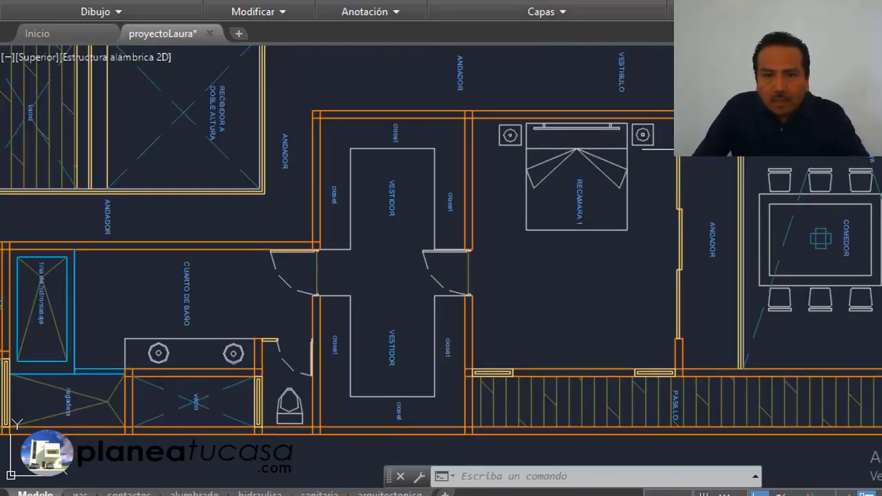
scroll(384, 303, "down", 1)
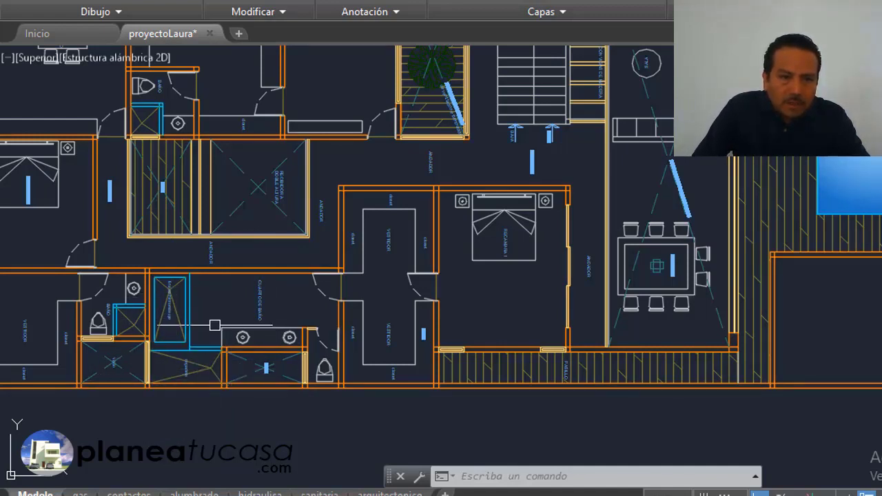
scroll(215, 325, "up", 2)
scroll(228, 358, "up", 2)
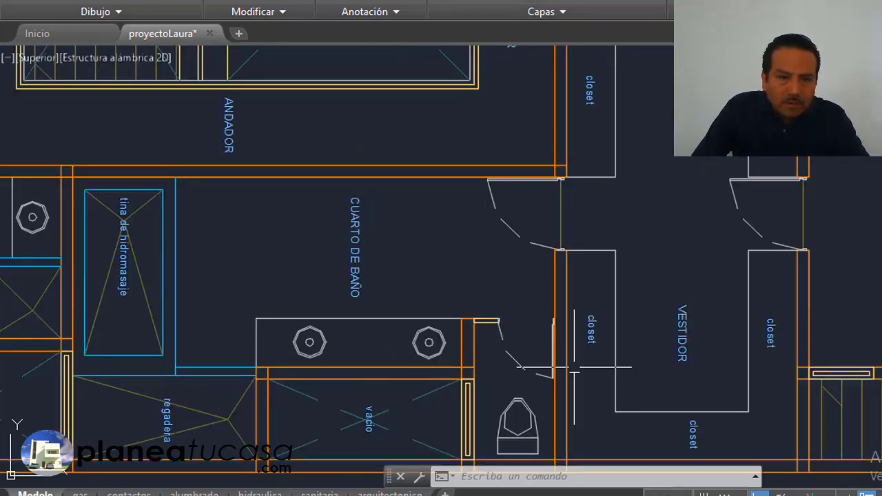
scroll(574, 366, "down", 2)
scroll(585, 427, "up", 2)
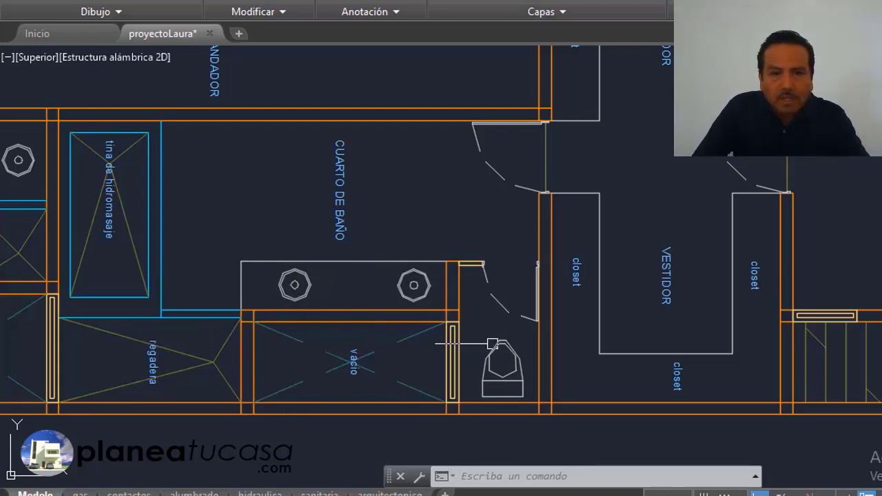
scroll(503, 274, "down", 3)
scroll(538, 213, "up", 3)
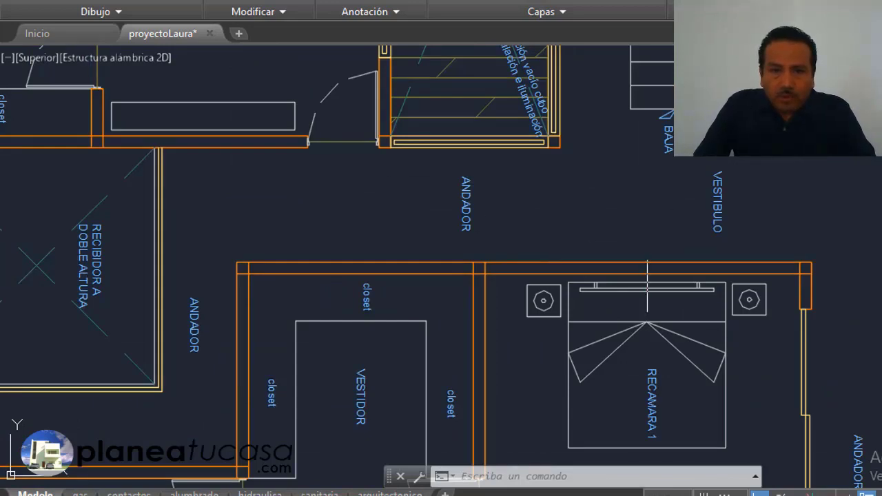
scroll(623, 236, "down", 3)
scroll(624, 237, "up", 3)
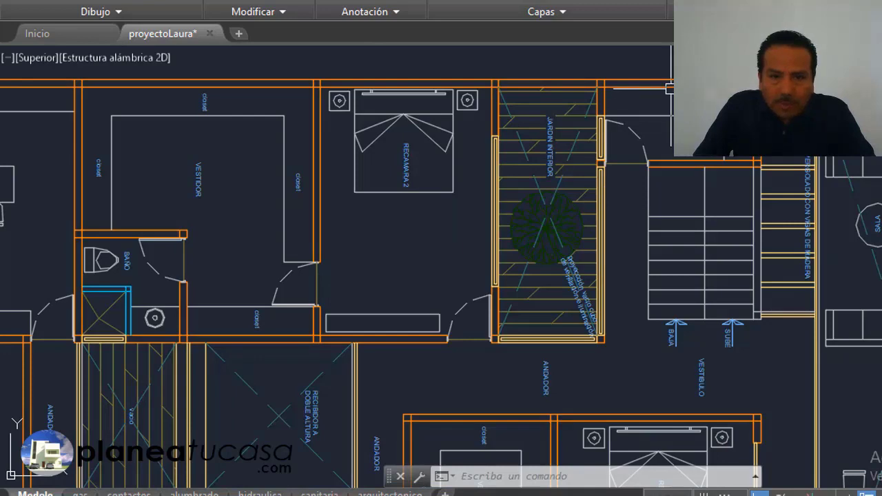
scroll(669, 88, "up", 2)
scroll(522, 122, "down", 2)
scroll(536, 122, "up", 2)
scroll(459, 117, "down", 2)
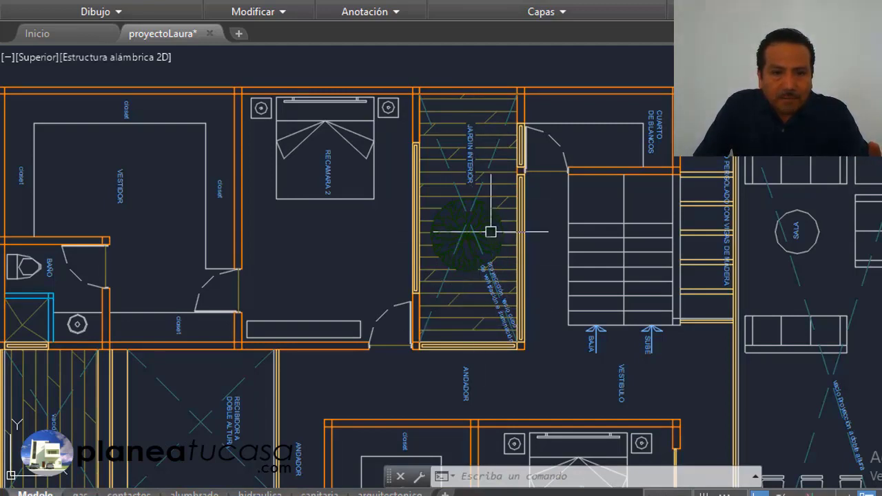
scroll(499, 315, "up", 4)
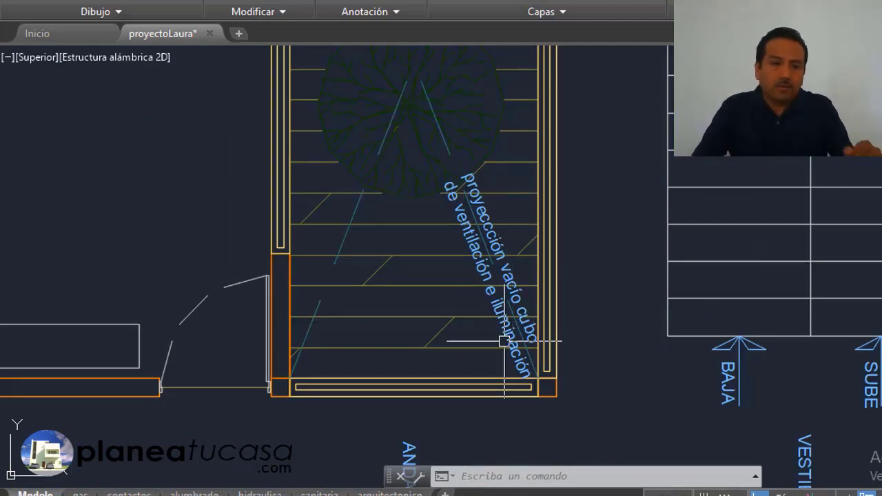
scroll(494, 328, "down", 4)
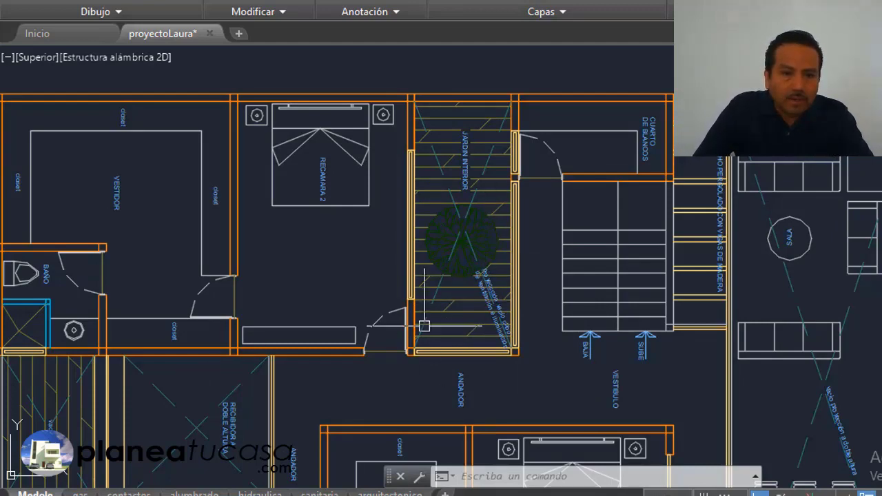
scroll(425, 326, "down", 3)
scroll(380, 318, "up", 3)
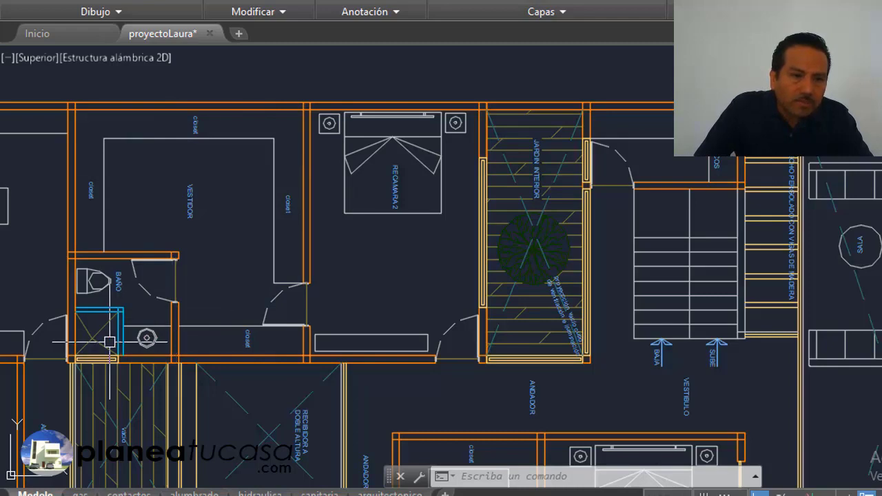
scroll(144, 245, "up", 2)
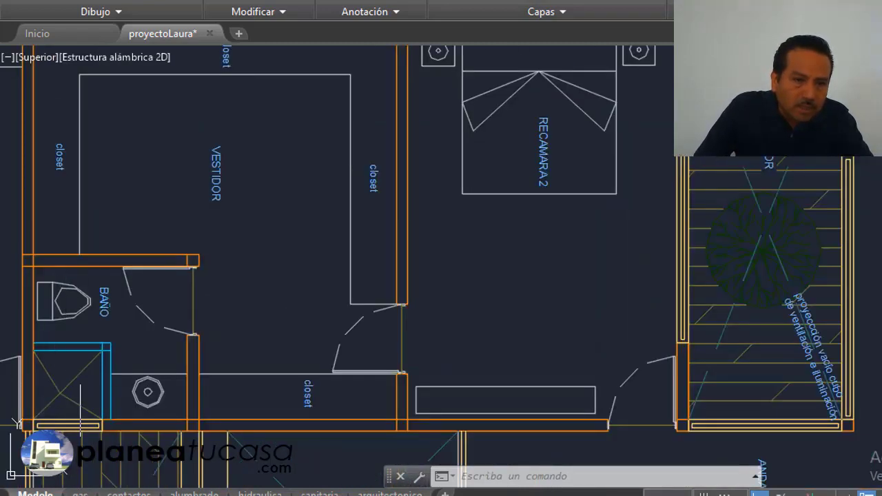
scroll(496, 208, "down", 3)
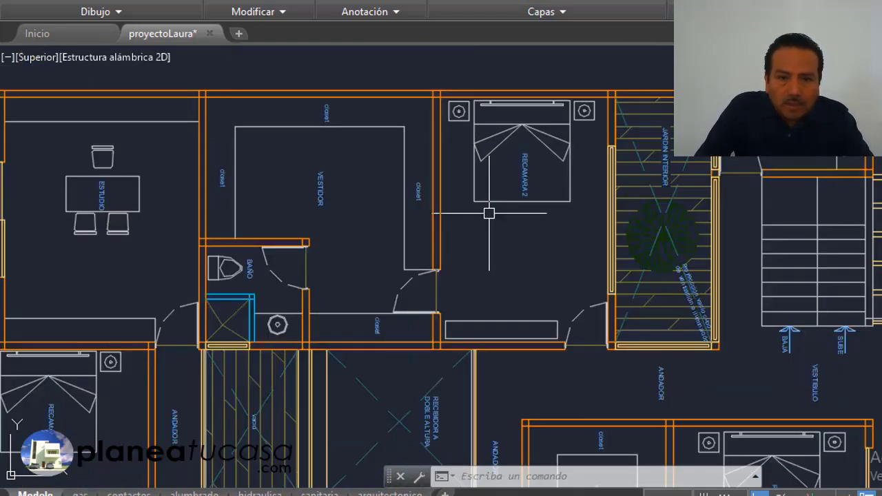
scroll(487, 209, "down", 3)
scroll(502, 282, "up", 2)
scroll(501, 283, "up", 2)
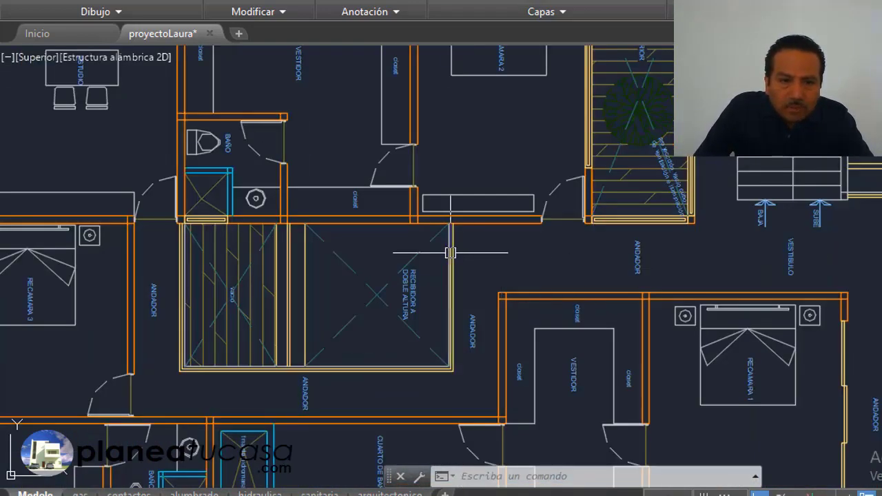
scroll(431, 322, "up", 2)
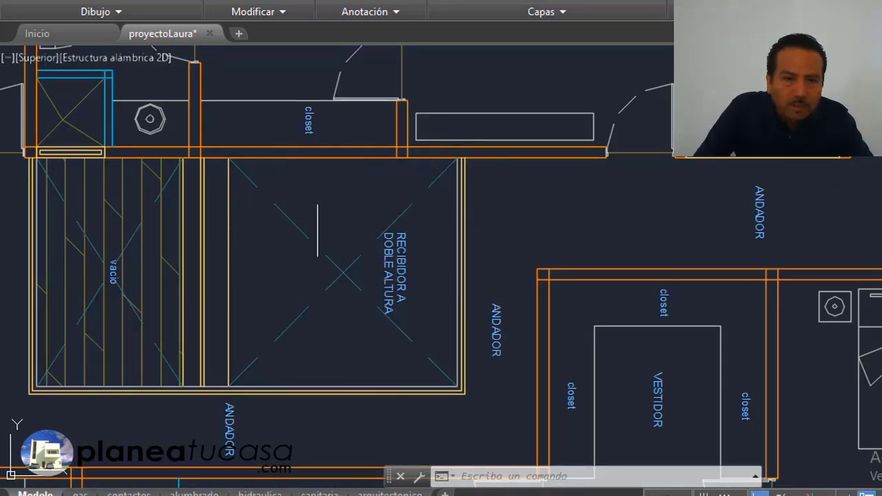
scroll(297, 199, "down", 2)
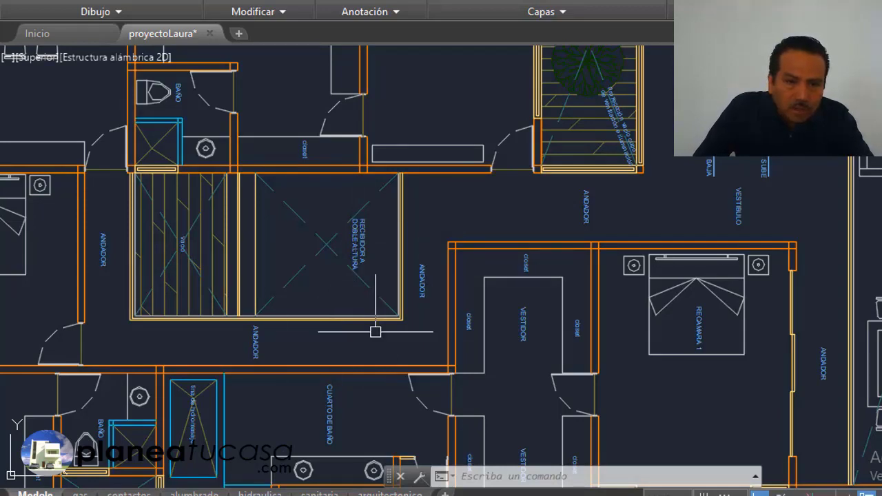
scroll(488, 309, "down", 2)
scroll(265, 335, "up", 2)
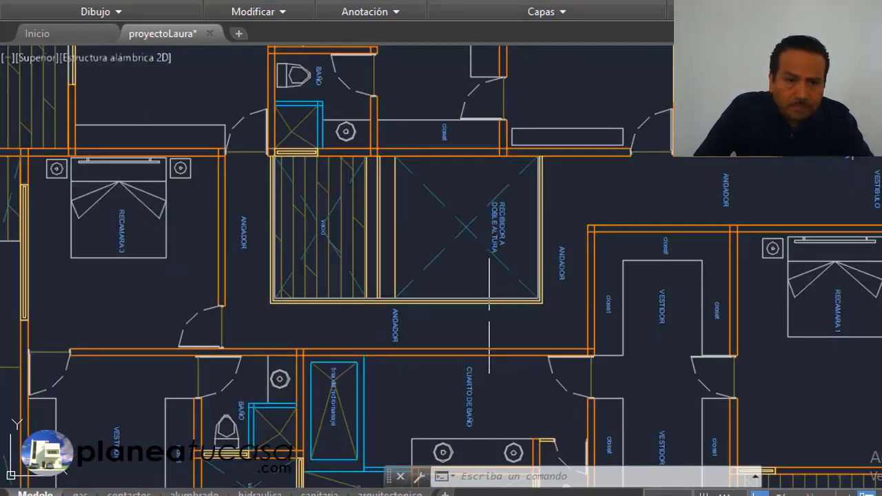
scroll(379, 335, "down", 2)
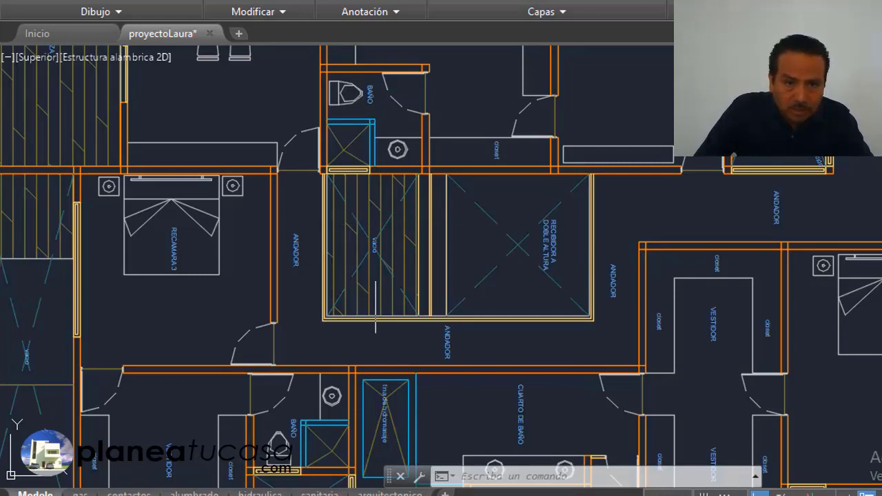
scroll(364, 242, "up", 2)
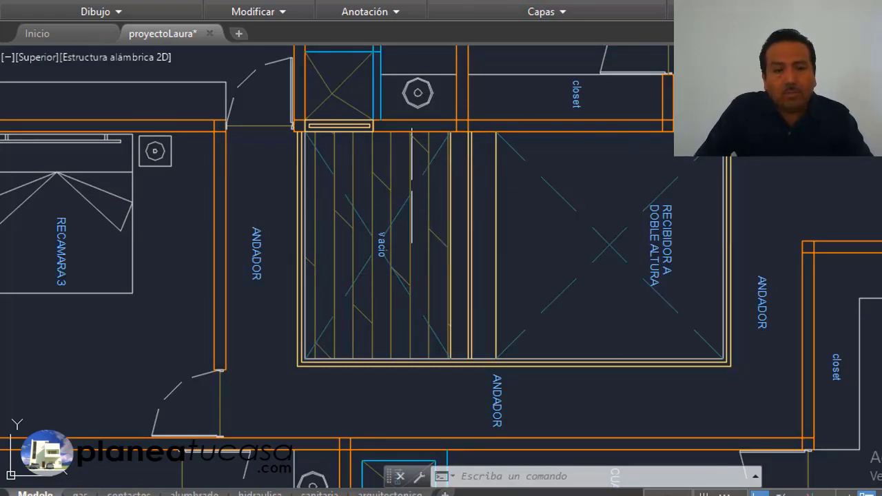
double_click(651, 268)
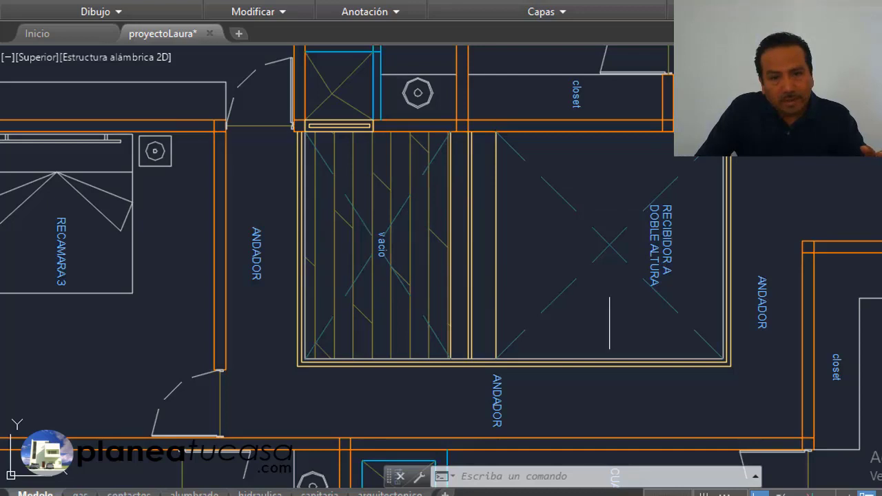
scroll(460, 207, "down", 2)
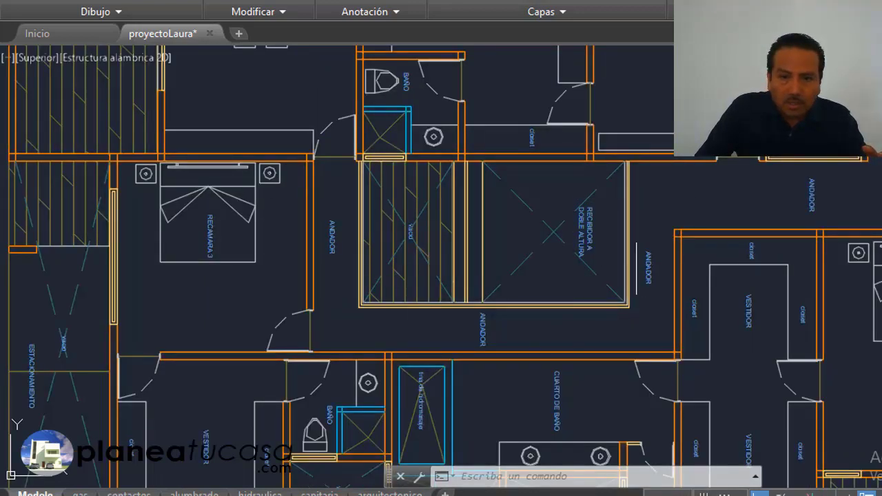
key("Return")
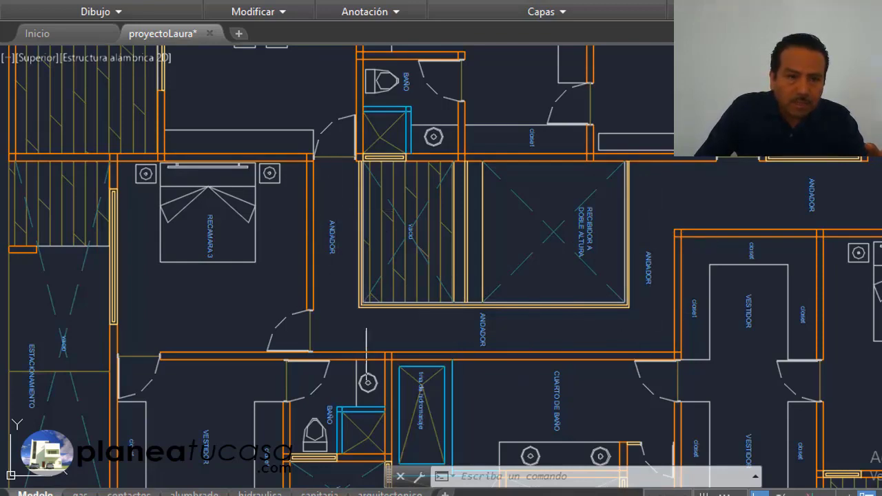
scroll(367, 330, "down", 2)
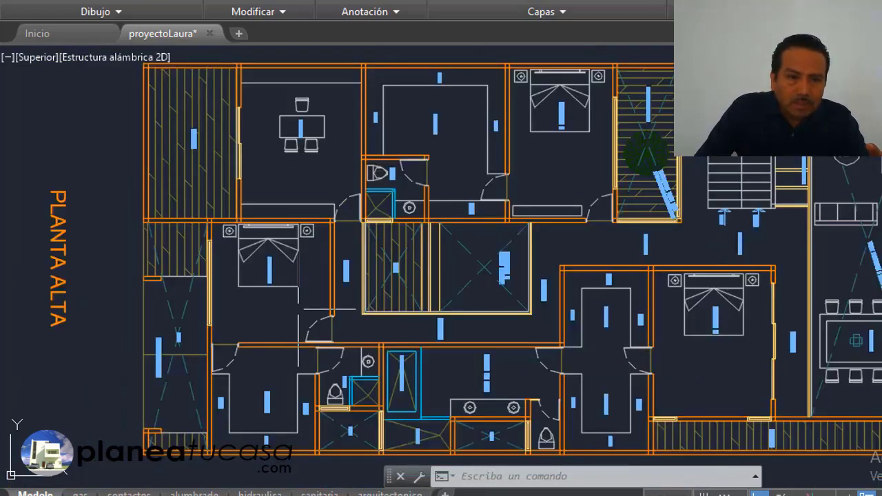
scroll(299, 308, "up", 4)
scroll(306, 239, "down", 2)
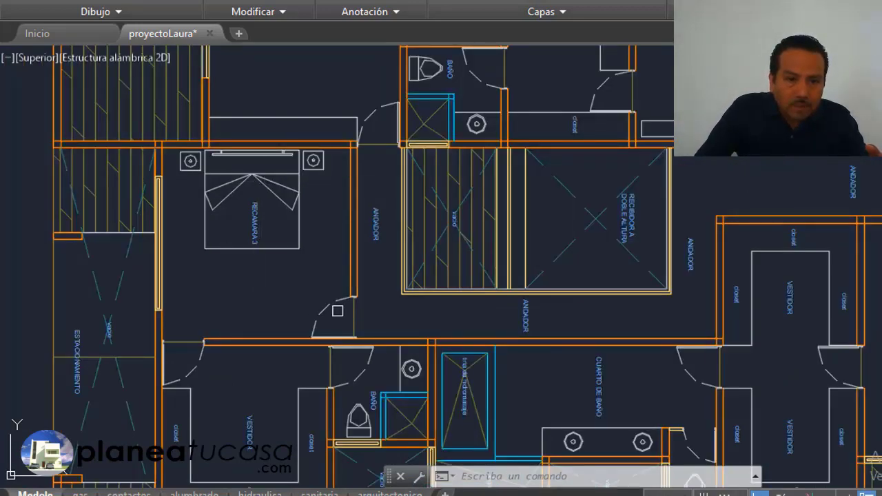
scroll(302, 249, "down", 4)
scroll(290, 221, "up", 4)
scroll(281, 200, "up", 2)
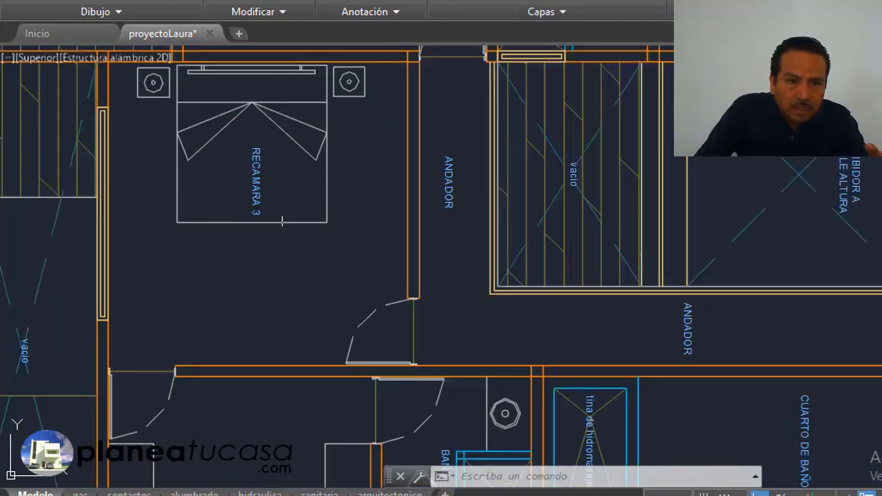
scroll(282, 200, "down", 2)
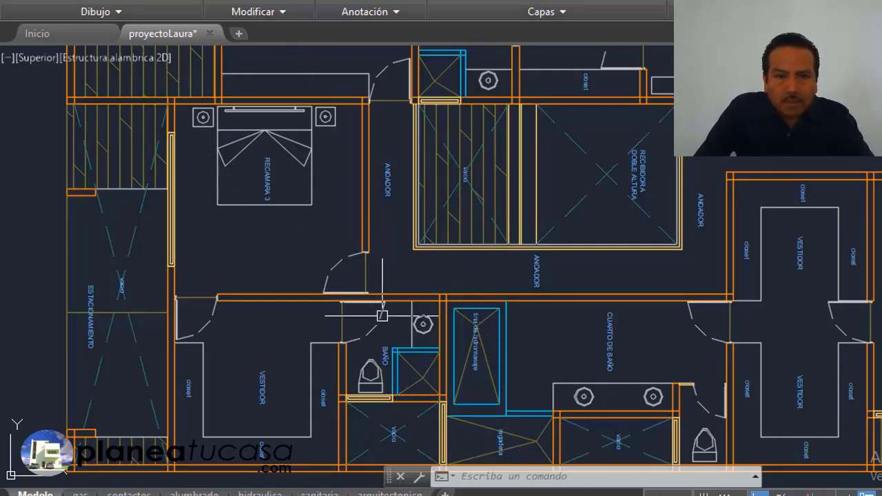
scroll(405, 317, "down", 2)
scroll(406, 49, "up", 2)
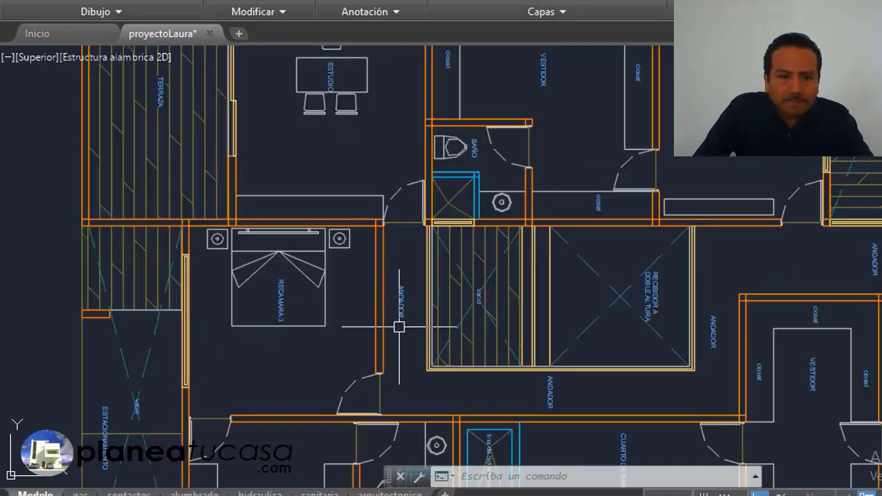
scroll(412, 286, "down", 2)
scroll(393, 146, "up", 2)
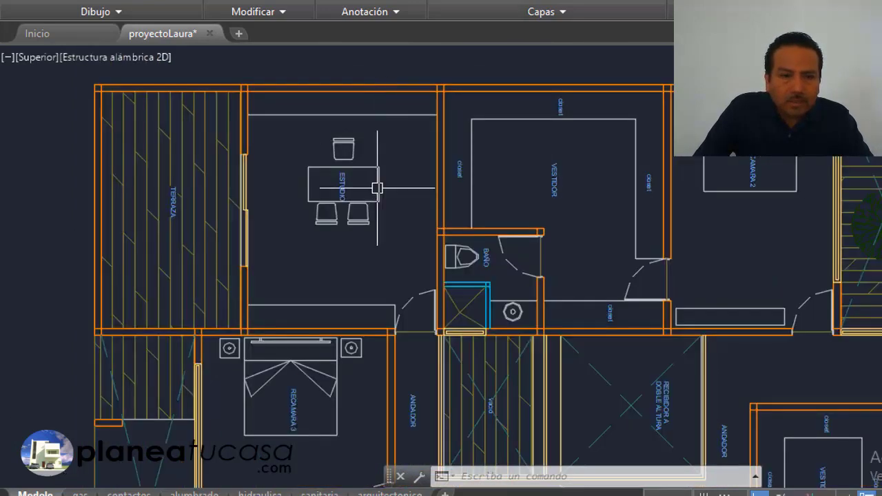
scroll(386, 154, "up", 2)
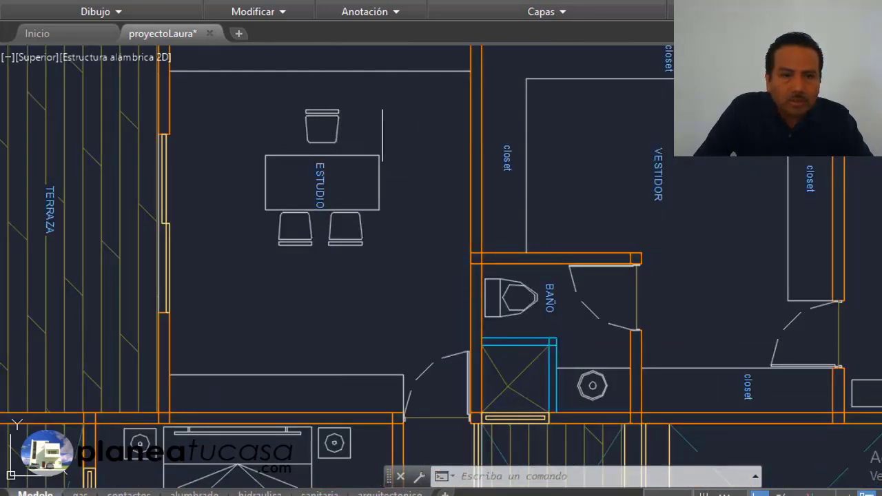
scroll(318, 276, "down", 2)
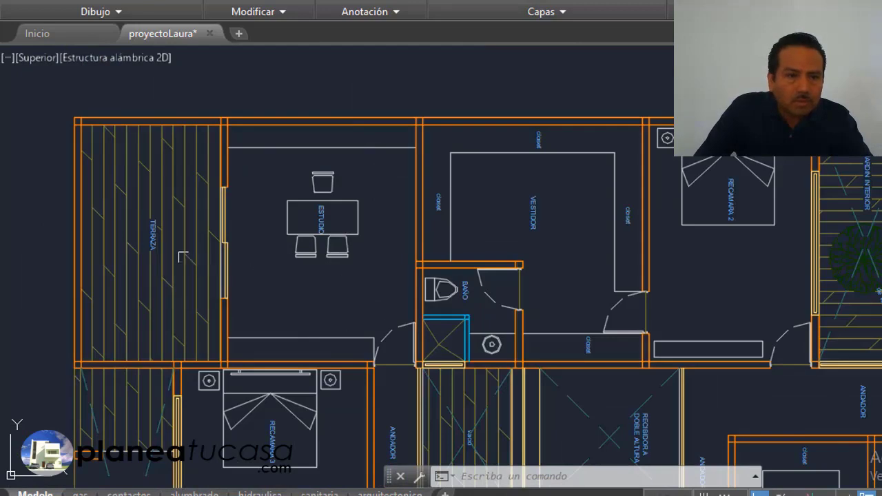
scroll(190, 244, "up", 2)
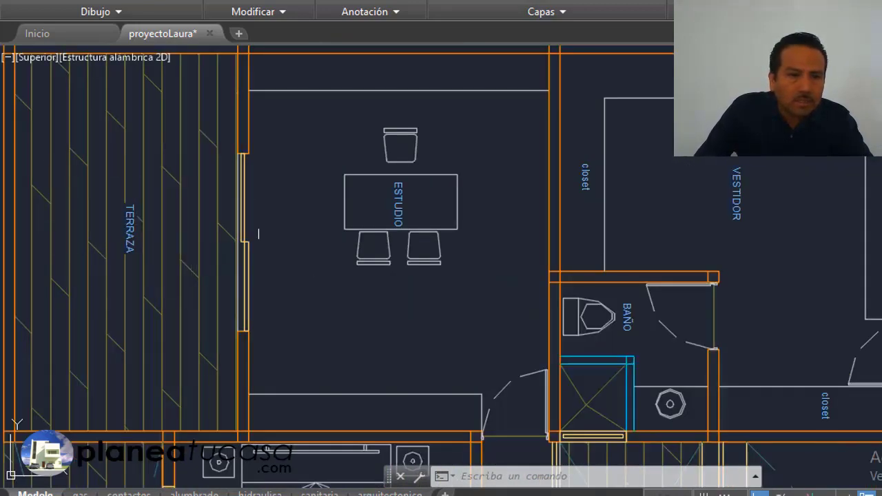
scroll(334, 172, "down", 5)
scroll(330, 179, "down", 2)
scroll(297, 365, "down", 2)
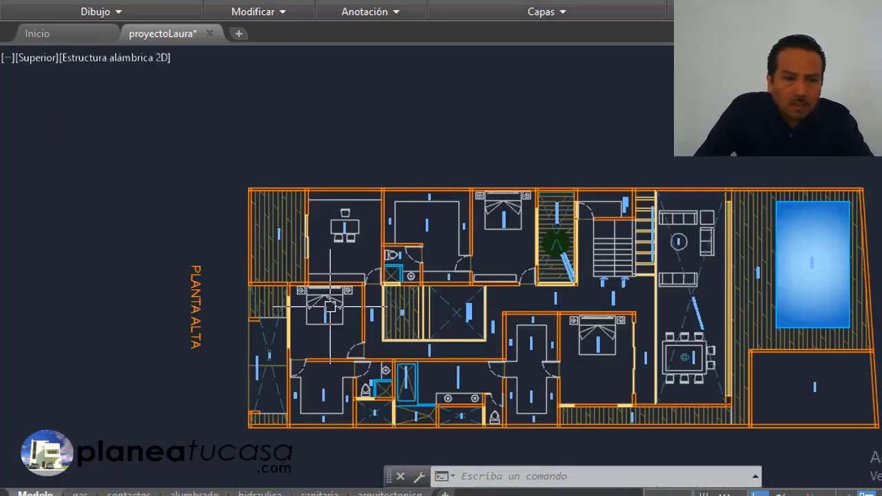
scroll(283, 331, "up", 4)
scroll(234, 319, "up", 3)
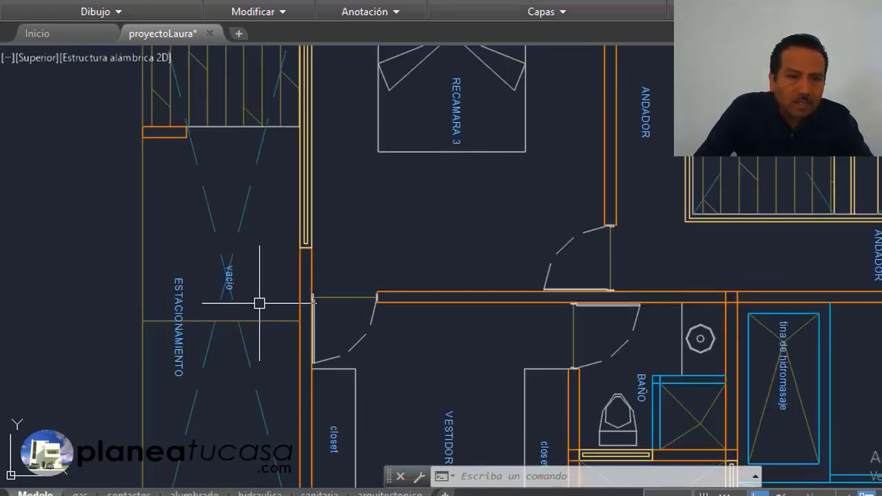
scroll(259, 304, "down", 5)
scroll(237, 299, "up", 7)
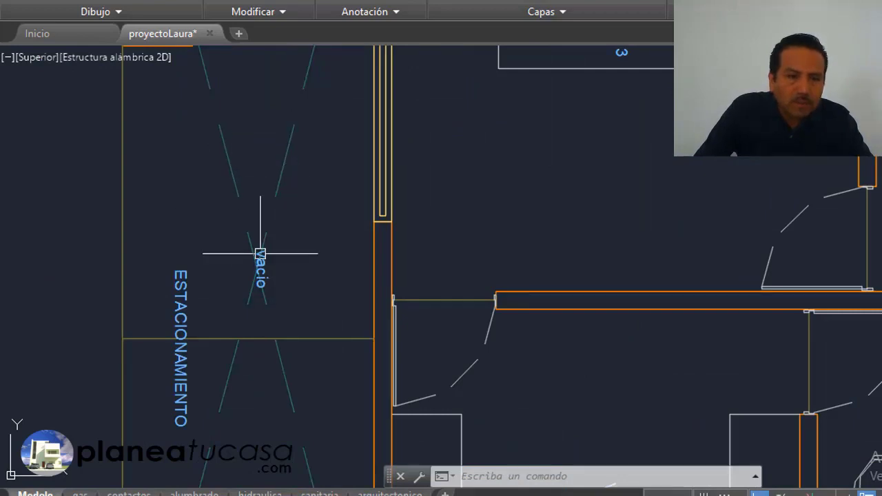
scroll(269, 260, "down", 2)
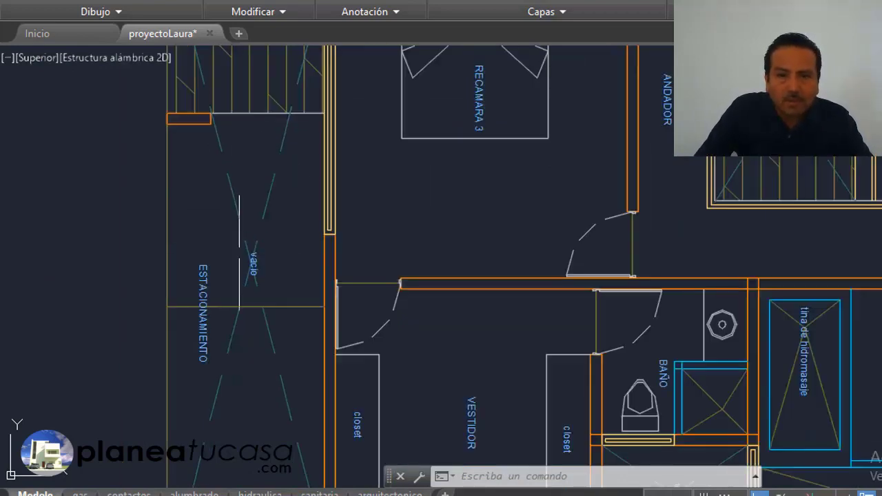
scroll(269, 259, "down", 3)
scroll(269, 259, "down", 2)
scroll(633, 170, "up", 2)
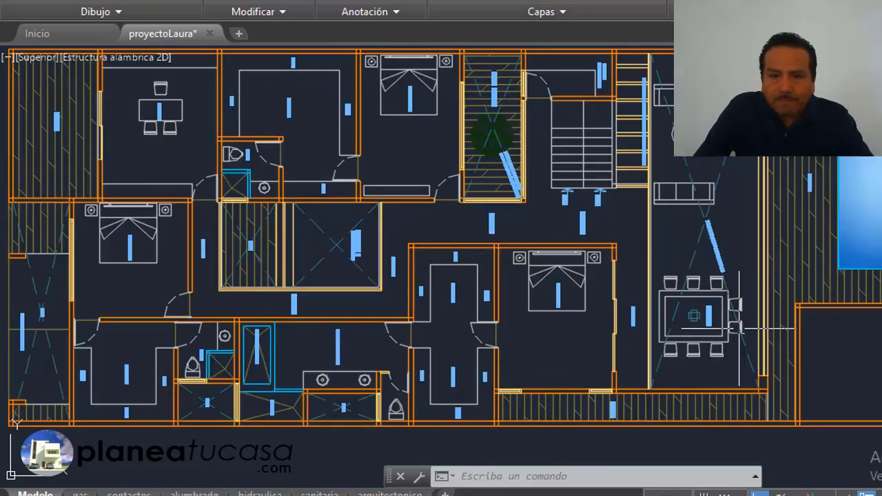
scroll(792, 290, "up", 4)
scroll(576, 235, "down", 2)
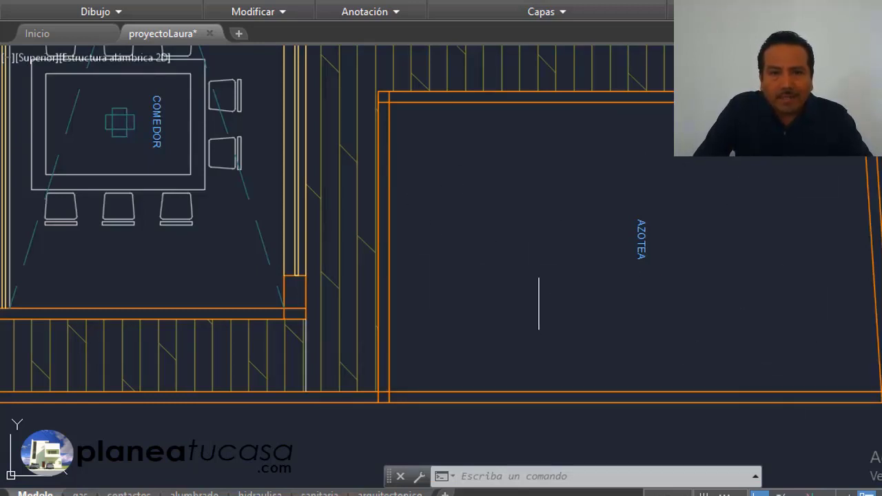
scroll(713, 299, "down", 4)
scroll(775, 174, "up", 2)
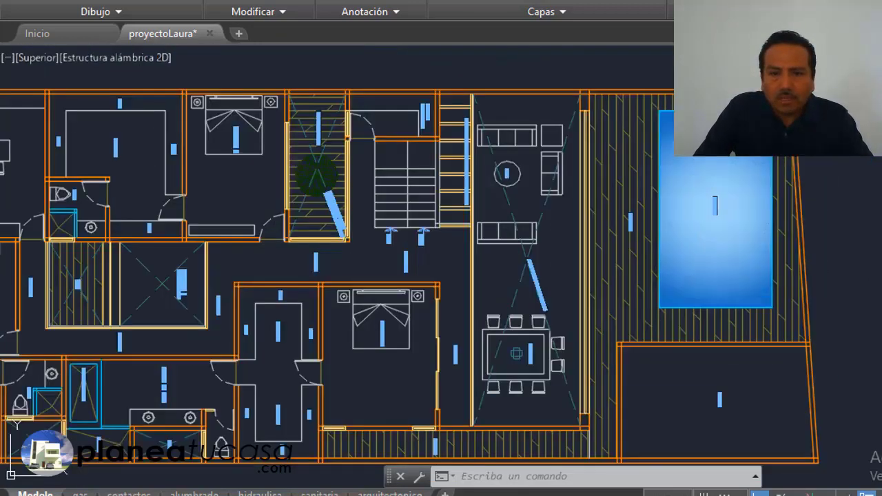
scroll(774, 174, "up", 2)
scroll(775, 174, "down", 2)
scroll(775, 173, "up", 2)
scroll(775, 174, "up", 2)
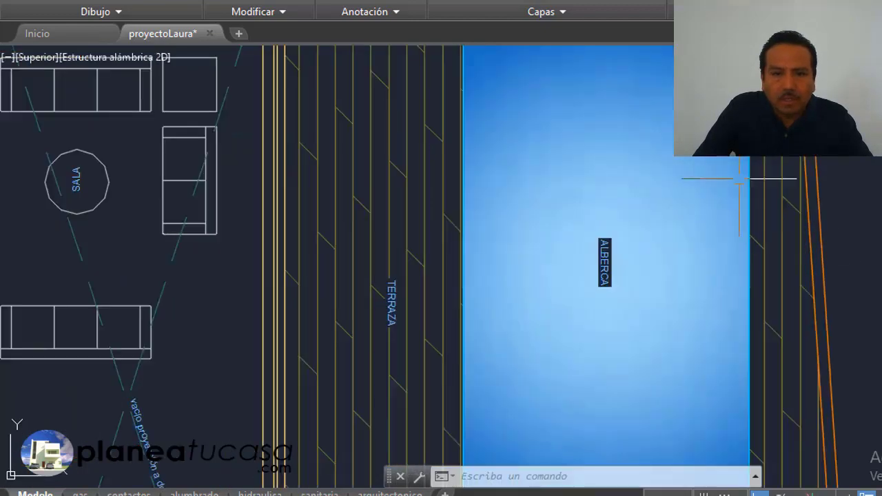
scroll(702, 165, "down", 5)
scroll(495, 158, "up", 4)
scroll(563, 246, "down", 5)
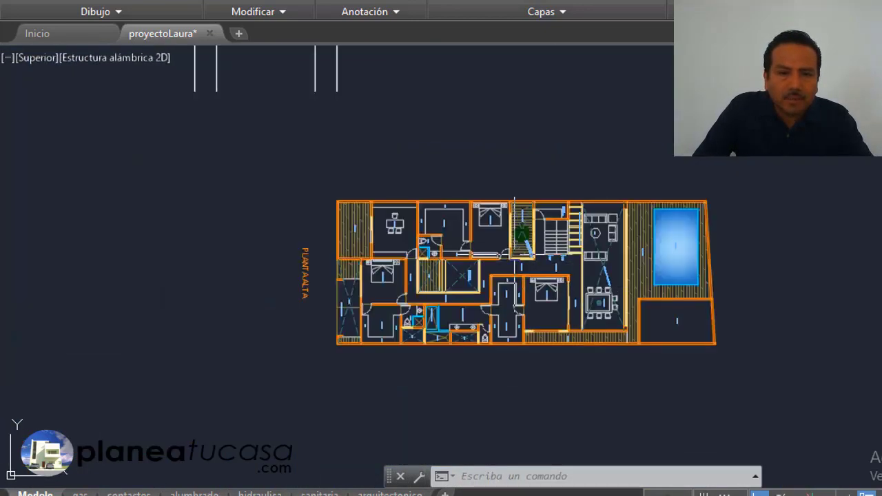
scroll(388, 294, "up", 2)
scroll(387, 294, "up", 2)
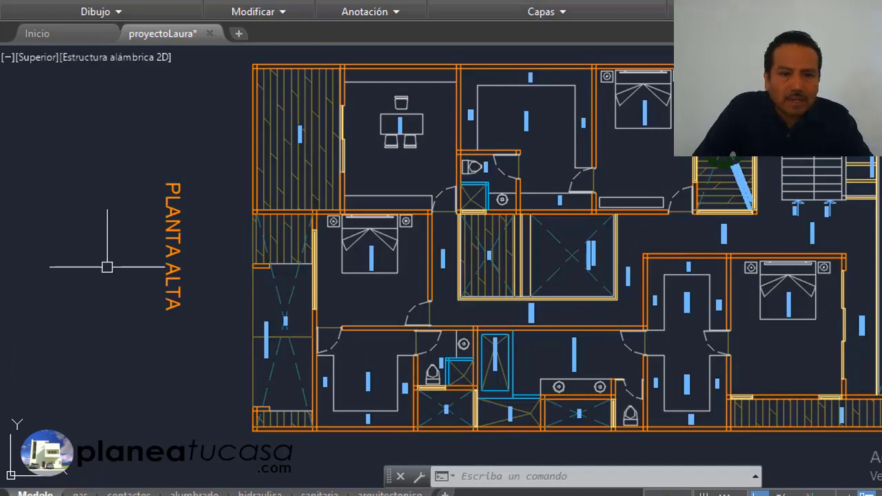
scroll(108, 266, "down", 2)
scroll(375, 275, "up", 2)
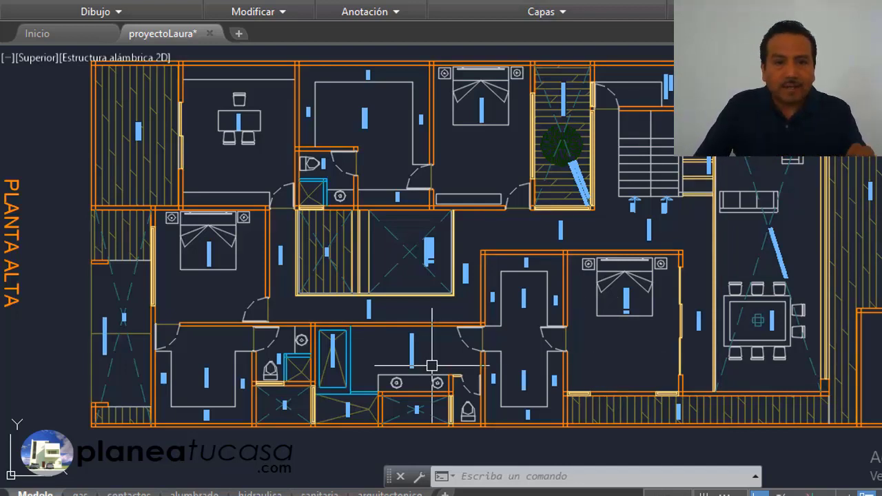
Copy both floor plans and the road lines to the right with CO, using the road's lower-left endpoint as base.
scroll(474, 250, "down", 5)
scroll(469, 110, "down", 2)
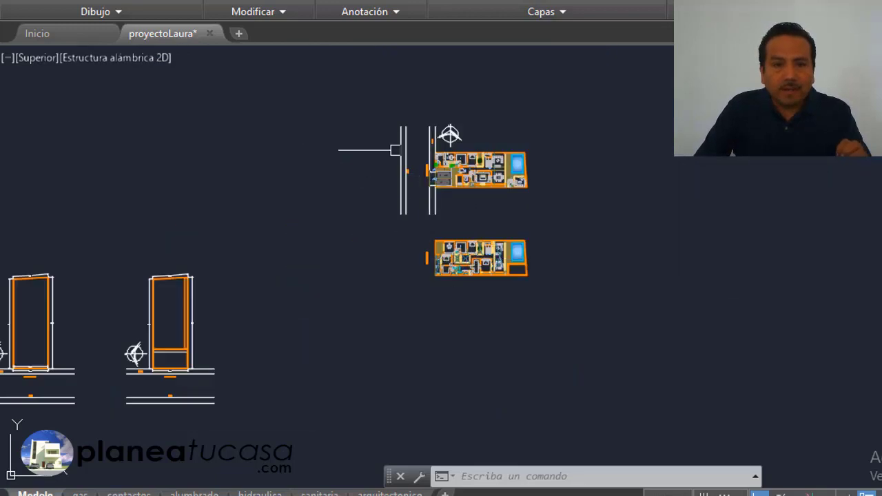
scroll(379, 130, "up", 1)
left_click(387, 101)
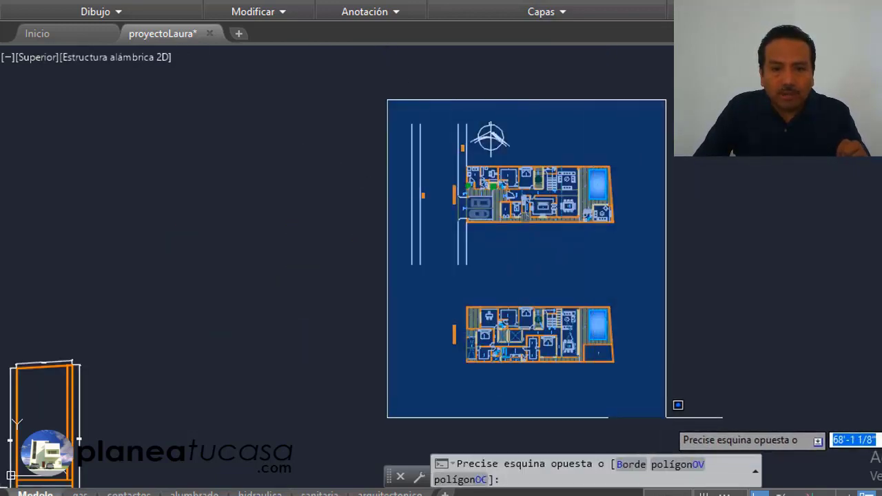
left_click(666, 418)
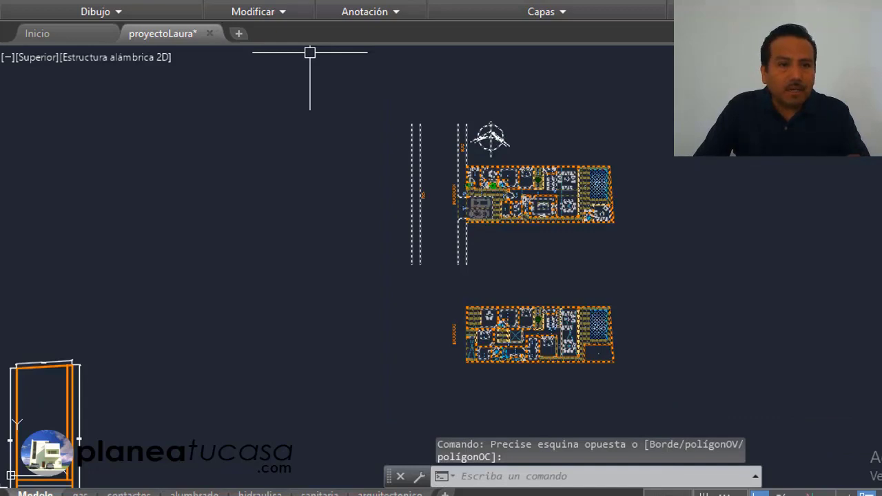
type("co")
key("Return")
left_click(414, 264)
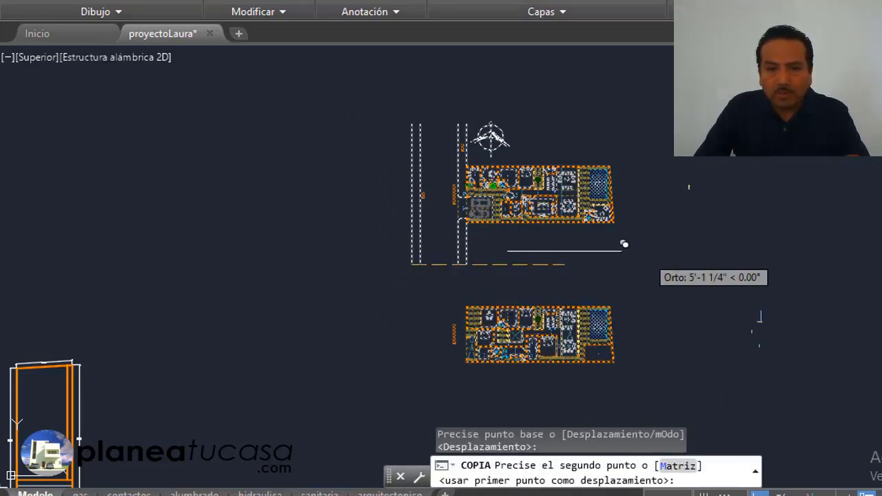
scroll(523, 248, "down", 2)
scroll(582, 268, "up", 1)
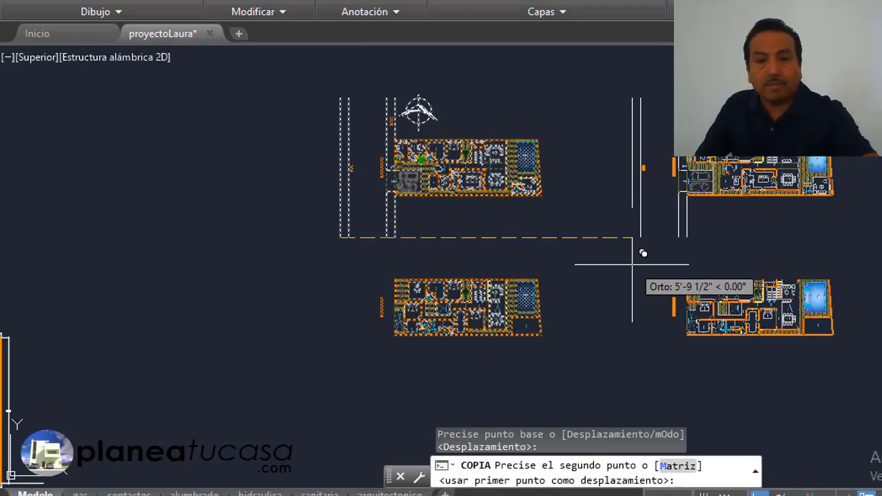
left_click(632, 264)
key("Return")
scroll(539, 110, "up", 8)
Add a 5.00 linear dimension across the parking's vehicle access.
scroll(539, 110, "down", 2)
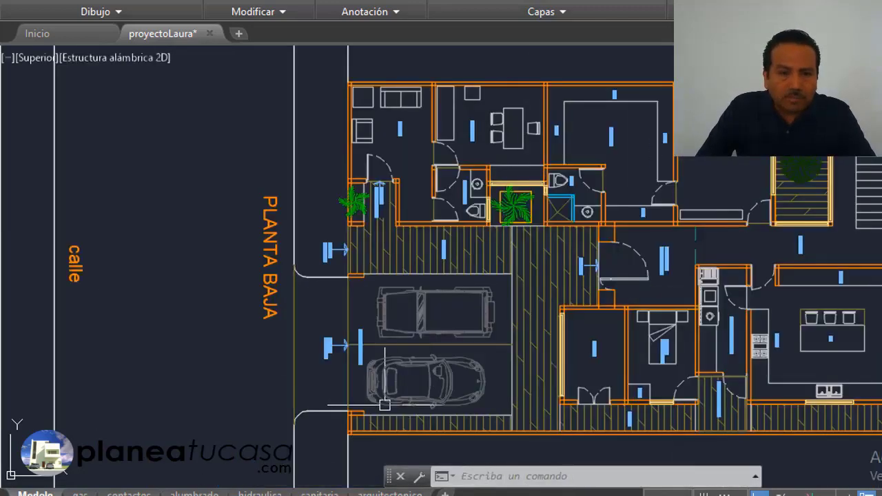
scroll(353, 415, "up", 4)
scroll(335, 333, "down", 2)
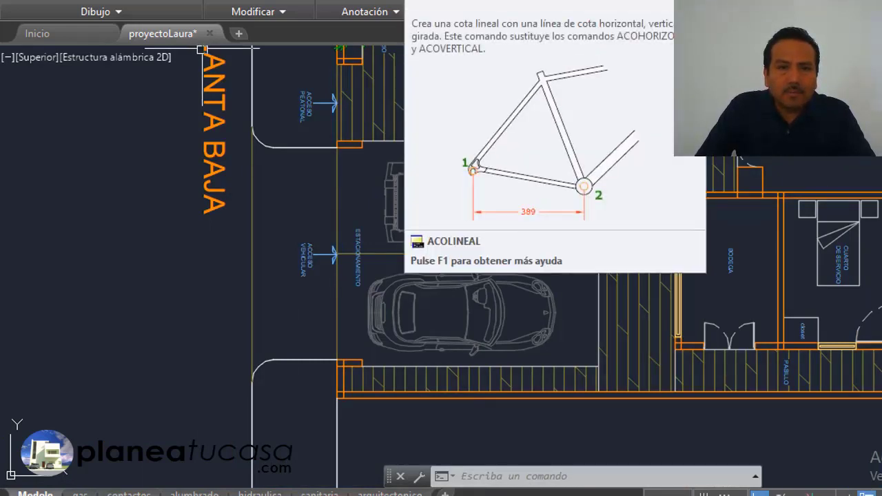
left_click(400, 12)
scroll(330, 378, "up", 4)
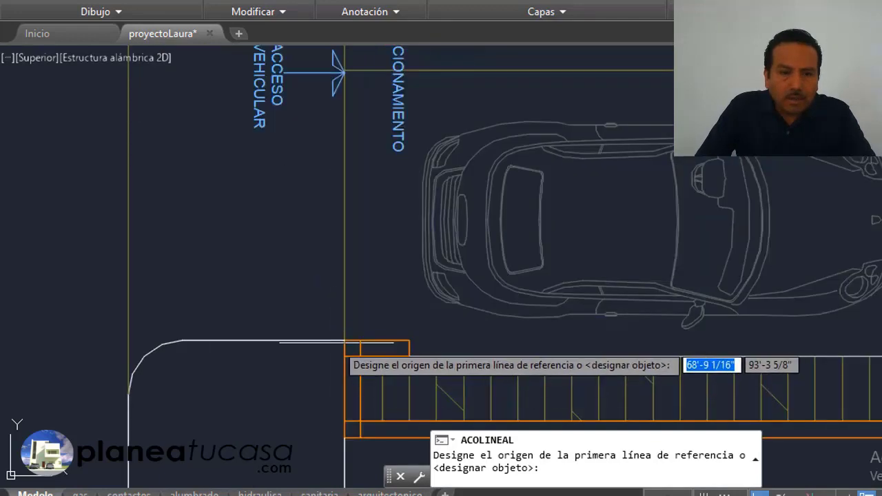
left_click(344, 341)
scroll(345, 340, "down", 2)
scroll(345, 341, "down", 4)
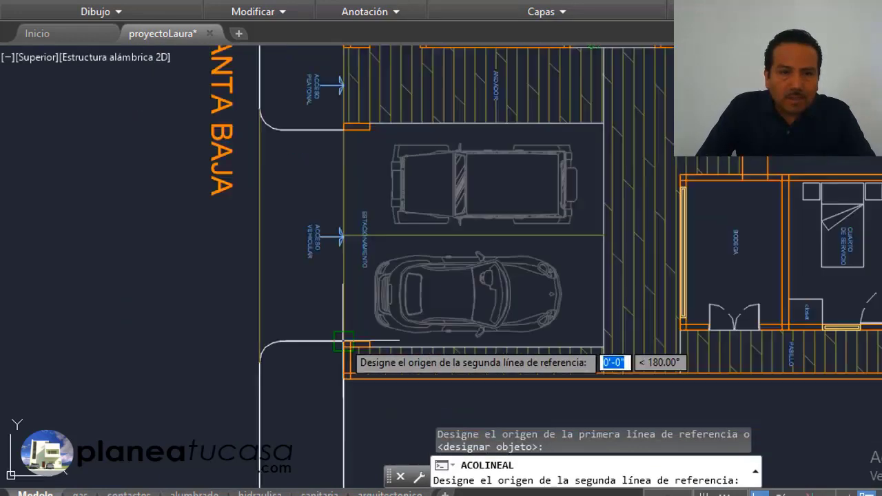
scroll(341, 148, "up", 4)
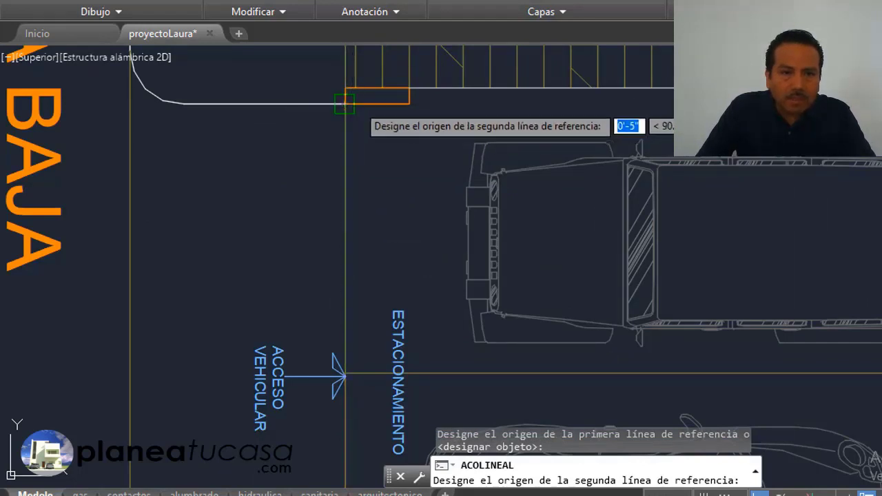
left_click(345, 104)
scroll(344, 104, "down", 4)
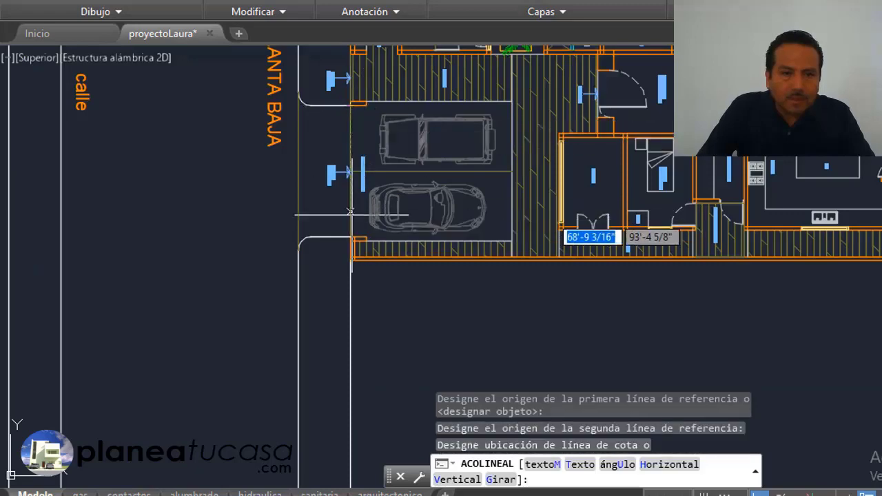
scroll(350, 236, "up", 4)
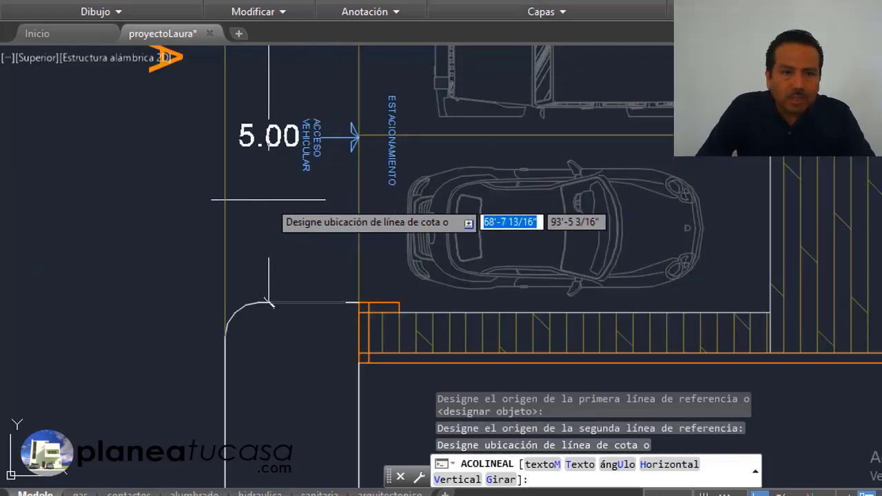
left_click(270, 214)
scroll(325, 216, "down", 4)
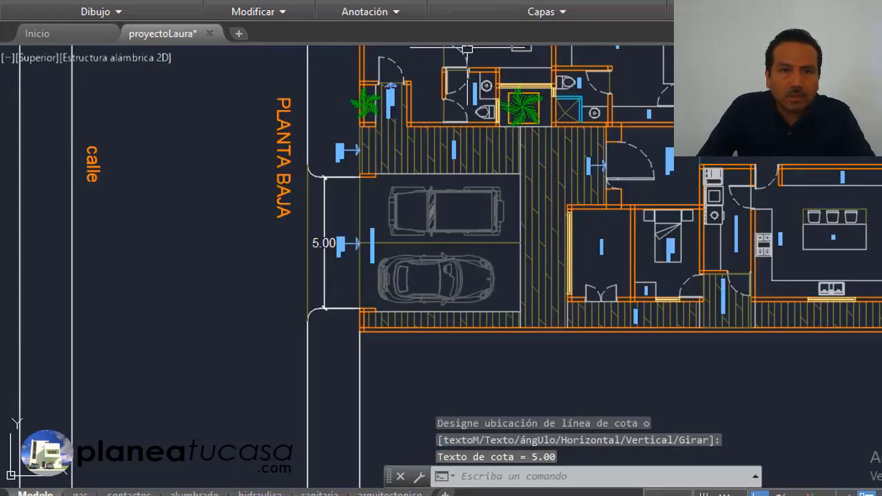
Dimension the parking depth as 6.15.
key("Return")
scroll(376, 314, "up", 2)
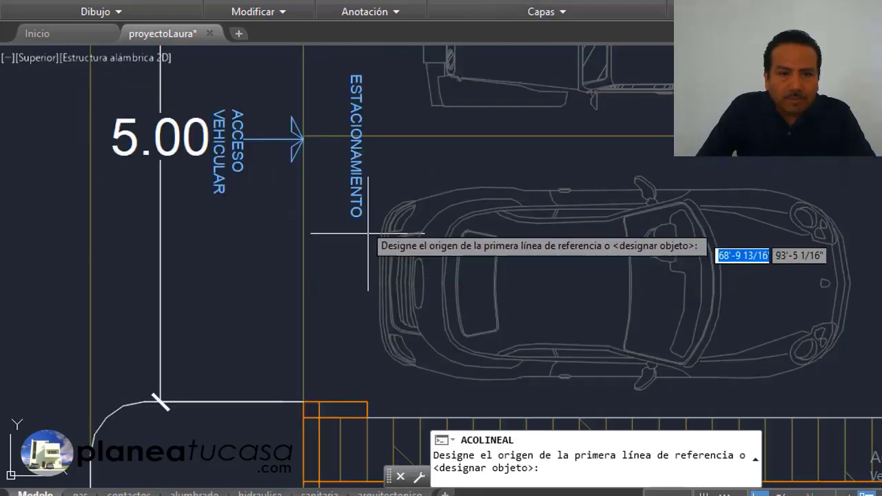
scroll(292, 138, "up", 2)
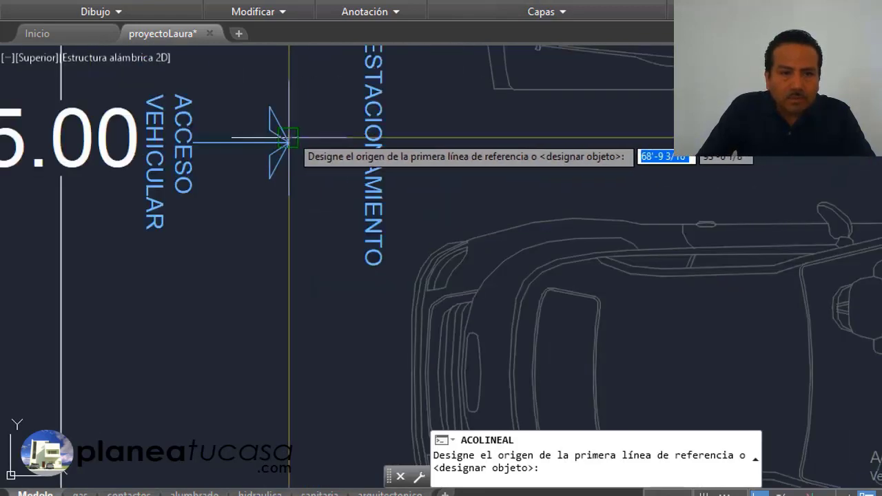
left_click(298, 135)
scroll(393, 152, "down", 3)
scroll(432, 146, "up", 4)
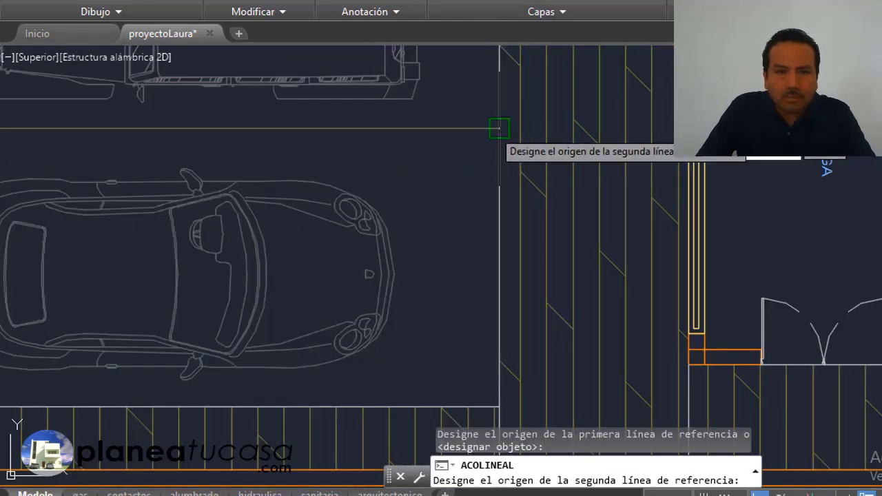
left_click(499, 128)
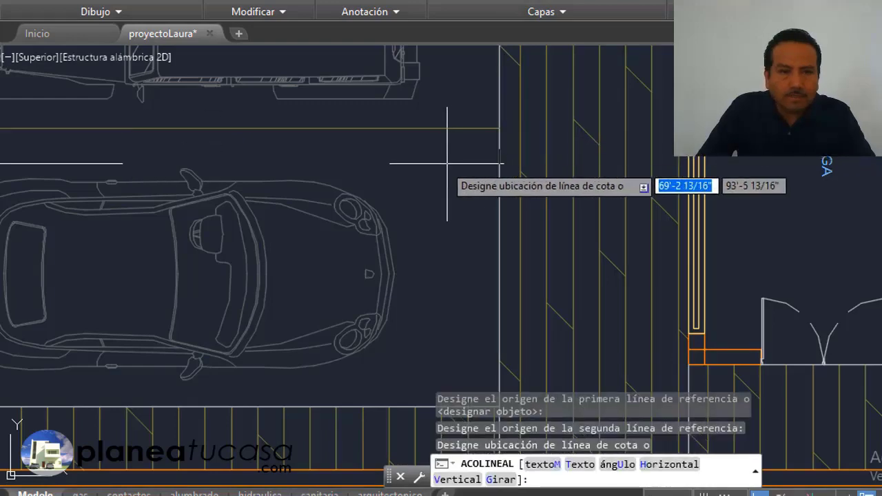
left_click(499, 151)
scroll(390, 217, "down", 5)
scroll(390, 217, "up", 3)
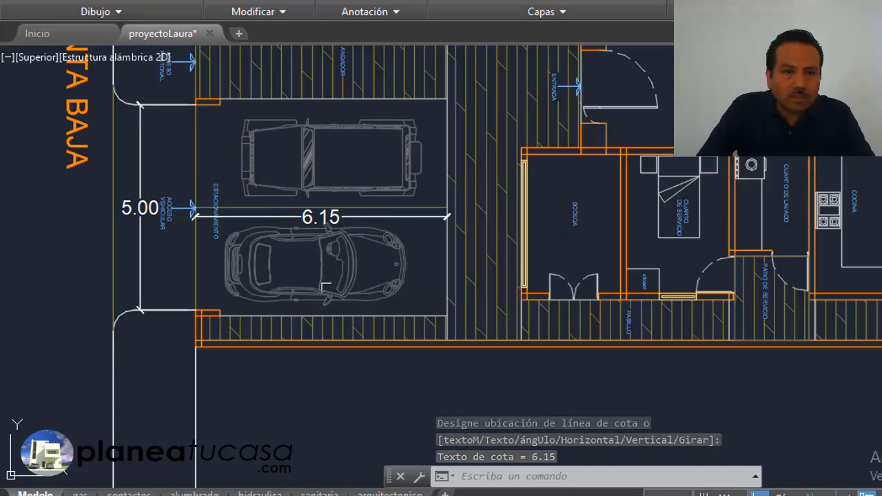
Dimension the narrow 0.60 strip below the parking.
key("Return")
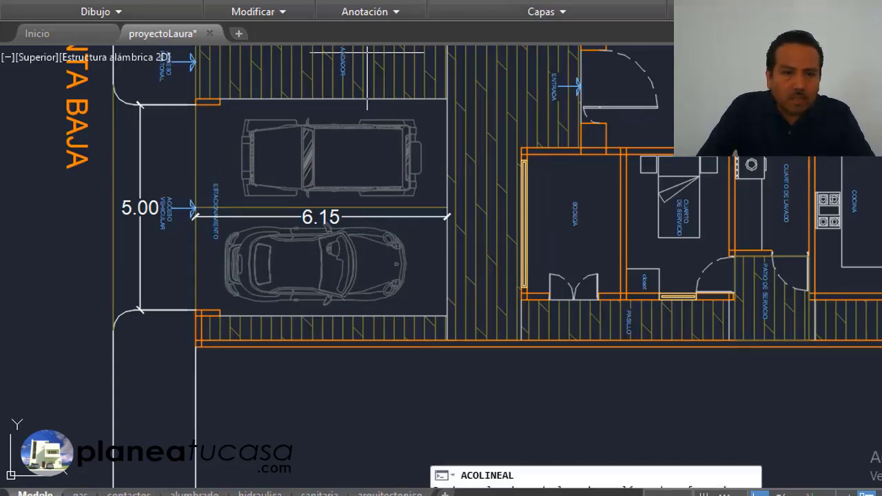
scroll(201, 366, "up", 5)
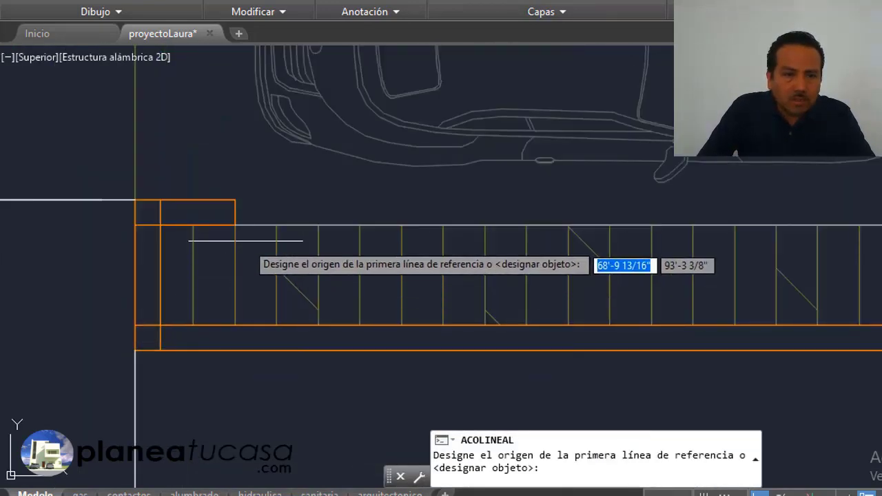
left_click(235, 225)
left_click(235, 325)
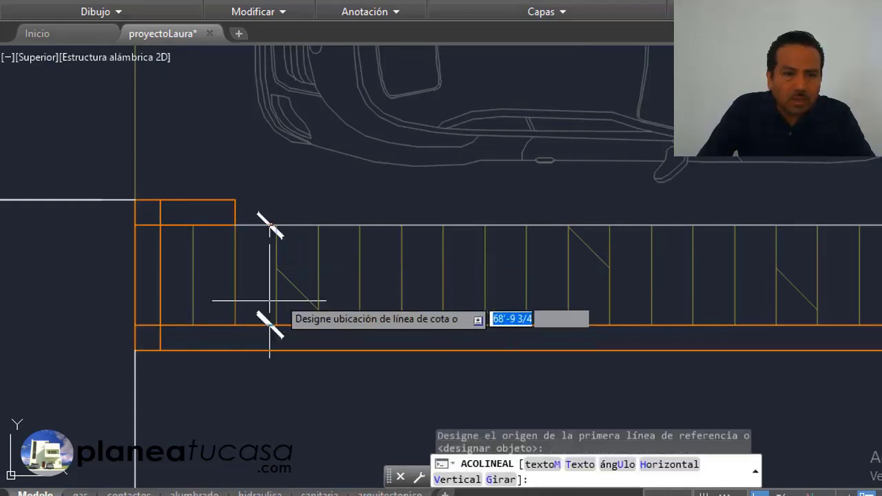
left_click(326, 284)
scroll(299, 285, "down", 6)
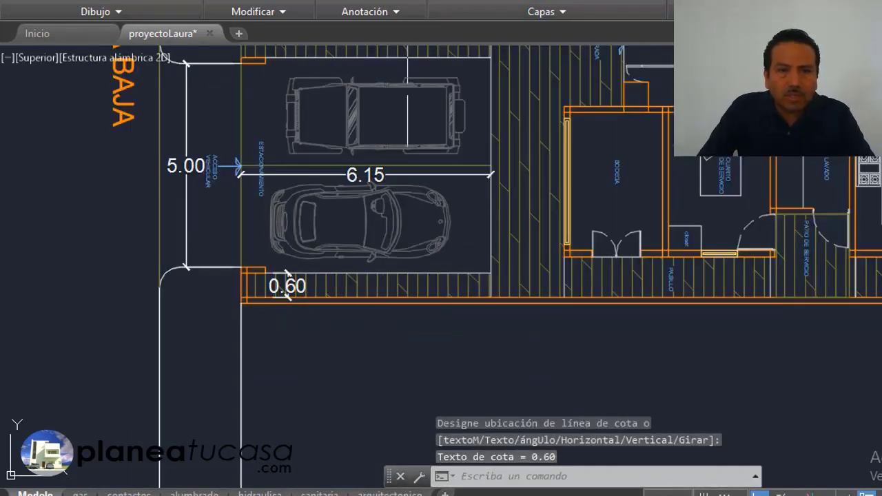
key("Return")
Dimension the pedestrian access with a 1.80 vertical dimension.
scroll(428, 320, "down", 4)
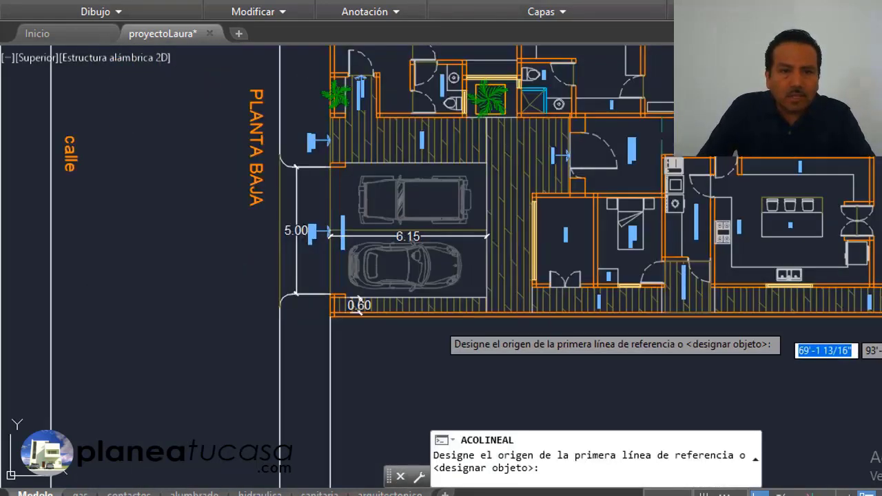
scroll(325, 116, "up", 6)
scroll(324, 116, "up", 2)
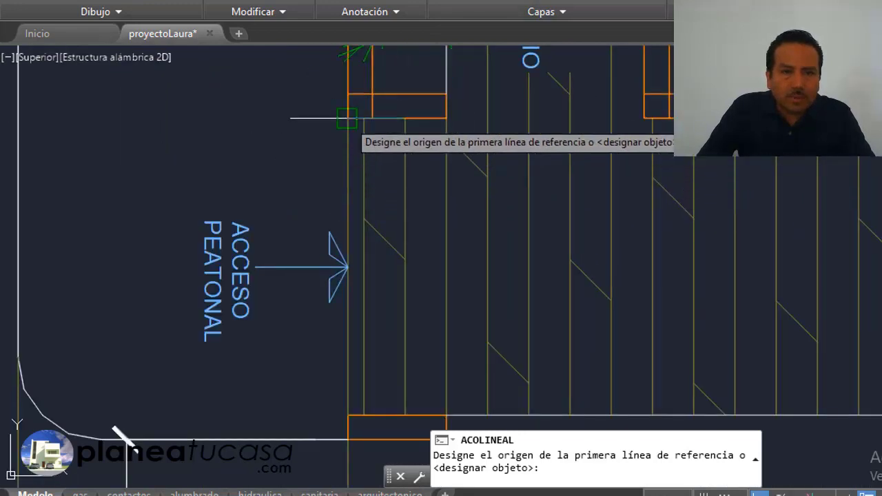
left_click(348, 119)
left_click(347, 416)
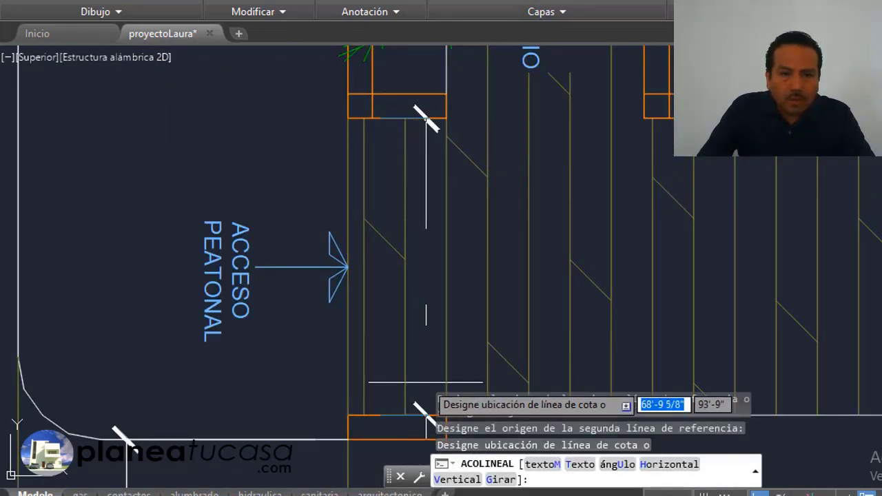
left_click(444, 269)
scroll(340, 279, "down", 2)
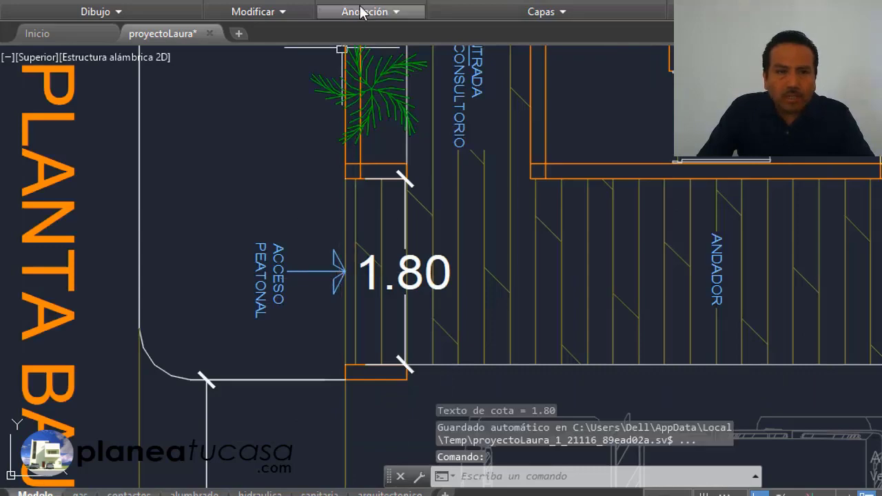
Add a 6.15 dimension along the walkway.
key("Return")
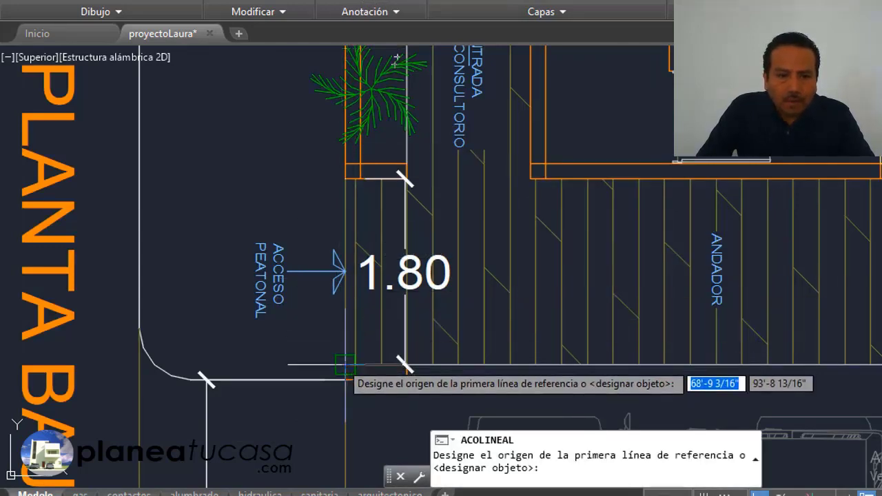
left_click(346, 379)
scroll(368, 314, "down", 3)
scroll(537, 372, "up", 1)
scroll(537, 372, "up", 3)
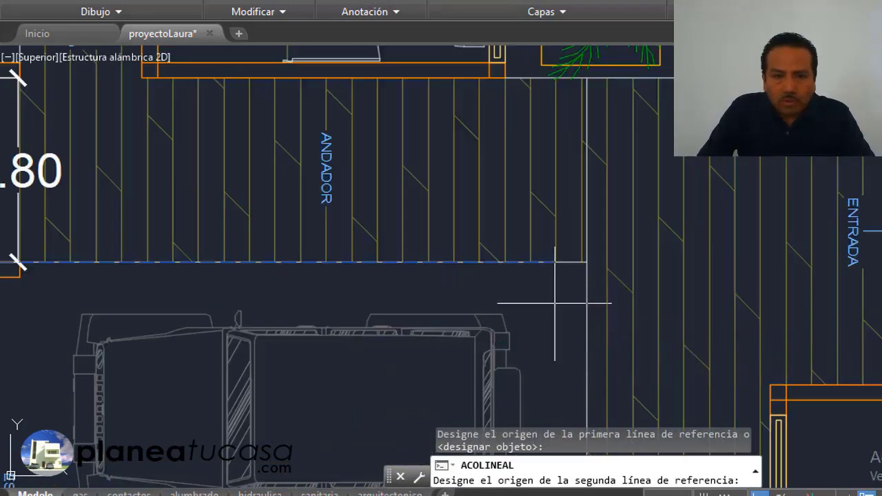
left_click(587, 262)
left_click(437, 211)
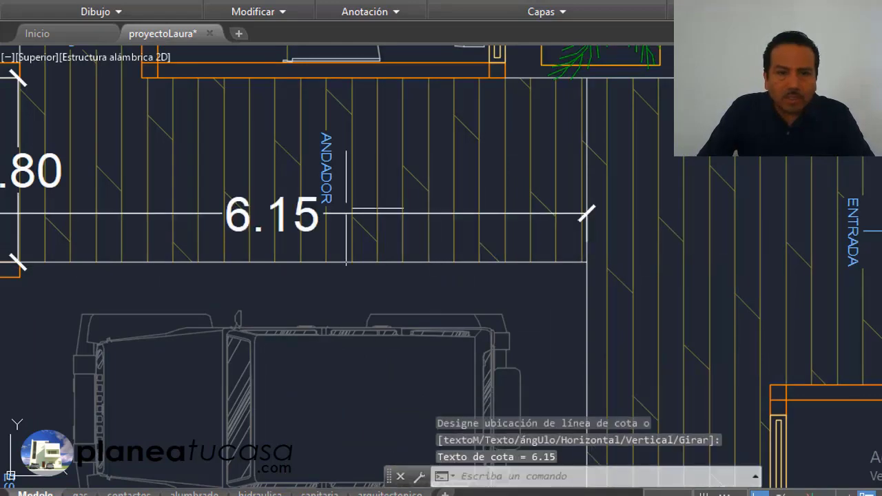
scroll(423, 209, "down", 4)
scroll(411, 209, "up", 3)
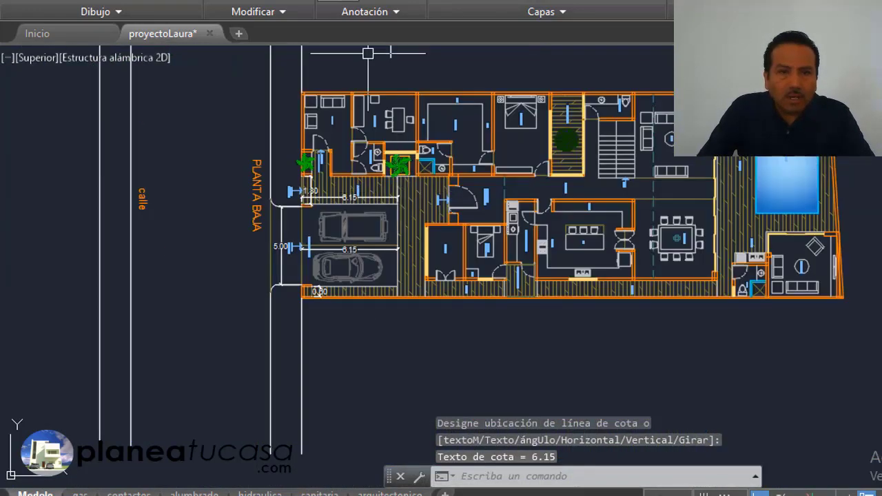
Add another 1.80 dimension across the pedestrian access.
key("Return")
scroll(409, 273, "up", 5)
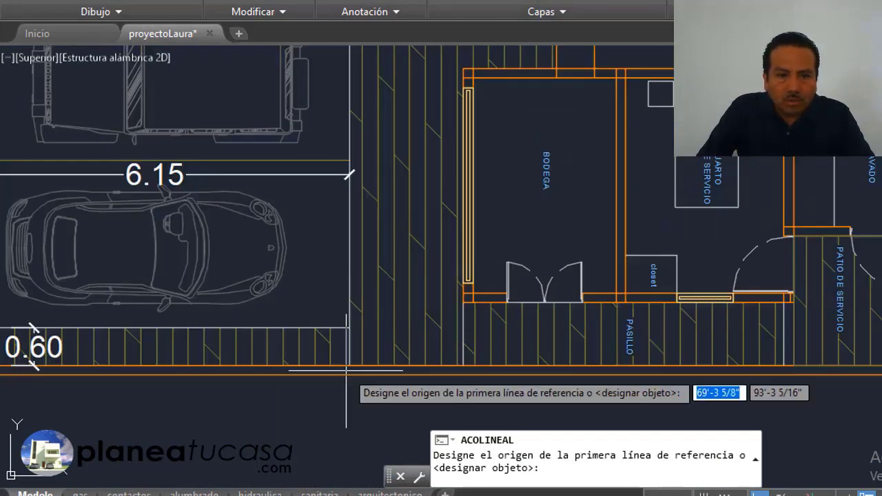
scroll(351, 341, "up", 2)
left_click(350, 318)
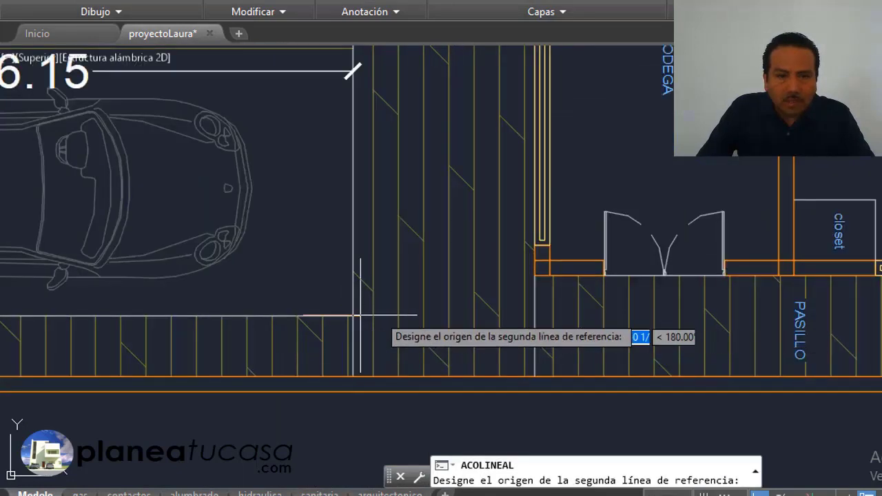
left_click(535, 314)
left_click(477, 243)
scroll(455, 262, "down", 3)
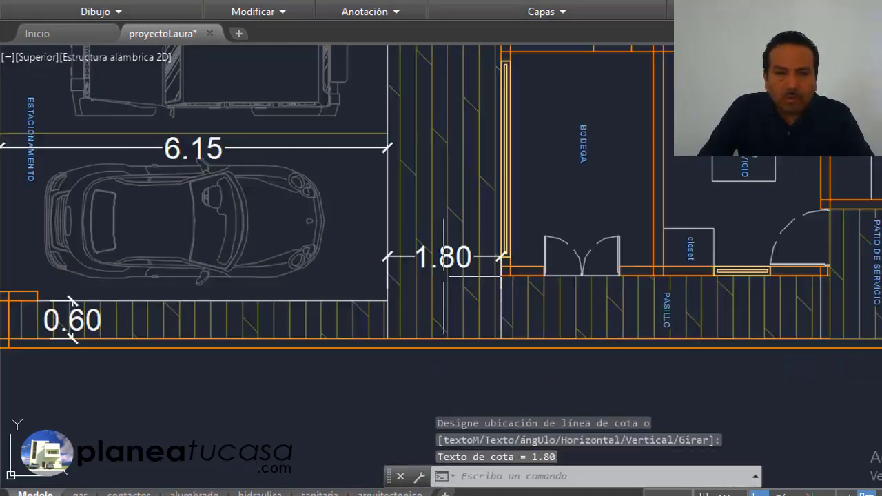
scroll(444, 278, "down", 3)
Dimension the consultation-room entrance between the planter wall corners as 1.20.
key("Return")
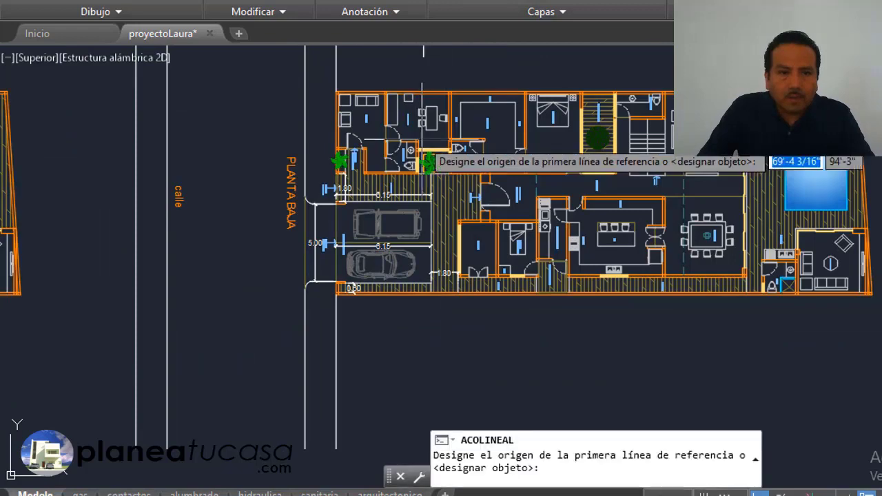
scroll(330, 153, "up", 3)
scroll(451, 169, "up", 5)
scroll(475, 207, "up", 3)
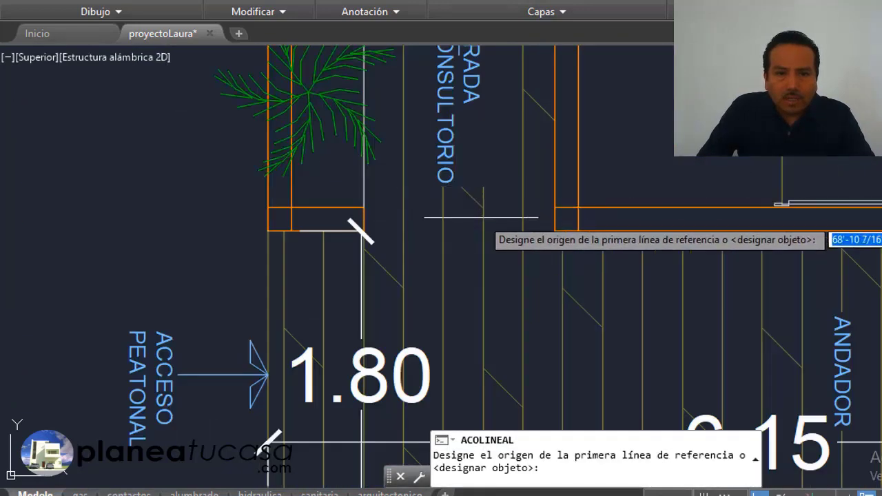
left_click(556, 230)
scroll(375, 230, "up", 5)
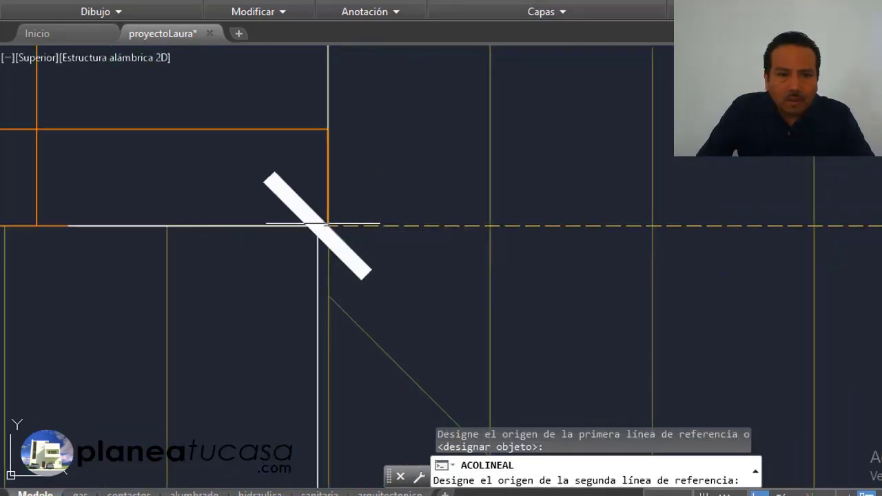
left_click(328, 227)
scroll(330, 226, "down", 2)
scroll(510, 208, "down", 2)
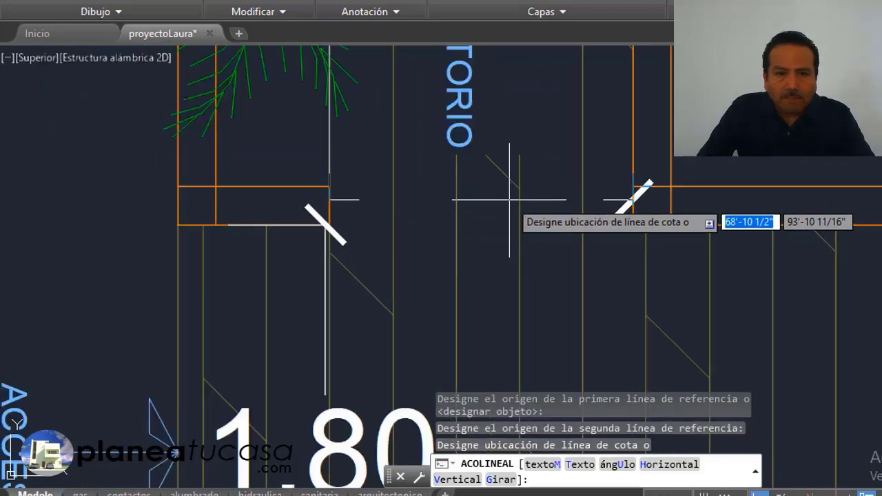
left_click(482, 199)
scroll(438, 262, "down", 3)
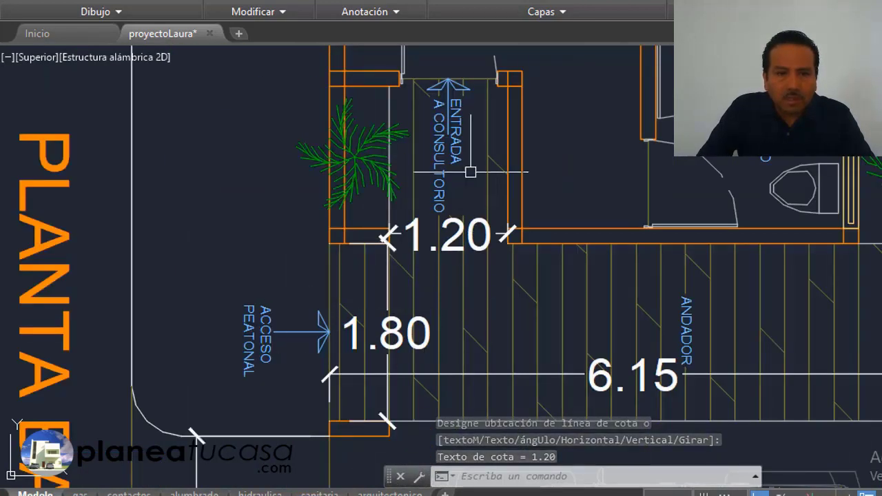
scroll(419, 283, "down", 4)
scroll(511, 174, "up", 4)
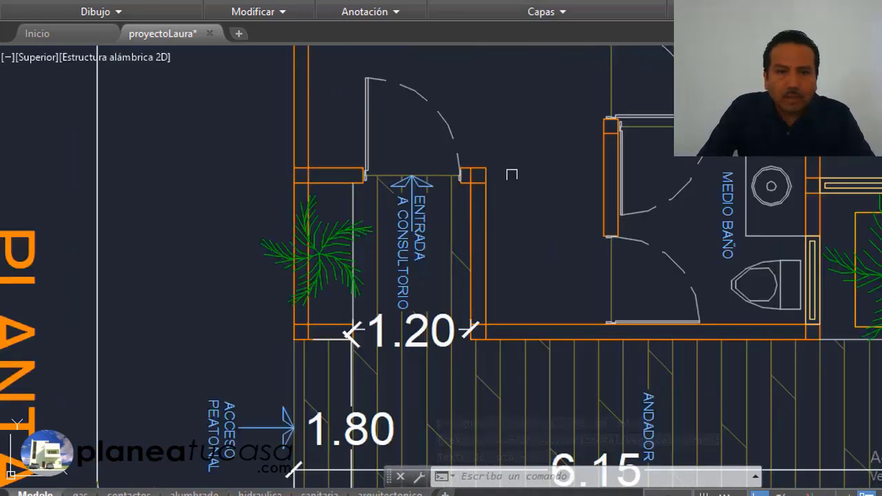
Add a 1.00 door-width dimension above the consultation-room door.
key("Return")
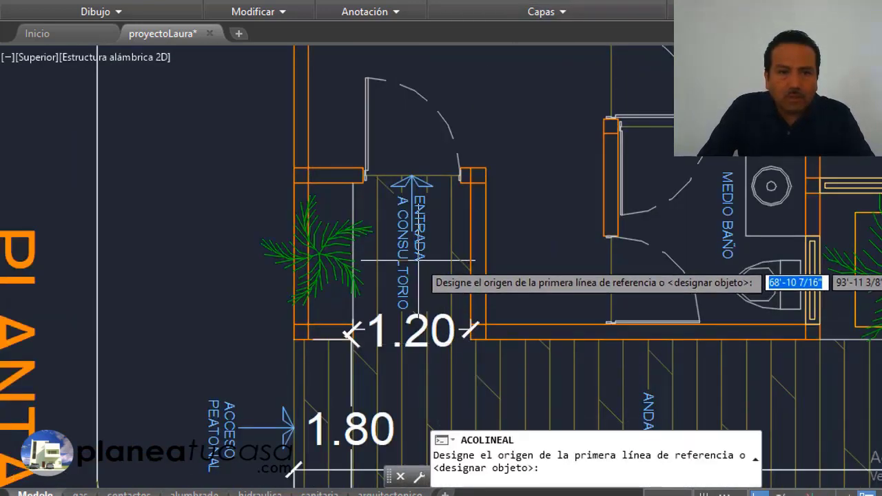
scroll(420, 255, "down", 2)
scroll(386, 248, "up", 6)
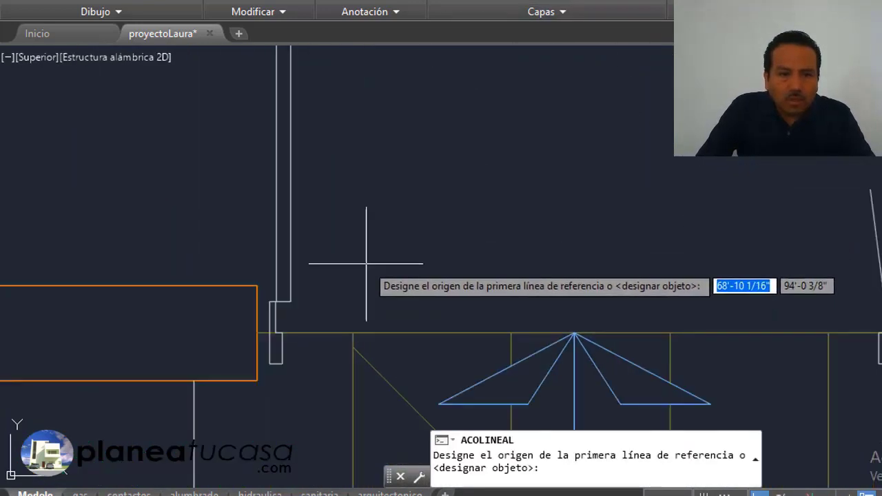
left_click(257, 285)
left_click(880, 285)
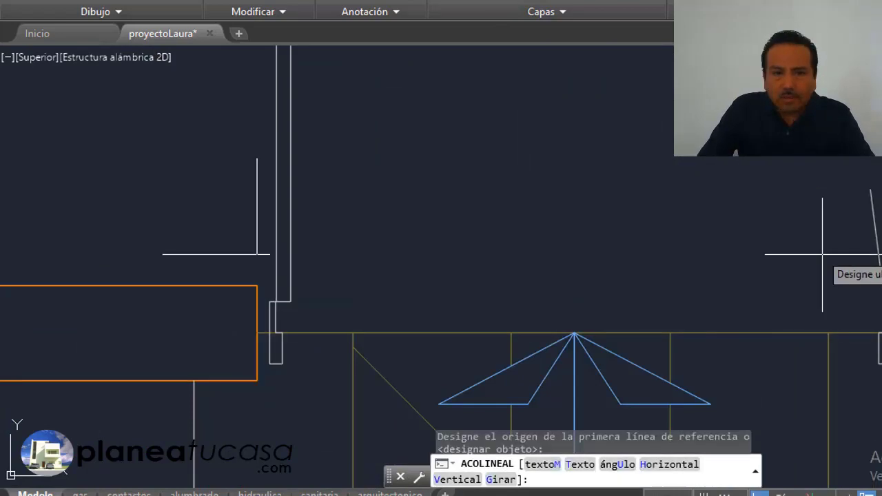
scroll(572, 277, "down", 4)
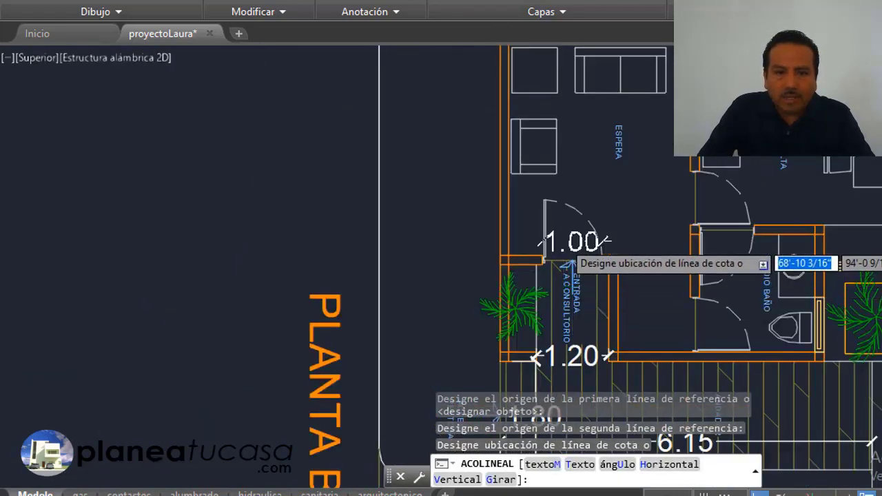
scroll(572, 235, "up", 3)
left_click(572, 230)
scroll(565, 275, "down", 3)
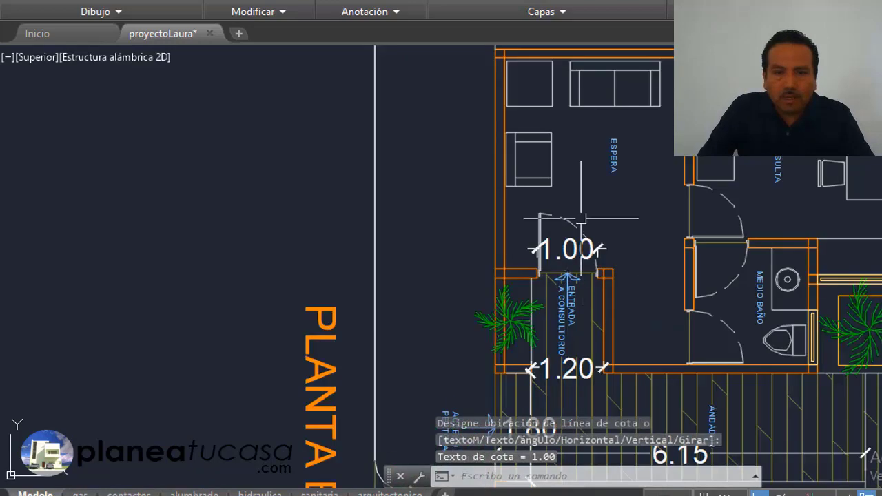
key("Return")
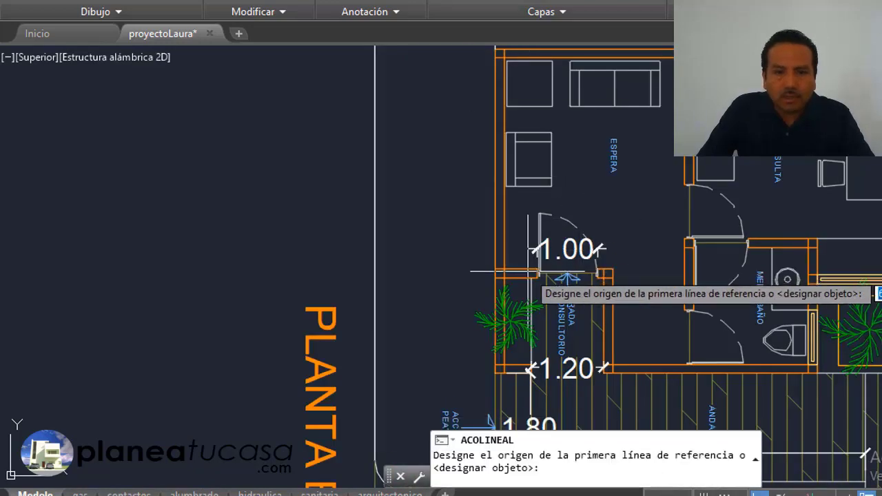
scroll(495, 268, "up", 2)
Dimension the waiting room's side wall as 3.50.
left_click(495, 266)
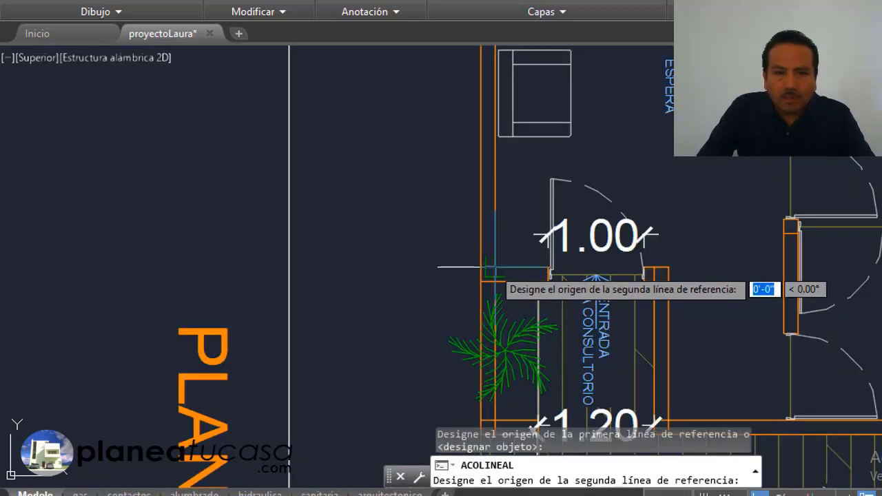
scroll(494, 269, "down", 3)
scroll(503, 51, "up", 3)
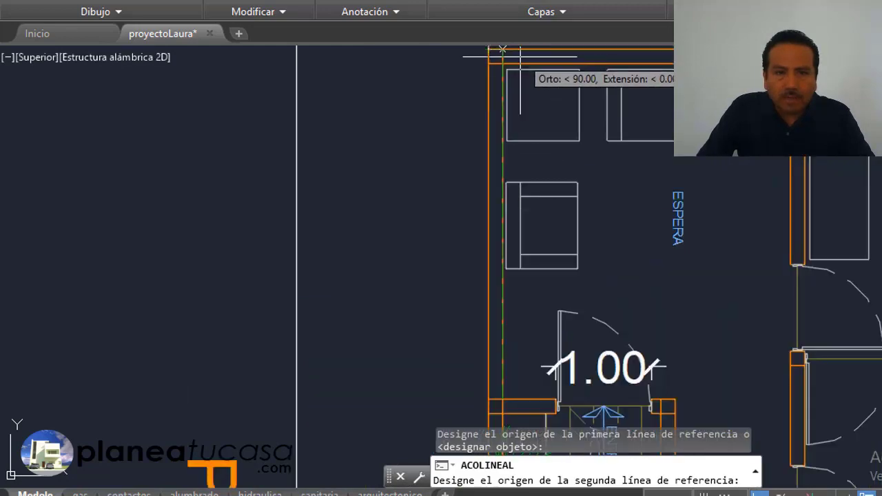
scroll(503, 67, "up", 3)
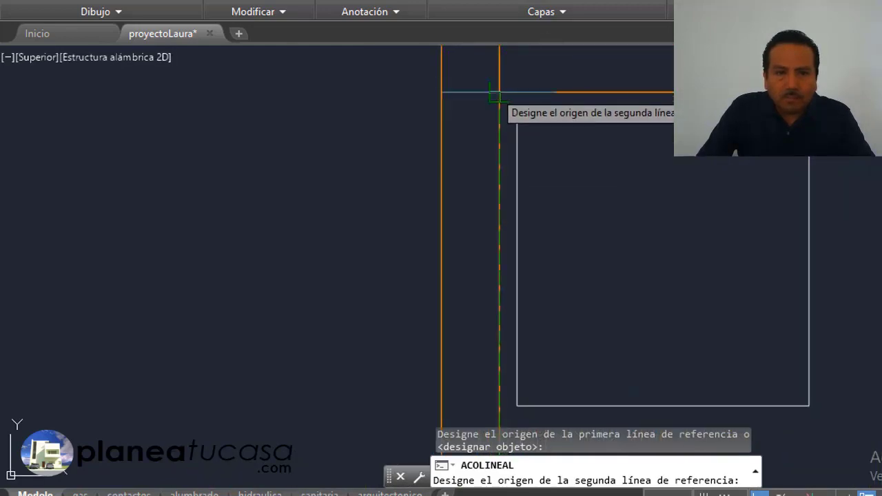
left_click(495, 95)
scroll(493, 94, "down", 3)
scroll(495, 103, "down", 2)
scroll(497, 115, "up", 1)
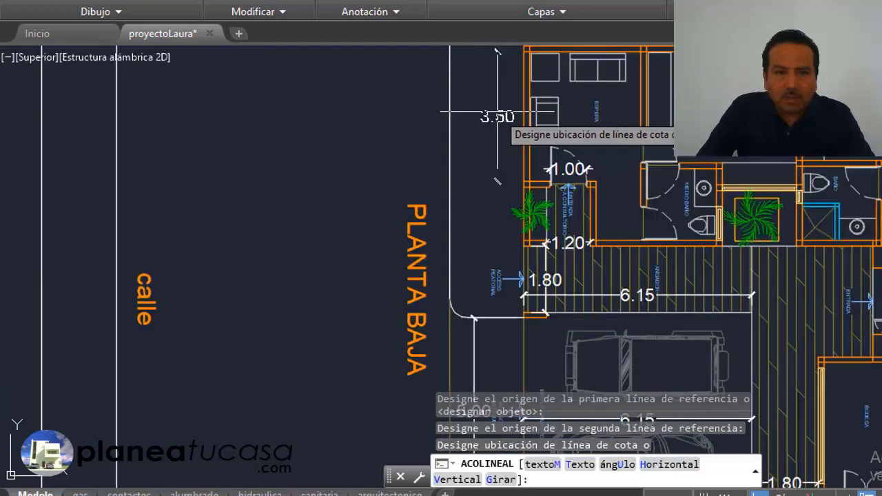
scroll(497, 111, "up", 2)
left_click(495, 111)
scroll(529, 175, "down", 2)
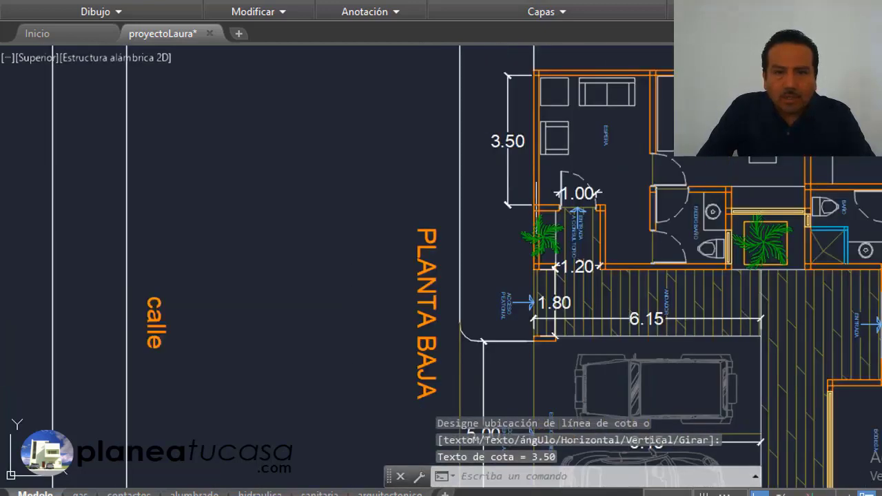
scroll(590, 71, "up", 4)
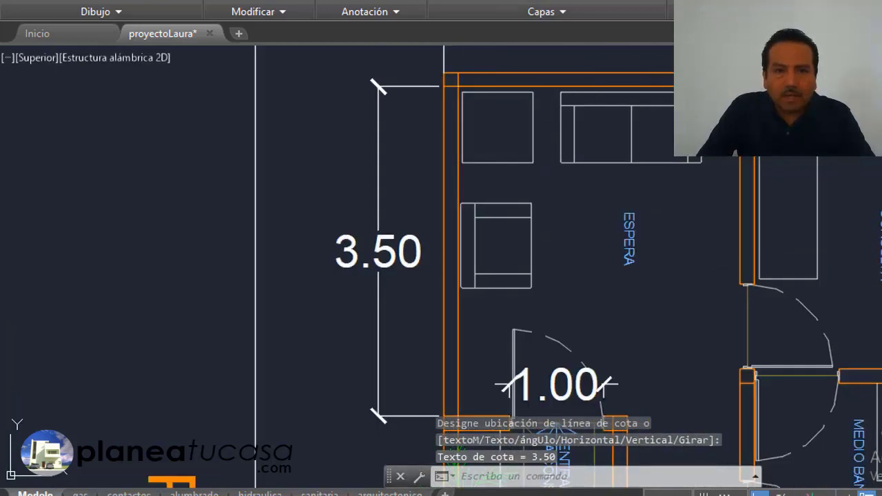
Add a 3.00 dimension across the top of the waiting room.
key("Return")
scroll(454, 82, "up", 6)
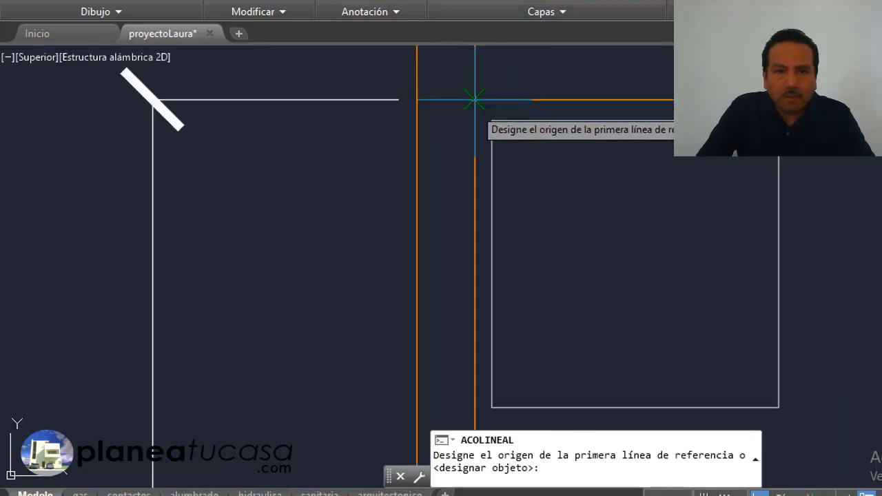
left_click(474, 99)
scroll(474, 99, "down", 2)
scroll(732, 96, "up", 2)
scroll(772, 117, "up", 4)
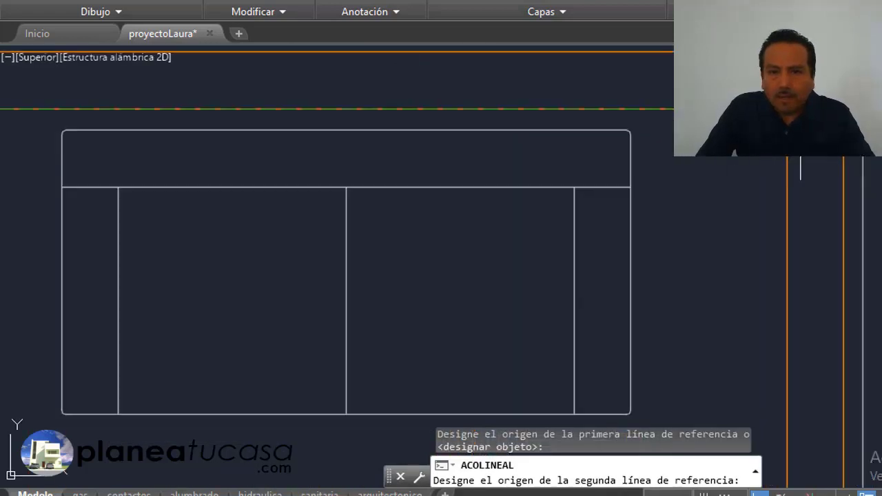
left_click(787, 109)
scroll(600, 142, "down", 4)
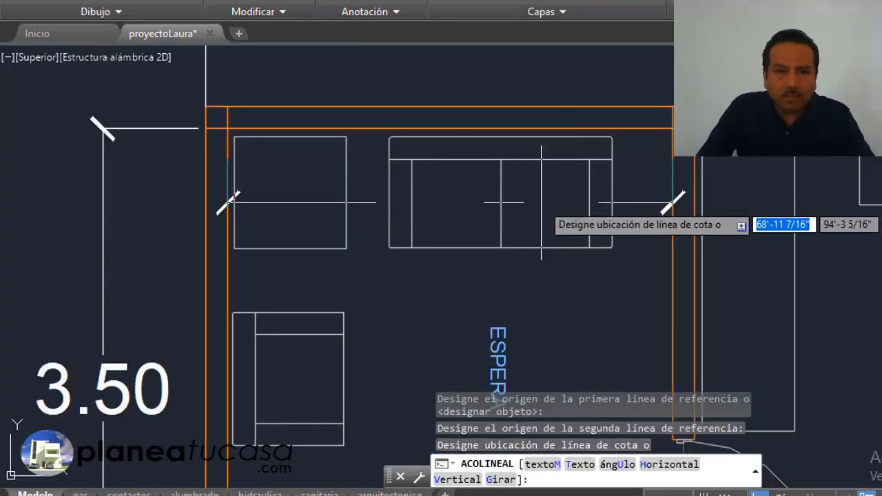
scroll(540, 202, "down", 2)
scroll(563, 129, "down", 2)
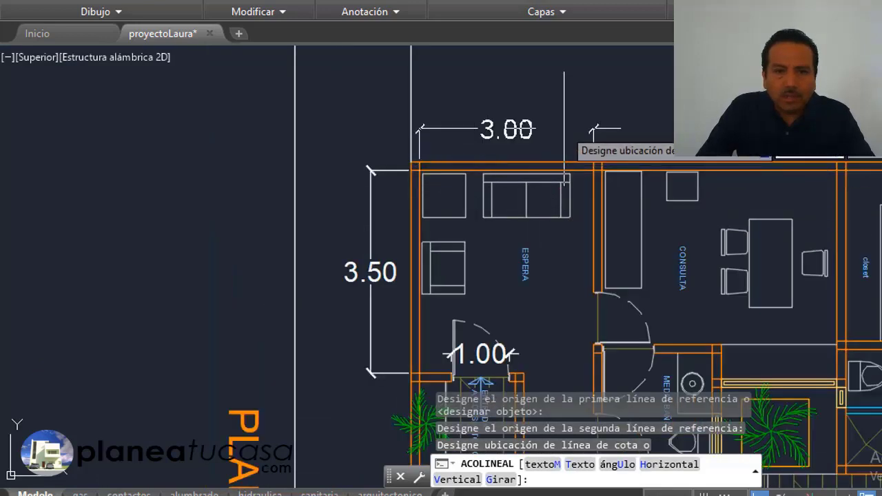
left_click(564, 127)
scroll(427, 196, "down", 2)
scroll(621, 124, "up", 2)
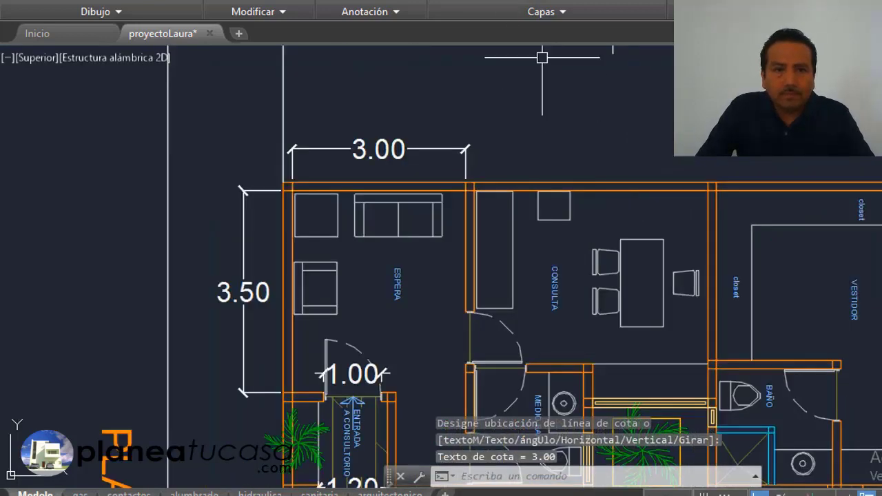
Dimension the consultation room width as 4.05 above the plan.
key("Return")
scroll(510, 201, "up", 4)
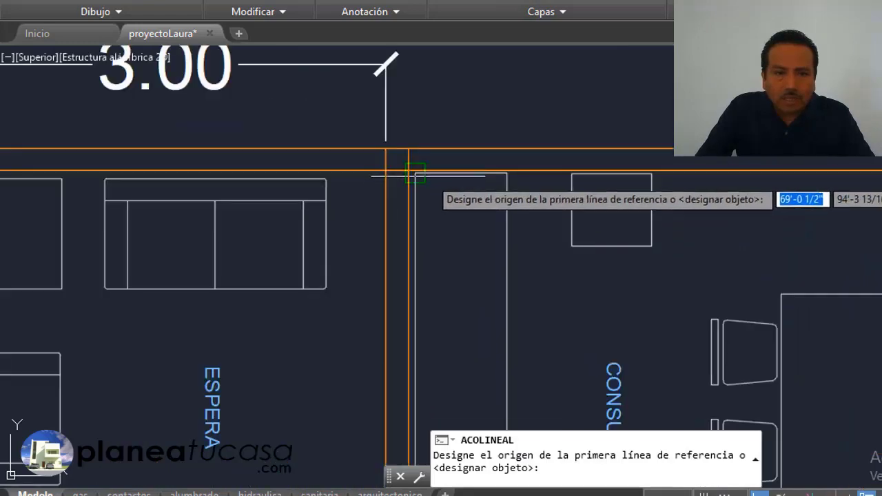
scroll(416, 175, "up", 1)
left_click(394, 169)
scroll(394, 169, "down", 4)
scroll(785, 175, "up", 6)
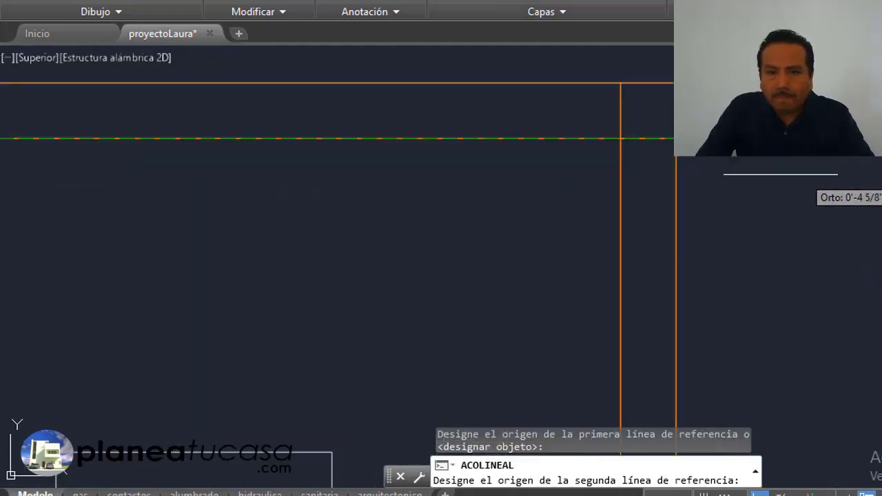
left_click(619, 142)
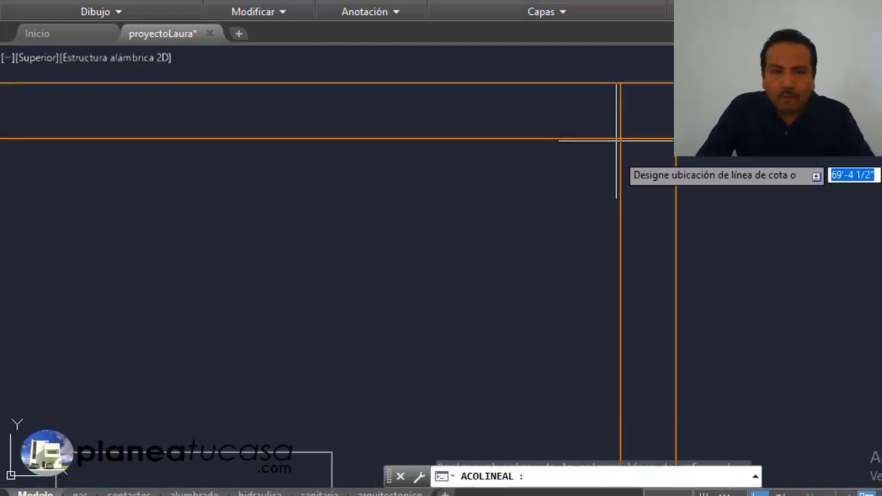
scroll(620, 131, "down", 2)
scroll(414, 124, "down", 3)
scroll(510, 137, "up", 2)
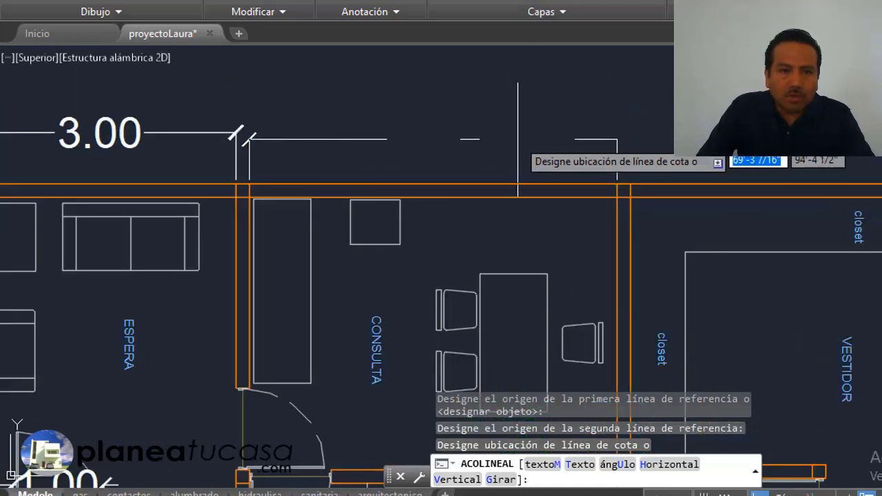
left_click(478, 142)
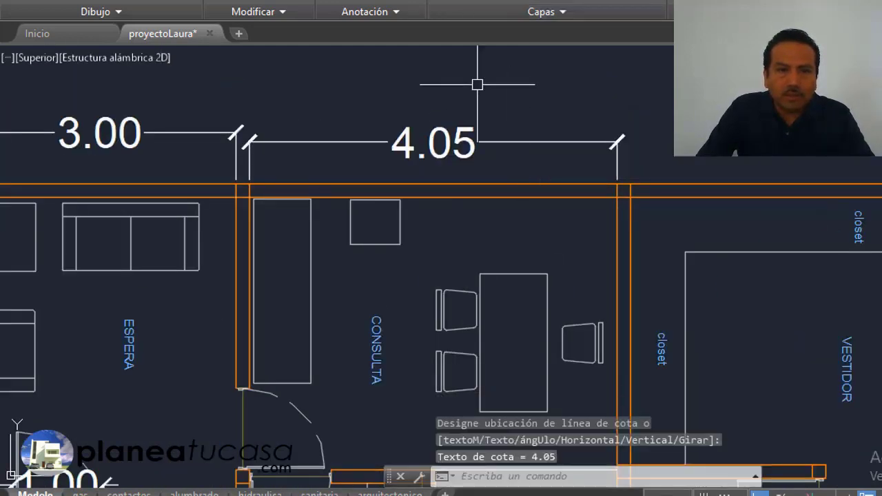
key("Return")
scroll(606, 55, "down", 2)
Dimension the consultation room's depth from lower to top wall as a vertical 3.60.
scroll(354, 315, "up", 5)
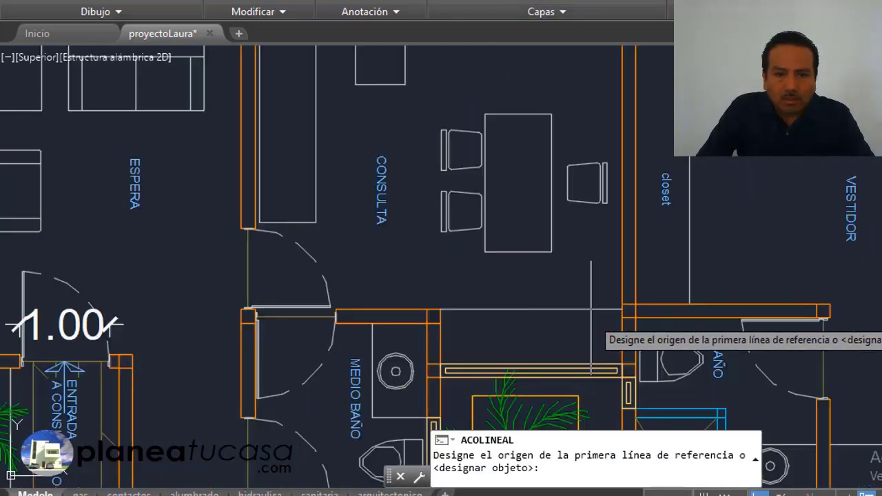
scroll(413, 311, "down", 3)
scroll(599, 329, "up", 3)
scroll(620, 345, "up", 3)
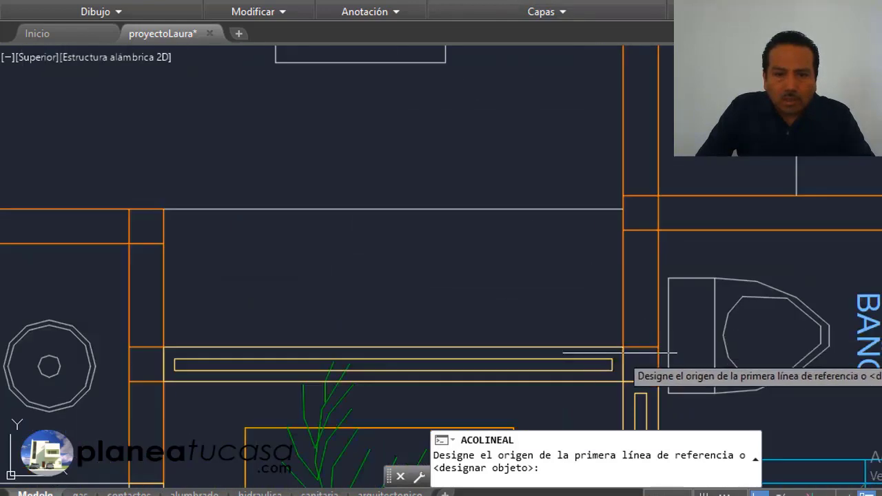
left_click(624, 346)
scroll(623, 347, "down", 3)
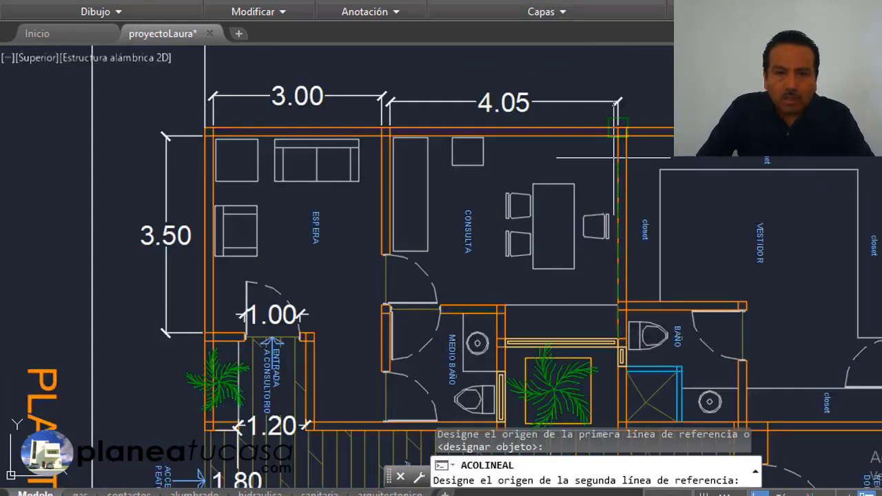
scroll(619, 128, "up", 3)
left_click(618, 129)
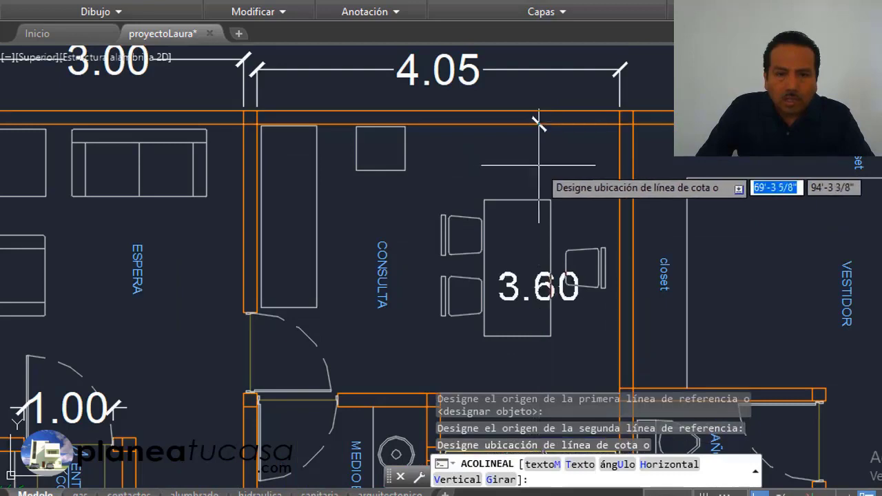
left_click(540, 176)
scroll(577, 176, "down", 2)
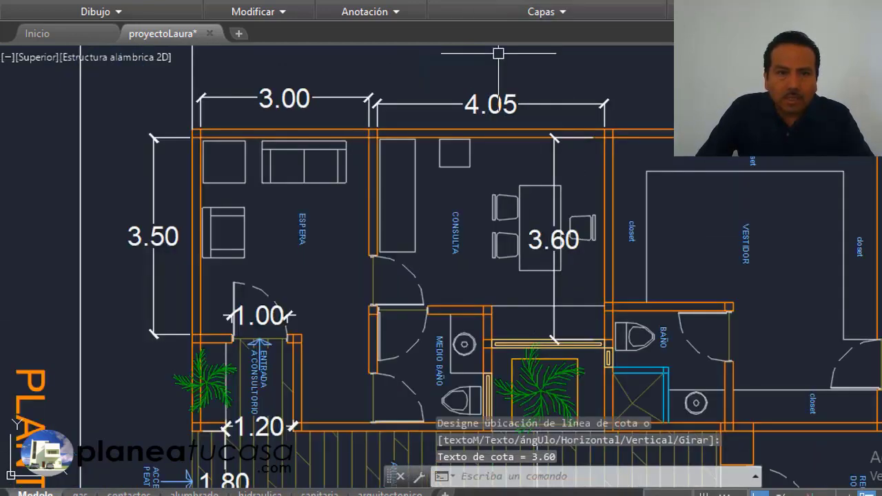
Add a vertical 3.00 dimension inside the consultation room, from the half-bath wall to the top wall.
key("Return")
scroll(492, 307, "up", 3)
scroll(483, 298, "up", 3)
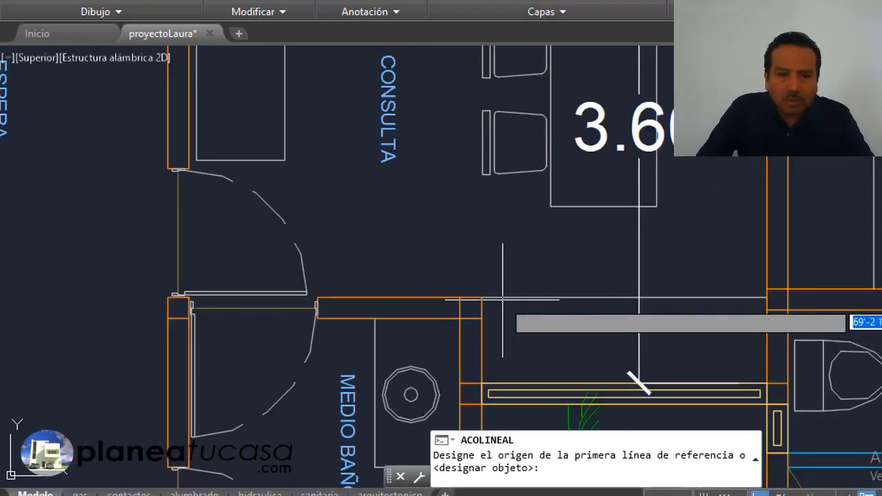
left_click(482, 298)
scroll(475, 300, "down", 3)
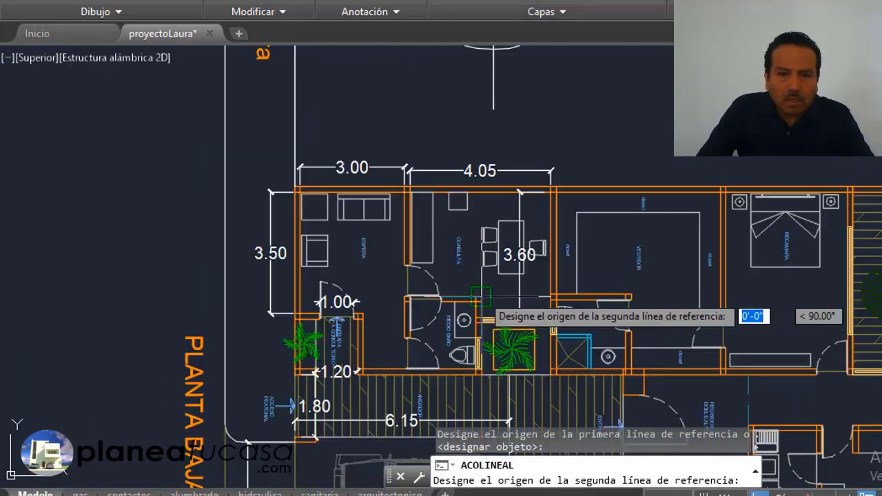
scroll(462, 210, "up", 3)
left_click(459, 195)
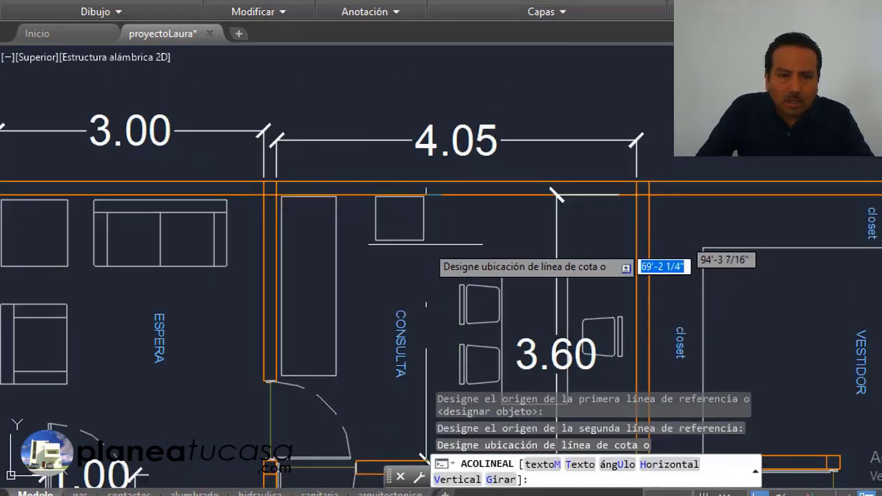
left_click(422, 275)
scroll(423, 275, "down", 5)
scroll(428, 320, "up", 2)
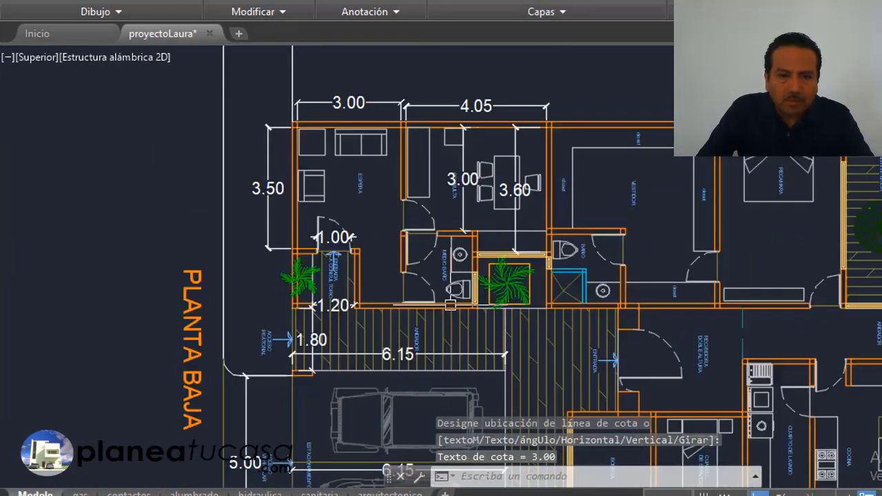
scroll(428, 320, "up", 3)
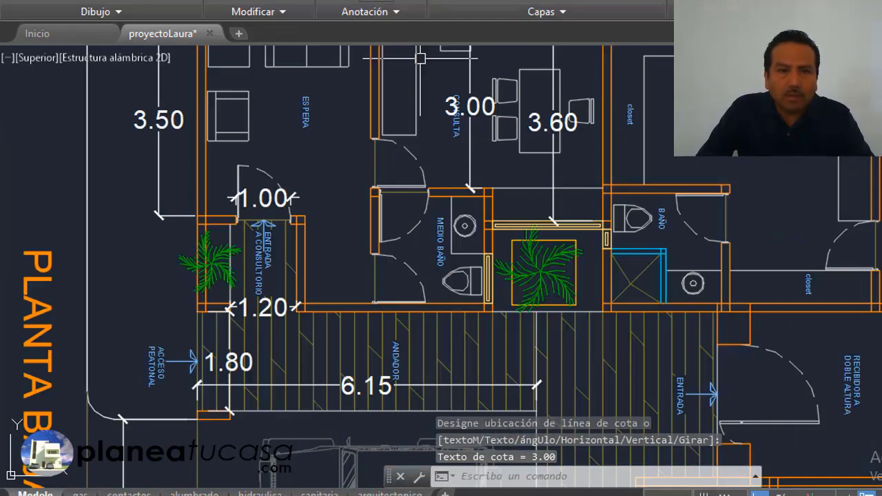
key("Return")
Dimension the half-bath's depth as 1.94 between its upper and lower wall ends.
scroll(431, 265, "up", 2)
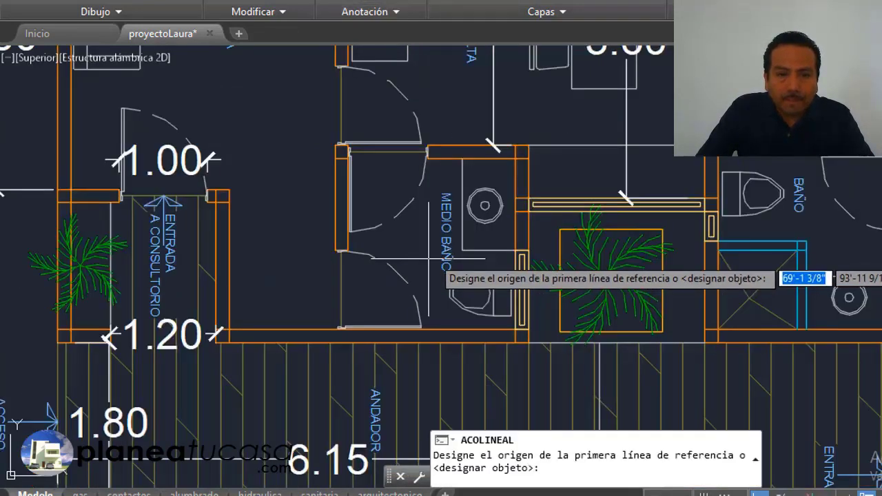
left_click(515, 146)
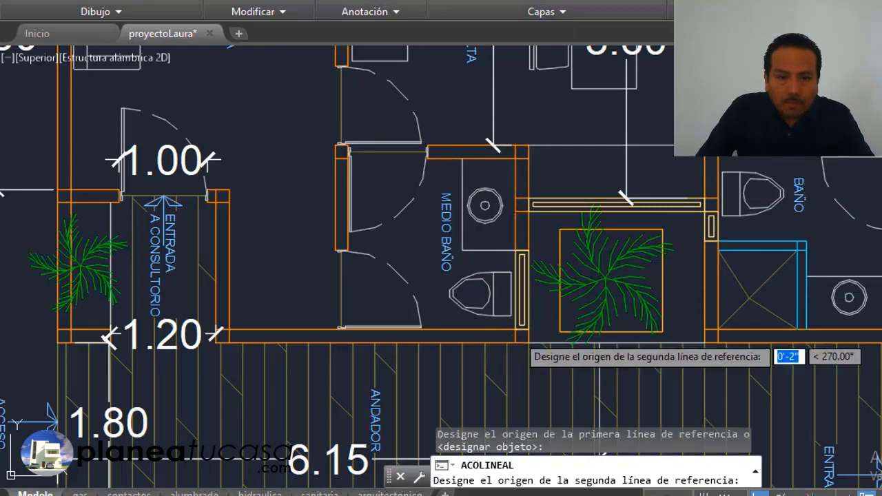
left_click(515, 331)
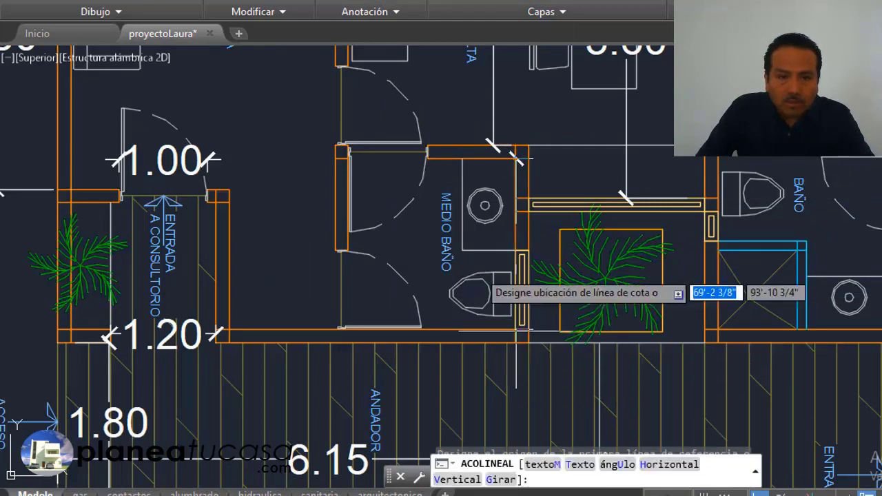
left_click(420, 244)
Add a 1.90 width dimension across the half-bath from its left wall corner to the opposite wall.
key("Return")
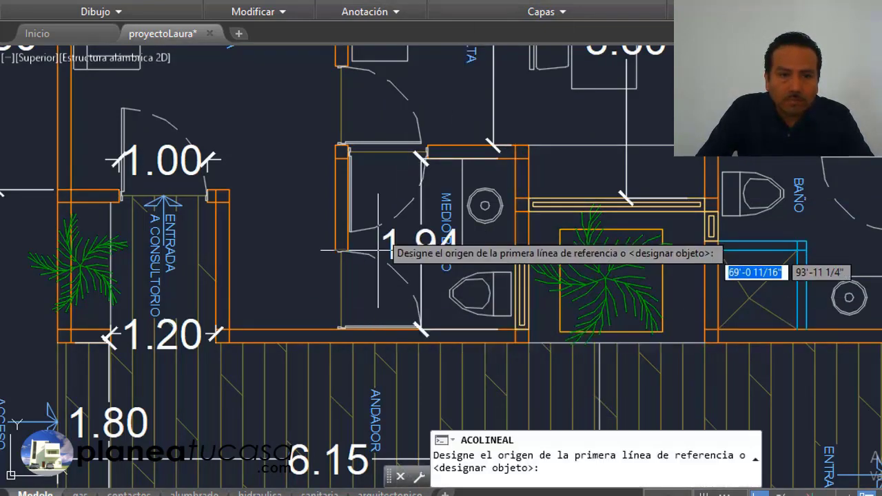
scroll(344, 147, "up", 3)
scroll(286, 296, "up", 2)
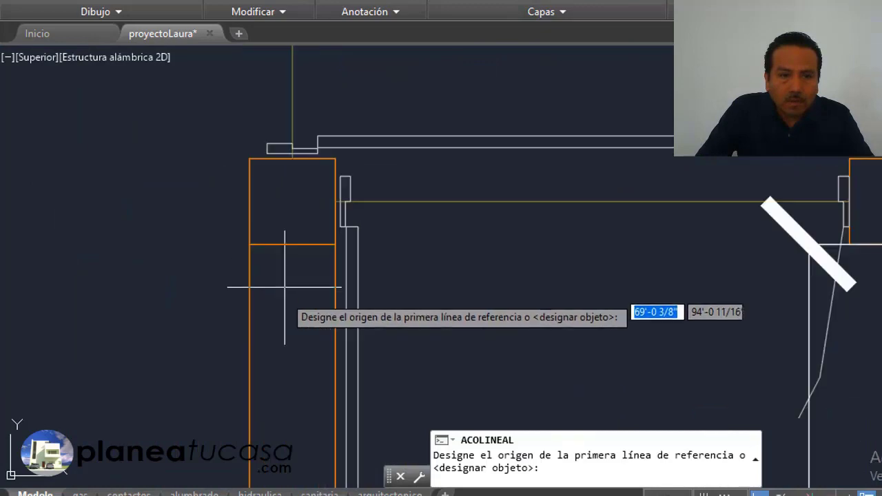
left_click(331, 244)
scroll(331, 244, "down", 3)
scroll(492, 254, "up", 2)
scroll(492, 254, "up", 2)
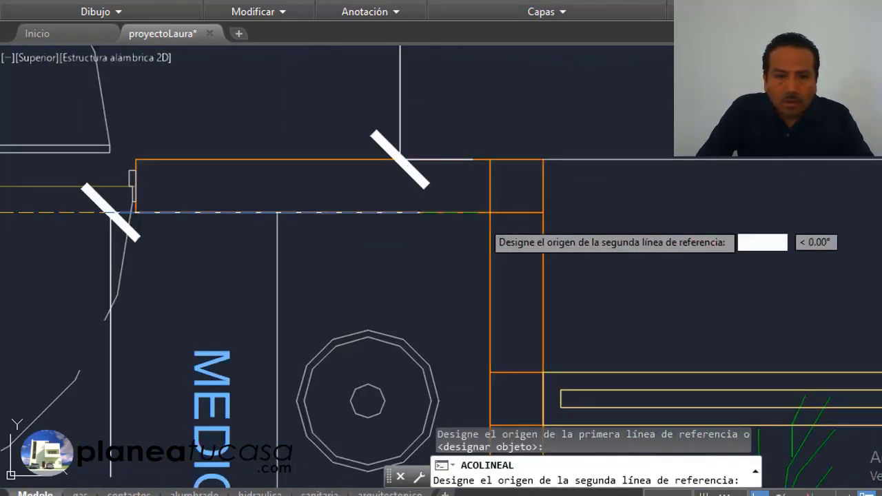
left_click(490, 215)
scroll(489, 215, "down", 3)
scroll(403, 275, "up", 1)
left_click(403, 275)
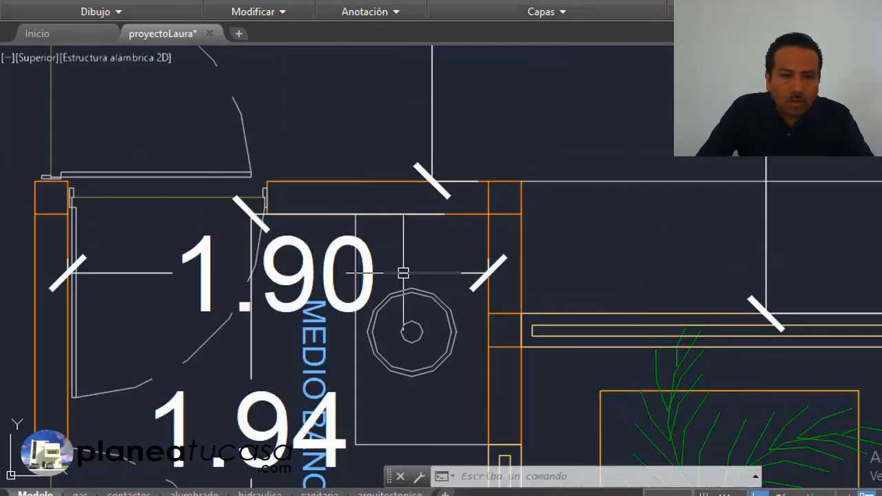
scroll(403, 275, "down", 3)
scroll(394, 306, "down", 2)
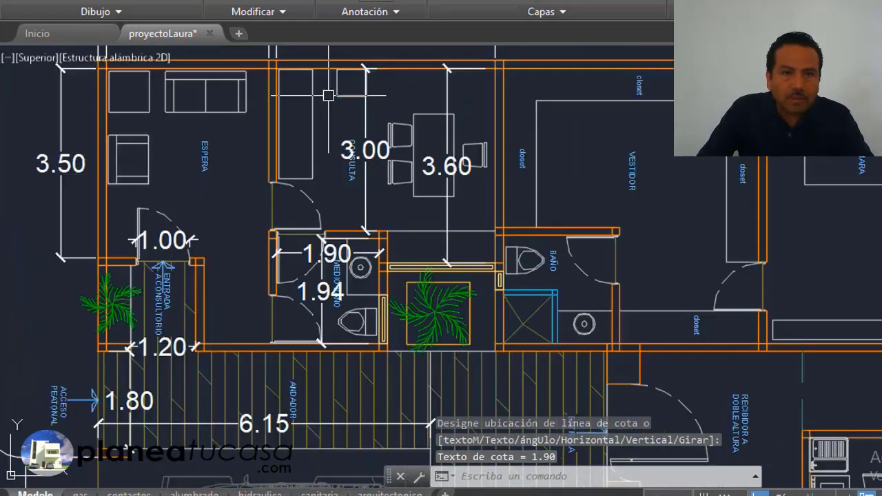
Place a 1.20 dimension from the entrance corridor wall to the half-bath wall.
key("Return")
scroll(168, 339, "up", 2)
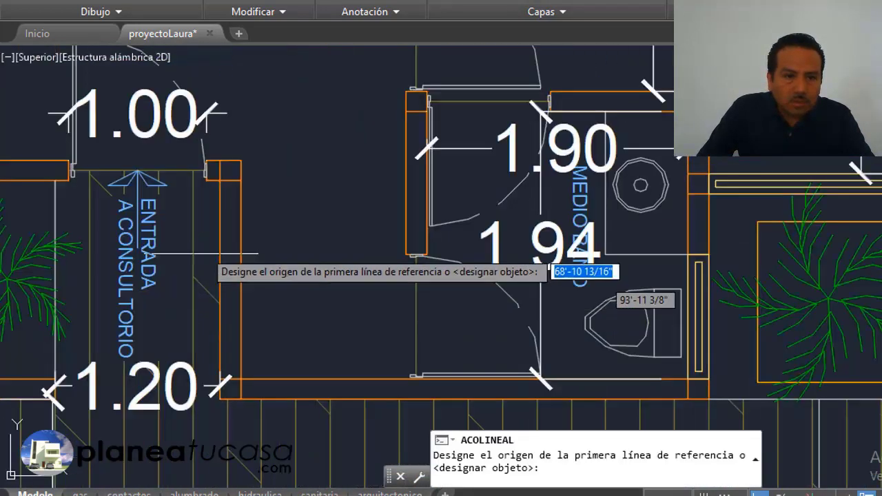
scroll(206, 252, "up", 2)
scroll(280, 146, "up", 2)
left_click(247, 136)
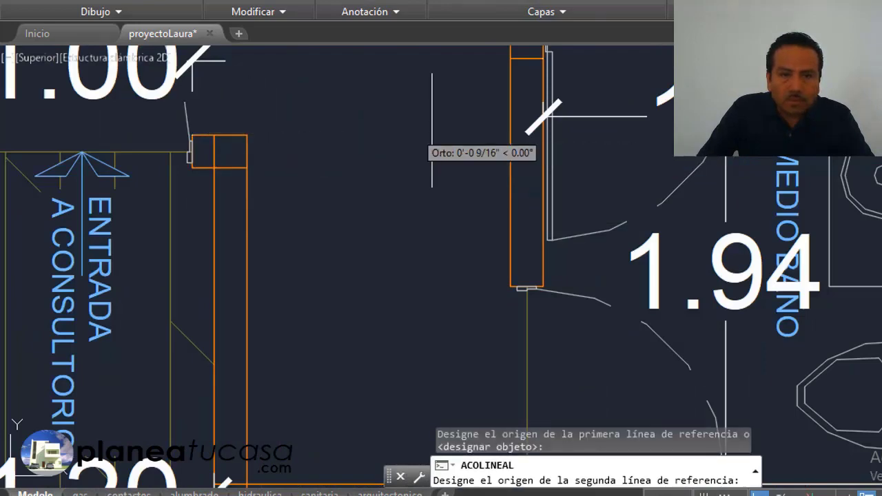
left_click(507, 135)
left_click(423, 214)
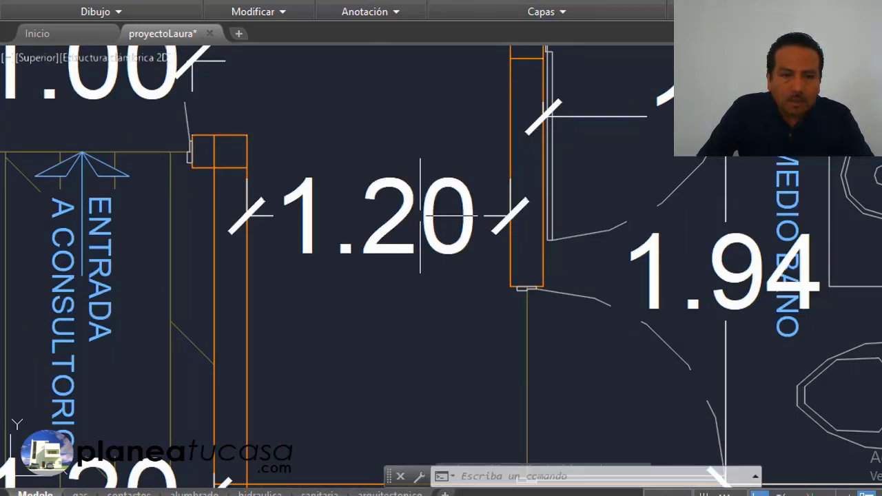
scroll(275, 302, "down", 3)
scroll(338, 302, "down", 3)
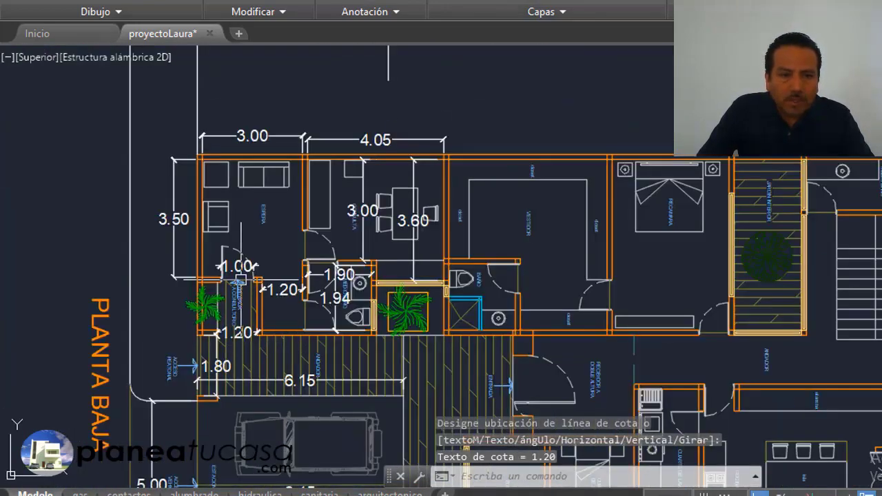
scroll(437, 340, "up", 2)
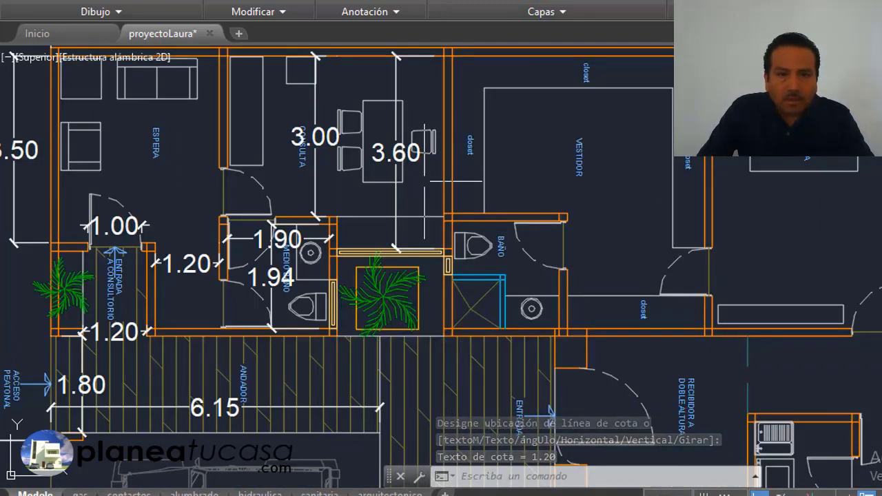
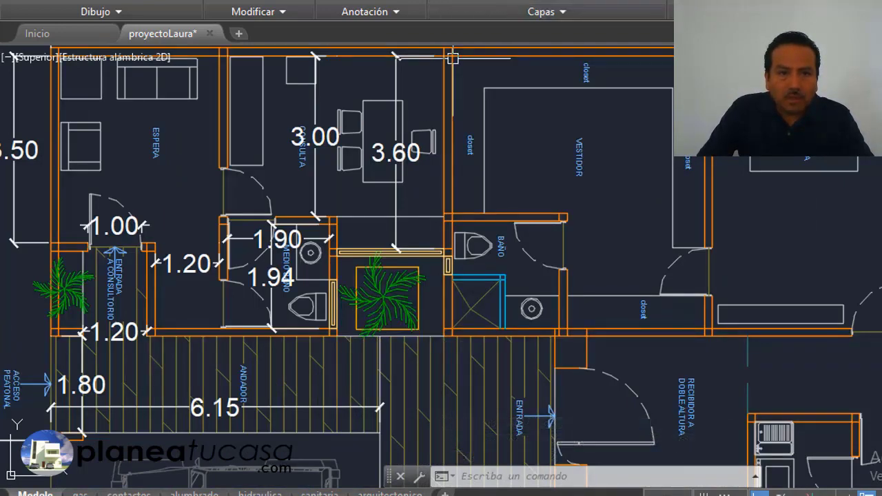
Dimension the patio beside the half bath with its 2.00 width and 1.49 depth.
key("Return")
scroll(351, 259, "up", 2)
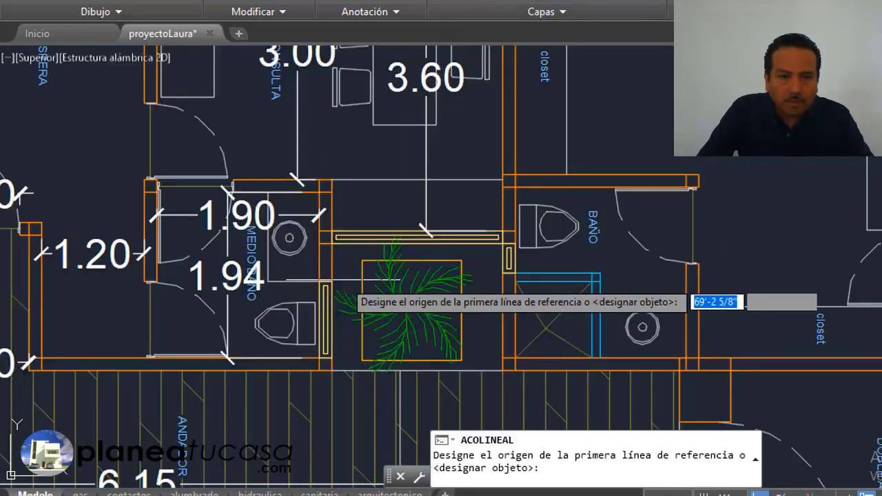
scroll(352, 260, "up", 1)
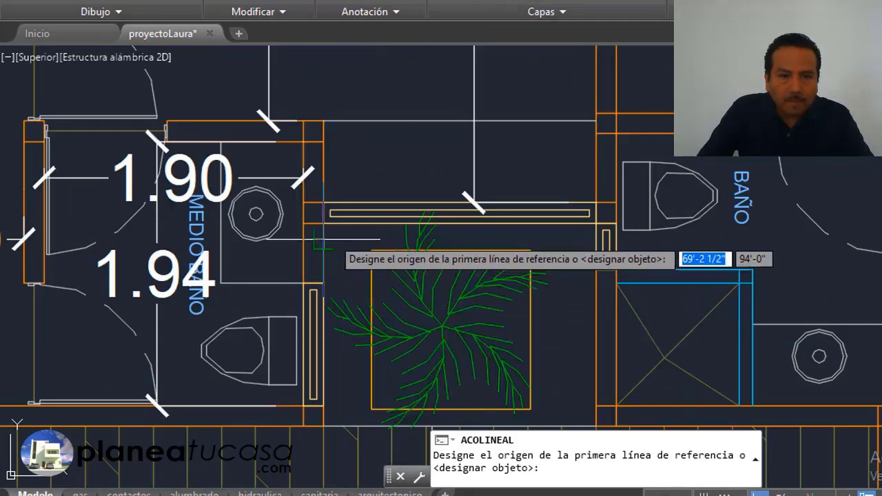
left_click(323, 239)
left_click(596, 245)
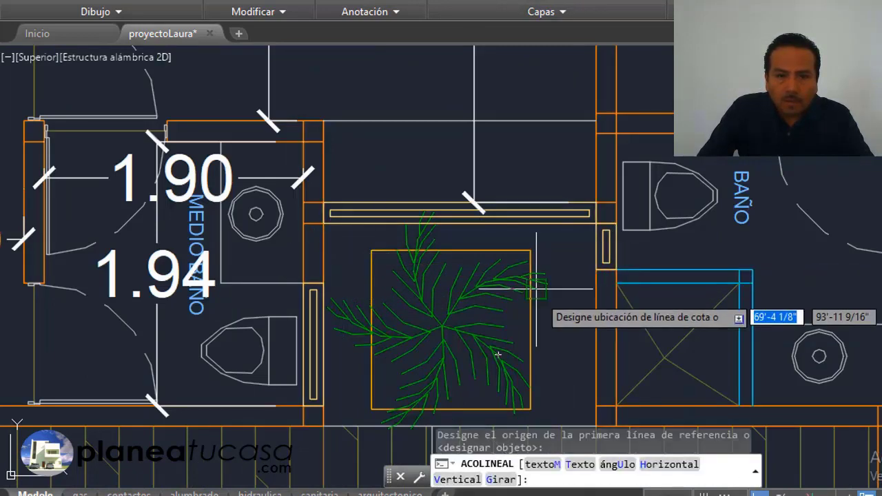
left_click(540, 289)
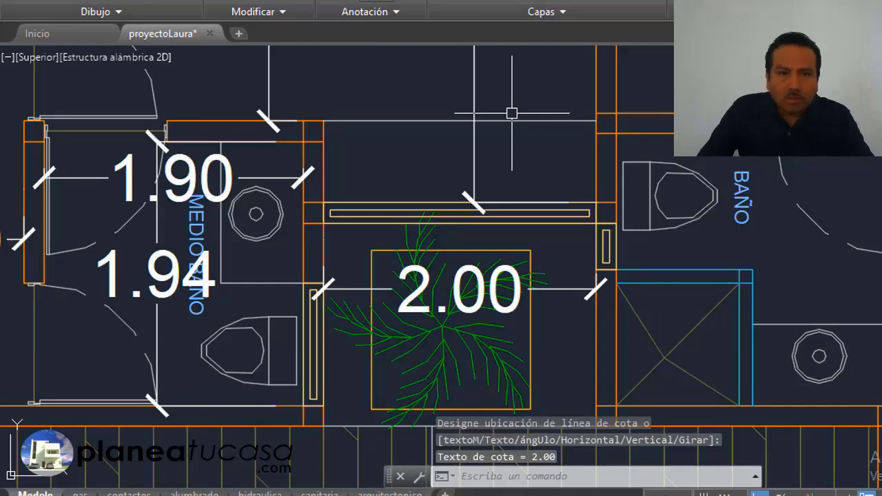
key("Return")
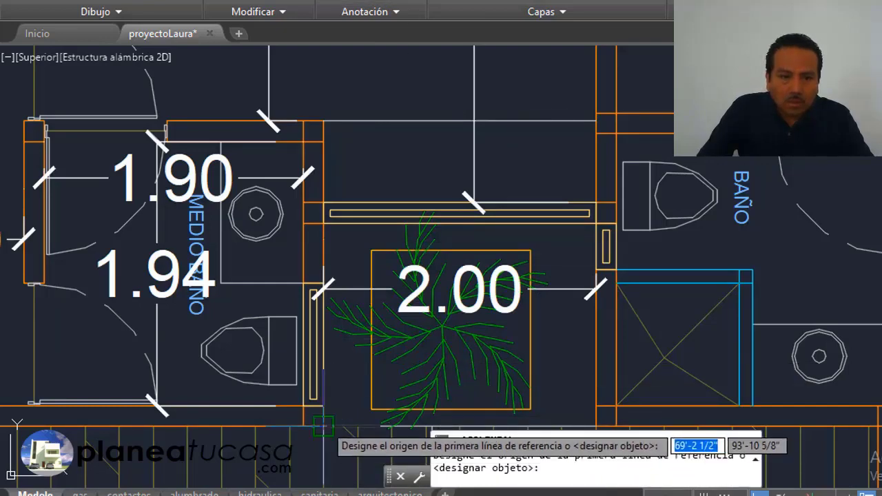
left_click(323, 426)
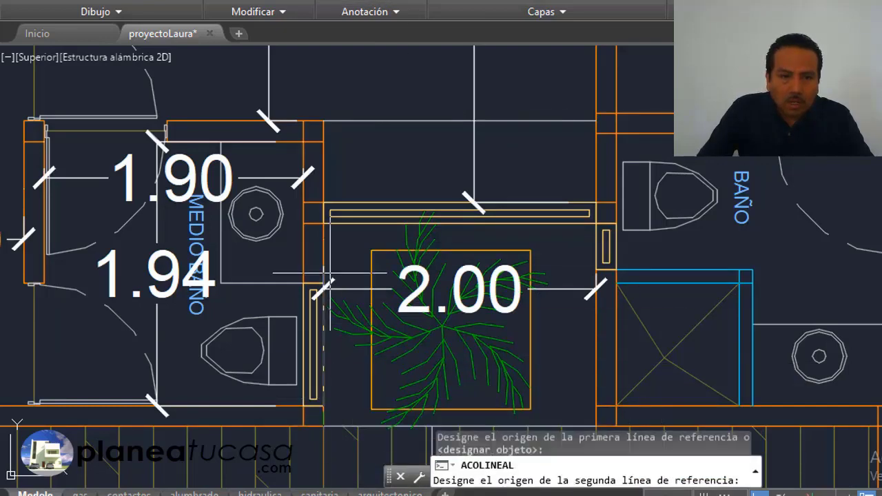
left_click(324, 223)
left_click(372, 291)
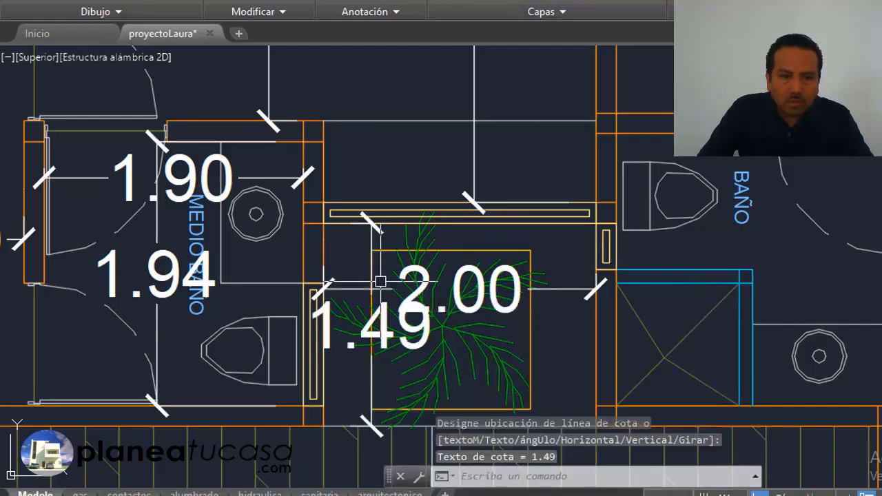
scroll(398, 320, "down", 4)
scroll(355, 277, "down", 2)
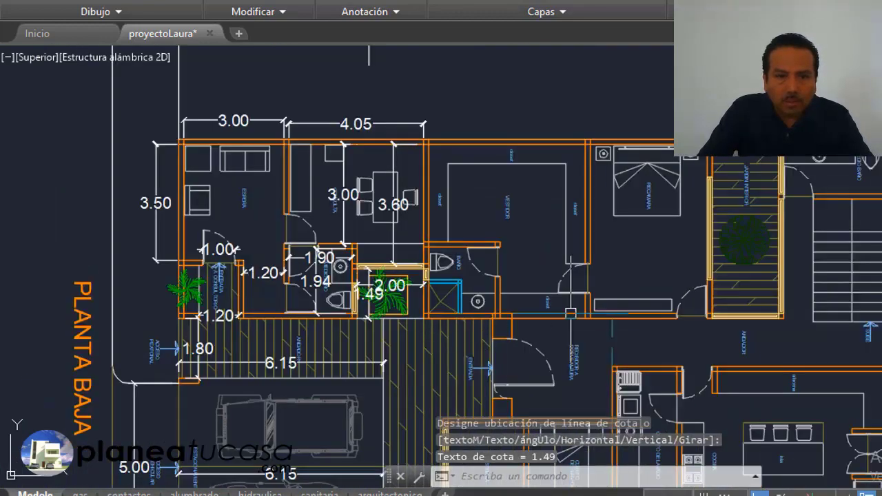
Add a vertical 3.00 dimension along the entry walkway by the ENTRADA arrow.
scroll(571, 312, "up", 2)
scroll(537, 286, "down", 2)
scroll(761, 140, "up", 4)
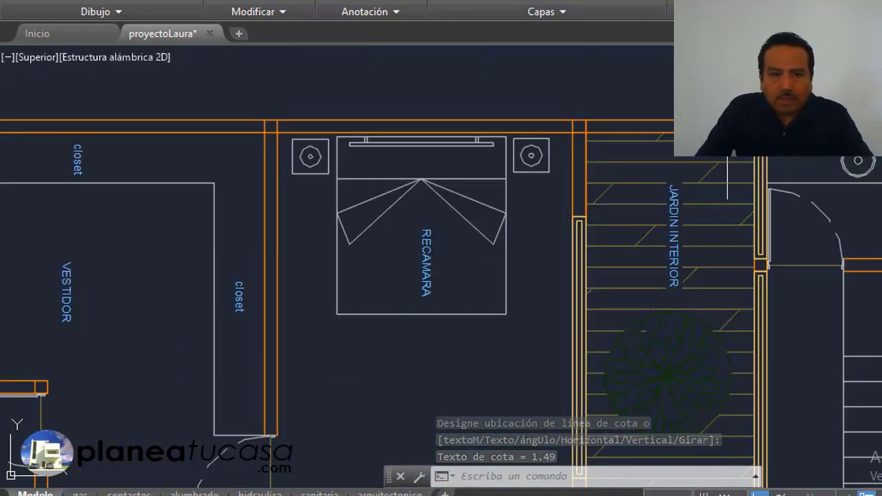
scroll(505, 139, "down", 4)
scroll(456, 212, "down", 2)
scroll(376, 291, "up", 2)
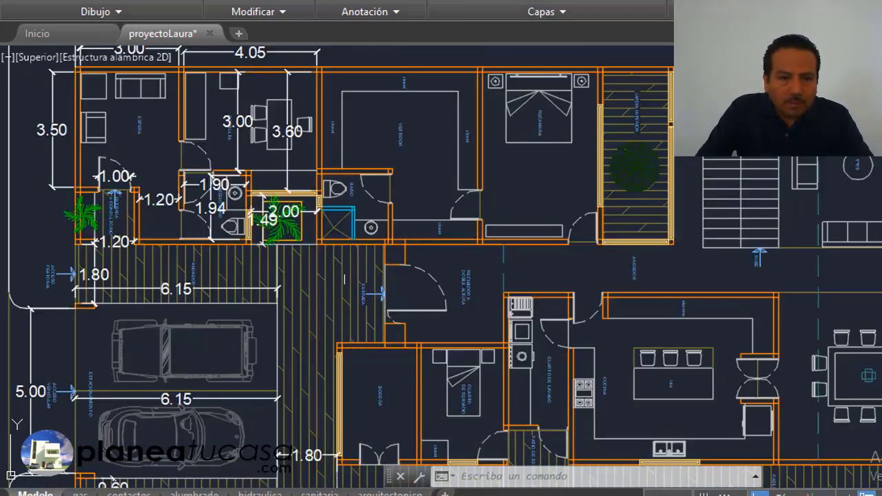
scroll(343, 308, "up", 2)
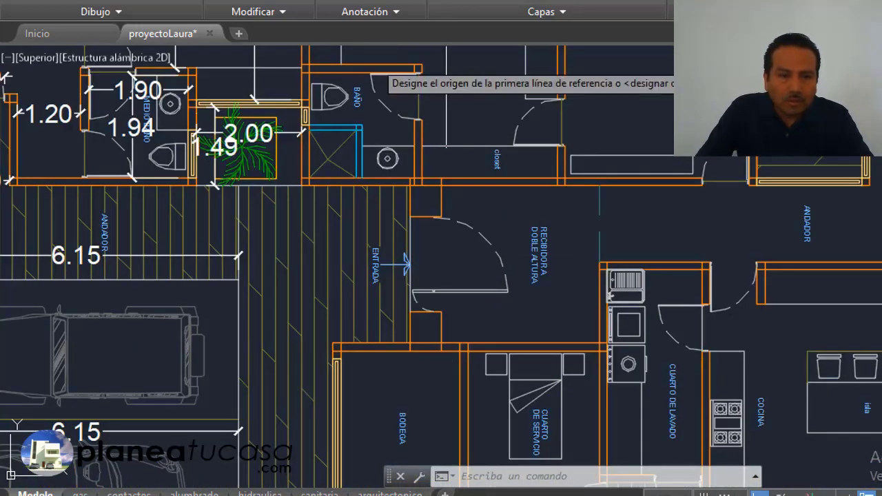
scroll(300, 356, "up", 3)
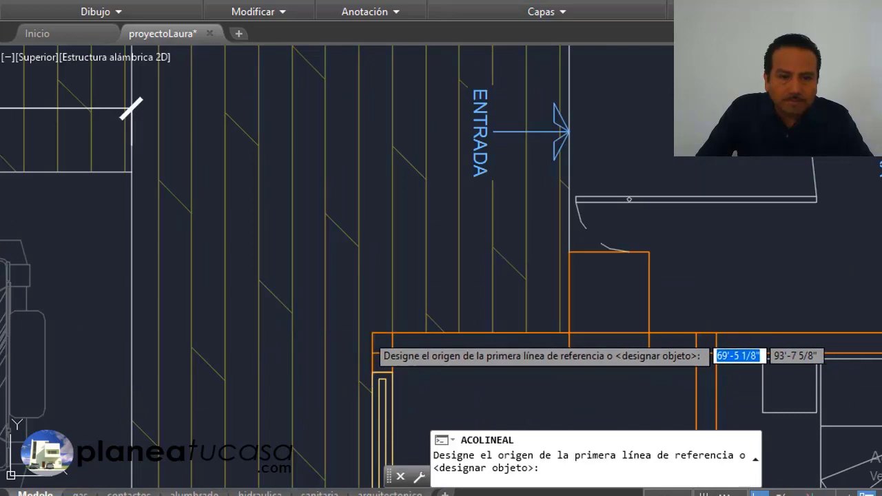
left_click(349, 335)
scroll(344, 276, "down", 1)
scroll(345, 207, "down", 2)
scroll(345, 196, "up", 3)
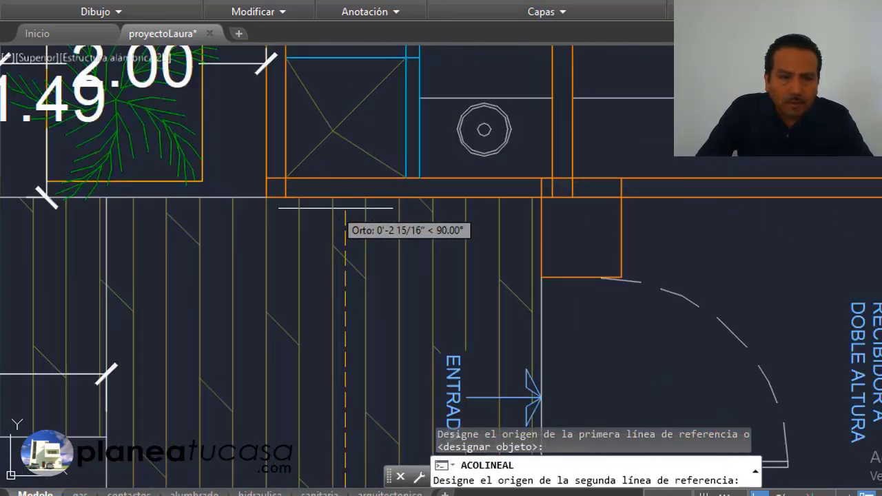
left_click(345, 198)
scroll(346, 198, "down", 2)
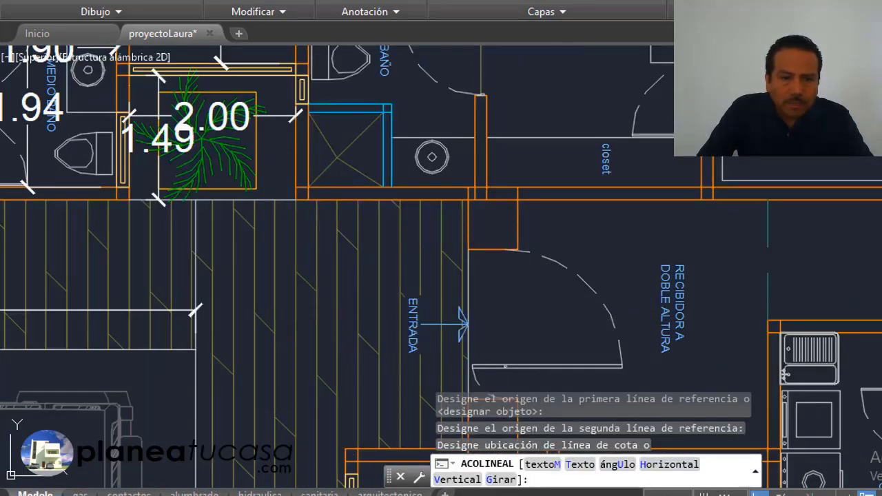
left_click(308, 324)
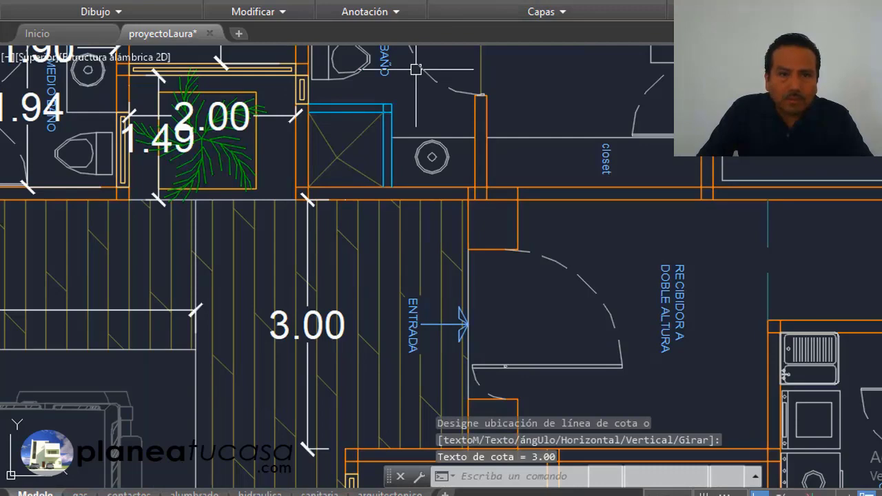
Add a 1.47 linear dimension across the wall span below the walkway.
key("Return")
scroll(447, 138, "down", 2)
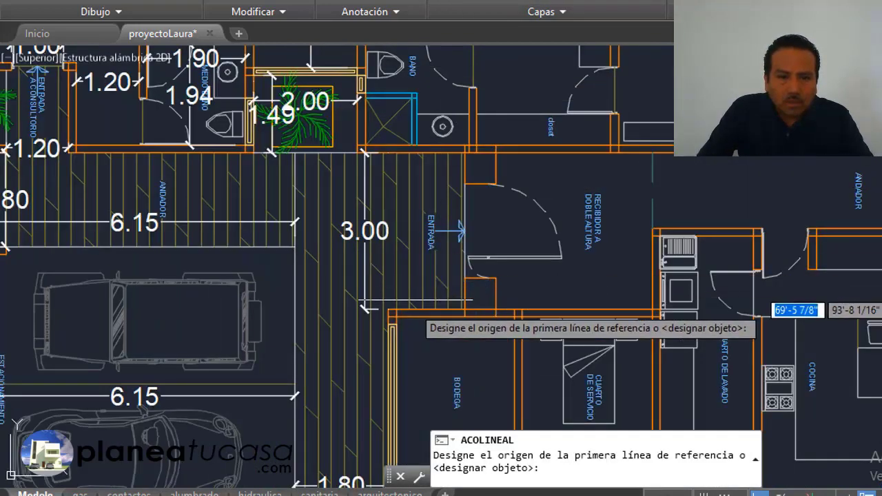
scroll(372, 310, "up", 5)
left_click(352, 228)
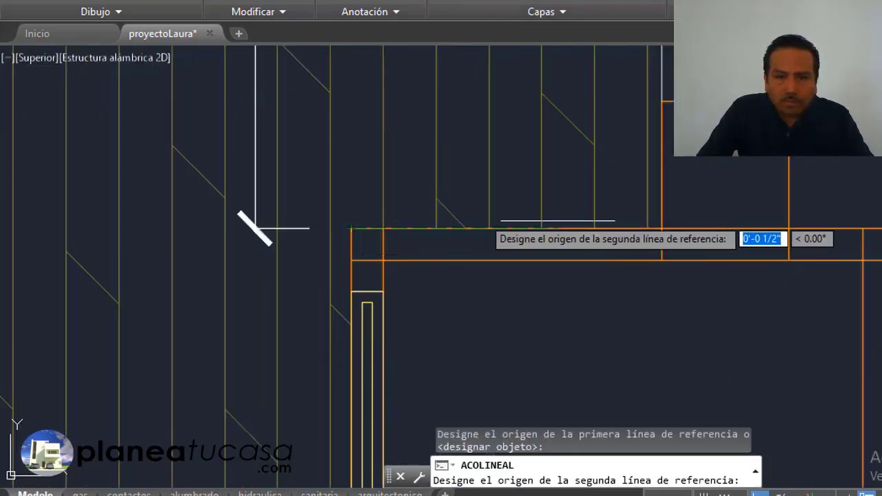
left_click(661, 228)
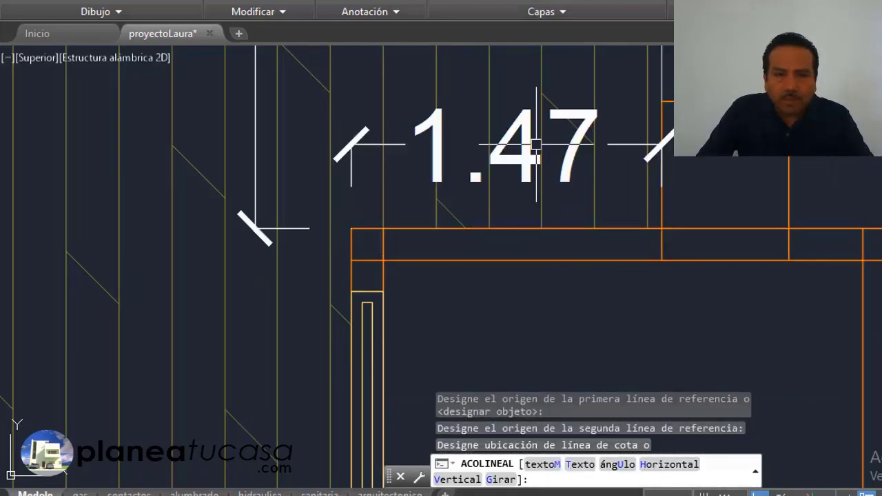
left_click(350, 148)
scroll(351, 147, "down", 4)
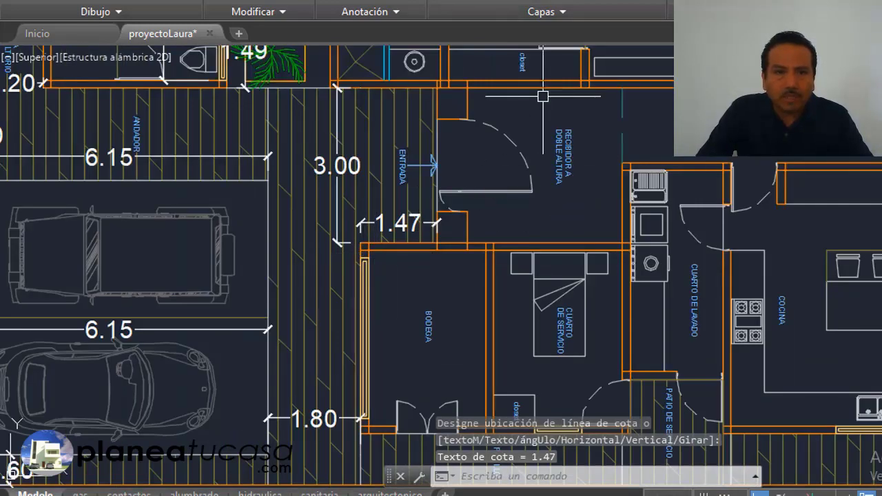
Dimension the entrance opening with a 1.80 linear dimension beside the door.
key("Return")
scroll(441, 219, "up", 4)
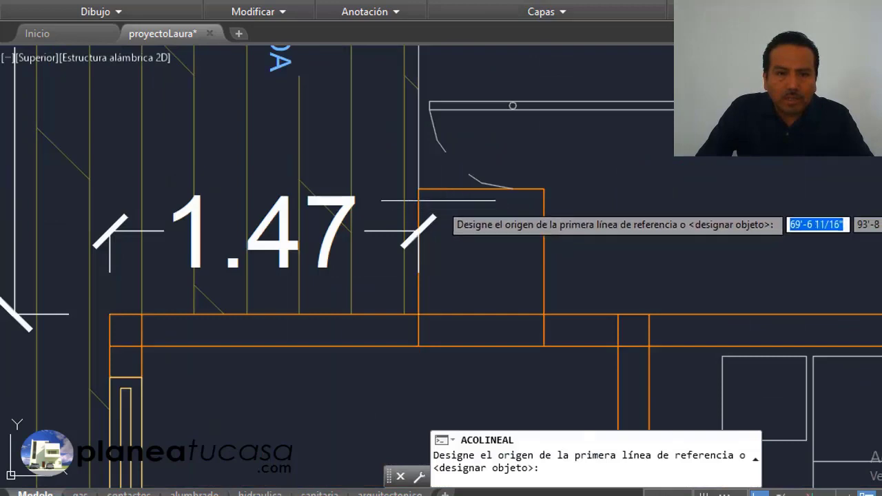
left_click(419, 189)
scroll(418, 145, "down", 5)
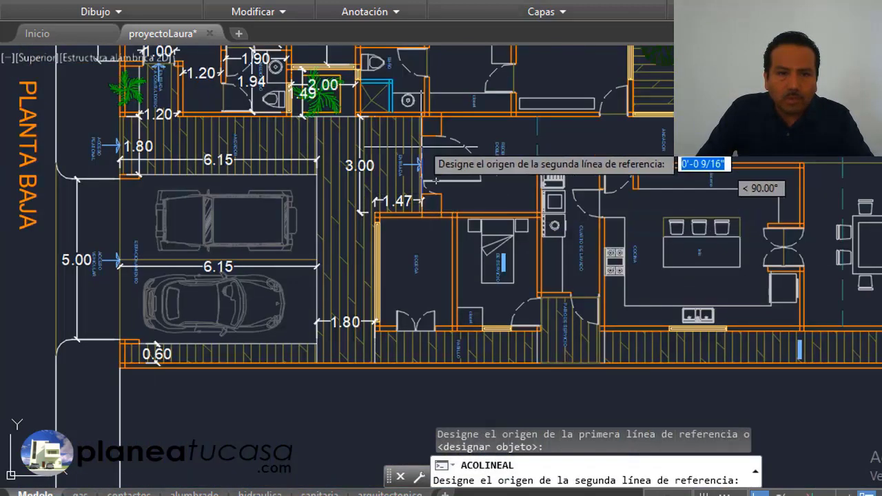
scroll(420, 138, "up", 3)
scroll(411, 166, "up", 3)
scroll(415, 190, "up", 2)
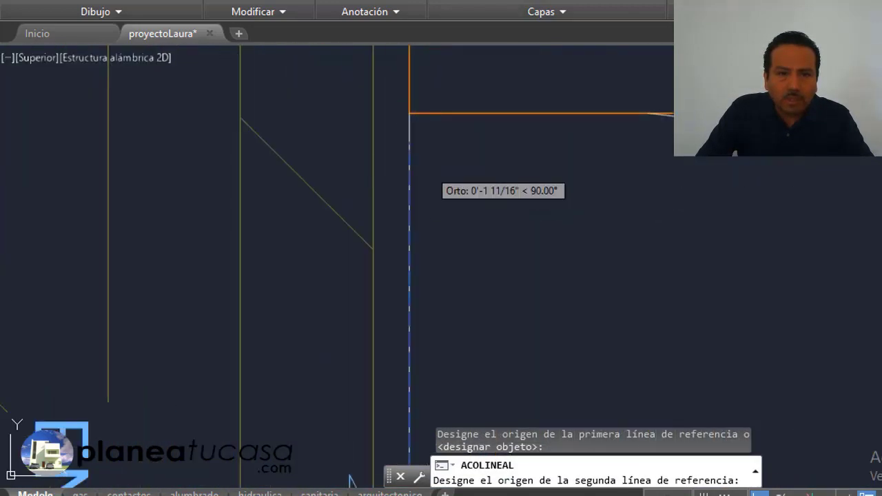
left_click(411, 122)
scroll(441, 117, "down", 3)
scroll(453, 187, "down", 2)
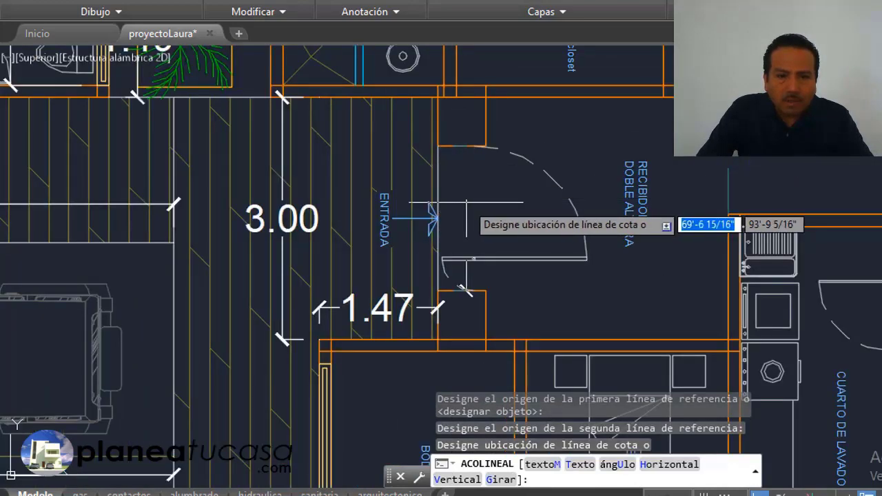
left_click(467, 202)
Add a horizontal 3.00 dimension along the hall wall up to the laundry wall.
key("Return")
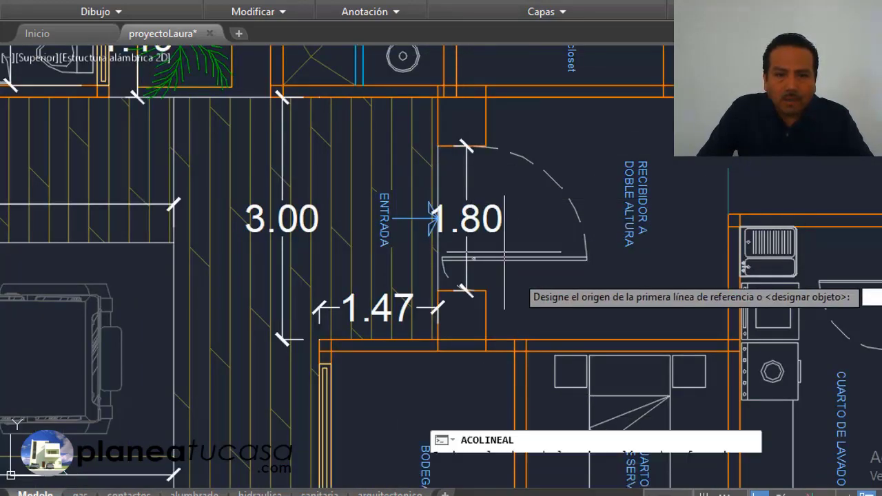
scroll(504, 359, "up", 2)
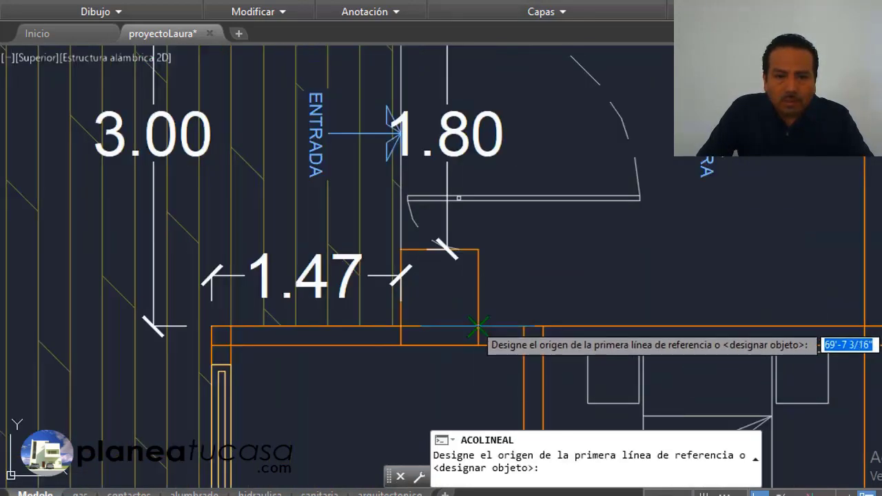
left_click(483, 335)
scroll(468, 324, "down", 2)
scroll(682, 313, "up", 2)
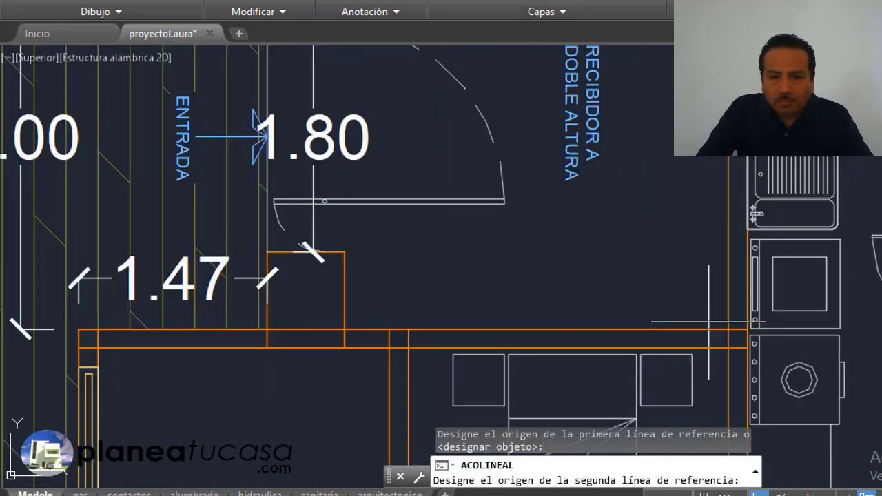
left_click(728, 330)
left_click(648, 266)
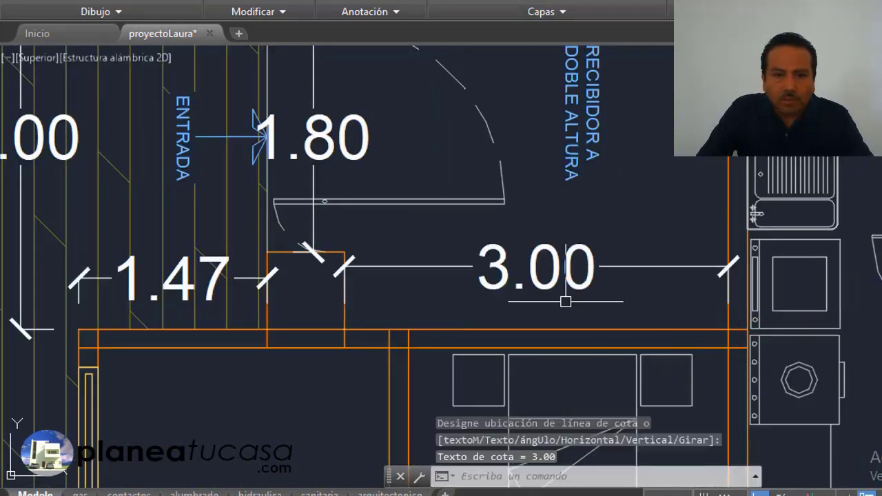
scroll(565, 301, "down", 4)
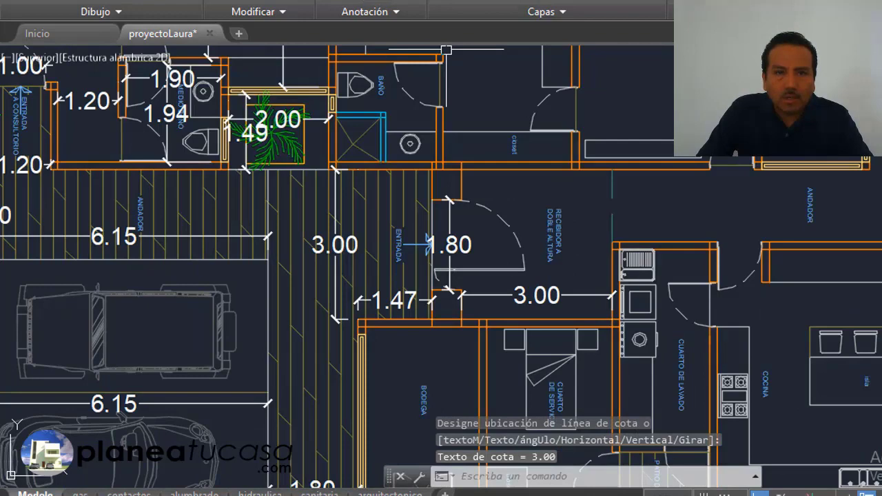
Add a vertical 3.00 depth dimension beside the double-height reception.
key("Return")
scroll(593, 320, "up", 3)
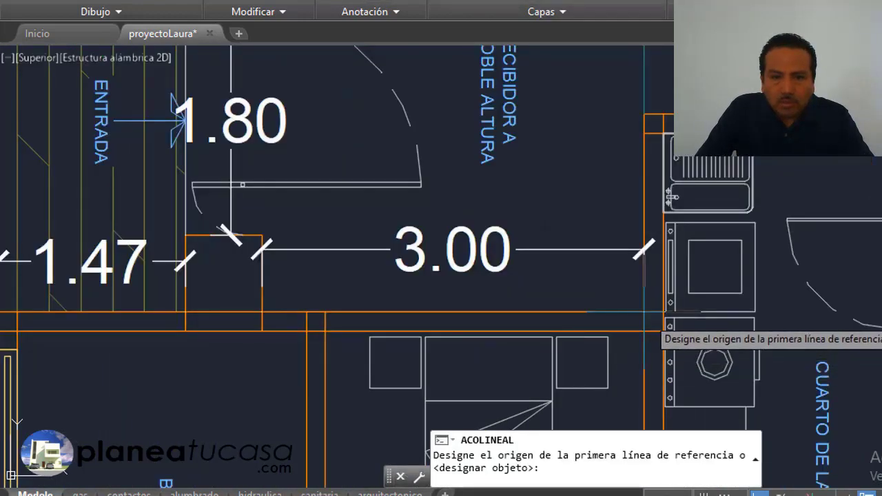
left_click(658, 325)
scroll(658, 326, "down", 3)
scroll(658, 325, "up", 1)
scroll(644, 172, "up", 2)
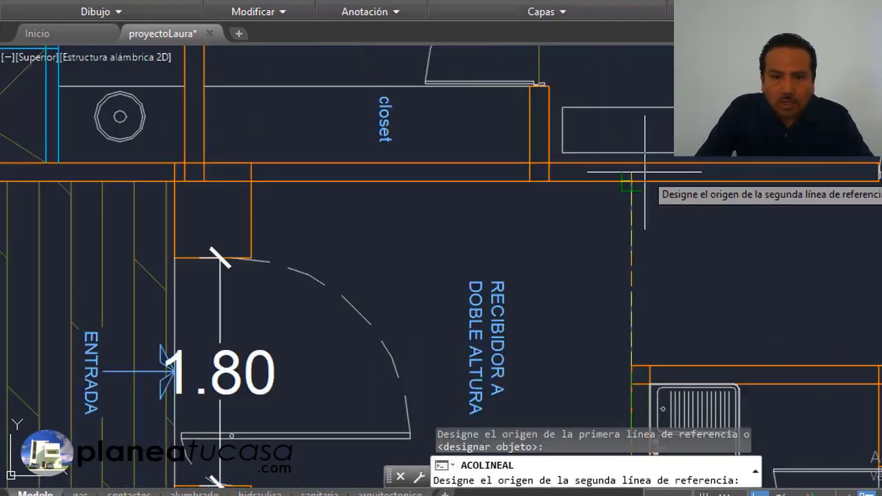
left_click(631, 183)
scroll(552, 186, "down", 3)
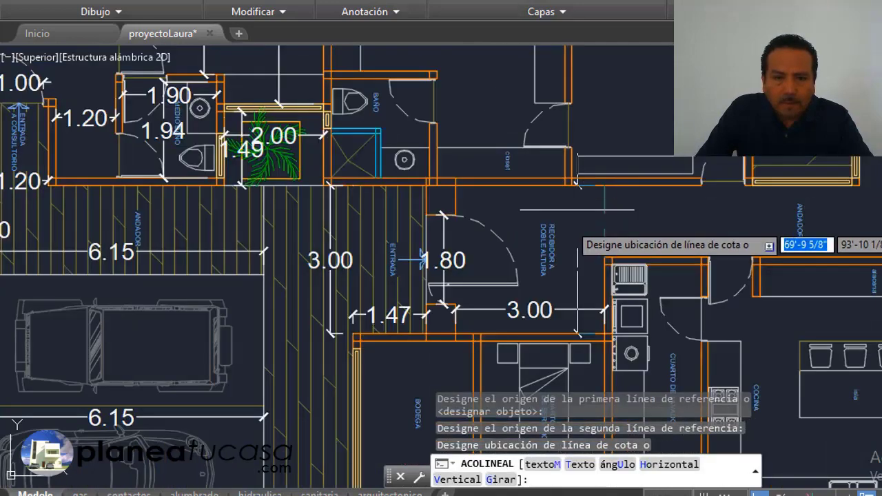
left_click(573, 243)
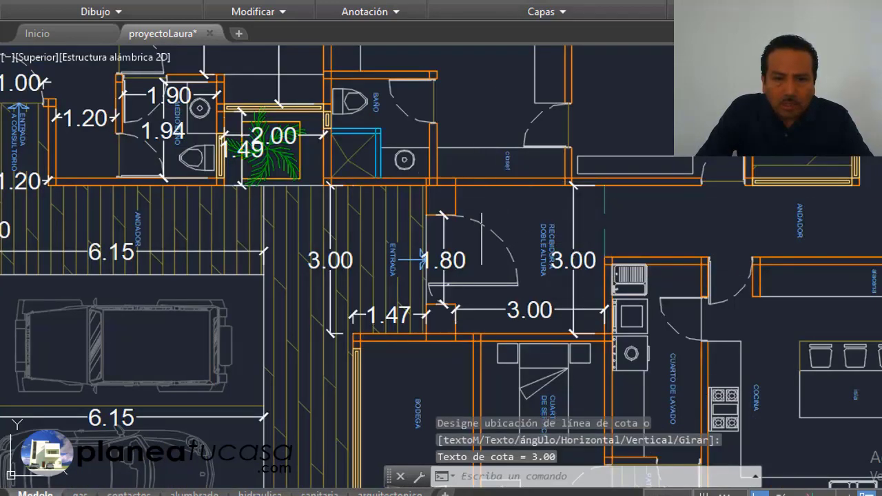
scroll(483, 296, "down", 3)
scroll(531, 298, "up", 3)
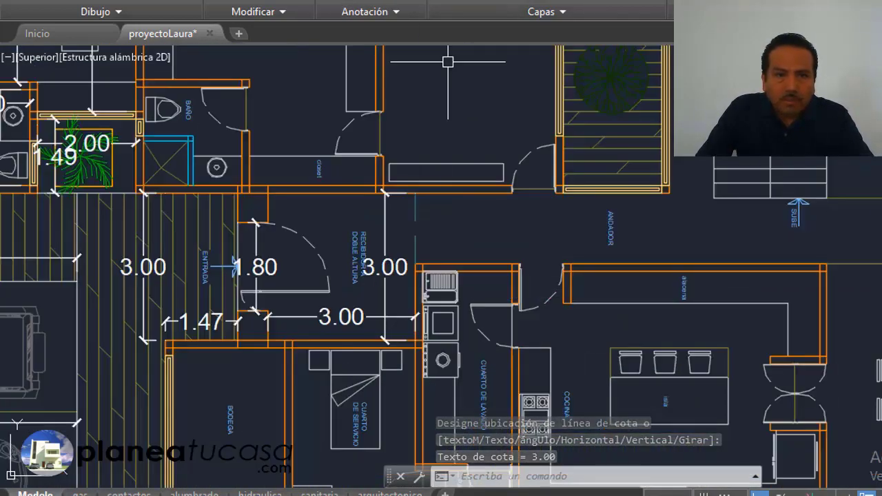
Add a vertical 1.45 dimension across the ANDADOR walkway next to the reception.
key("Return")
scroll(439, 238, "up", 2)
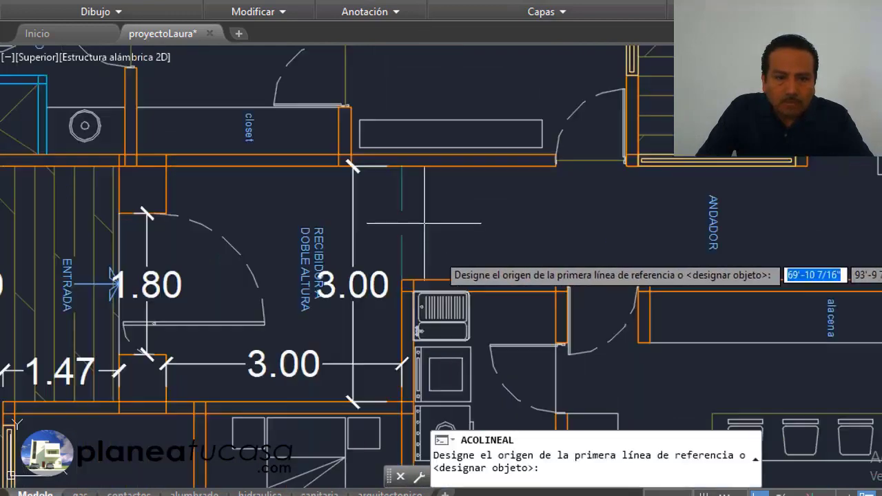
left_click(402, 281)
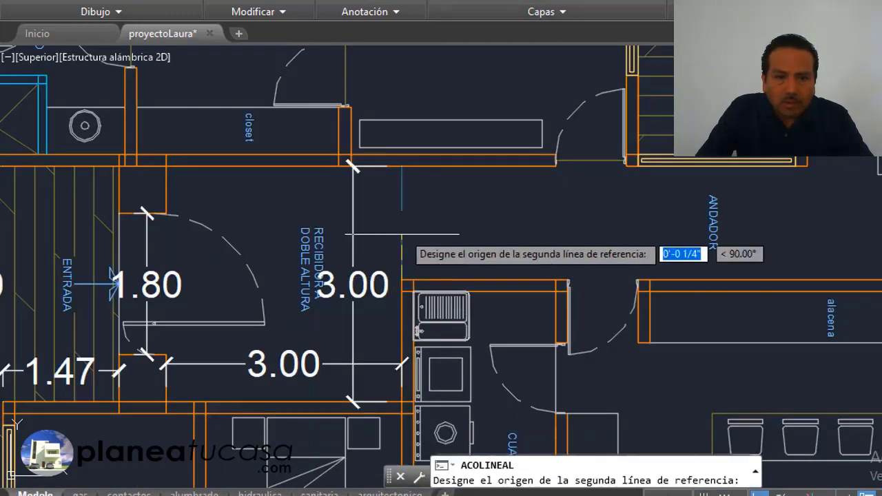
left_click(402, 166)
left_click(488, 237)
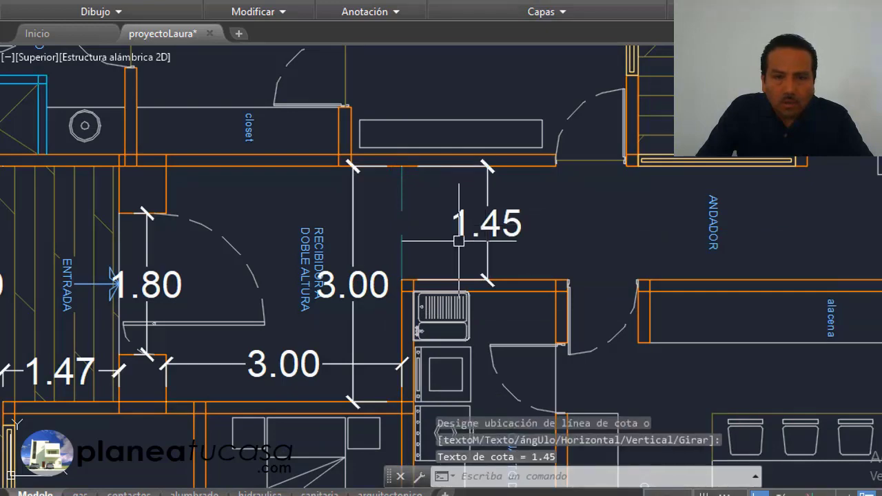
scroll(458, 241, "down", 2)
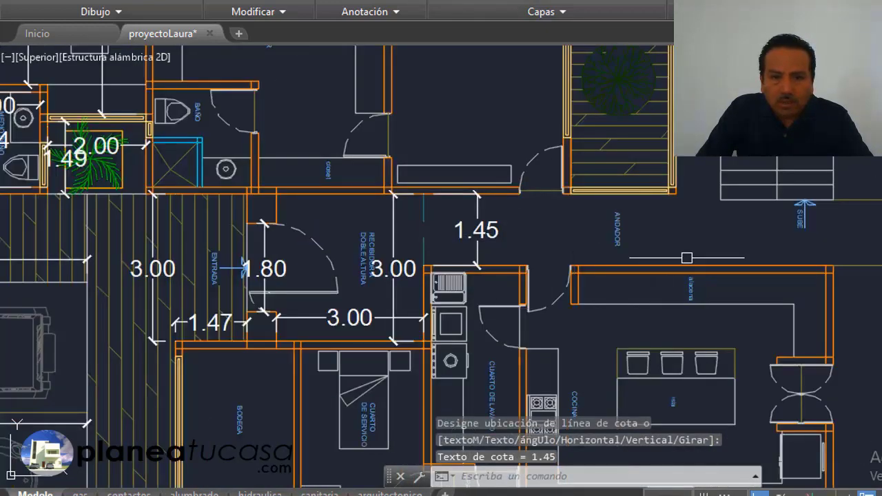
scroll(657, 235, "down", 2)
scroll(651, 246, "up", 2)
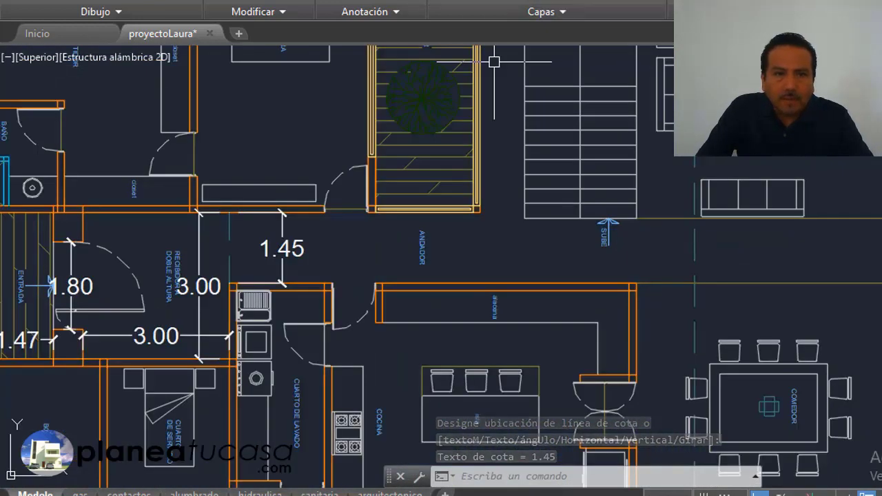
Add a vertical 1.34 dimension across the walkway beside the stairs.
key("Return")
scroll(635, 282, "up", 2)
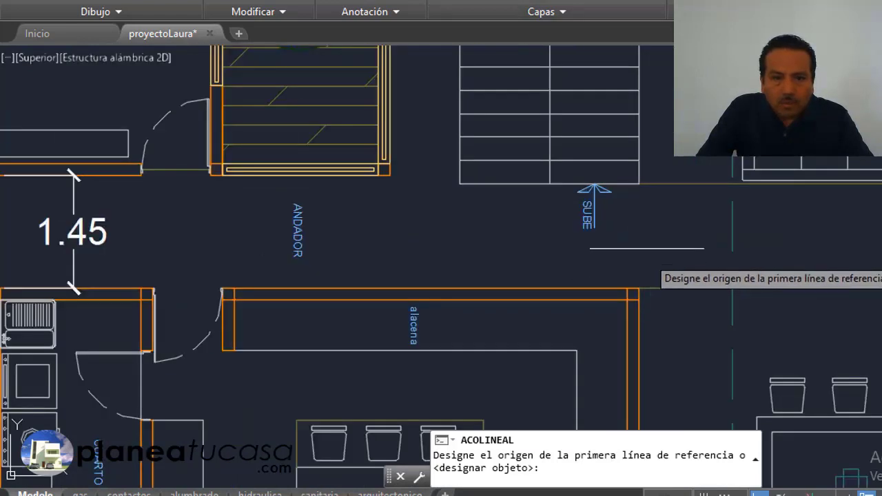
left_click(638, 216)
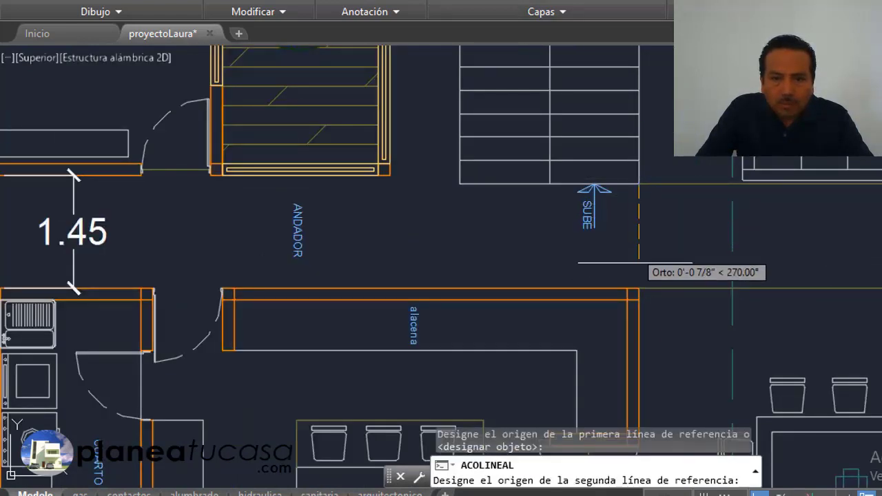
left_click(627, 288)
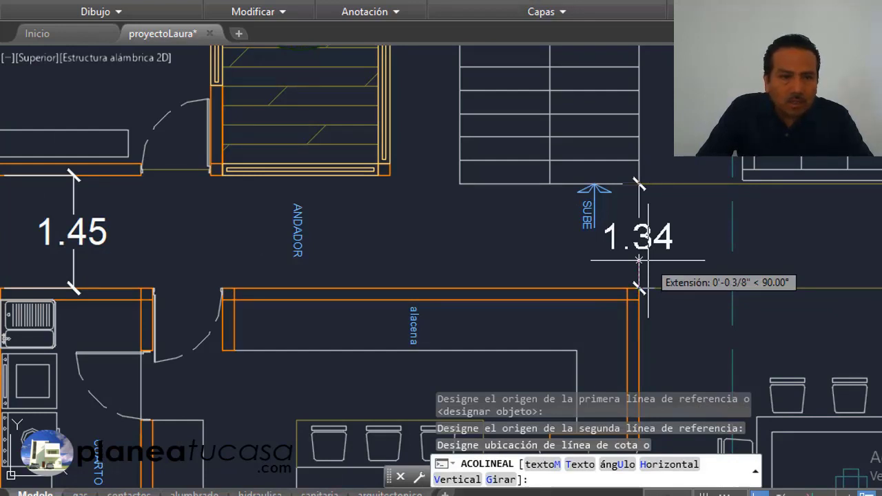
left_click(666, 263)
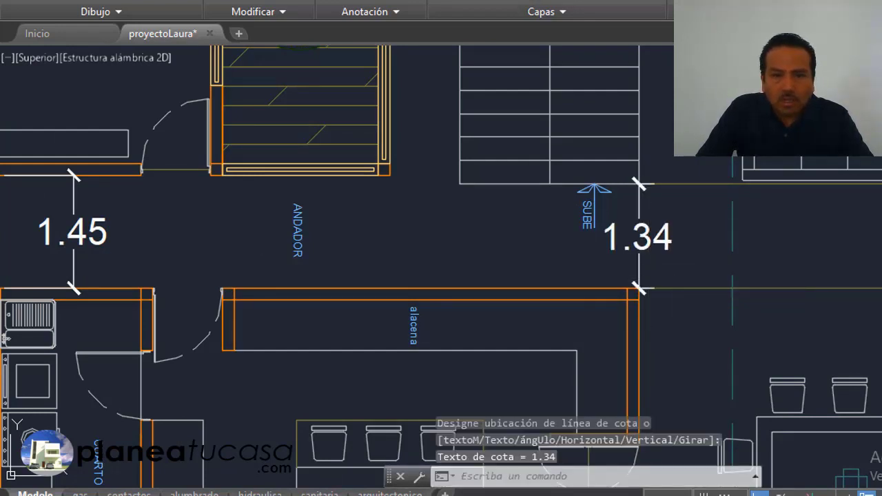
key("Return")
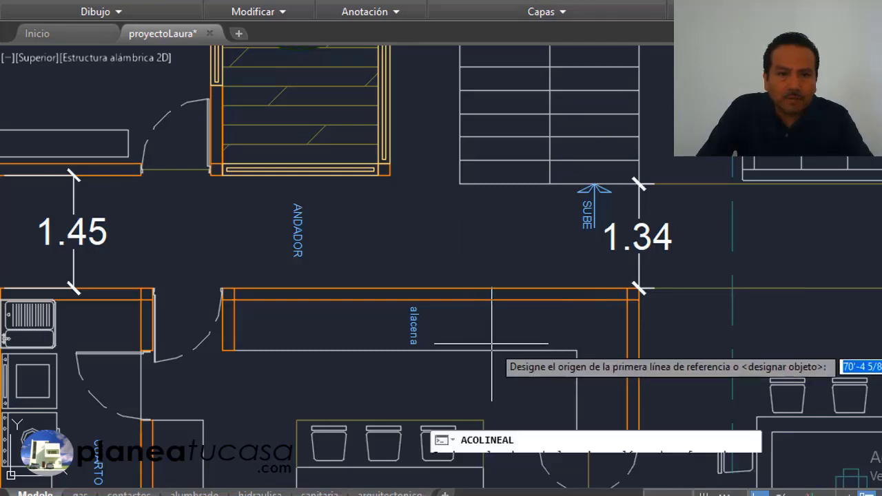
scroll(593, 338, "down", 5)
scroll(525, 269, "down", 3)
scroll(525, 269, "up", 3)
scroll(551, 227, "down", 2)
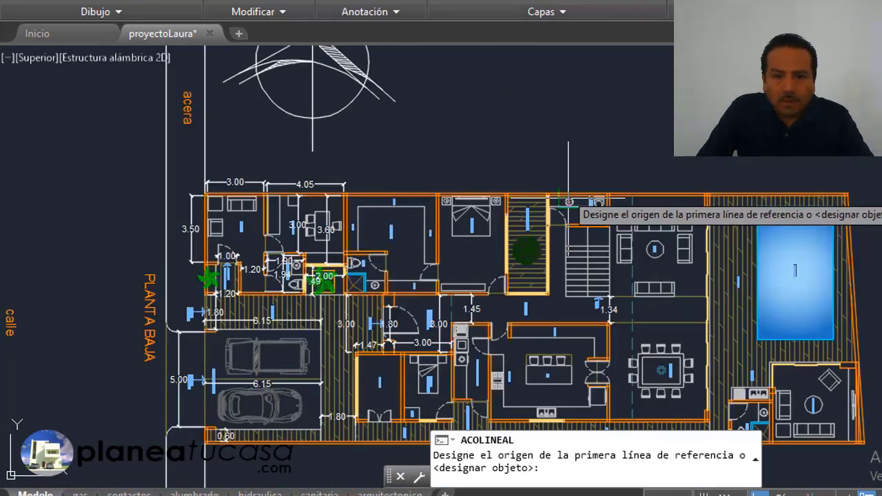
scroll(576, 282, "up", 2)
scroll(593, 238, "down", 2)
scroll(576, 236, "up", 4)
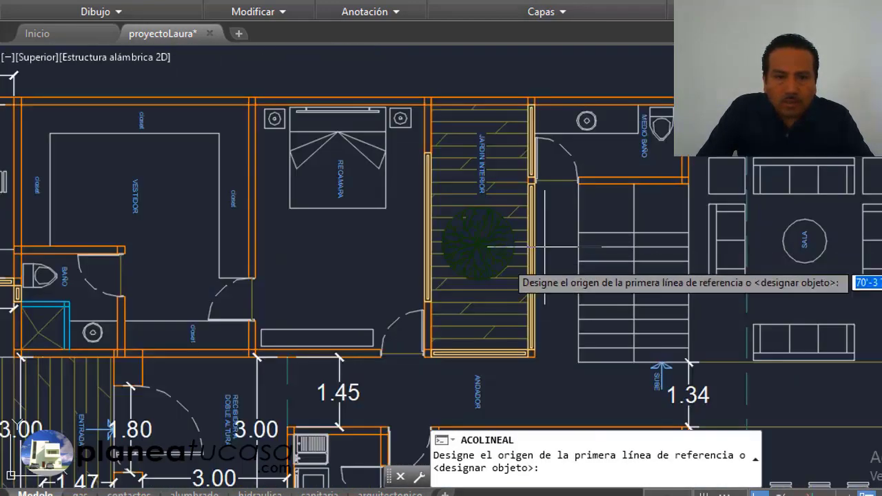
scroll(598, 118, "down", 4)
Dimension the living room (SALA) with a 5.00 width above the furniture.
scroll(743, 149, "up", 4)
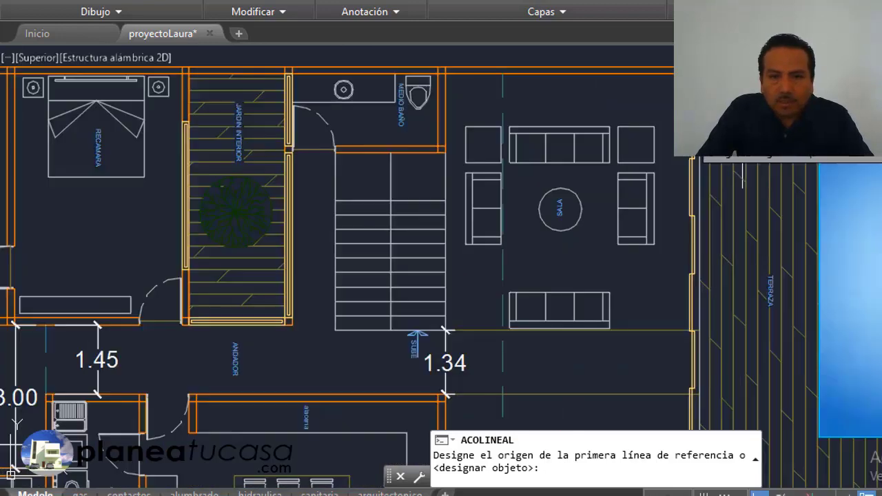
left_click(445, 72)
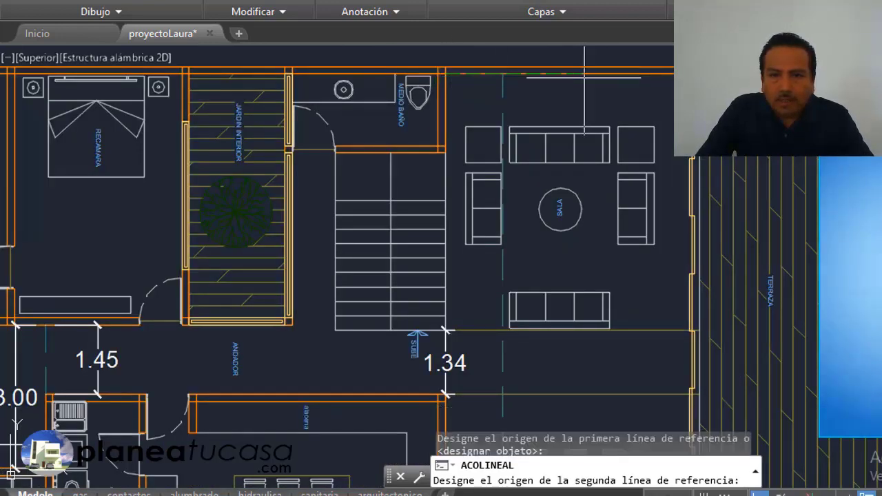
left_click(445, 394)
scroll(609, 109, "up", 2)
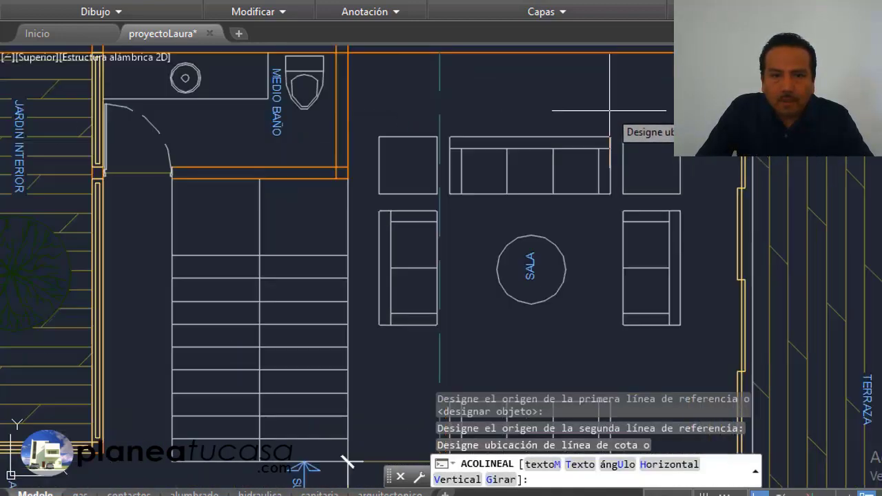
left_click(631, 104)
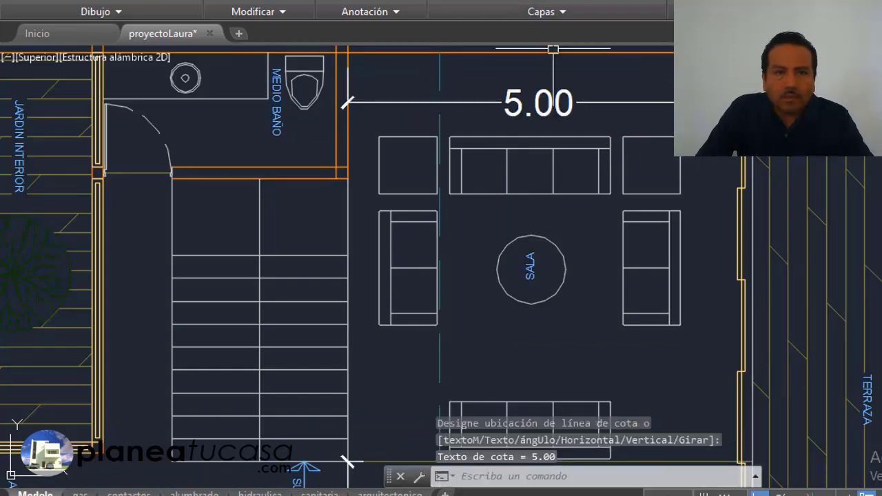
Add the 11.79 overall depth dimension of the living-dining area beside the dining room.
key("Return")
scroll(624, 100, "down", 2)
scroll(662, 101, "up", 2)
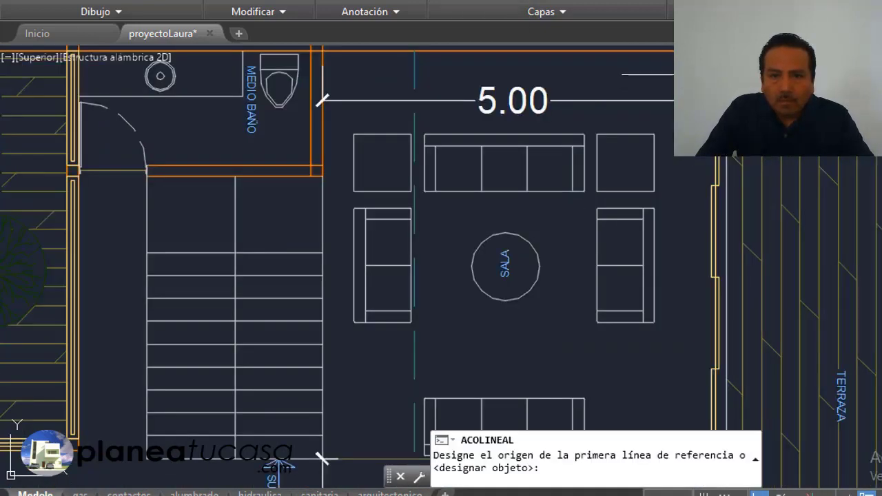
left_click(624, 103)
scroll(696, 62, "down", 3)
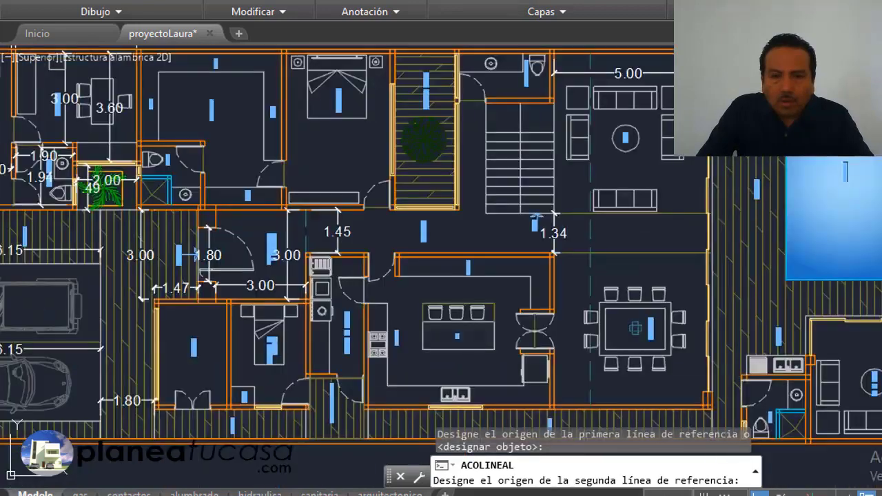
scroll(696, 62, "down", 3)
scroll(698, 270, "up", 4)
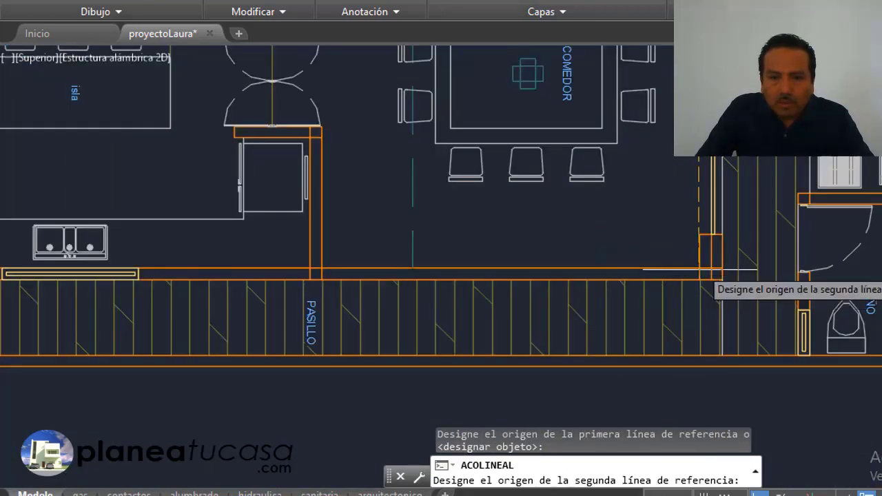
scroll(697, 270, "up", 2)
left_click(698, 271)
scroll(697, 270, "down", 5)
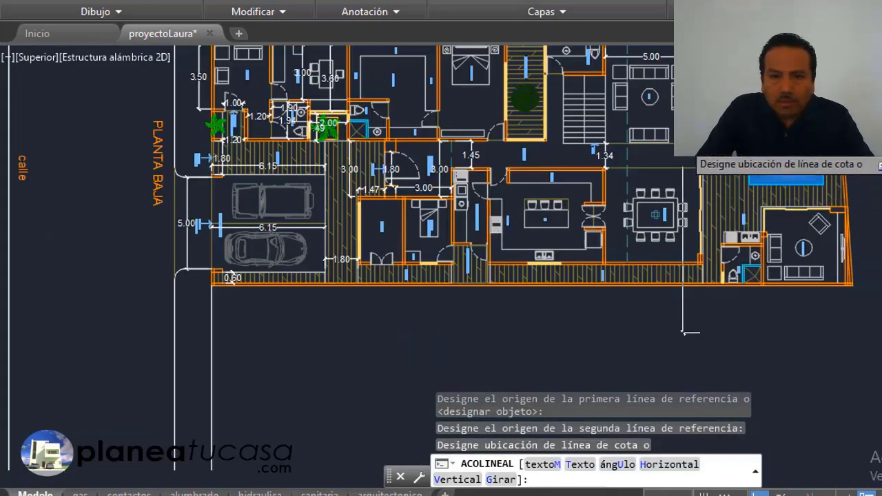
scroll(679, 162, "up", 3)
left_click(676, 175)
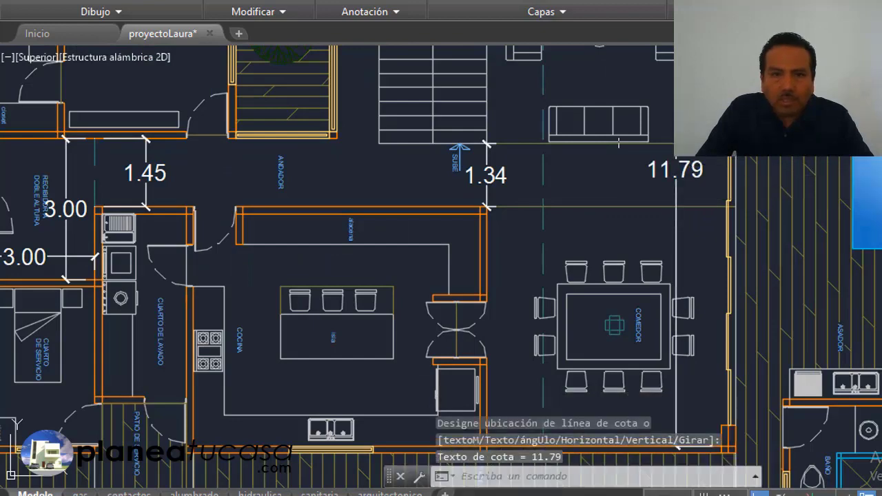
Add a 5.00 dining-room width dimension above the PASILLO corridor.
key("Return")
scroll(586, 120, "down", 5)
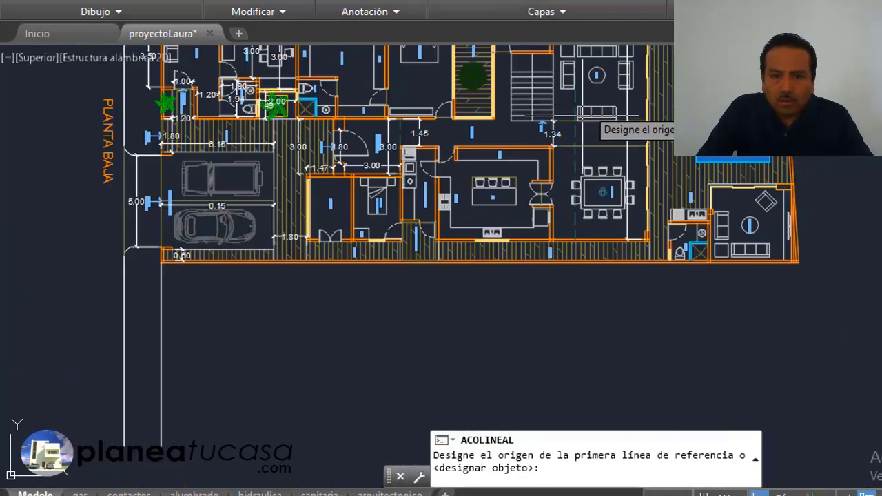
scroll(565, 221, "up", 3)
scroll(560, 149, "up", 2)
scroll(569, 228, "down", 2)
scroll(572, 268, "up", 4)
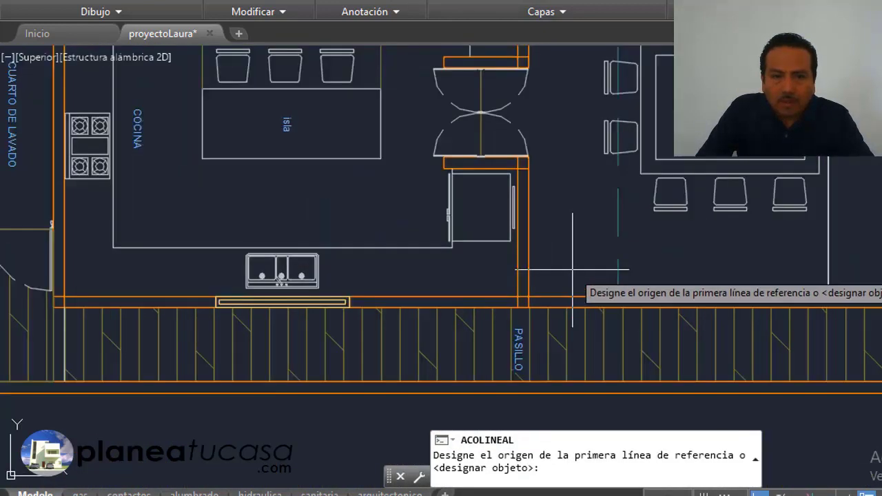
left_click(528, 298)
scroll(730, 311, "down", 2)
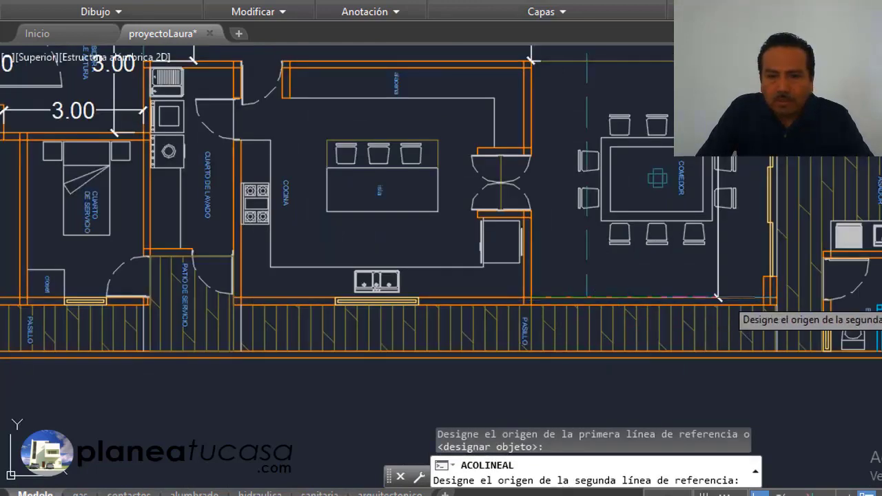
scroll(664, 309, "up", 4)
scroll(605, 317, "up", 2)
left_click(785, 319)
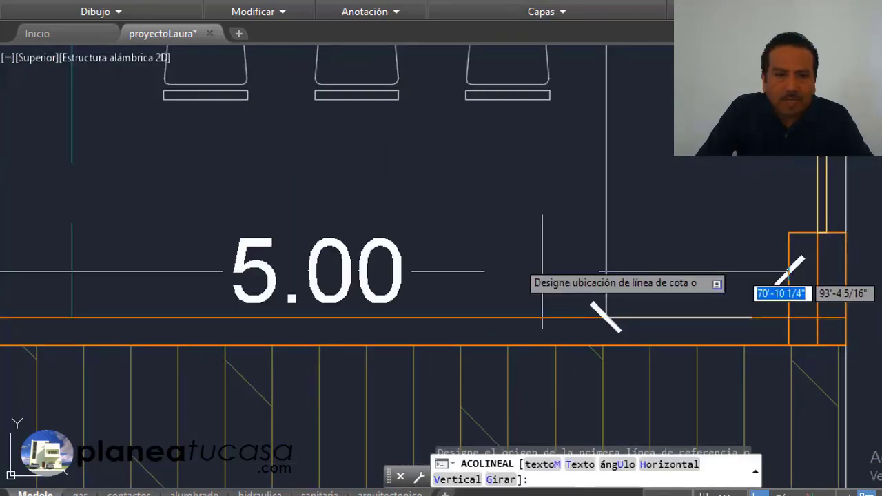
left_click(448, 210)
scroll(594, 286, "down", 3)
scroll(594, 286, "down", 2)
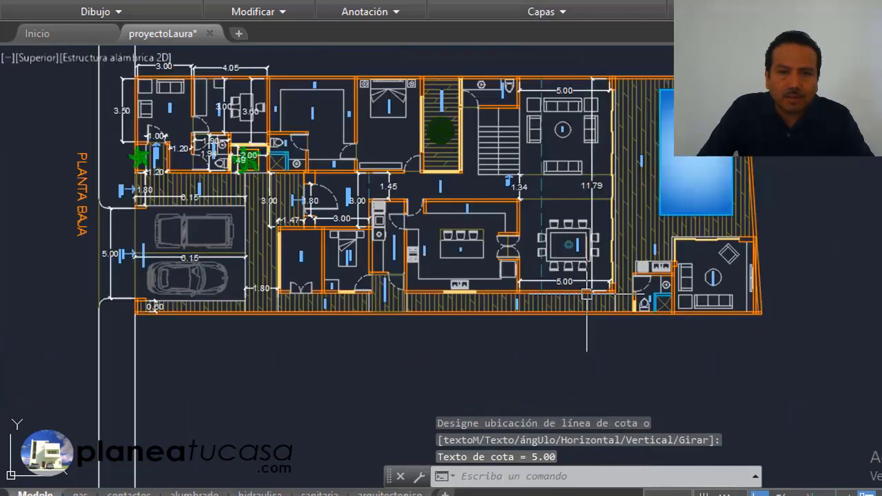
scroll(578, 161, "up", 2)
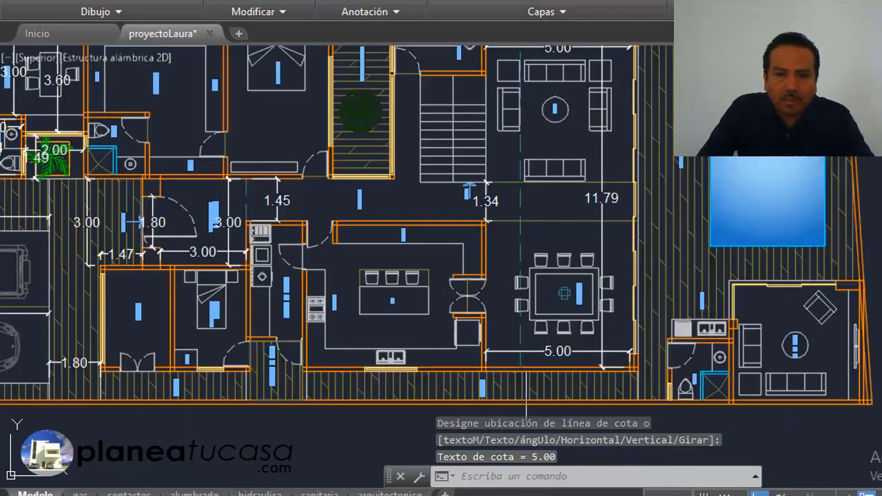
scroll(608, 367, "up", 3)
scroll(583, 388, "up", 2)
scroll(583, 388, "up", 1)
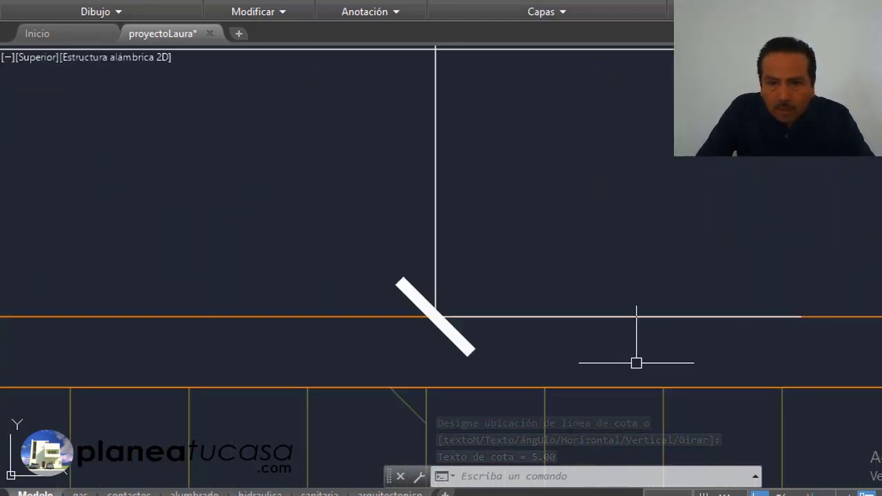
scroll(636, 361, "down", 6)
scroll(614, 374, "down", 4)
scroll(682, 316, "up", 5)
scroll(682, 316, "down", 1)
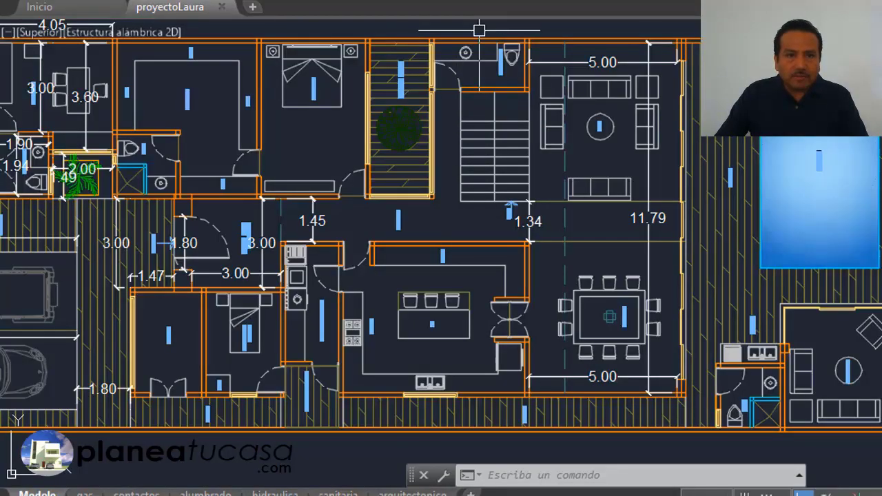
Add a 1.15 linear dimension along the upper stair edge, placed above the stair.
key("Return")
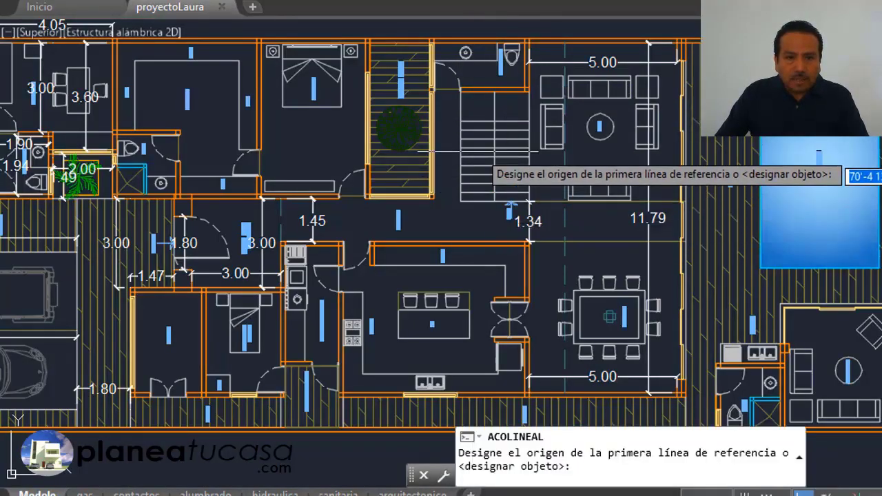
scroll(476, 226, "up", 2)
scroll(478, 225, "up", 2)
scroll(514, 204, "up", 2)
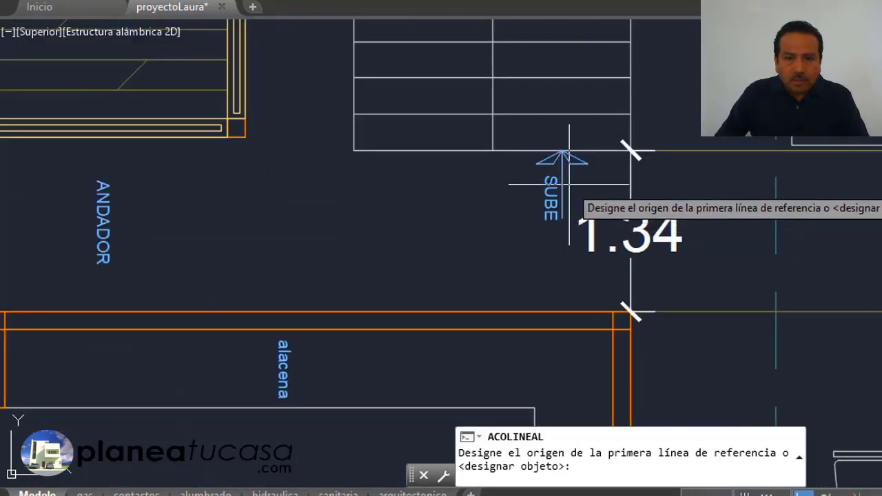
scroll(525, 149, "up", 1)
left_click(493, 89)
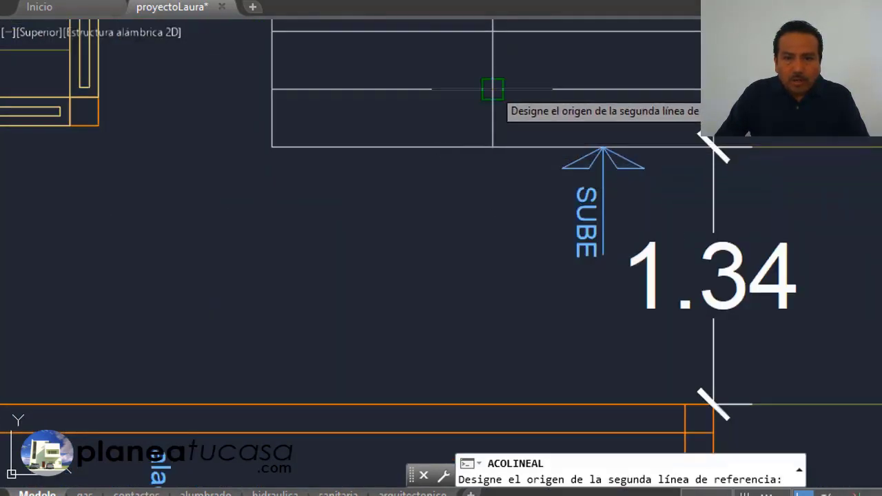
left_click(713, 89)
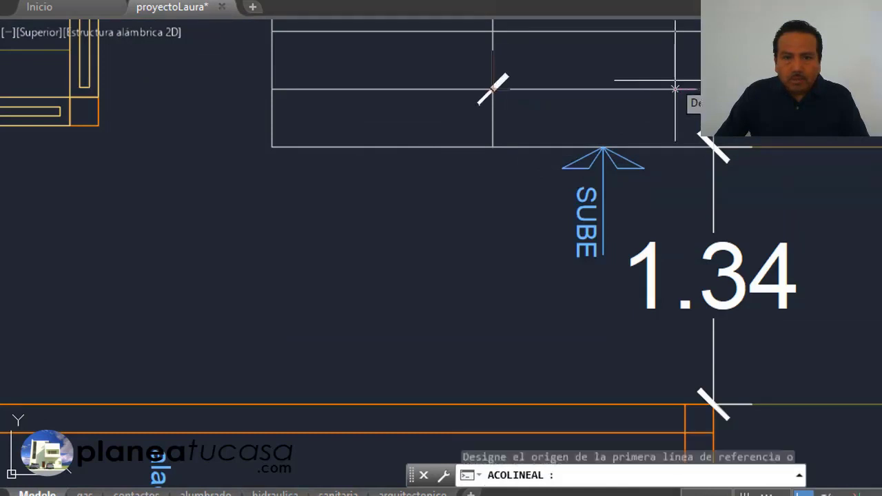
left_click(663, 67)
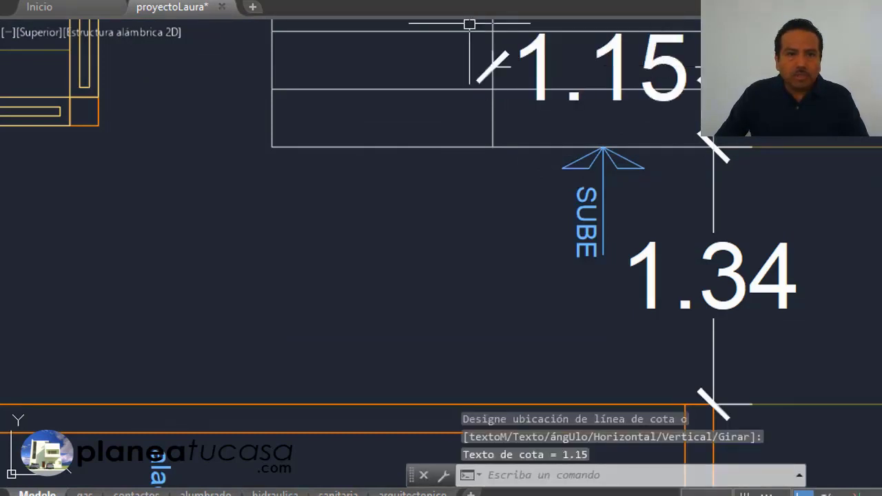
Add a second 1.15 dimension from the stair edge to its left corner, placed lower down.
key("Return")
left_click(490, 147)
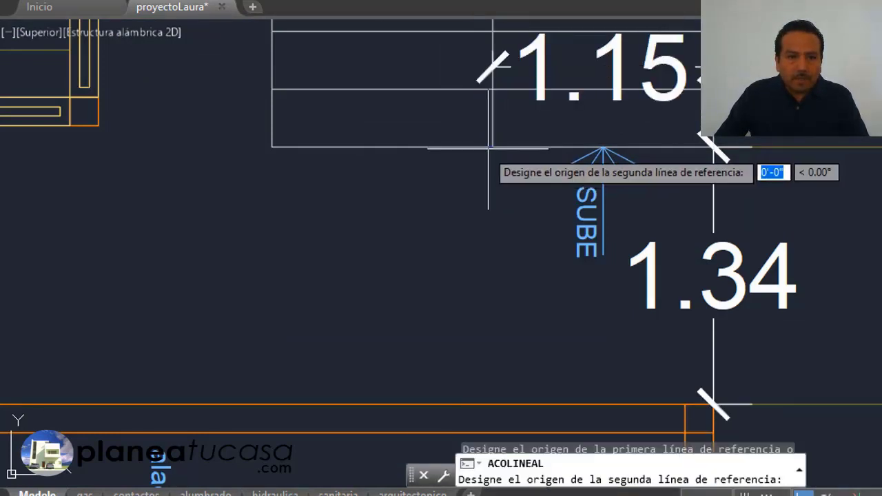
left_click(272, 147)
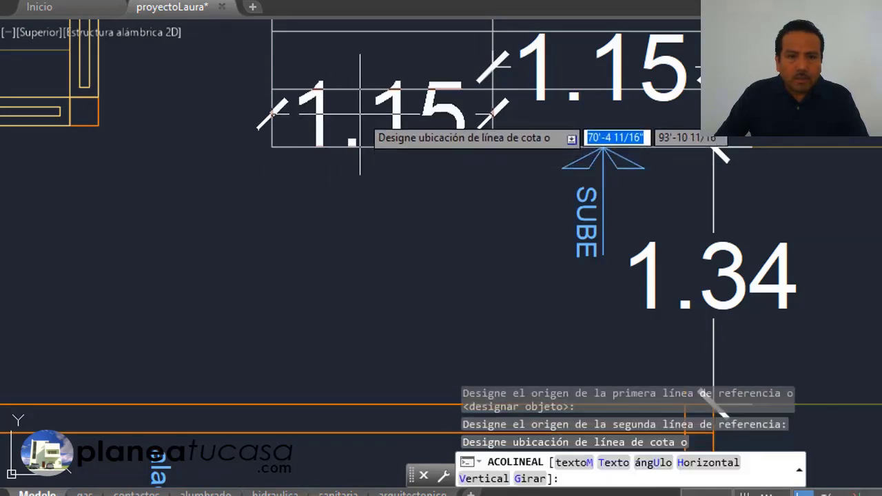
left_click(358, 190)
scroll(441, 207, "down", 4)
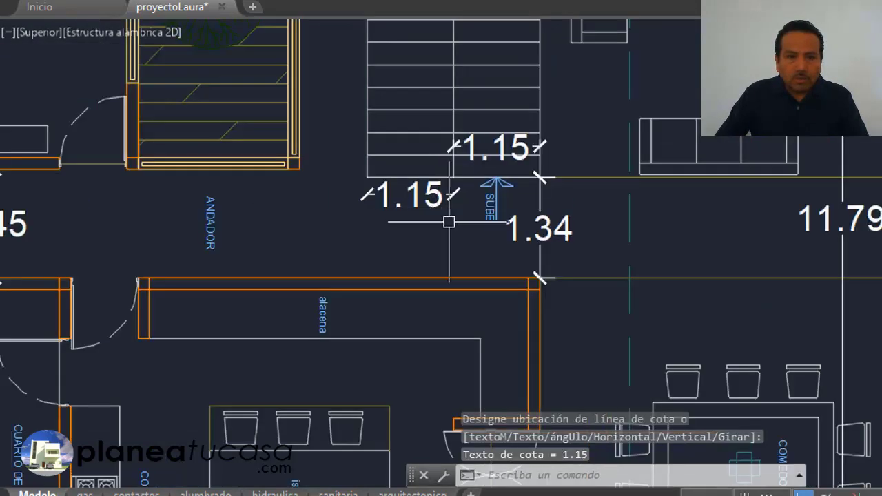
scroll(449, 222, "down", 4)
scroll(478, 81, "up", 3)
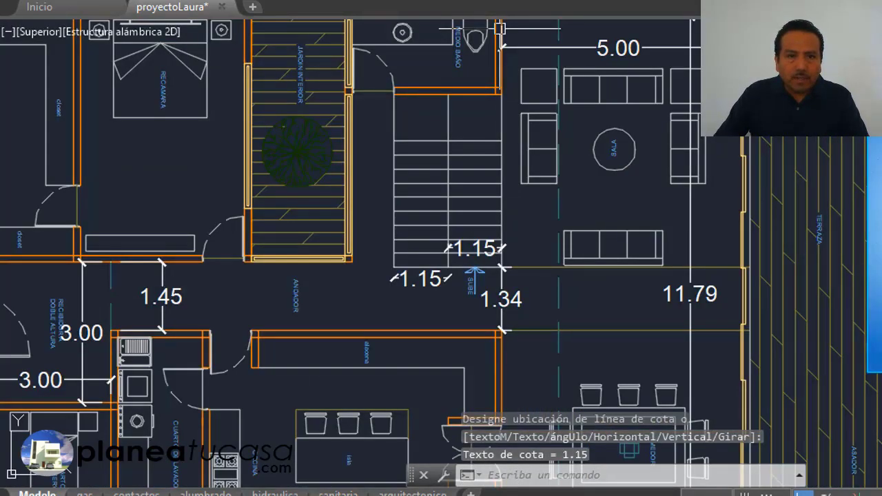
Begin a width dimension across the stair top, snapping its top-left and top-right corners.
key("Return")
scroll(418, 142, "up", 2)
scroll(354, 98, "up", 2)
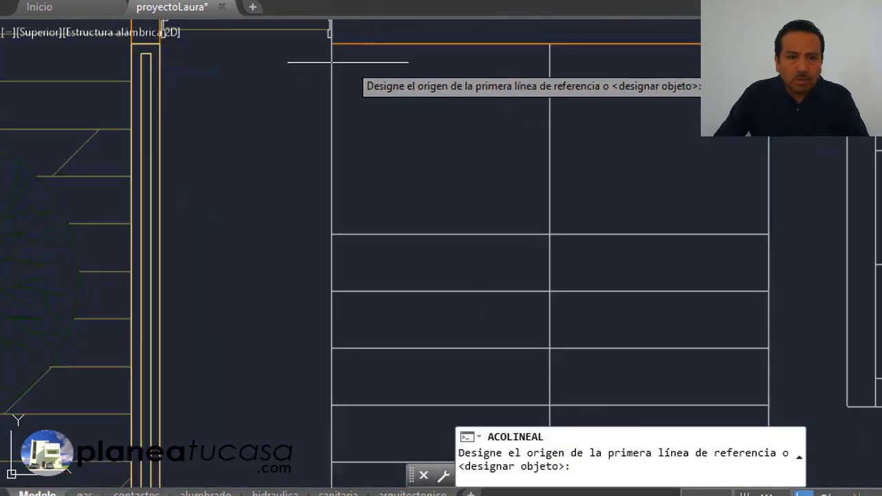
scroll(324, 59, "up", 2)
scroll(319, 42, "up", 1)
left_click(320, 39)
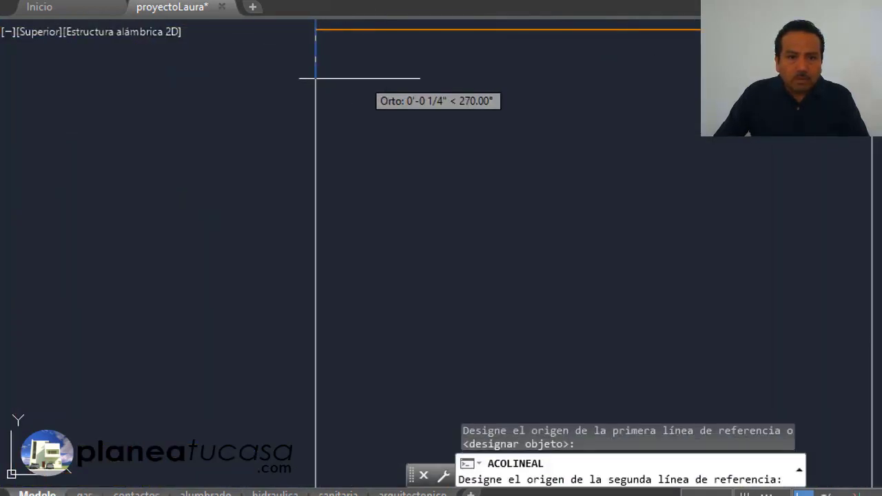
scroll(358, 79, "down", 3)
scroll(628, 48, "up", 1)
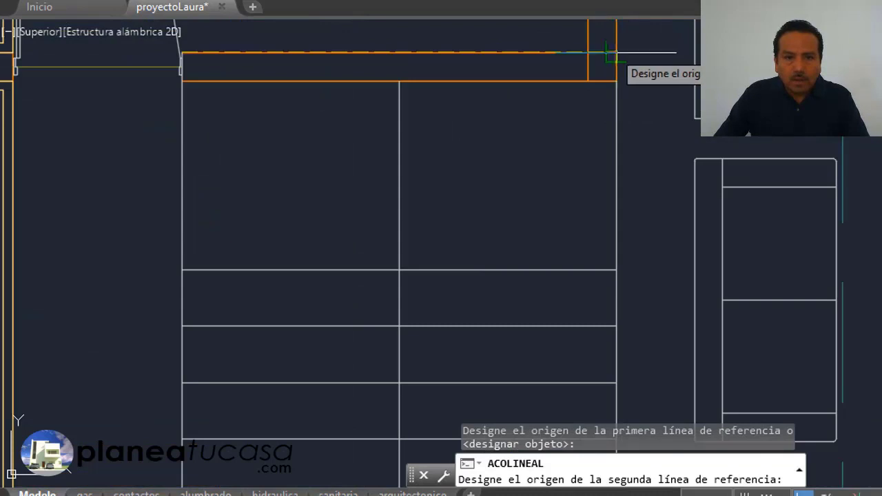
left_click(609, 52)
Place the 2.30 width above the stair and add a 0.30 offset dimension beside it.
left_click(514, 175)
scroll(488, 177, "down", 5)
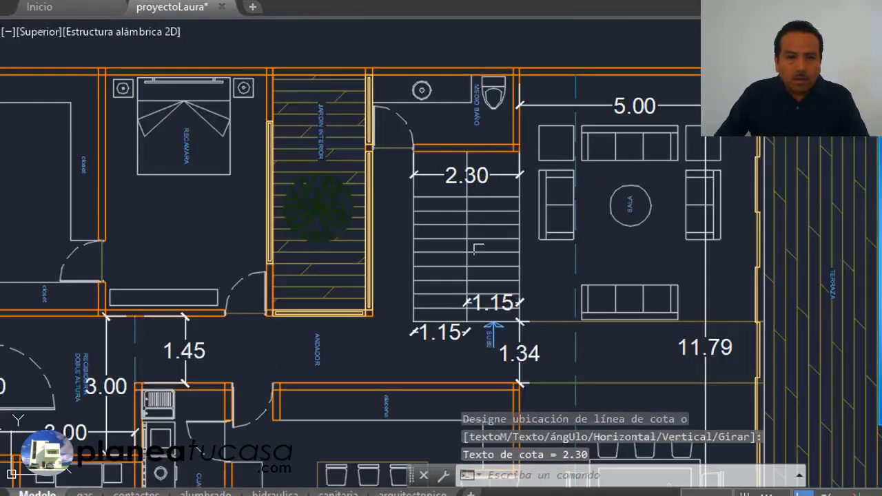
key("Return")
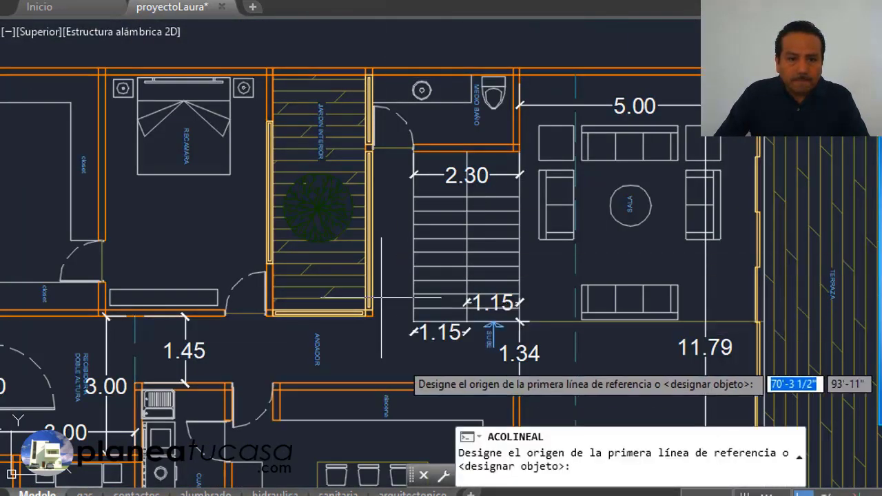
scroll(411, 341, "up", 3)
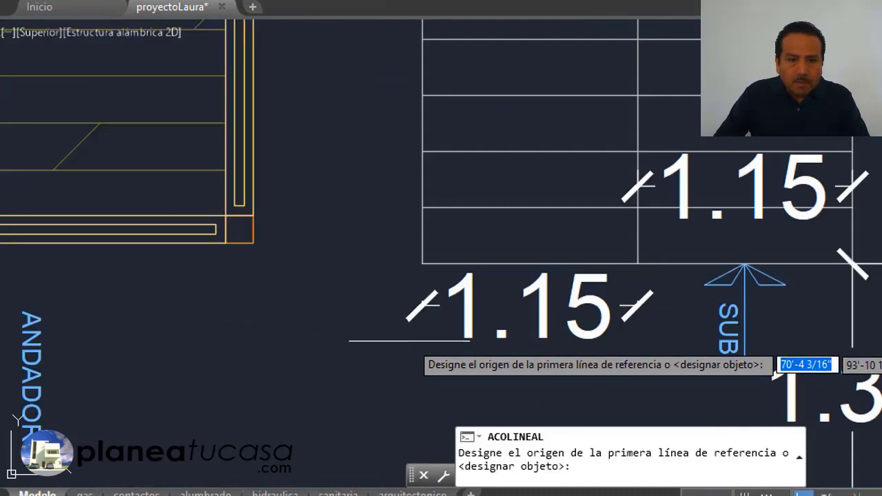
left_click(422, 263)
left_click(421, 207)
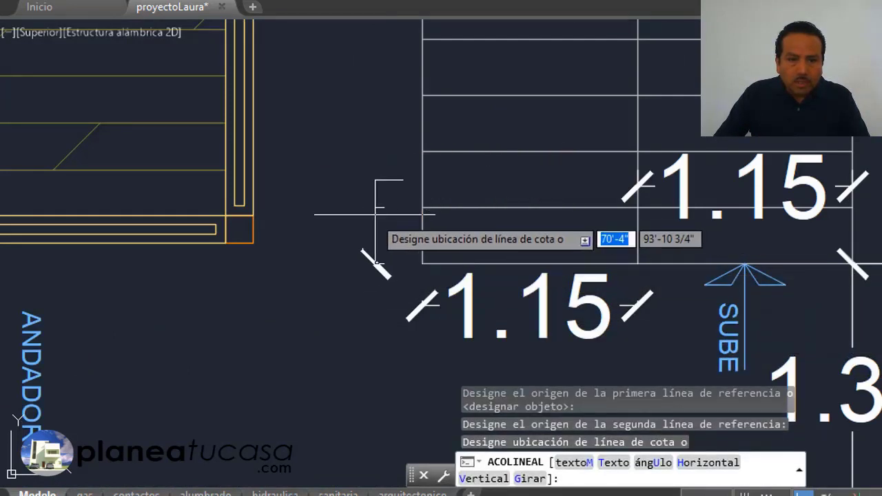
left_click(276, 218)
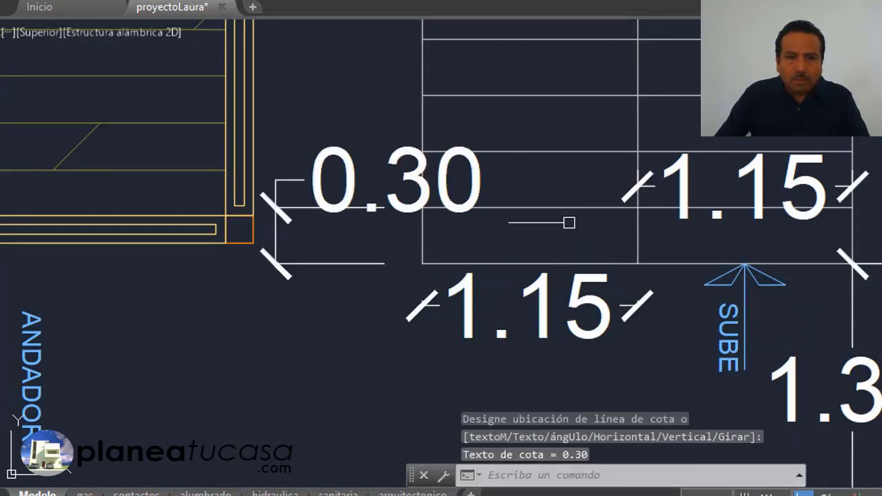
Dimension the stair's full length as 3.70 from its bottom-left to top corner.
key("Return")
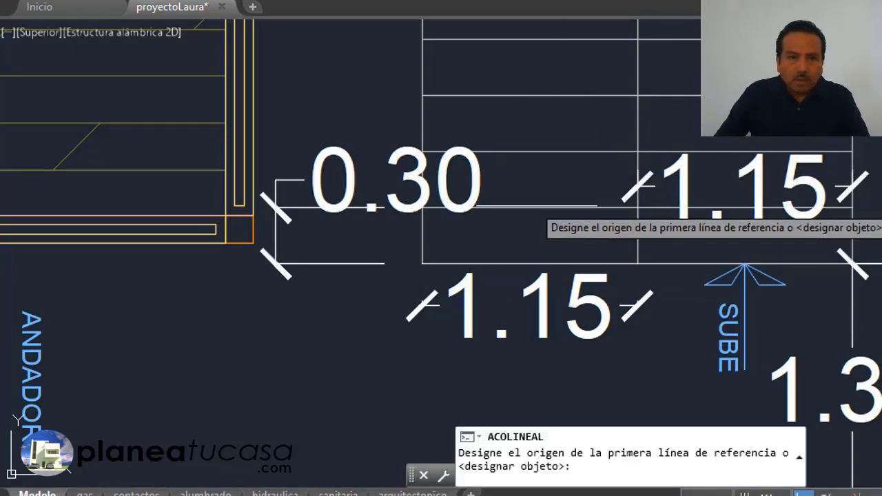
scroll(562, 255, "down", 5)
scroll(544, 100, "up", 2)
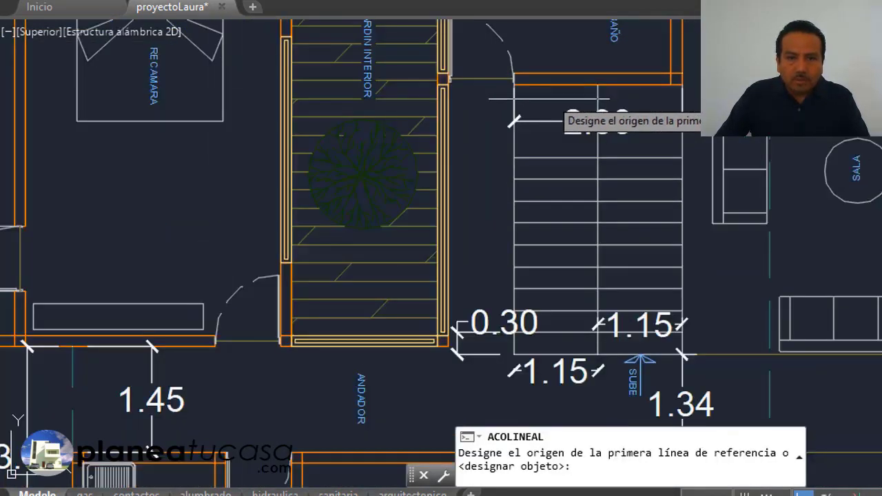
scroll(551, 338, "up", 2)
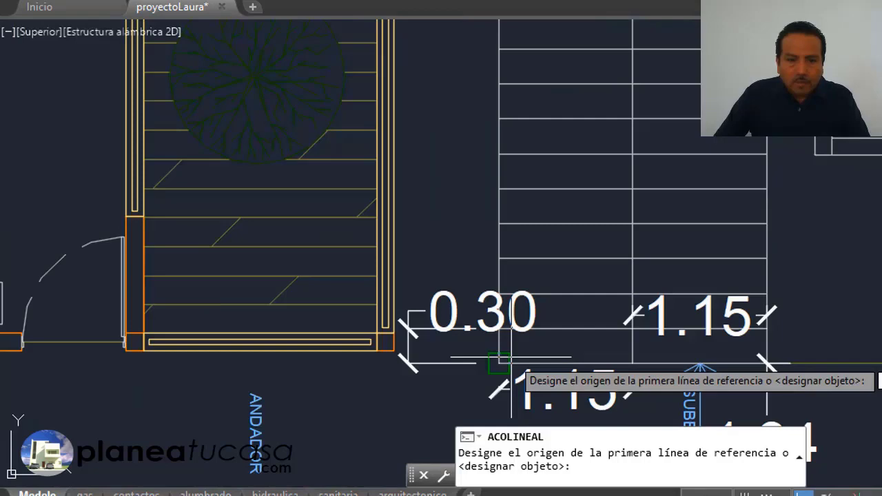
left_click(501, 362)
scroll(501, 362, "down", 2)
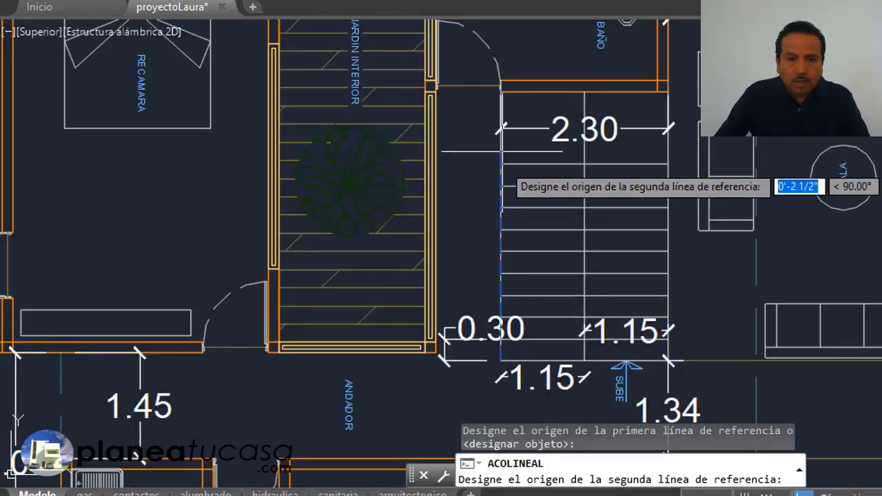
scroll(488, 109, "up", 5)
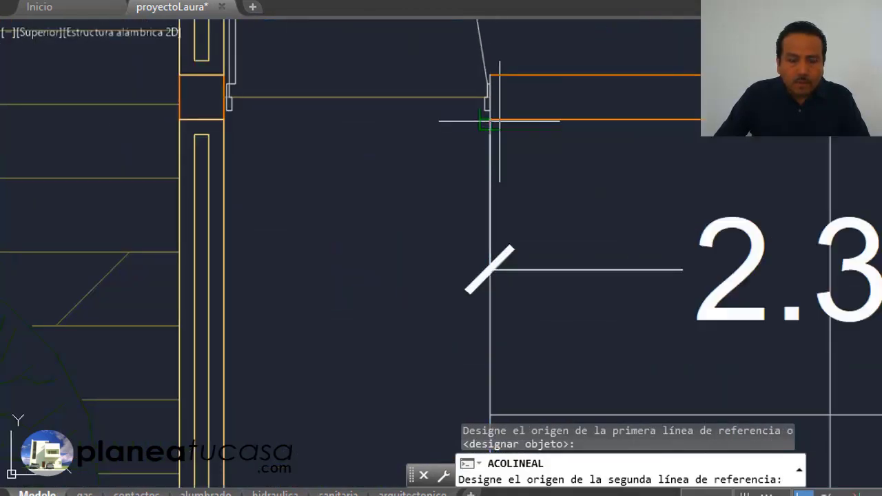
left_click(487, 111)
scroll(486, 111, "down", 5)
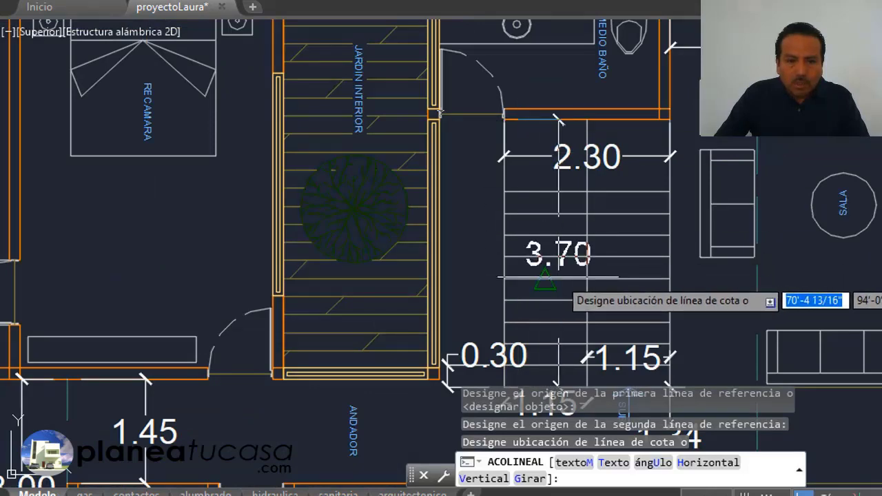
left_click(544, 279)
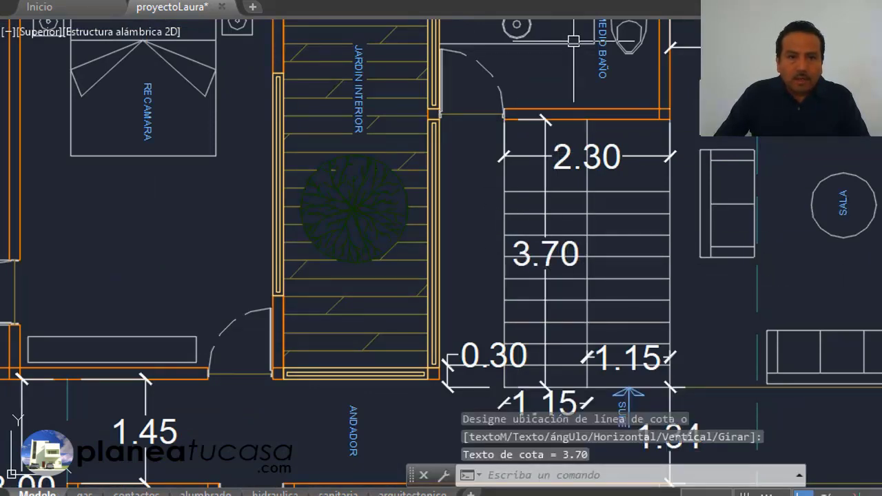
Add a 0.90 dimension from the stair's top-left corner to the garden wall edge.
key("Return")
scroll(500, 119, "up", 3)
scroll(498, 123, "up", 2)
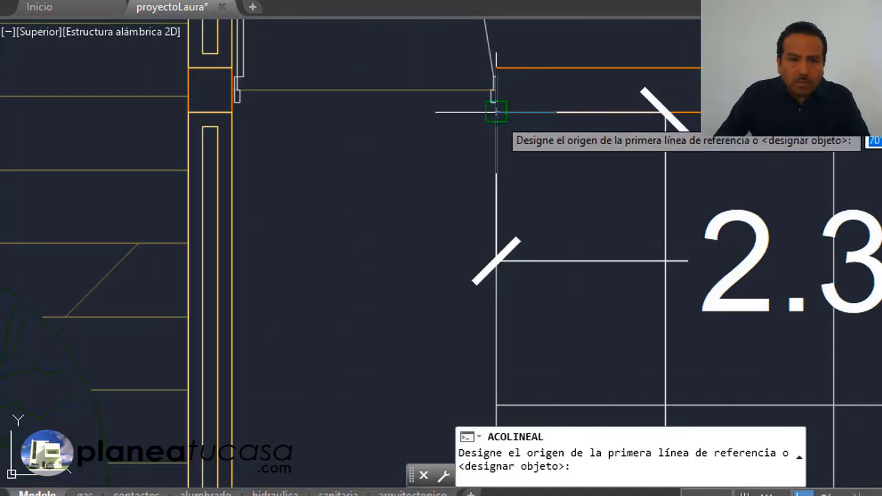
left_click(496, 112)
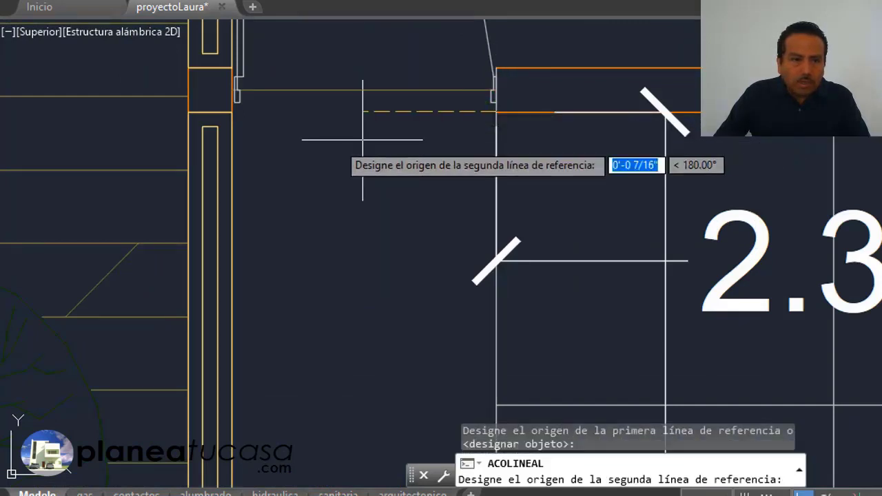
left_click(233, 126)
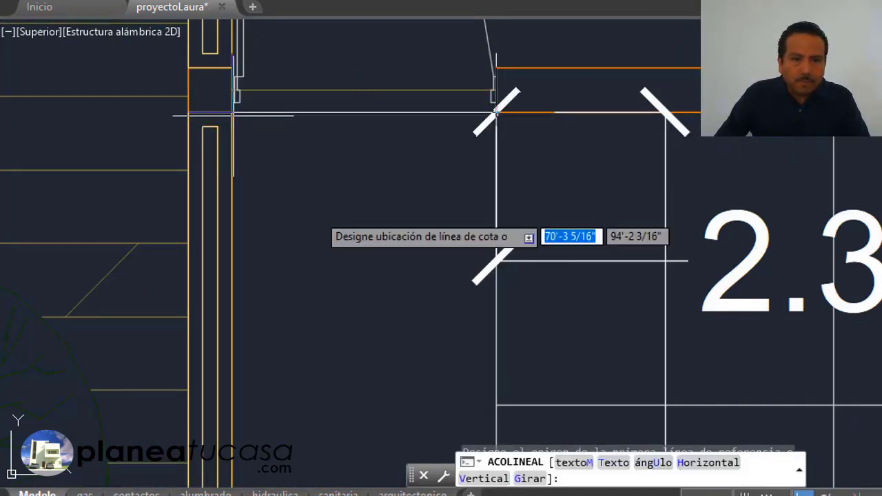
left_click(394, 215)
scroll(377, 246, "down", 3)
scroll(414, 266, "down", 5)
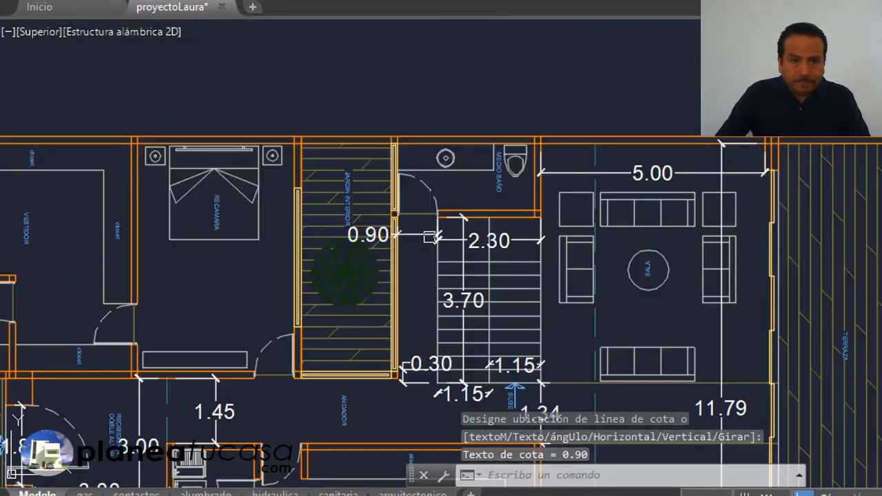
scroll(428, 233, "up", 3)
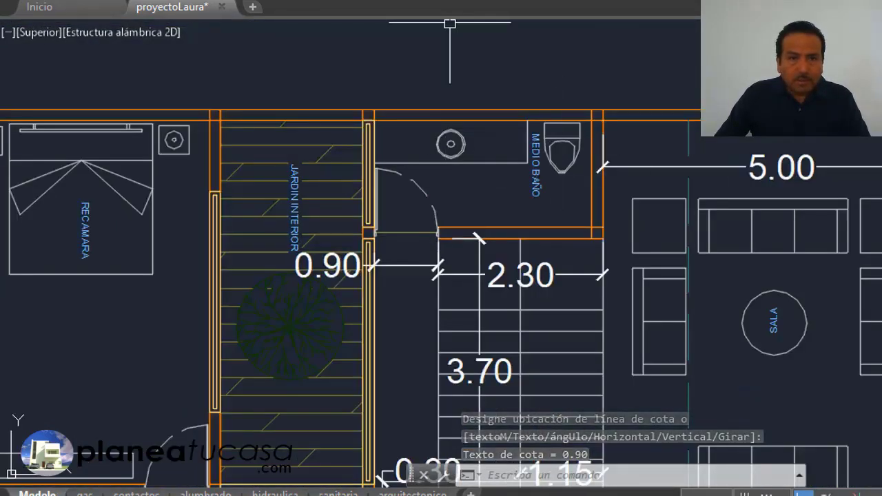
Add a 3.05 horizontal dimension between the half bath's wall corners, placed above the wall.
key("Return")
scroll(407, 138, "up", 4)
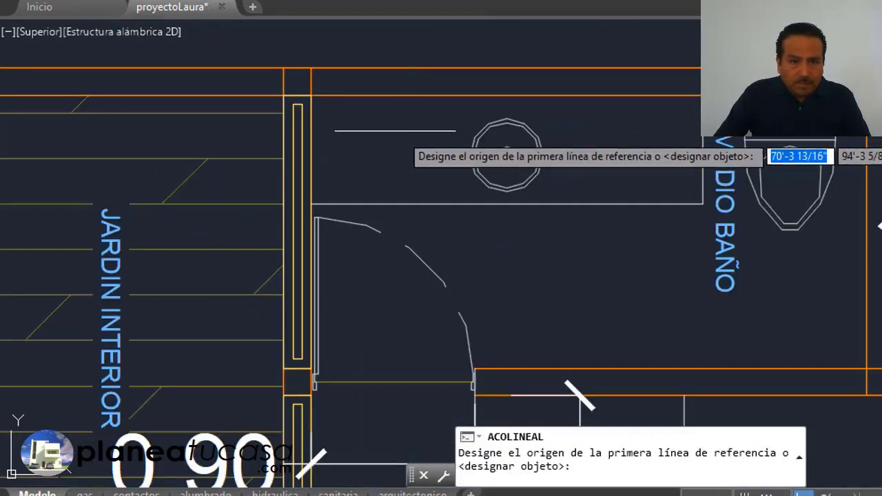
left_click(311, 94)
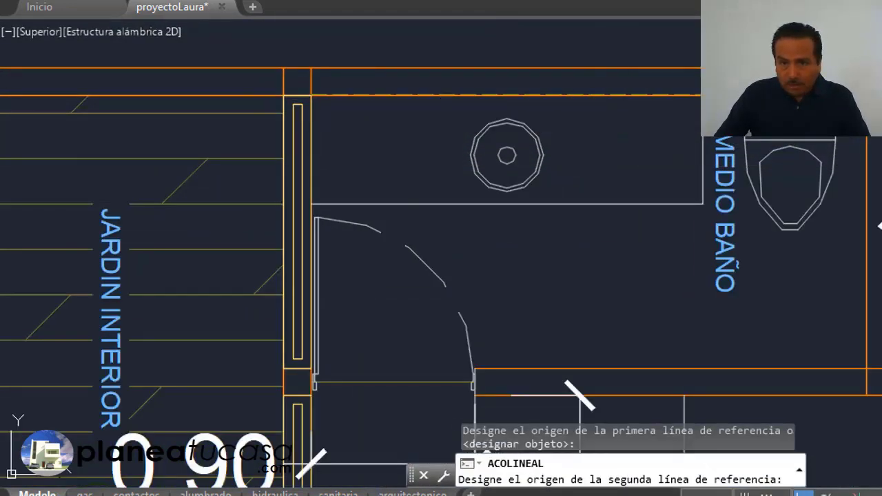
left_click(867, 138)
scroll(716, 203, "down", 2)
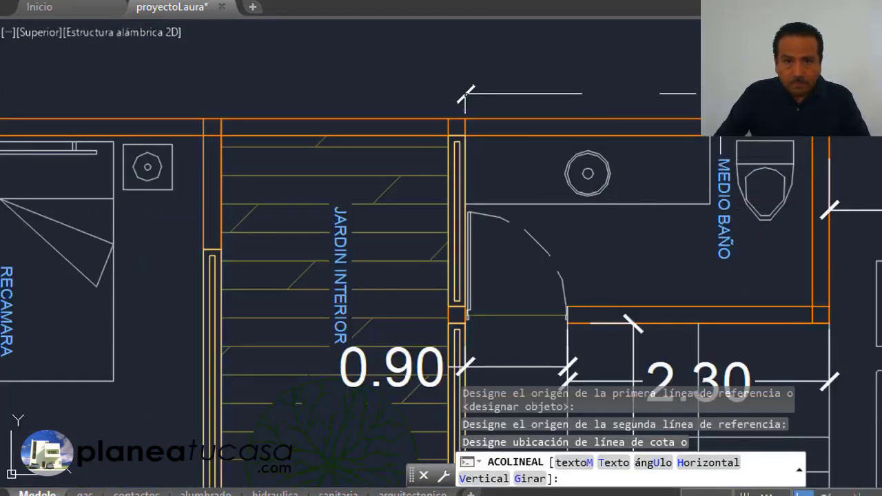
left_click(672, 88)
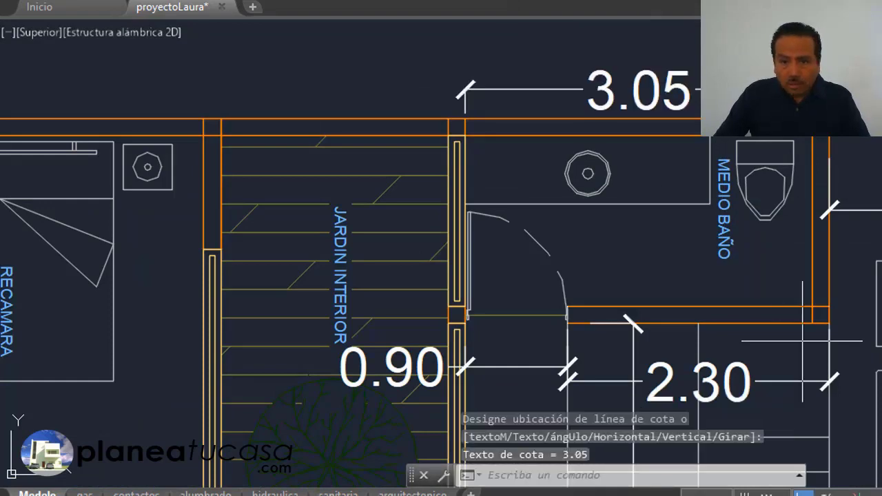
Add a 1.50 vertical dimension between the half bath's upper and lower wall corners.
key("Return")
left_click(811, 306)
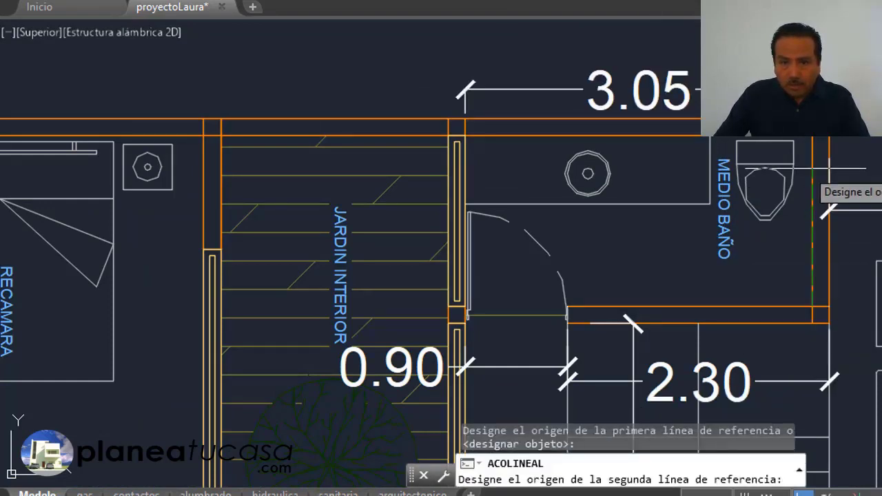
left_click(811, 142)
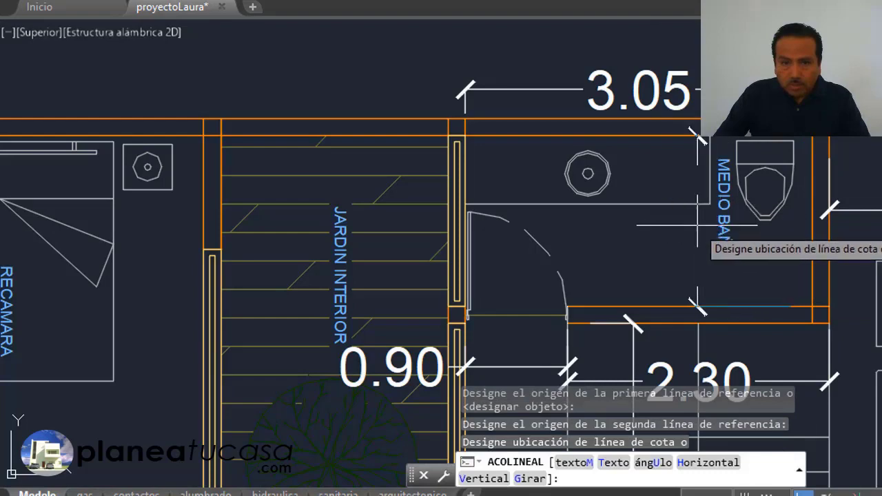
left_click(652, 222)
scroll(564, 144, "down", 5)
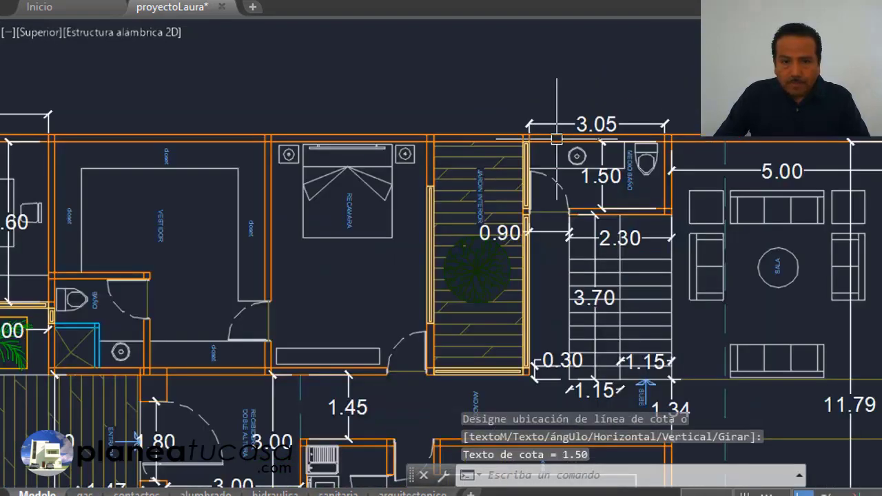
scroll(568, 140, "down", 2)
scroll(576, 304, "up", 2)
scroll(617, 127, "down", 2)
scroll(606, 213, "up", 2)
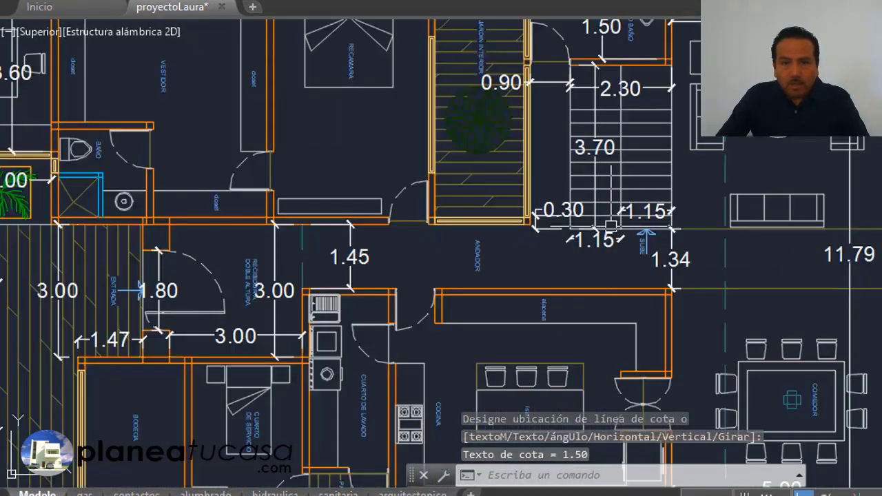
scroll(627, 220, "down", 2)
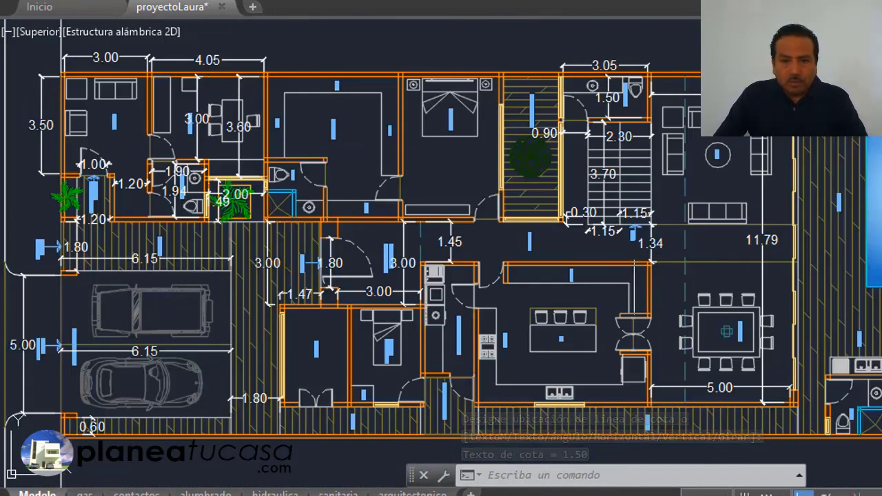
scroll(628, 224, "down", 3)
Dimension the kitchen's height as 4.95 between its lower and upper wall corners.
scroll(677, 264, "up", 4)
type("ACOLINEAL")
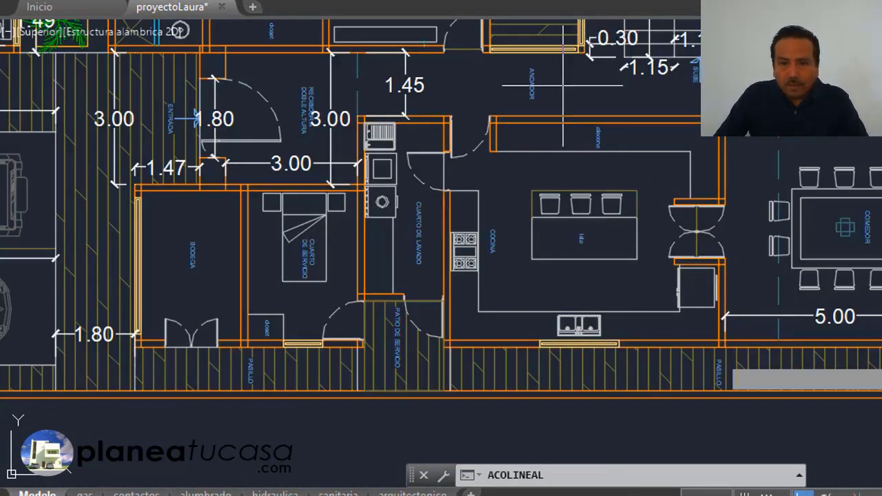
key("Return")
scroll(720, 314, "up", 3)
scroll(720, 273, "up", 2)
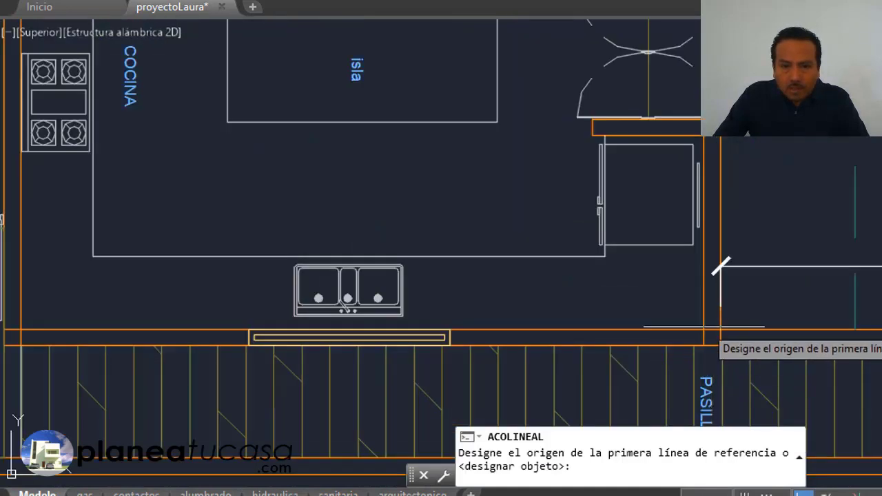
left_click(704, 331)
scroll(704, 332, "down", 2)
scroll(705, 331, "down", 1)
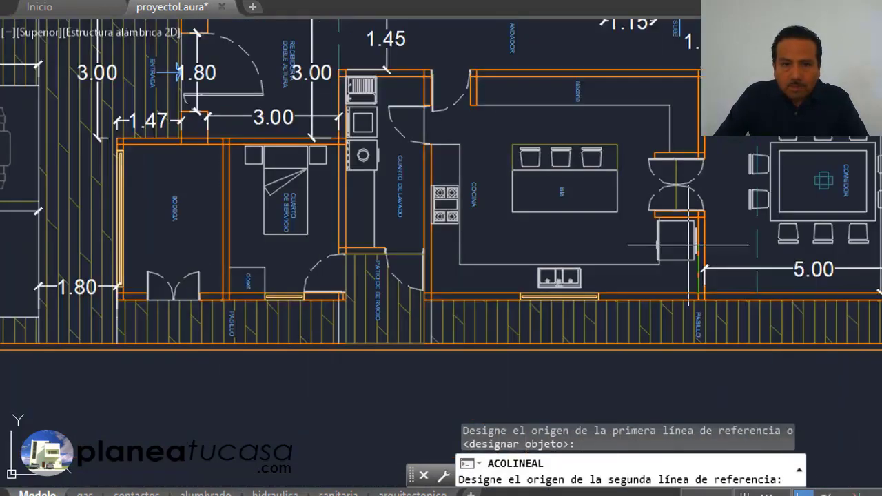
scroll(704, 331, "up", 3)
scroll(685, 93, "up", 2)
left_click(544, 46)
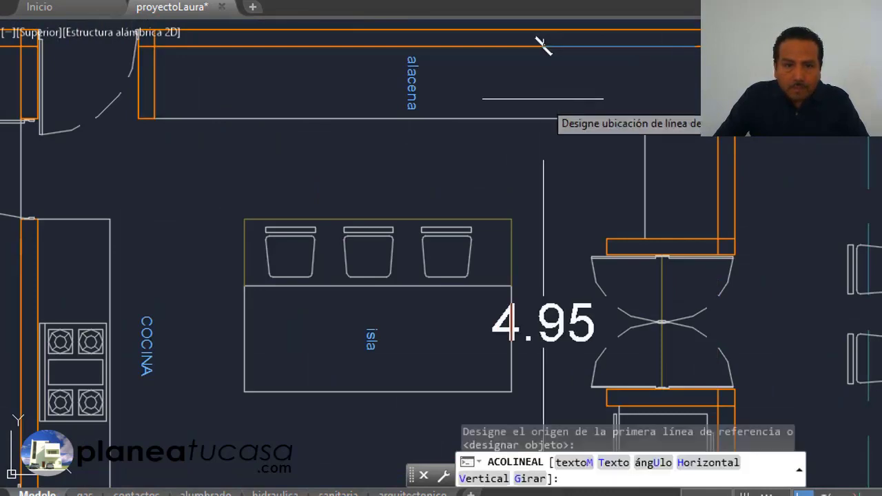
scroll(543, 46, "down", 4)
left_click(536, 136)
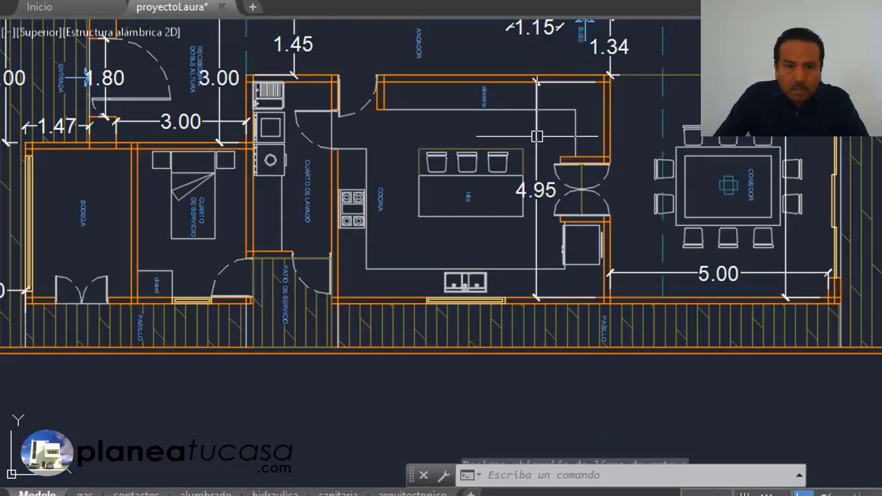
Add a 6.10 horizontal dimension across the kitchen's lower corners, placed above the sink.
key("Return")
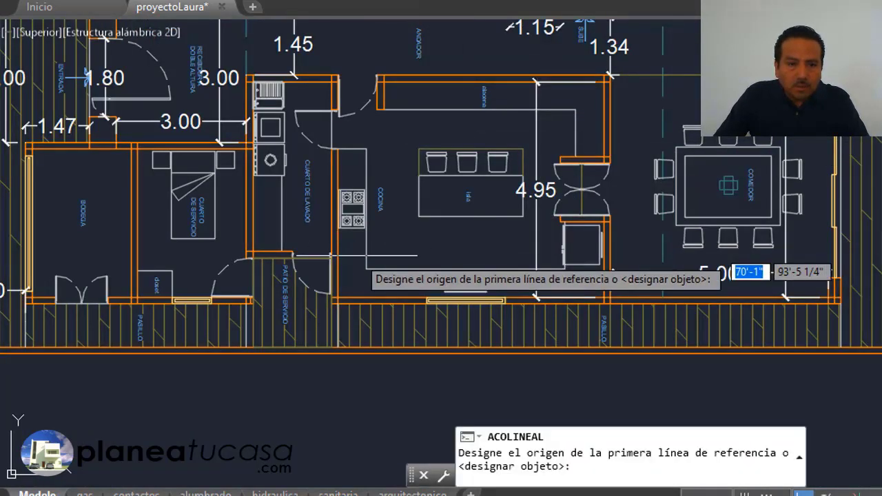
scroll(344, 314, "up", 2)
scroll(340, 332, "up", 2)
left_click(339, 332)
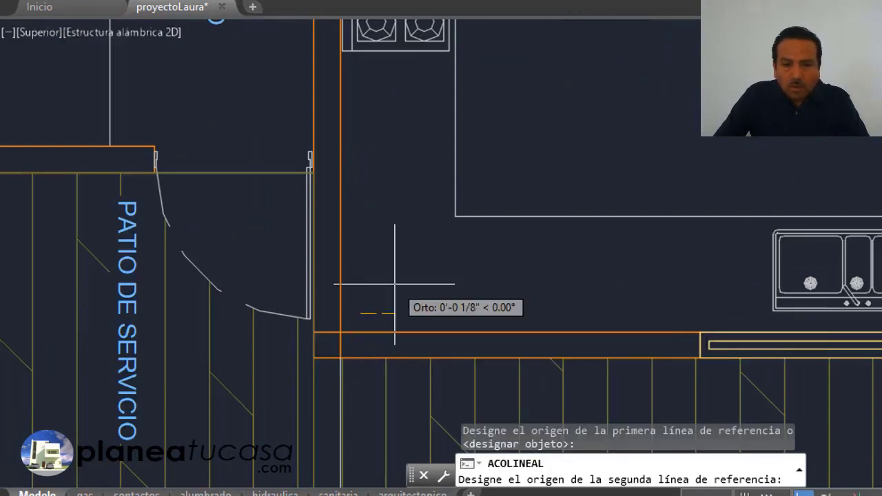
scroll(394, 288, "down", 2)
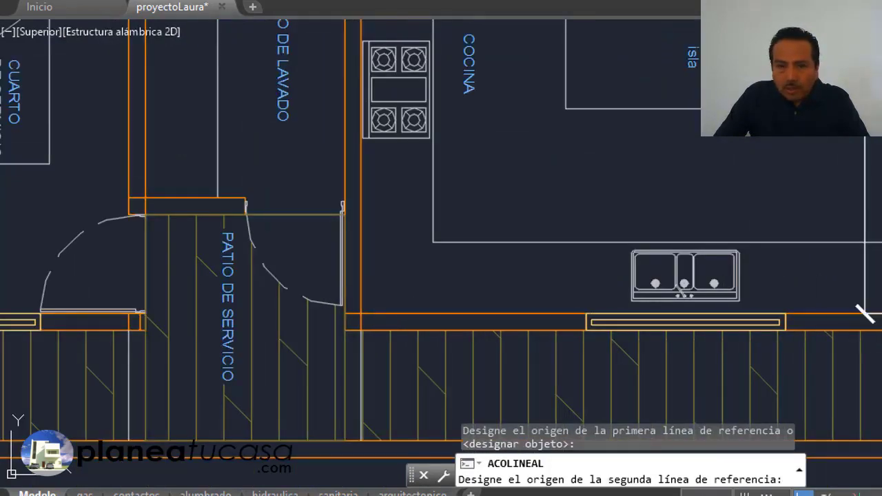
left_click(865, 313)
left_click(725, 185)
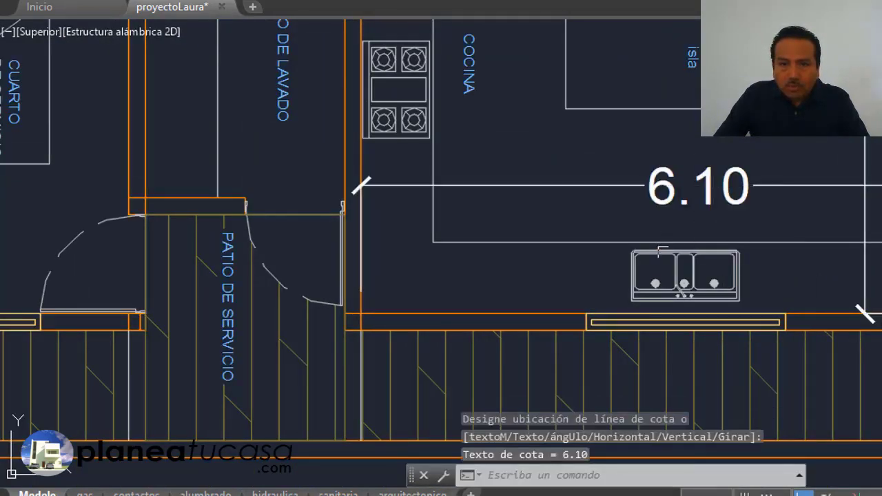
scroll(684, 243, "down", 3)
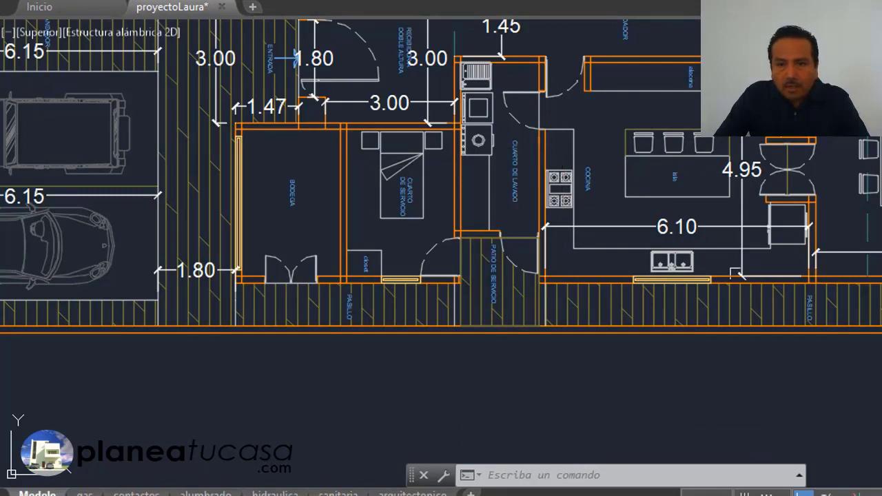
Run acolineal and dimension the bedroom's width as 3.50 between its left and right wall corners.
scroll(700, 280, "down", 2)
scroll(548, 220, "up", 2)
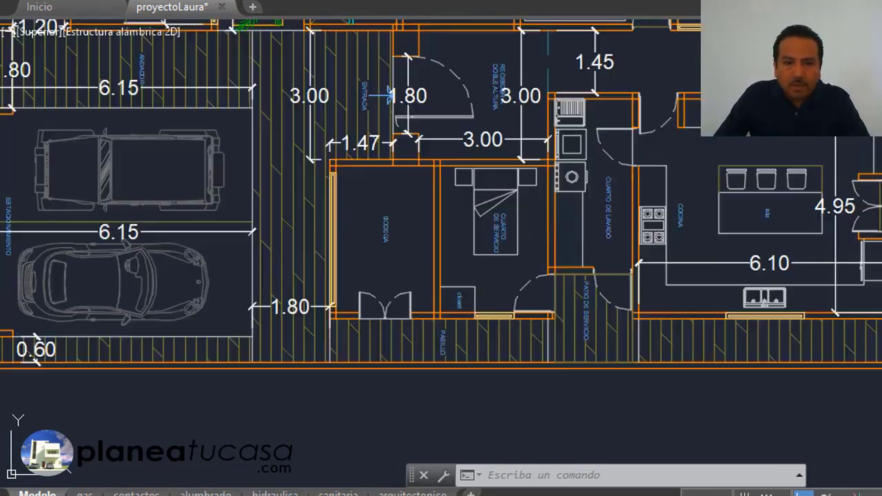
scroll(584, 253, "down", 3)
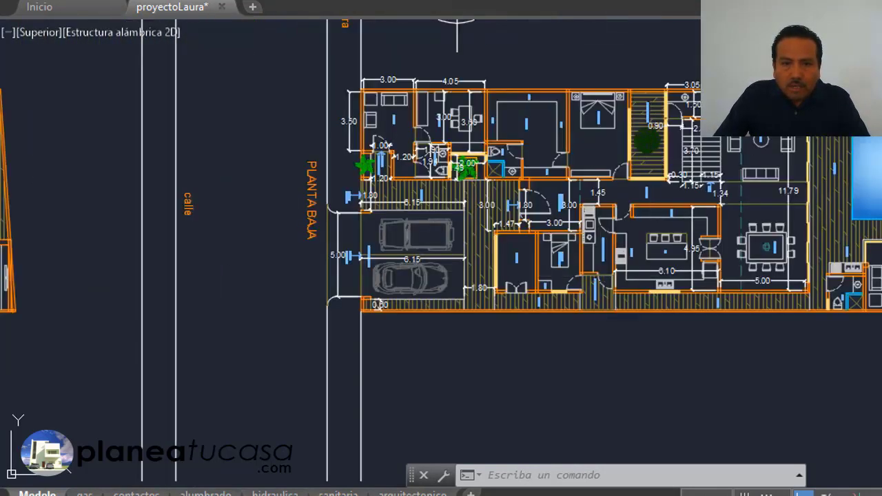
scroll(605, 142, "up", 2)
scroll(585, 82, "up", 2)
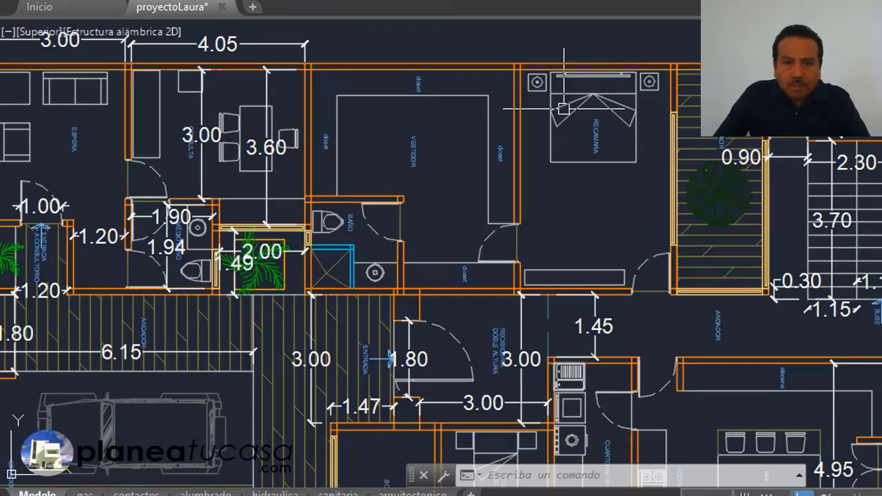
scroll(605, 76, "up", 2)
scroll(500, 53, "down", 2)
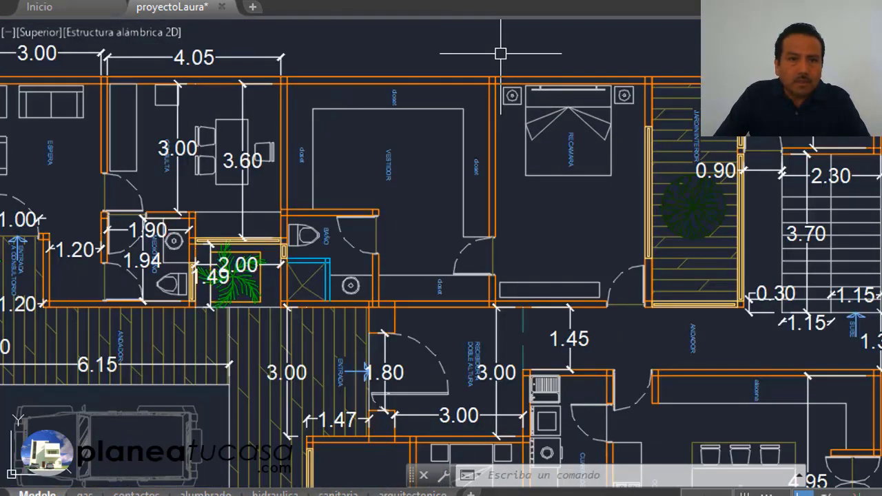
type("acolineal")
key("Return")
scroll(586, 131, "up", 3)
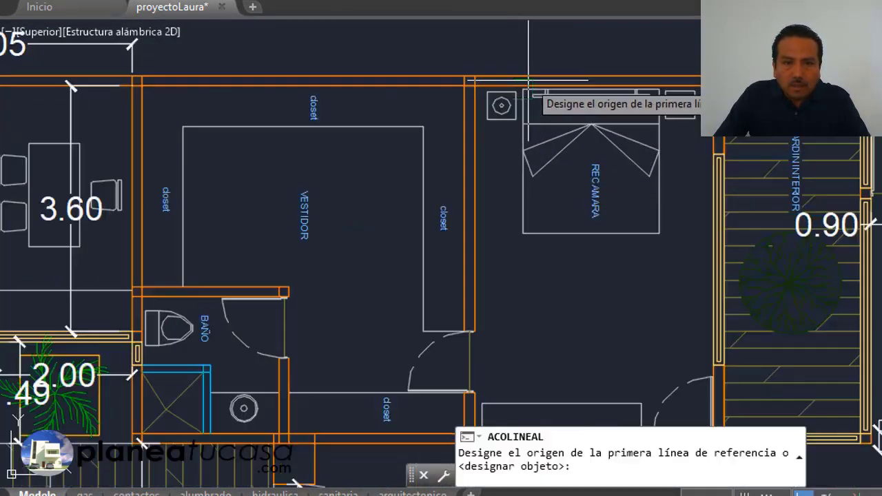
scroll(496, 104, "up", 3)
left_click(386, 96)
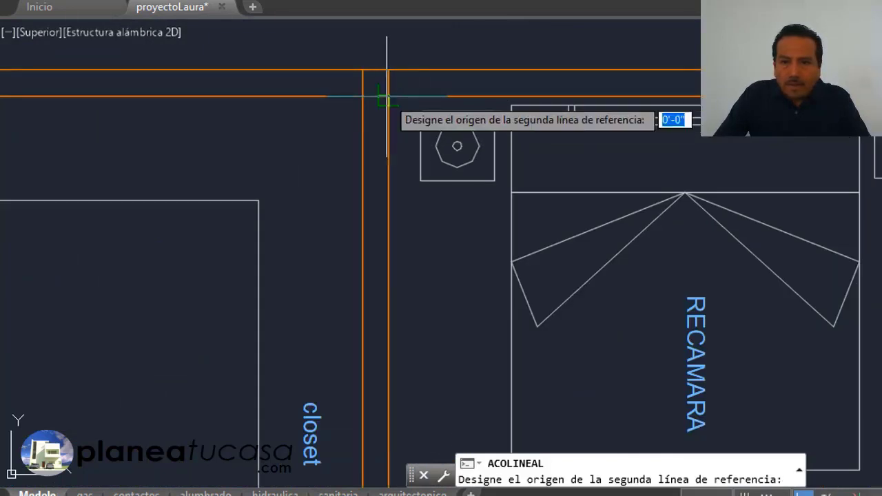
scroll(386, 96, "down", 2)
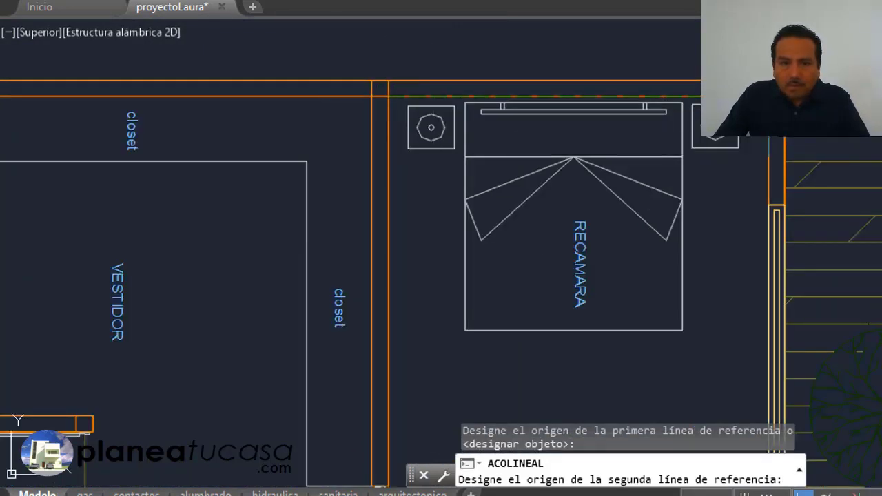
left_click(770, 96)
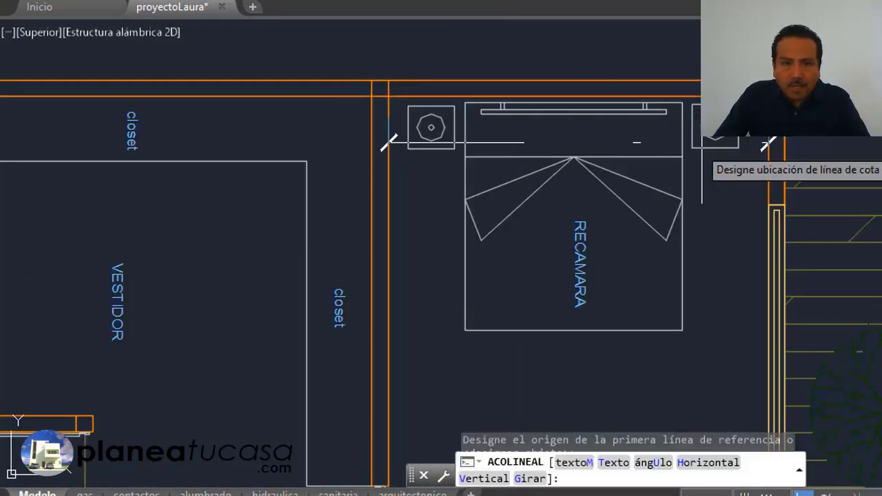
left_click(594, 211)
scroll(602, 138, "down", 2)
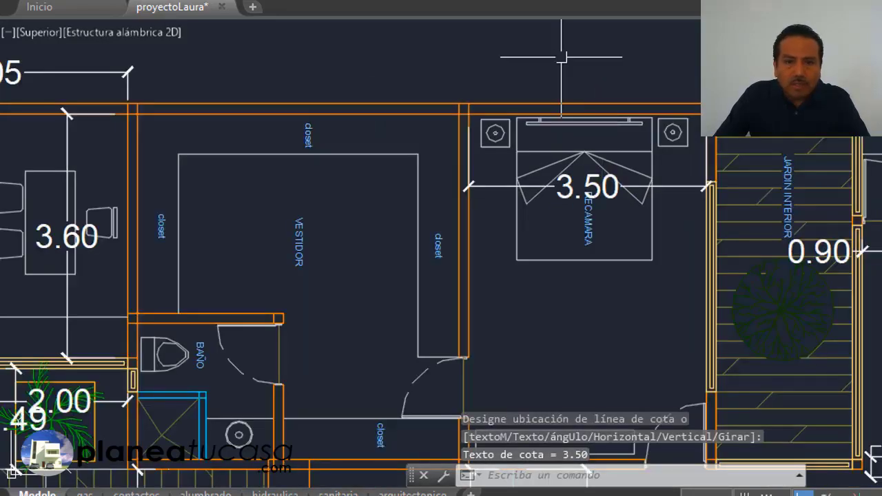
Add a 5.09 dimension between the bedroom's upper and lower wall corners.
key("Return")
scroll(687, 108, "up", 2)
left_click(718, 141)
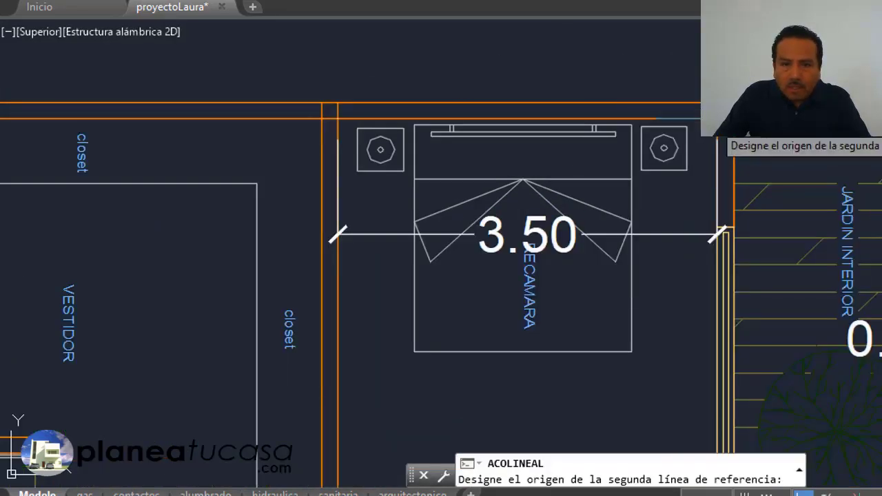
scroll(690, 152, "down", 3)
scroll(714, 207, "down", 1)
scroll(715, 224, "up", 2)
scroll(715, 226, "up", 5)
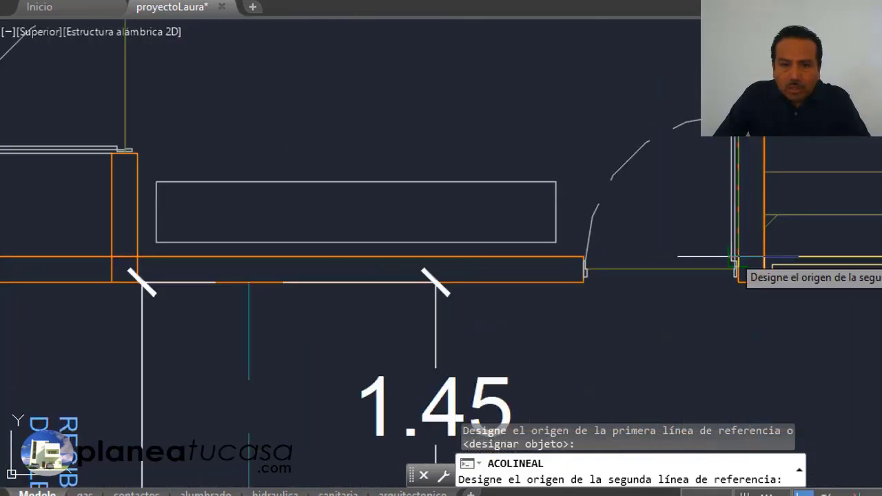
scroll(778, 268, "up", 2)
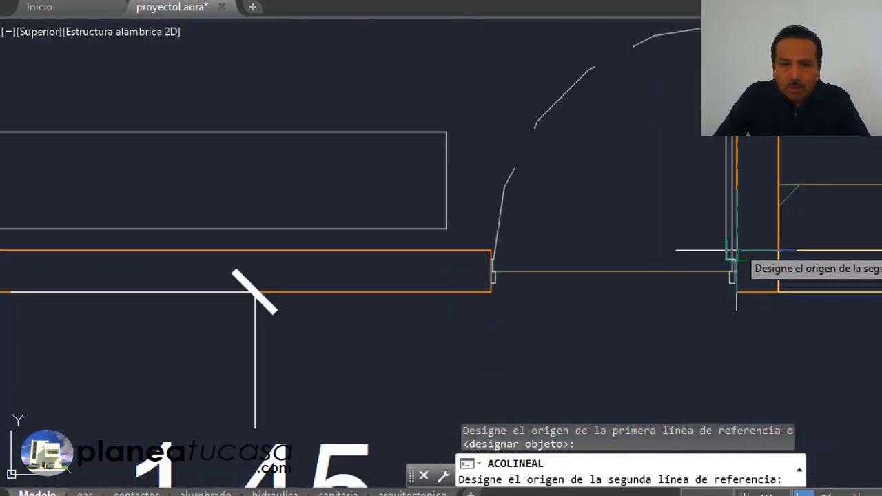
left_click(736, 255)
scroll(736, 255, "down", 2)
scroll(734, 251, "down", 3)
scroll(731, 248, "up", 1)
scroll(710, 262, "up", 2)
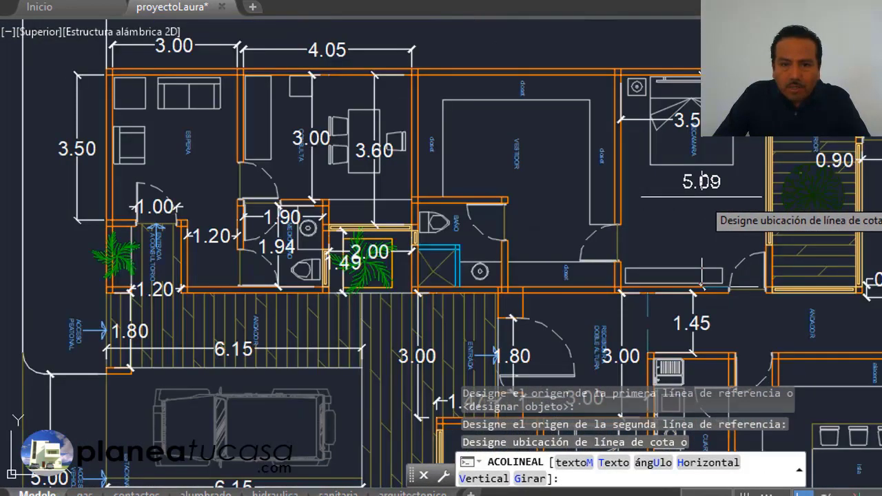
left_click(701, 181)
Dimension the vestidor with a 4.72 width and a 2.94 depth linear dimension.
key("Return")
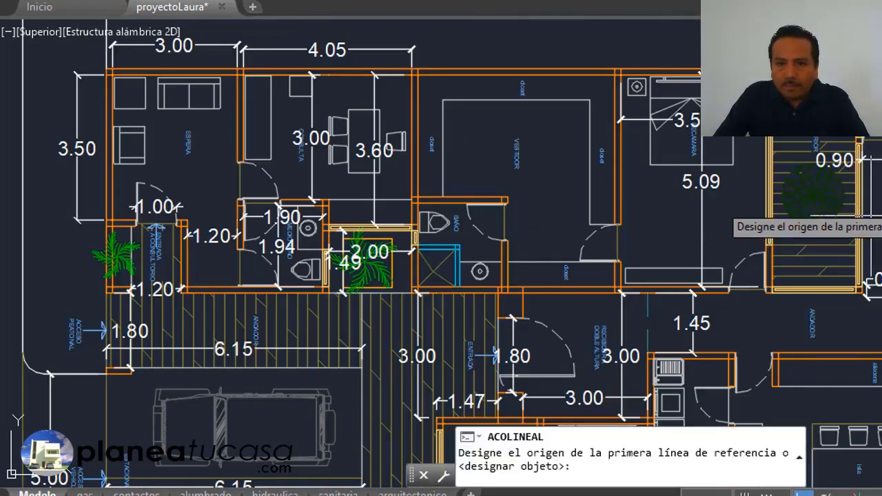
scroll(441, 77, "up", 2)
scroll(427, 76, "up", 2)
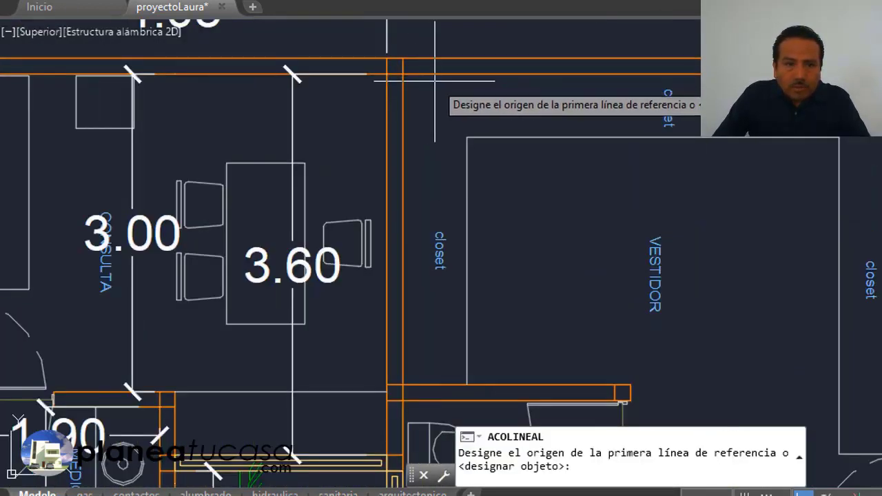
left_click(403, 73)
scroll(402, 73, "down", 2)
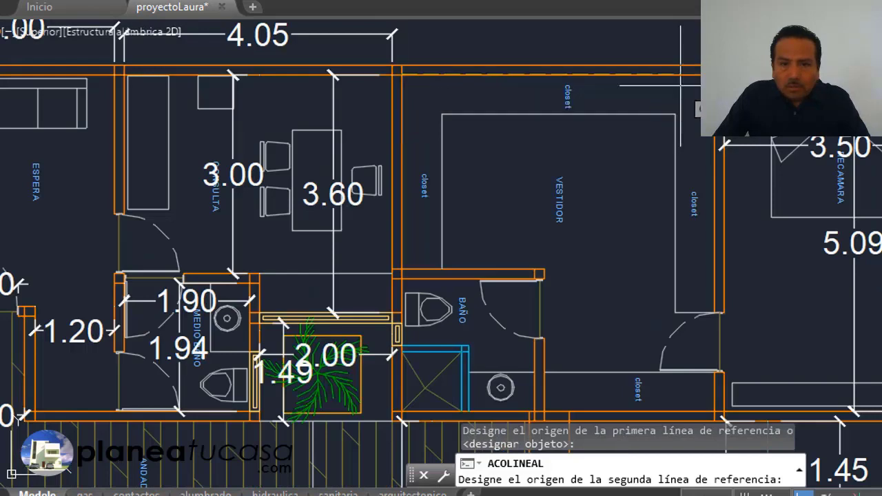
scroll(708, 84, "up", 2)
left_click(736, 446)
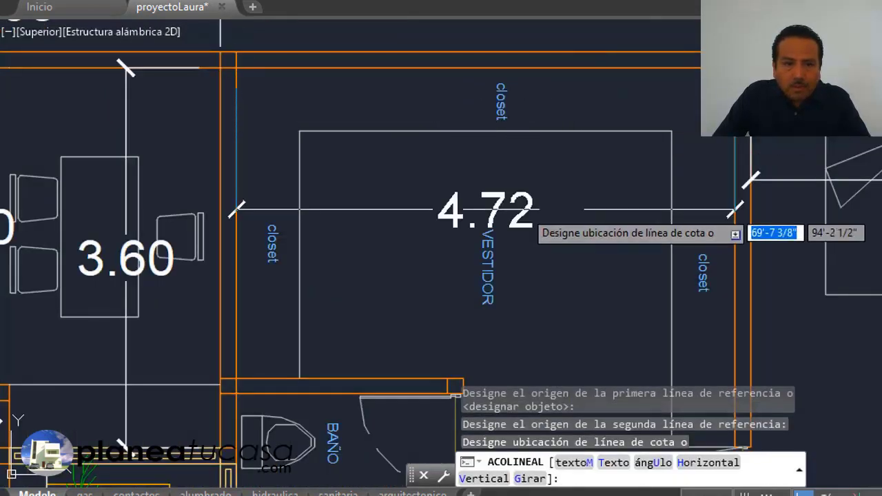
left_click(531, 168)
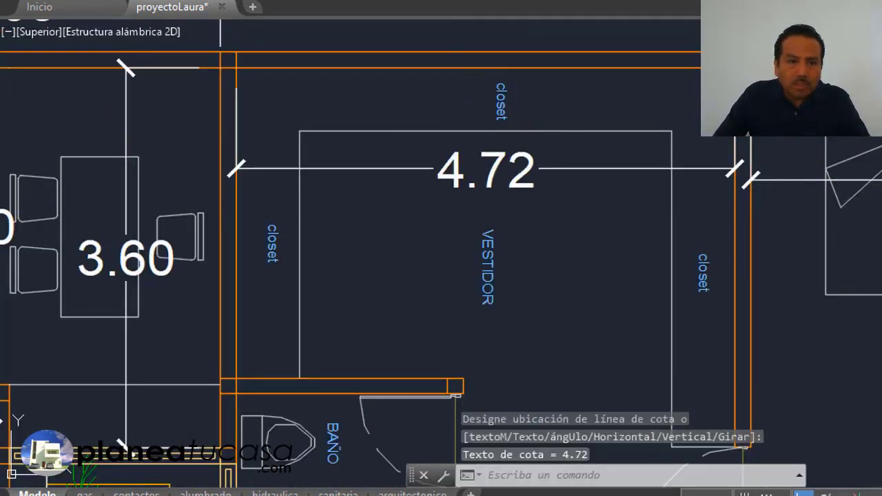
key("Return")
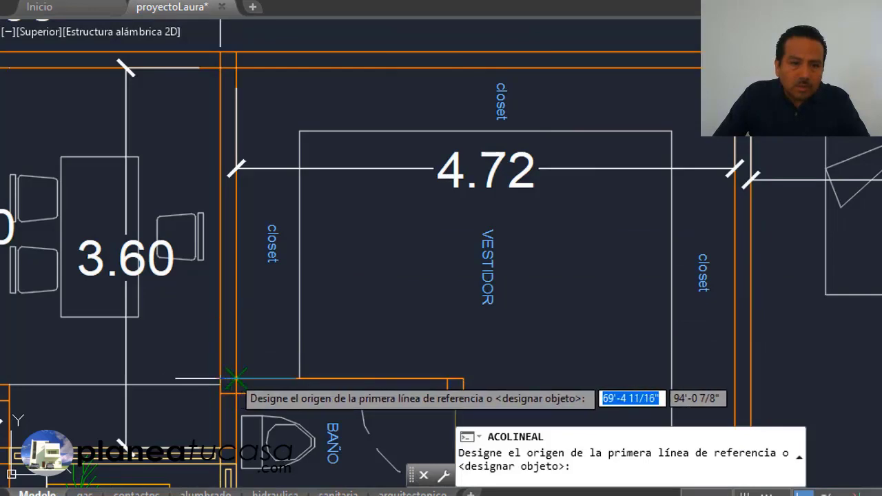
left_click(235, 378)
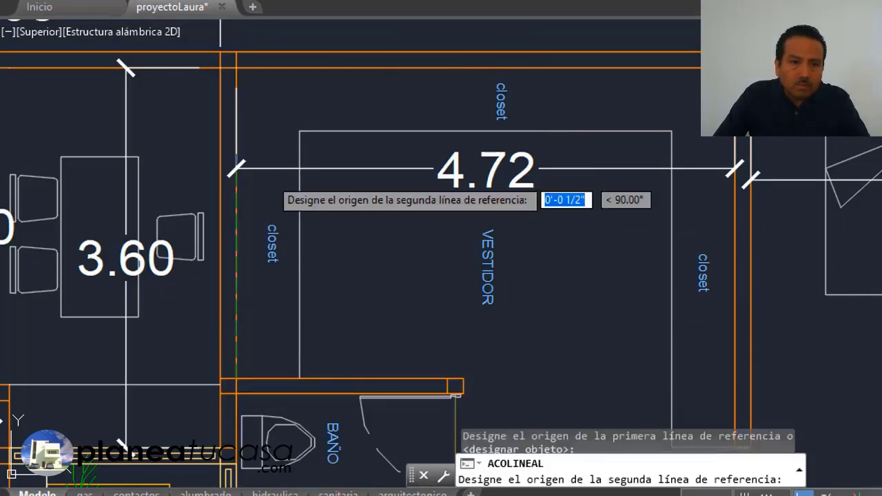
left_click(235, 69)
left_click(344, 154)
scroll(459, 141, "down", 2)
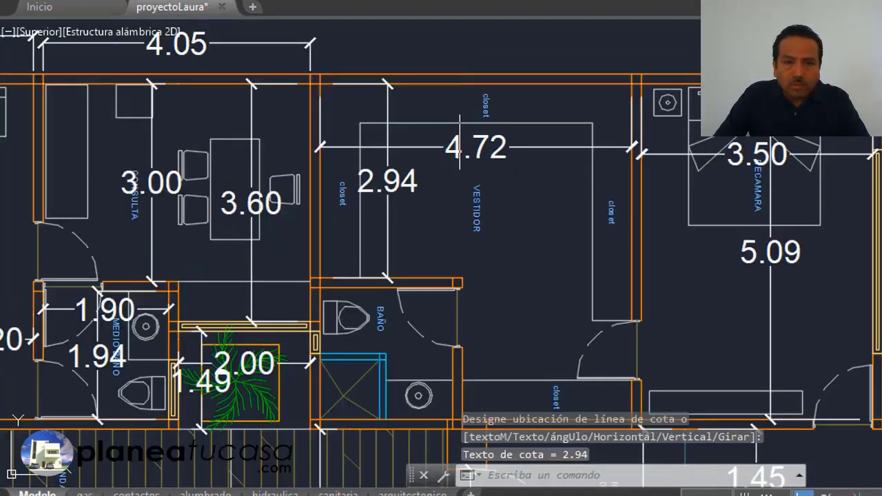
scroll(474, 155, "down", 2)
scroll(506, 334, "up", 2)
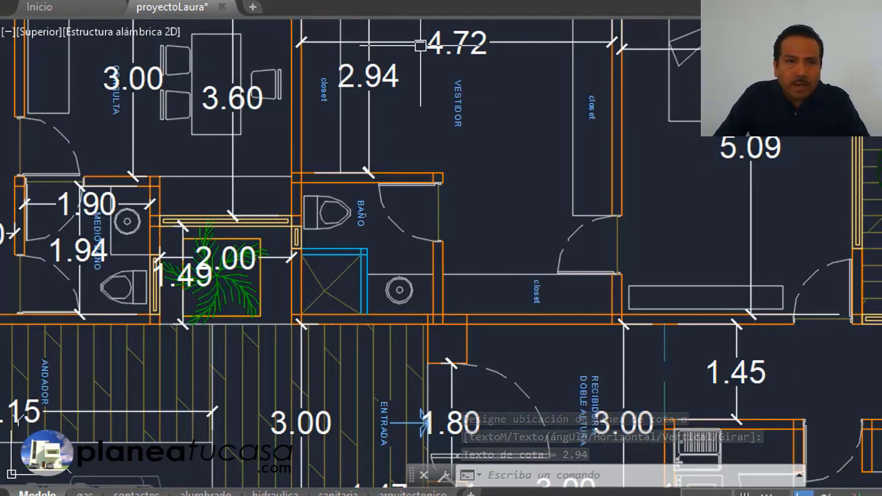
Dimension the bathroom's depth and width, both 2.00, across the shower area.
key("Return")
scroll(317, 336, "up", 4)
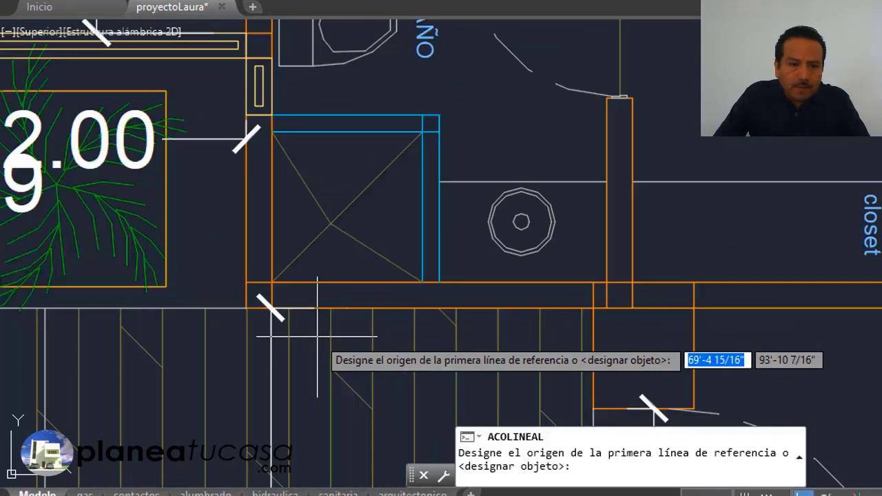
left_click(272, 281)
scroll(272, 296, "down", 3)
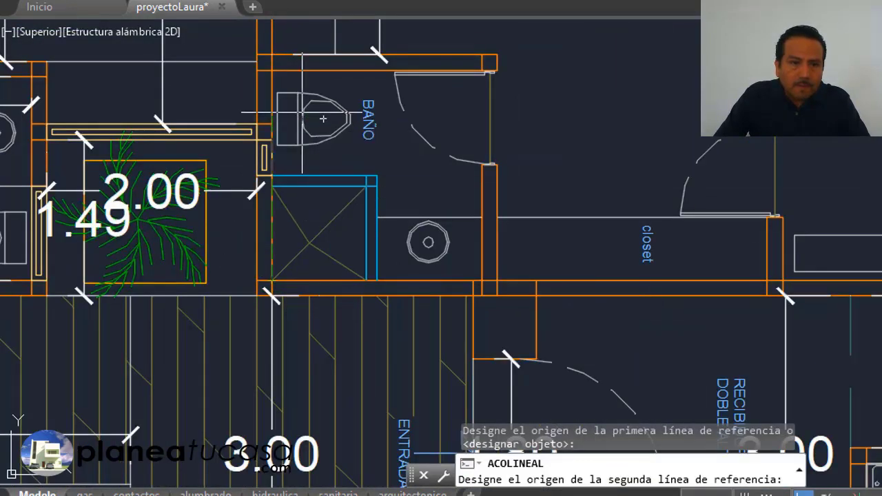
scroll(281, 80, "up", 3)
left_click(260, 57)
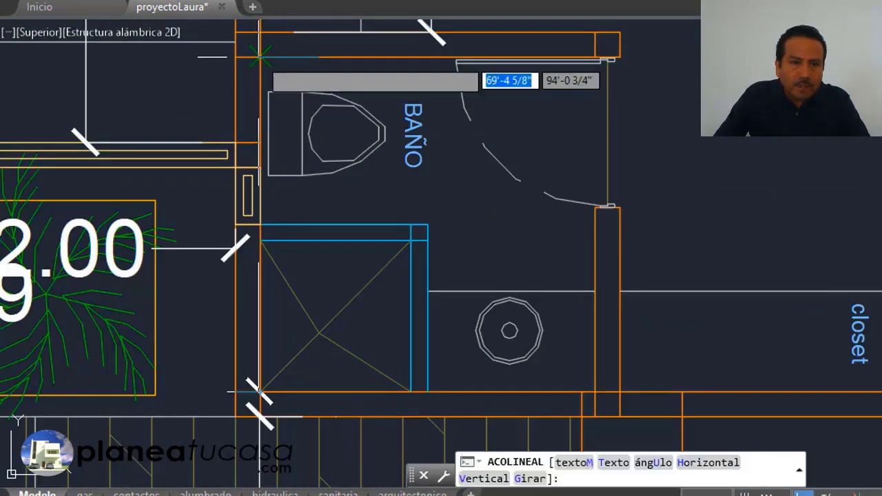
left_click(344, 227)
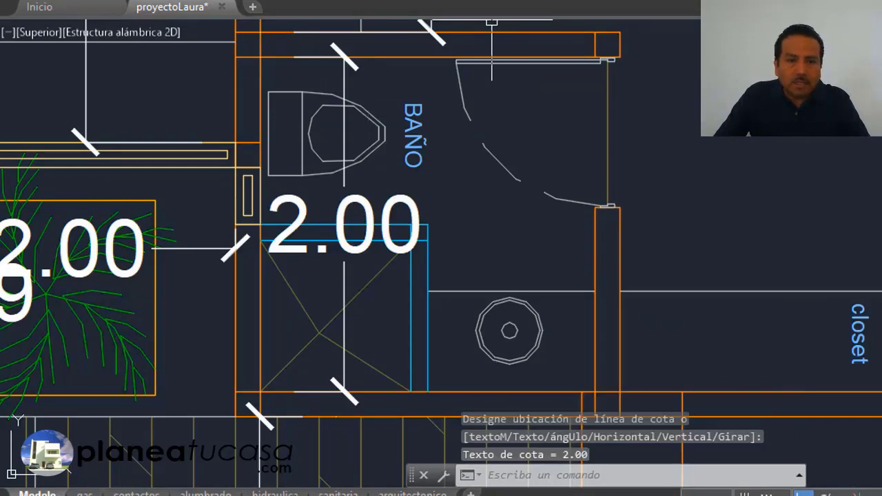
key("Return")
left_click(260, 392)
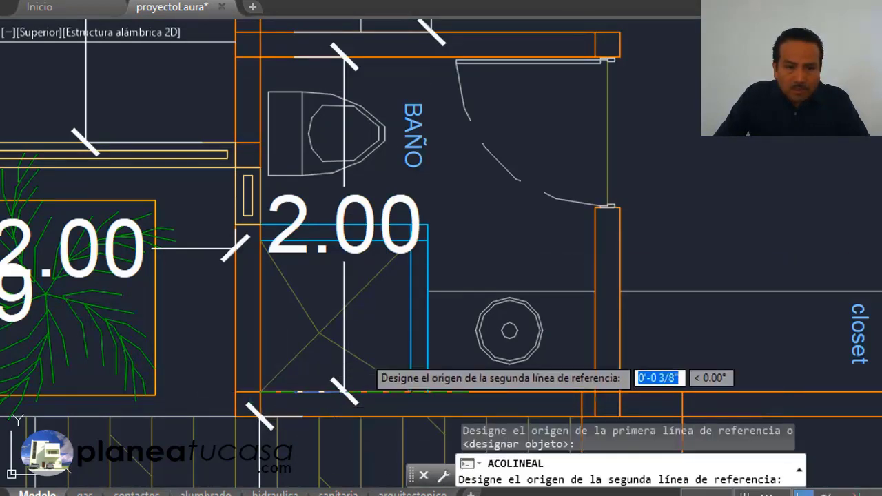
scroll(366, 342, "down", 3)
scroll(528, 345, "up", 4)
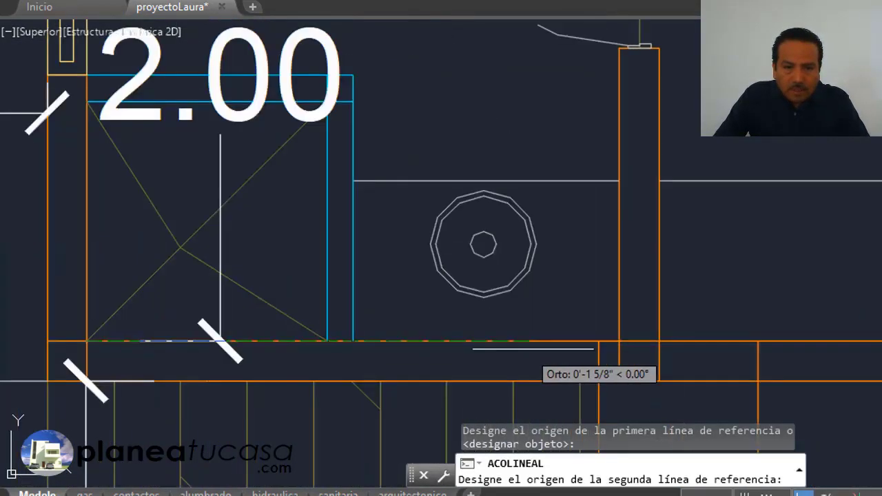
left_click(619, 340)
scroll(619, 340, "down", 3)
scroll(548, 289, "up", 3)
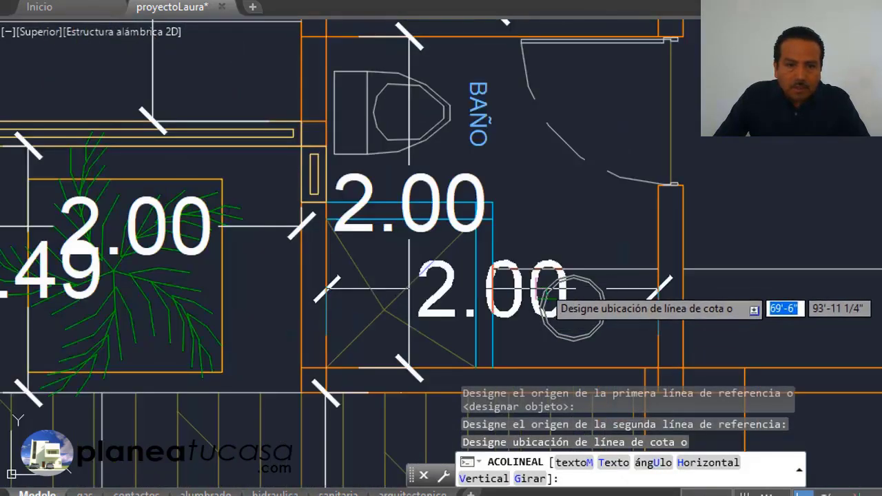
left_click(580, 279)
scroll(427, 220, "down", 3)
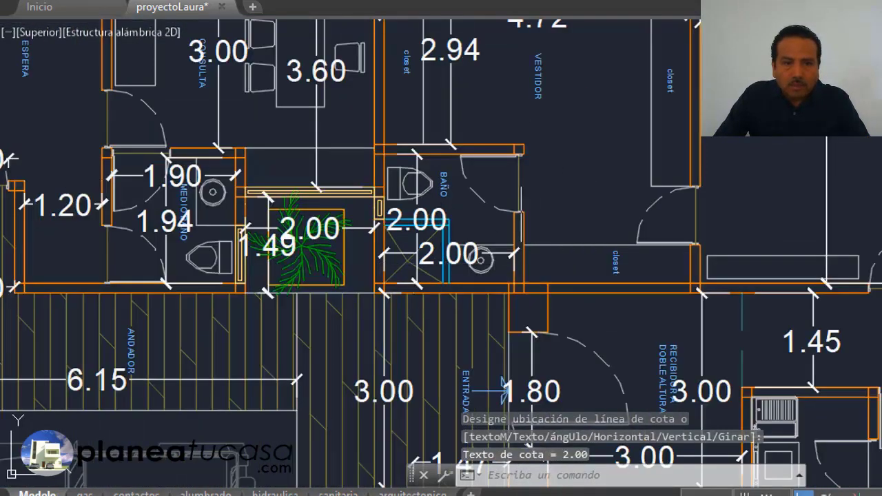
scroll(391, 288, "down", 3)
scroll(599, 117, "up", 3)
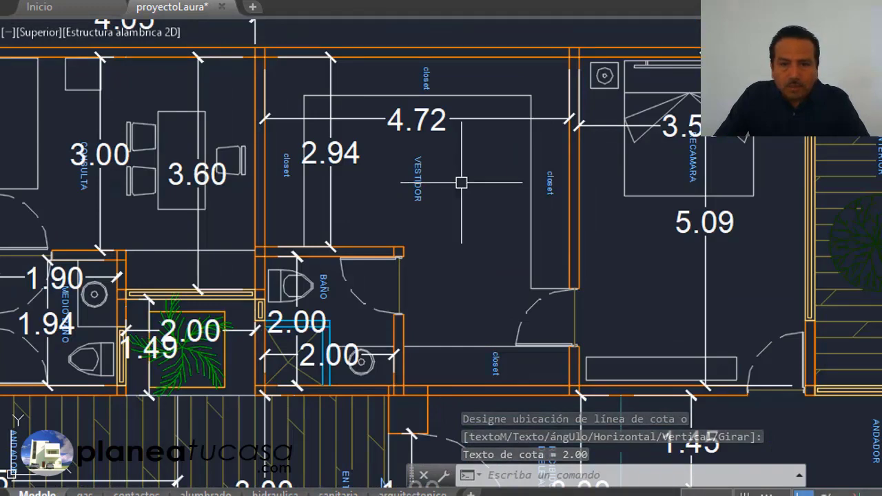
scroll(461, 183, "down", 3)
scroll(707, 153, "up", 3)
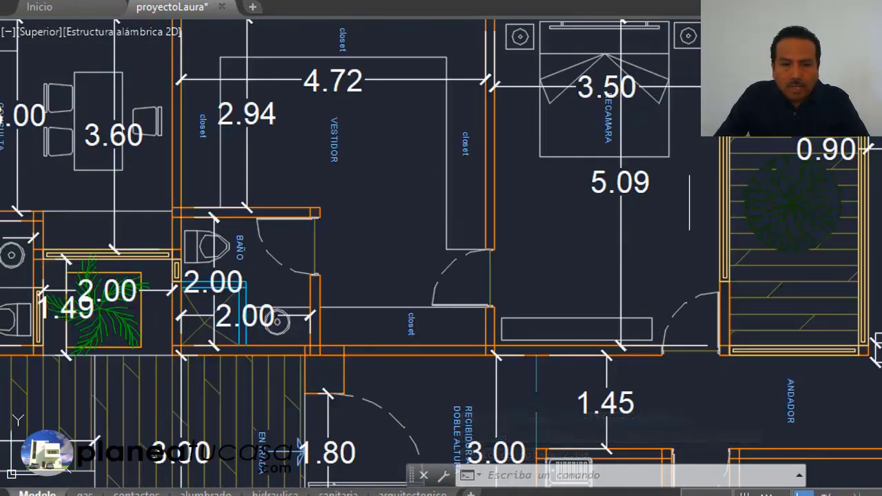
scroll(609, 140, "down", 3)
scroll(800, 103, "up", 3)
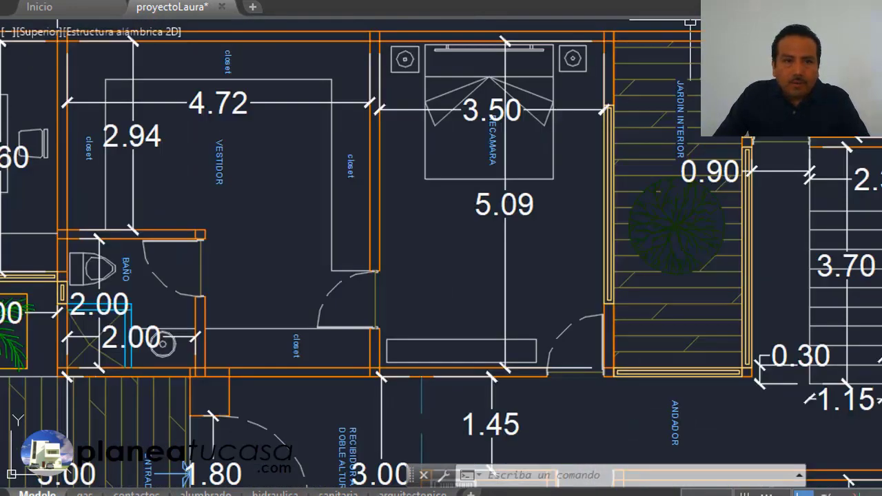
Add a 2.00 width dimension across the interior garden using ACL.
type("acl")
key("Return")
scroll(747, 24, "up", 4)
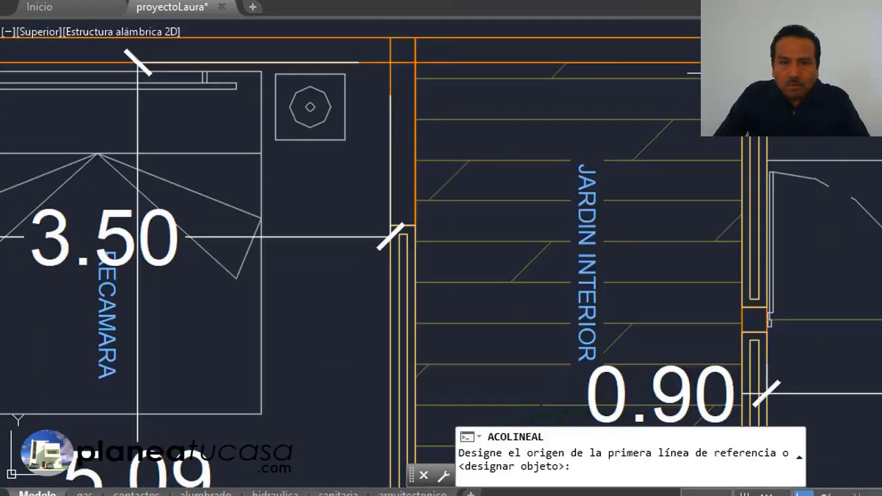
left_click(743, 62)
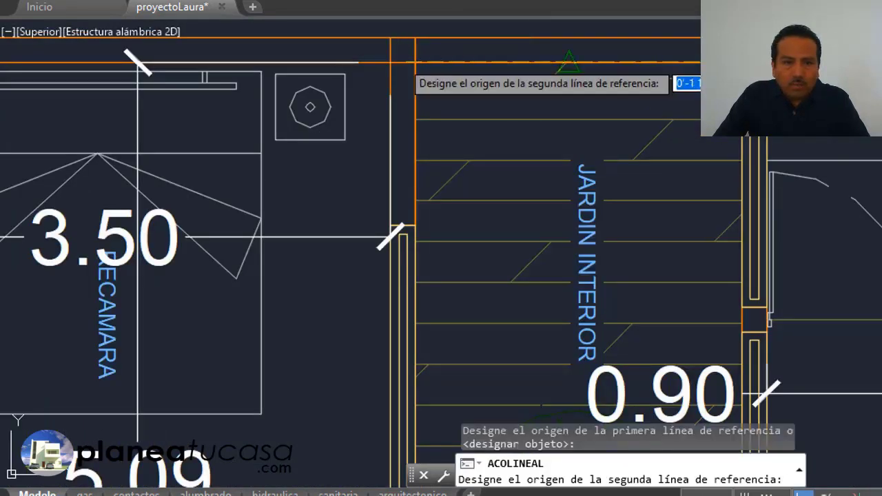
left_click(415, 62)
left_click(572, 137)
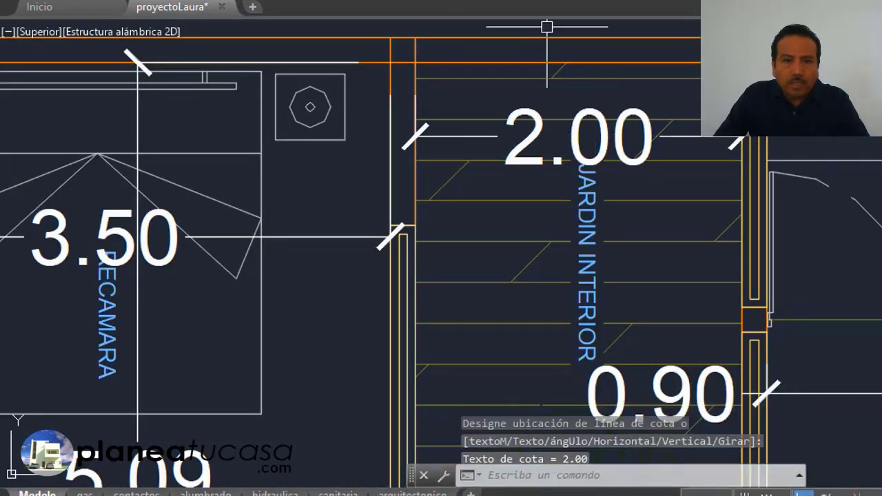
Add a 5.09 length dimension beside the interior garden.
key("Return")
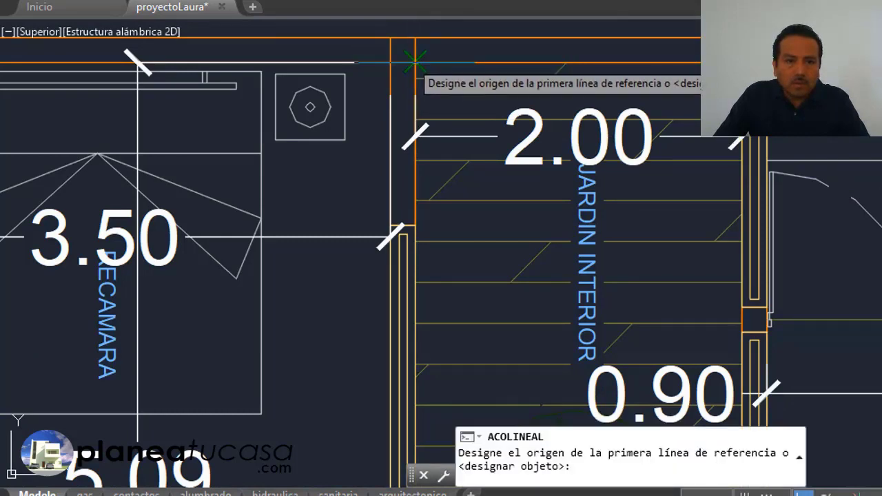
left_click(413, 63)
scroll(502, 33, "down", 8)
scroll(490, 146, "up", 8)
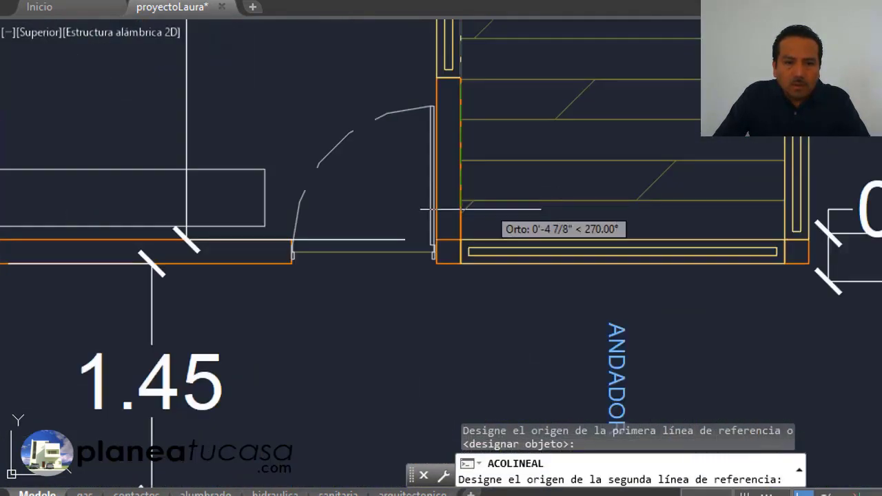
scroll(484, 204, "up", 2)
left_click(448, 254)
scroll(448, 256, "down", 5)
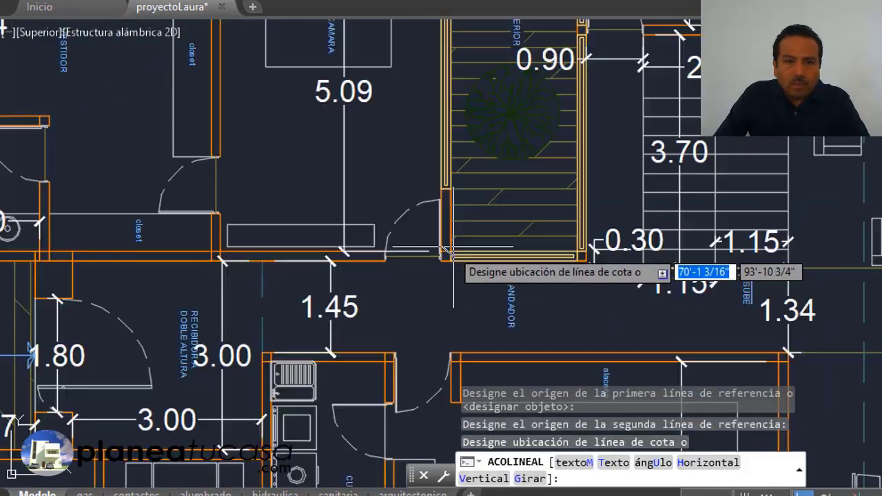
scroll(451, 255, "down", 2)
scroll(482, 204, "up", 2)
scroll(500, 136, "up", 4)
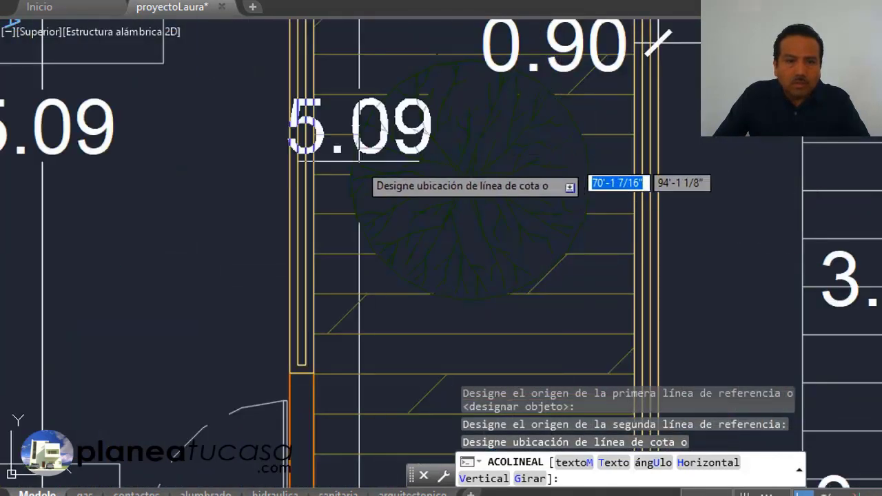
left_click(238, 157)
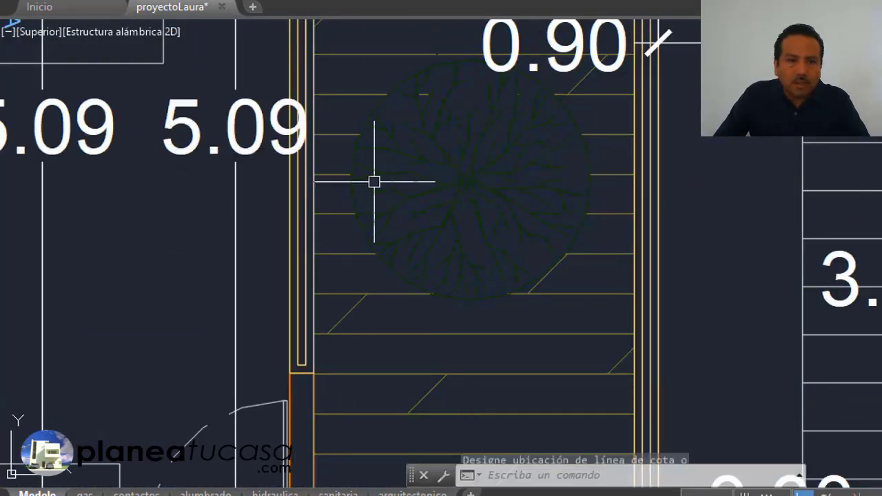
scroll(414, 193, "down", 6)
scroll(437, 199, "up", 2)
scroll(448, 234, "up", 2)
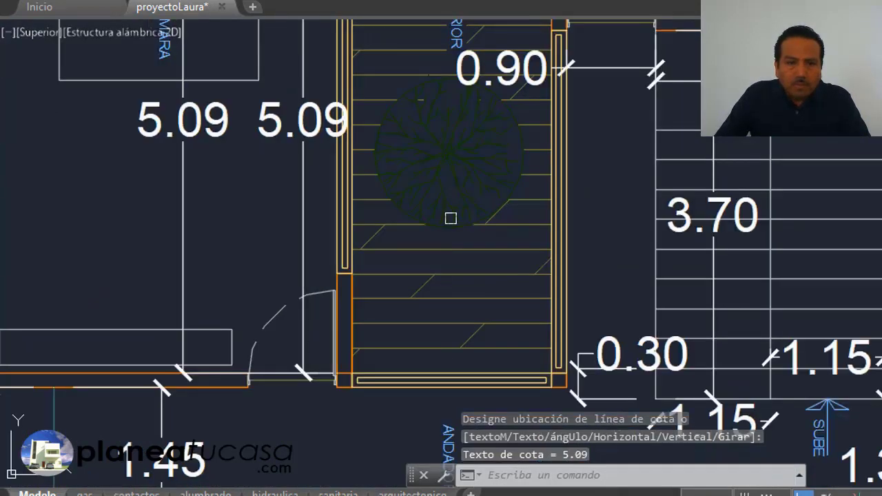
scroll(451, 207, "down", 2)
scroll(516, 179, "down", 2)
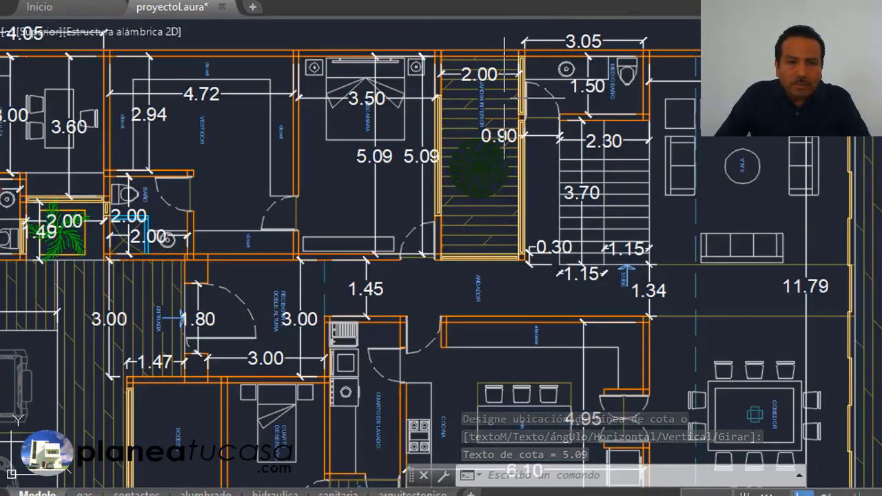
scroll(633, 136, "down", 2)
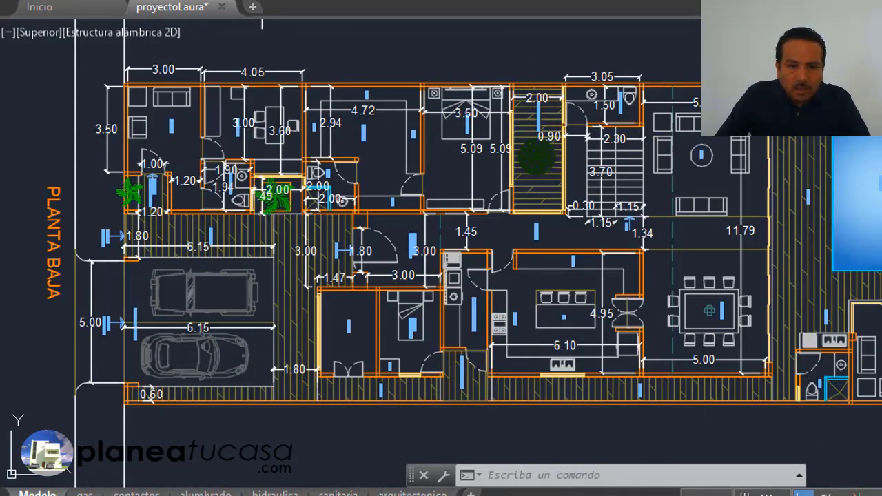
Add a 1.80 width dimension across the laundry room with ACOLINEAL.
scroll(501, 390, "up", 2)
scroll(535, 331, "down", 2)
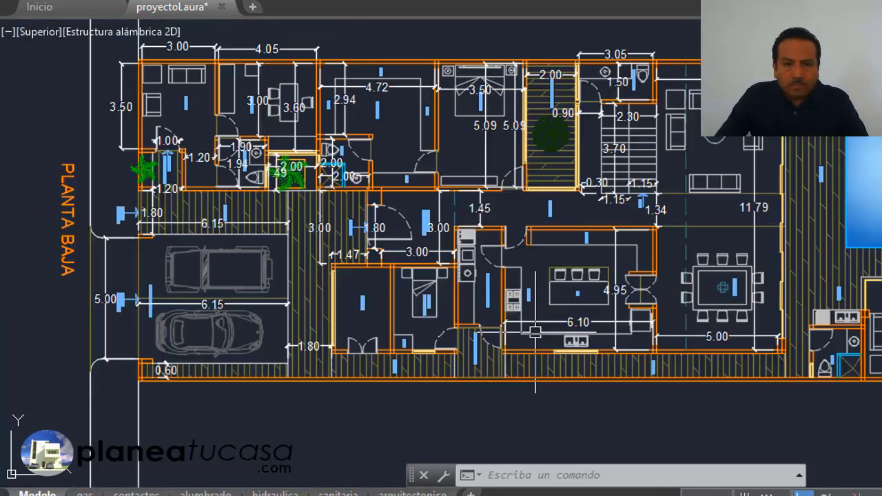
scroll(495, 336, "up", 1)
scroll(482, 336, "up", 2)
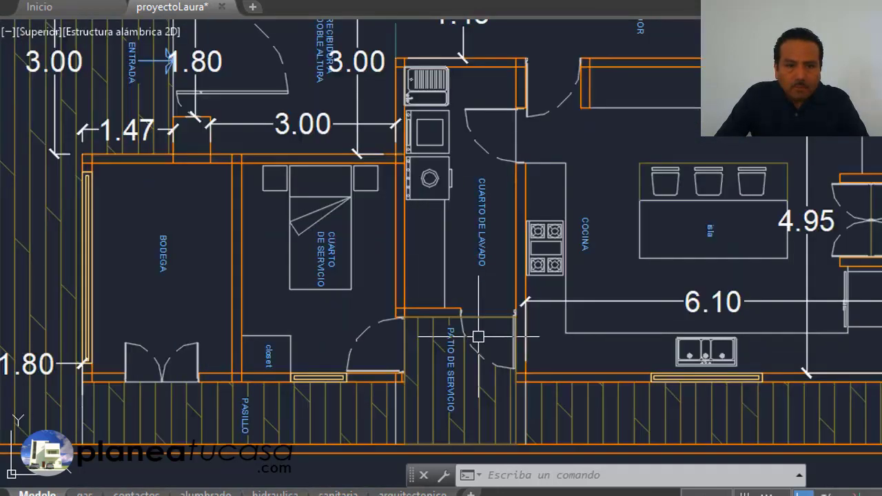
scroll(485, 82, "up", 2)
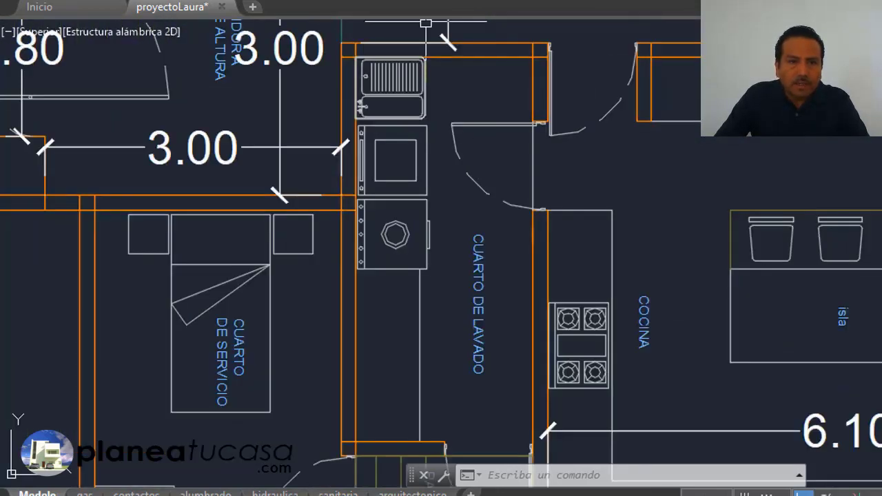
type("acolineal")
key("Return")
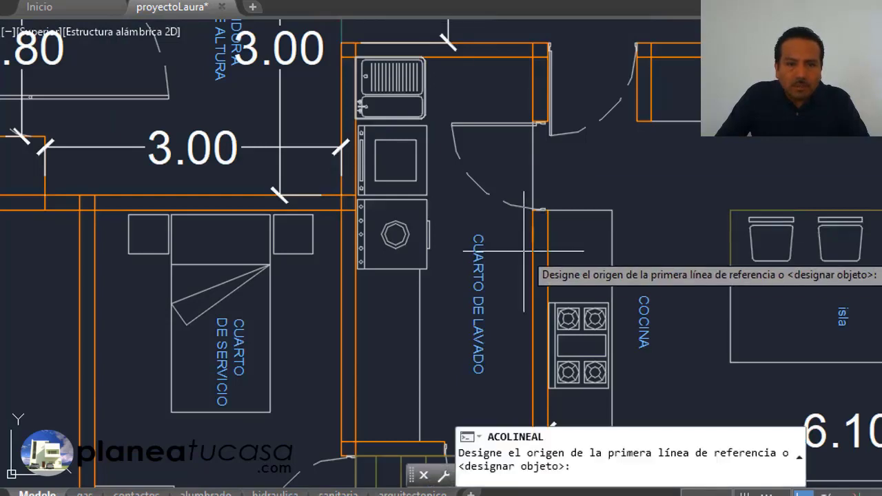
left_click(541, 213)
scroll(376, 206, "up", 2)
scroll(376, 205, "up", 2)
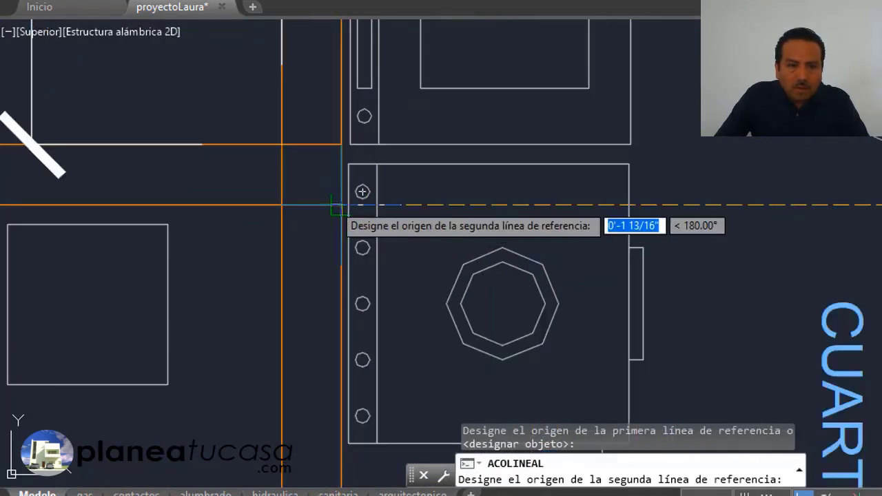
left_click(341, 205)
left_click(667, 193)
scroll(549, 84, "down", 3)
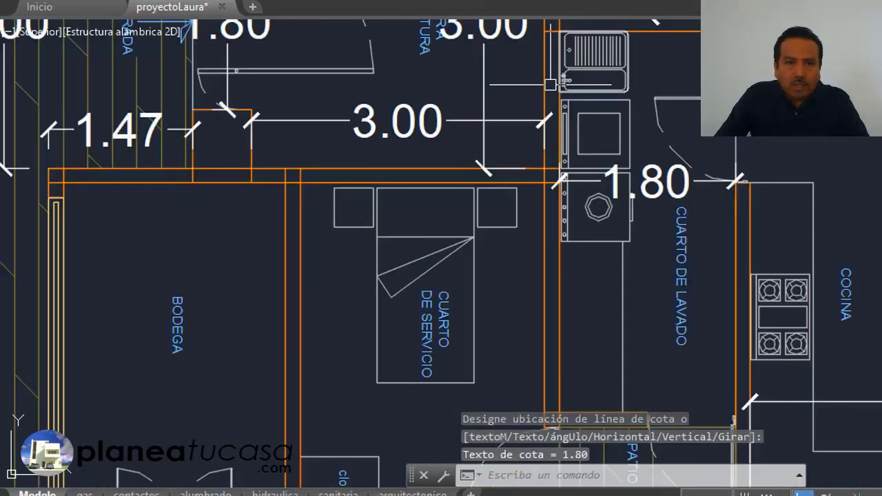
Add a 3.90 length dimension to the laundry room beside the 1.80.
key("Return")
scroll(617, 237, "down", 2)
scroll(602, 138, "up", 2)
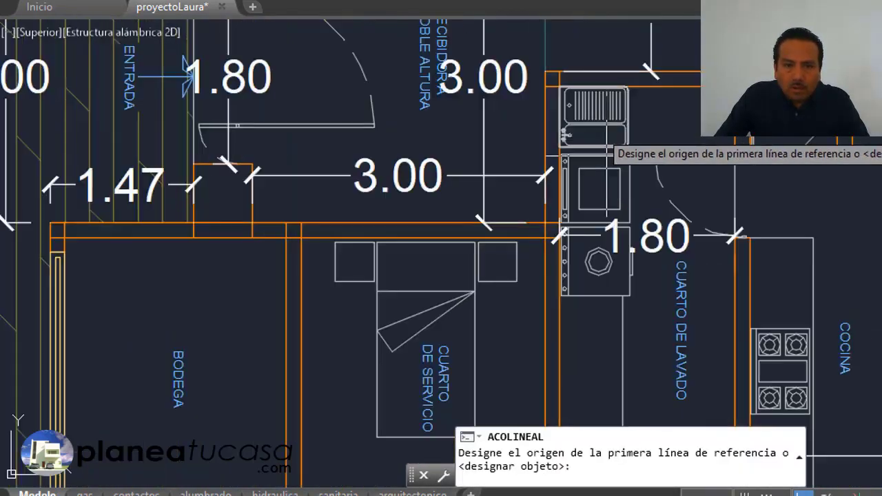
scroll(580, 93, "up", 3)
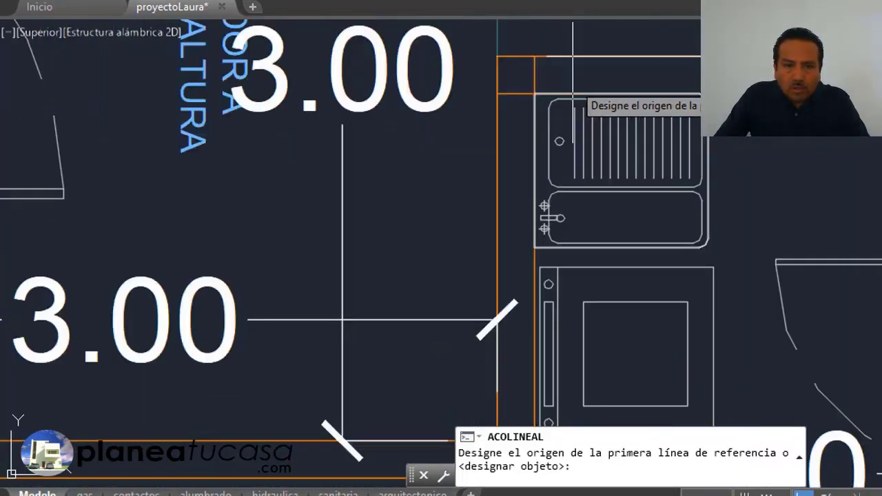
left_click(534, 92)
scroll(534, 91, "down", 2)
scroll(584, 231, "down", 3)
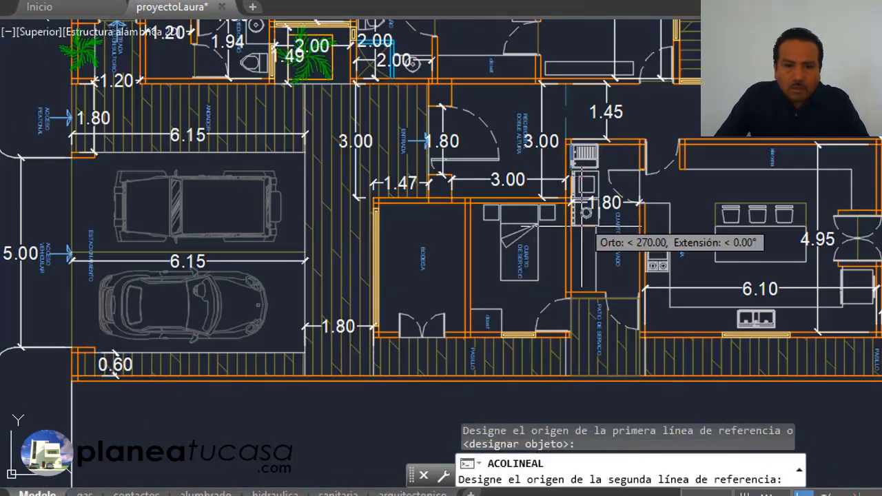
scroll(584, 231, "up", 3)
left_click(648, 299)
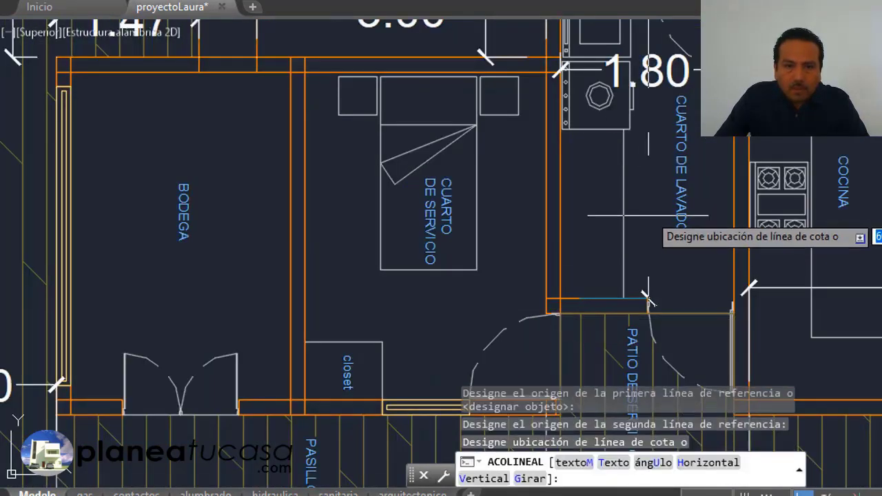
left_click(647, 110)
scroll(552, 226, "down", 3)
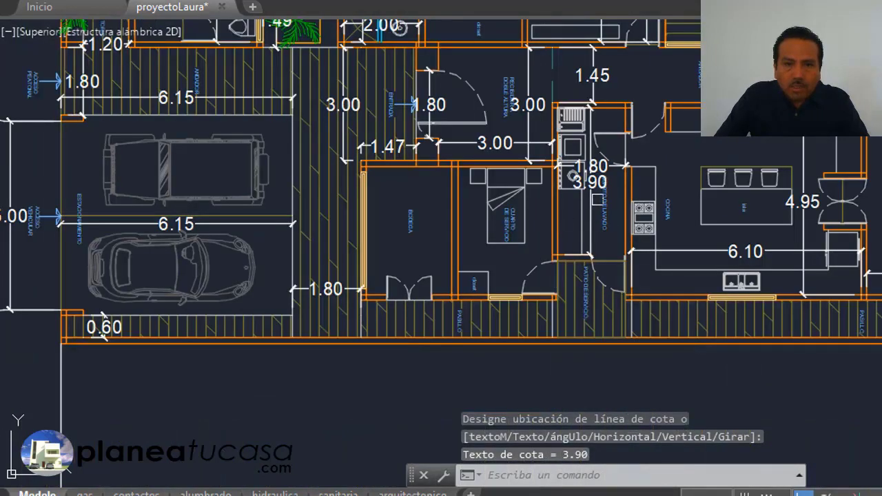
scroll(606, 178, "up", 2)
scroll(618, 131, "down", 1)
scroll(529, 228, "up", 1)
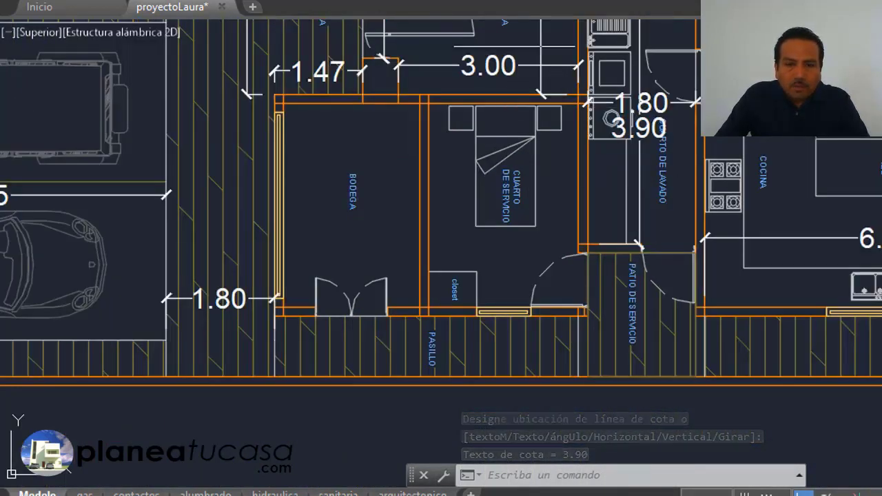
Dimension the service bedroom with a 2.50 width and a 3.40 length.
key("Return")
scroll(469, 103, "up", 2)
scroll(434, 97, "up", 2)
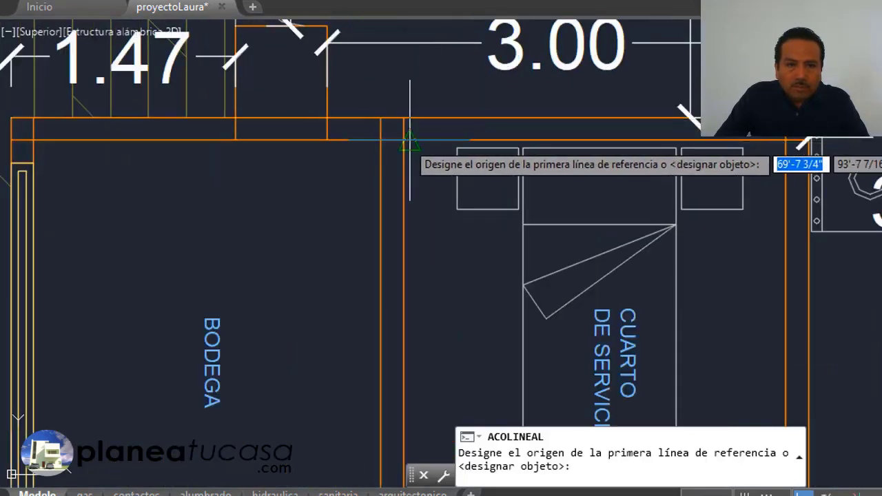
left_click(404, 140)
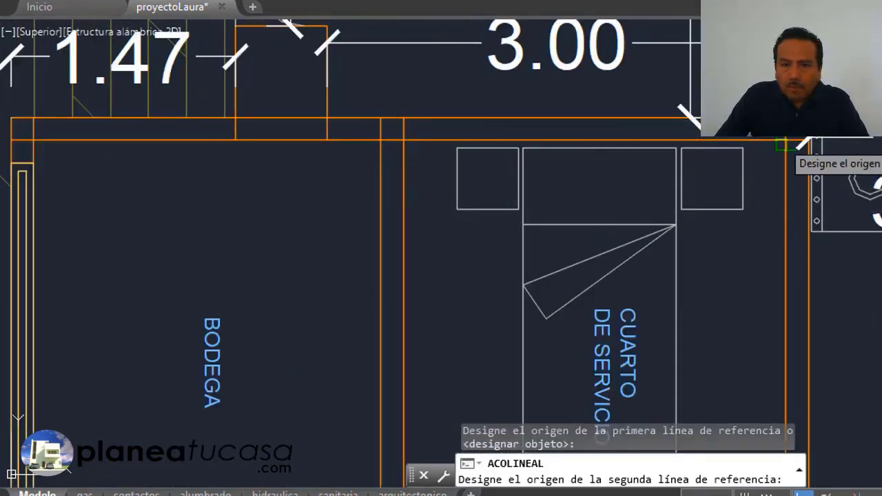
left_click(786, 142)
left_click(655, 224)
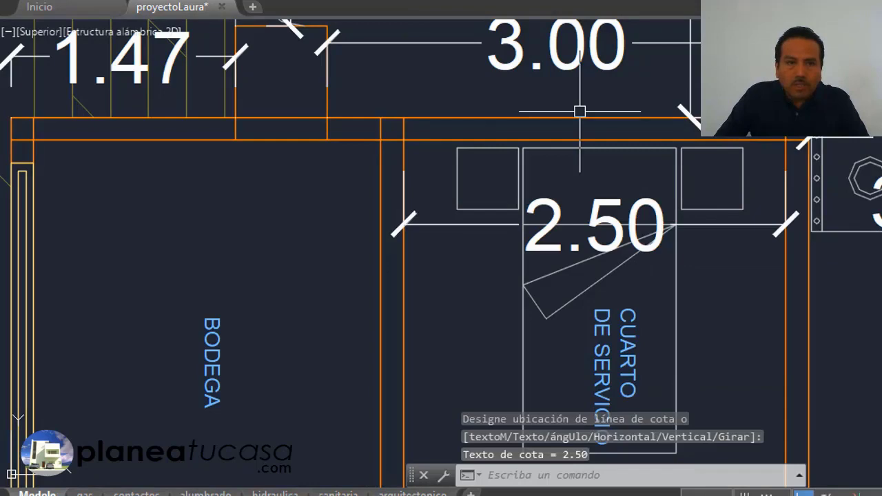
key("Return")
scroll(565, 62, "down", 2)
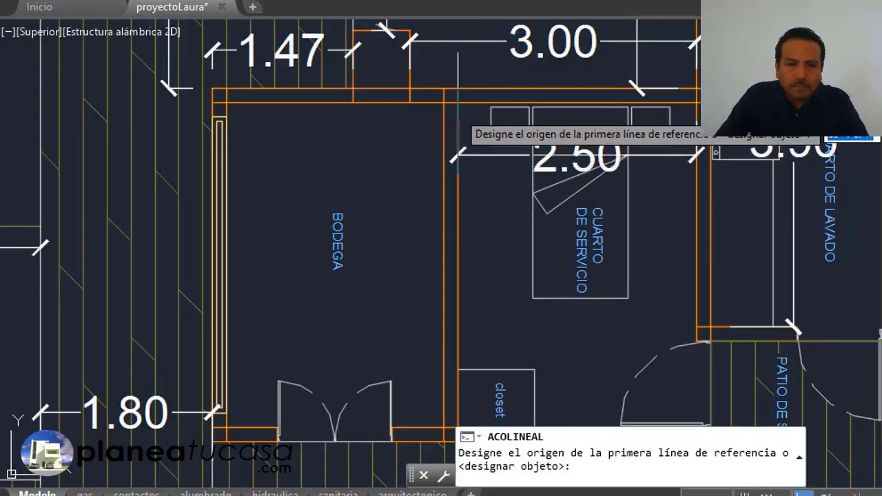
left_click(457, 102)
scroll(455, 117, "down", 2)
scroll(454, 303, "up", 3)
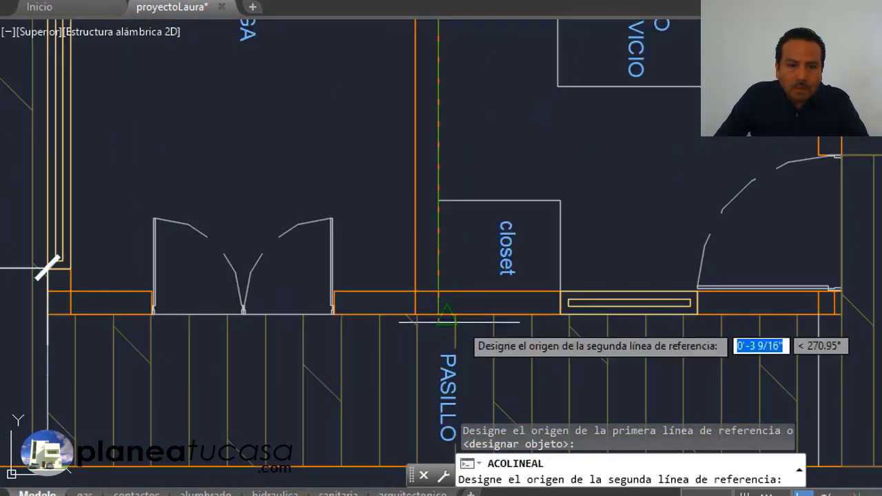
scroll(433, 295, "up", 2)
left_click(433, 295)
scroll(432, 290, "down", 2)
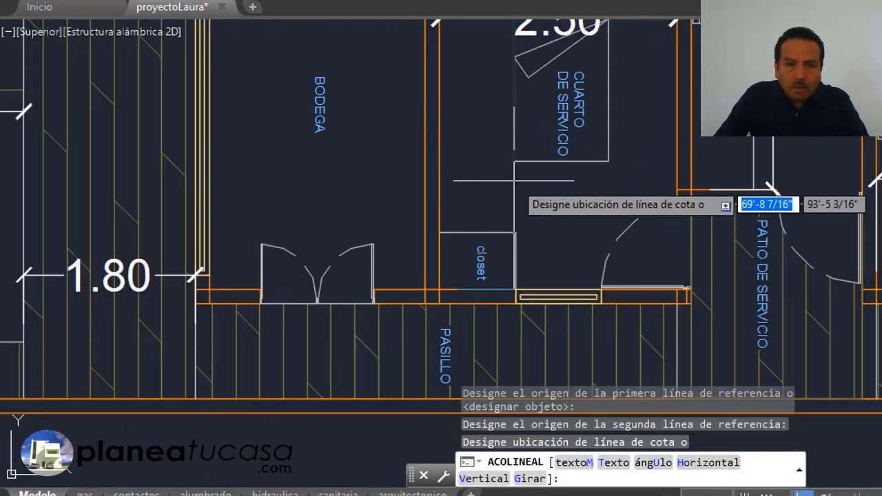
left_click(491, 178)
scroll(510, 176, "down", 2)
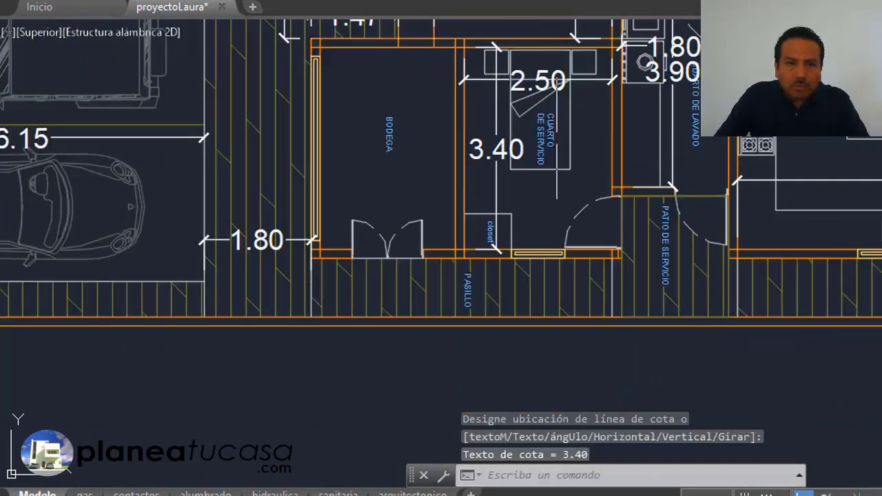
Dimension the BODEGA storeroom with a 2.27 width and a 3.40 length.
key("Return")
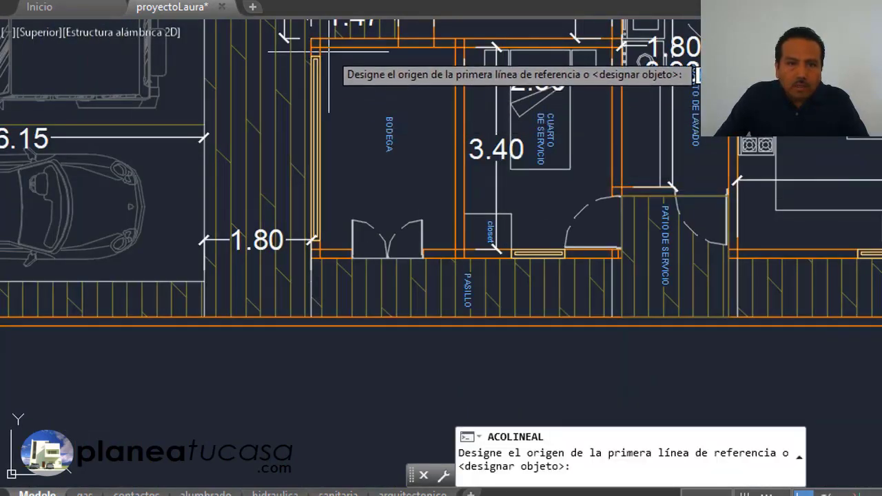
scroll(324, 55, "up", 2)
scroll(319, 49, "up", 2)
left_click(318, 67)
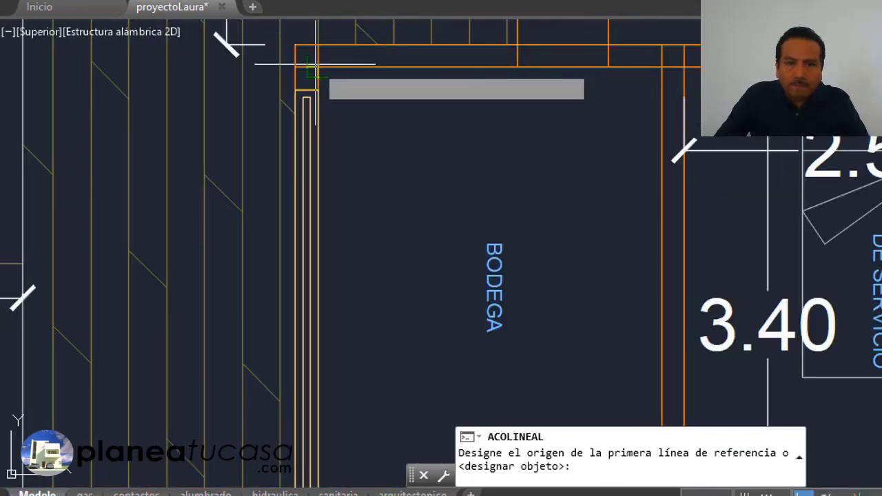
left_click(660, 67)
left_click(508, 124)
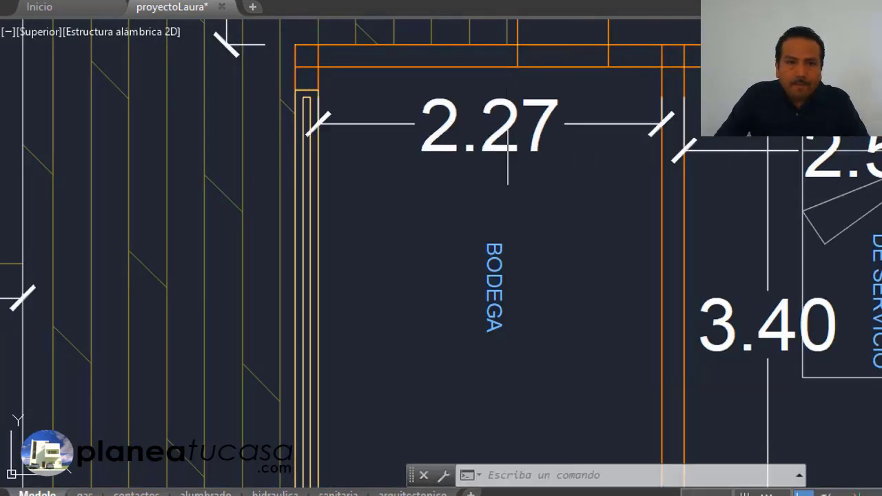
key("Return")
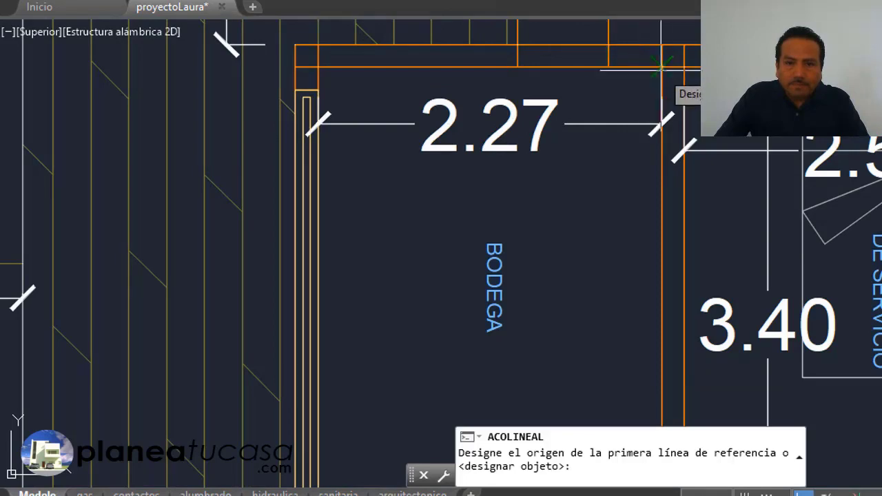
left_click(660, 67)
scroll(661, 69, "down", 3)
scroll(661, 276, "down", 2)
scroll(670, 262, "up", 5)
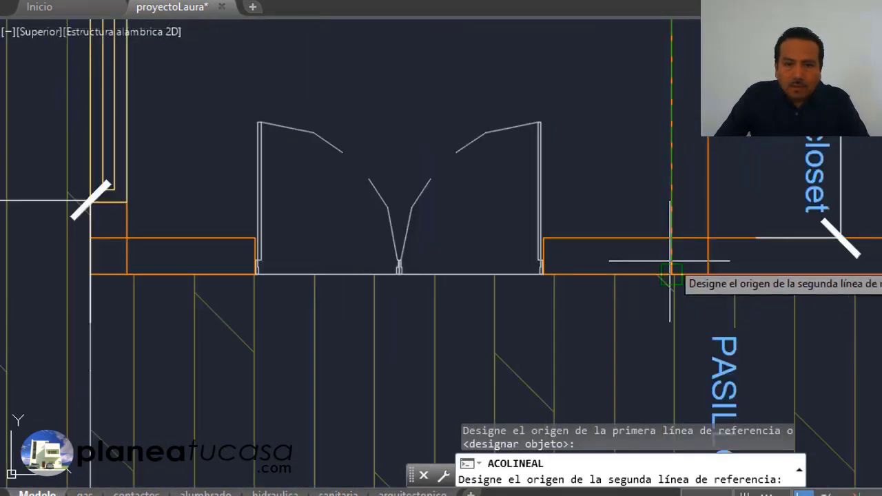
left_click(672, 241)
scroll(672, 241, "down", 6)
scroll(652, 165, "down", 3)
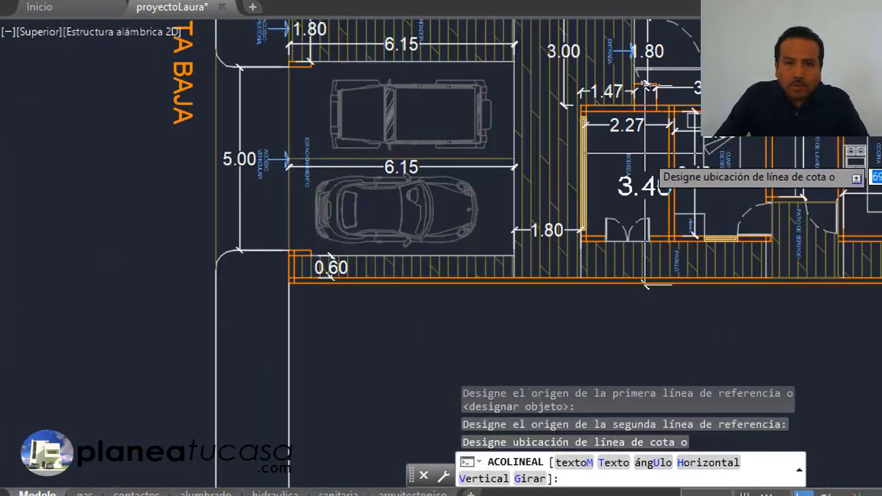
scroll(646, 153, "up", 4)
left_click(641, 189)
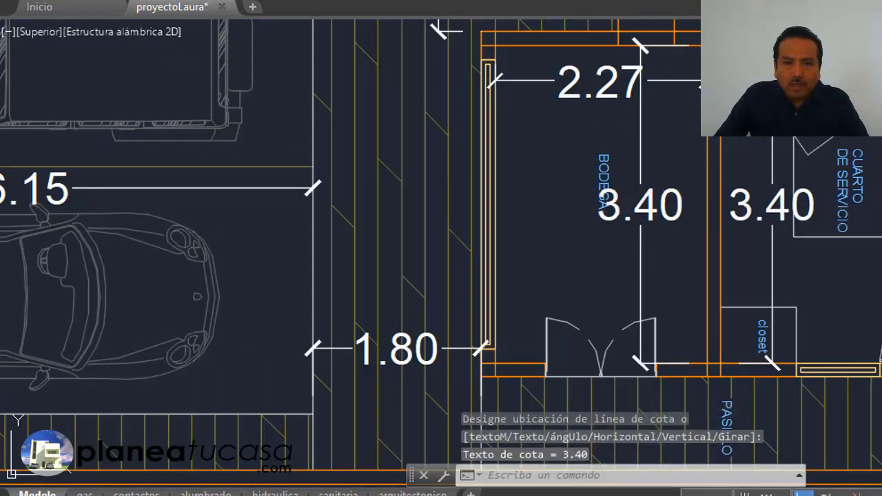
scroll(462, 195, "down", 4)
scroll(696, 283, "up", 4)
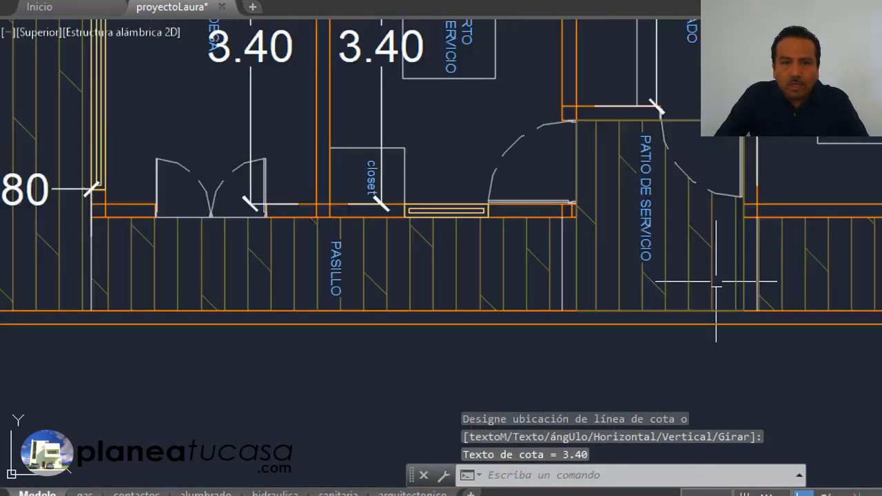
Add the vertical 2.04 dimension beside the service patio.
key("Return")
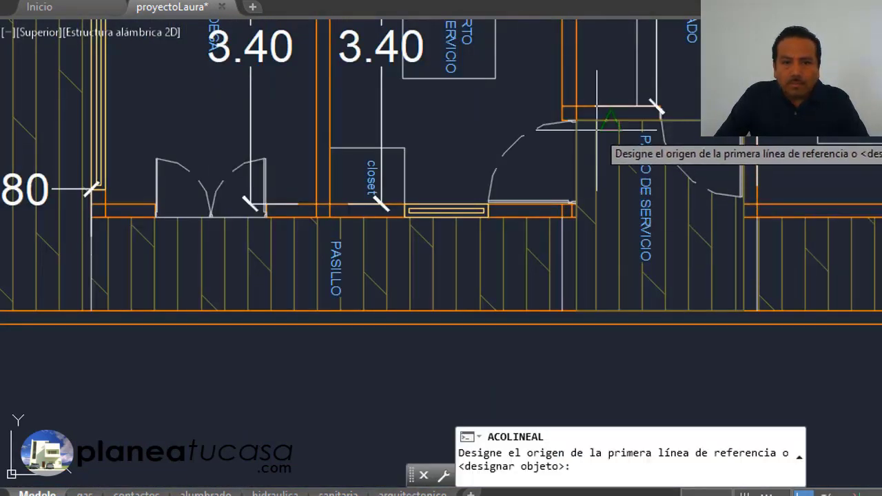
scroll(579, 128, "up", 4)
left_click(540, 109)
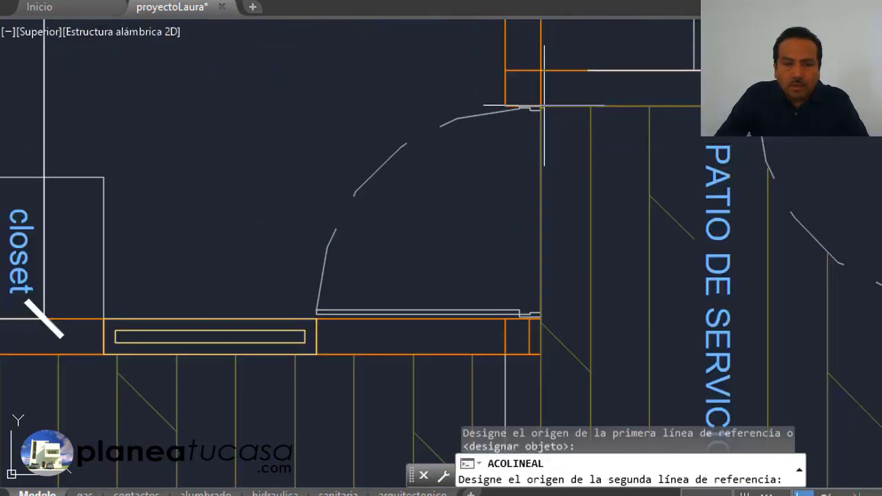
scroll(551, 145, "down", 5)
scroll(548, 234, "up", 3)
scroll(559, 234, "up", 3)
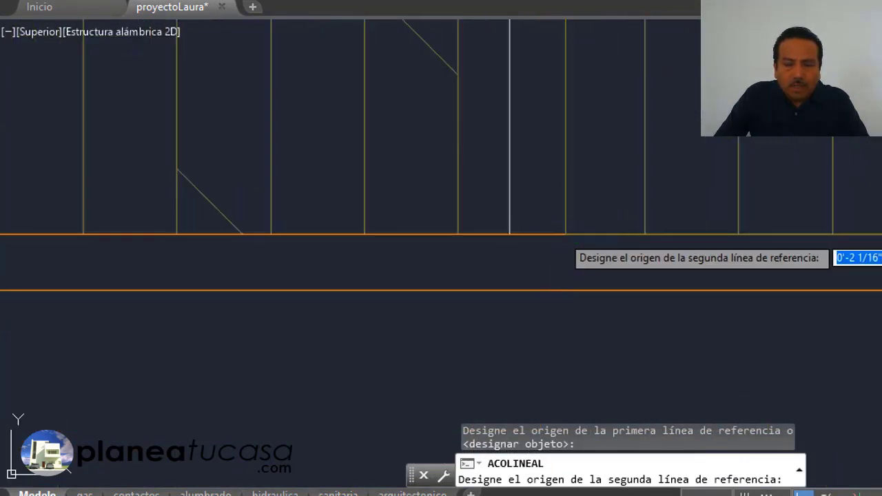
left_click(562, 238)
scroll(562, 234, "down", 4)
scroll(620, 232, "up", 2)
scroll(600, 202, "down", 2)
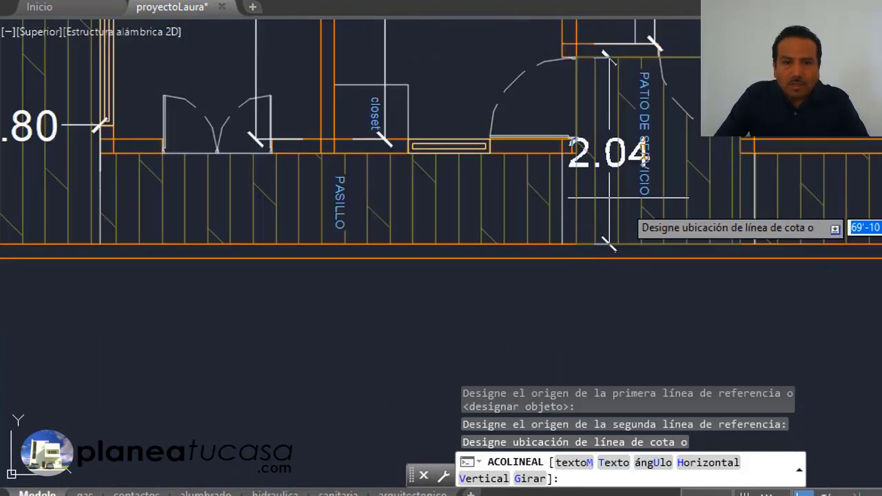
scroll(644, 157, "up", 2)
left_click(623, 131)
scroll(641, 207, "down", 2)
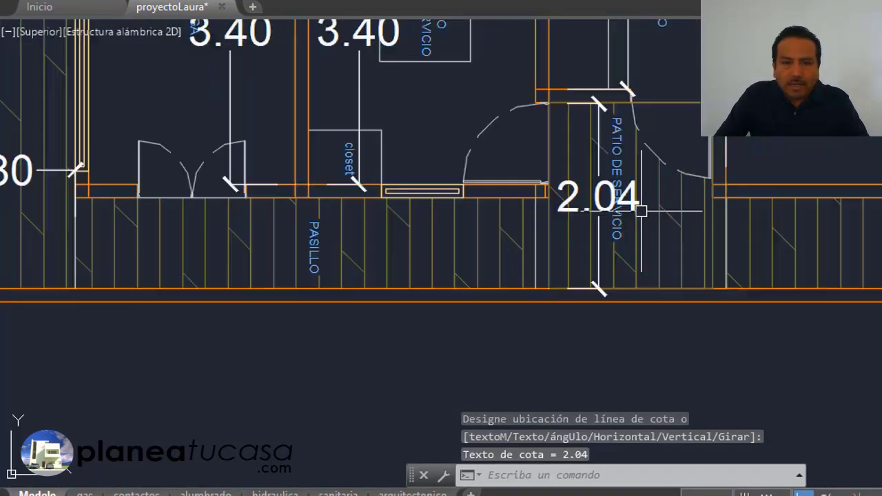
Add the horizontal 1.80 width dimension across the service patio.
key("Return")
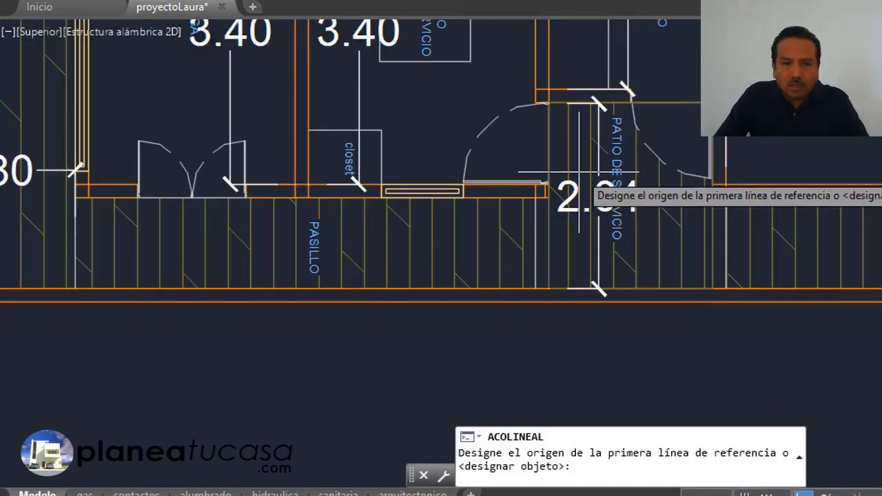
scroll(582, 190, "up", 5)
left_click(441, 219)
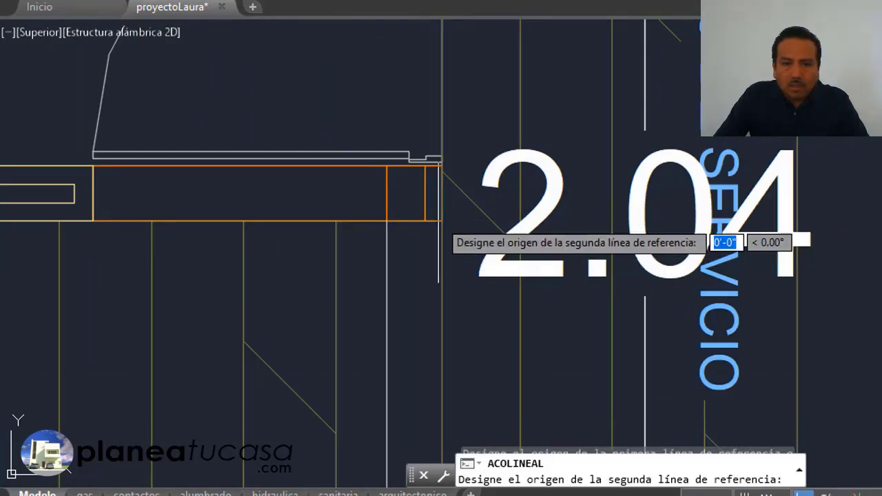
scroll(441, 220, "down", 3)
scroll(686, 217, "up", 2)
scroll(723, 219, "up", 2)
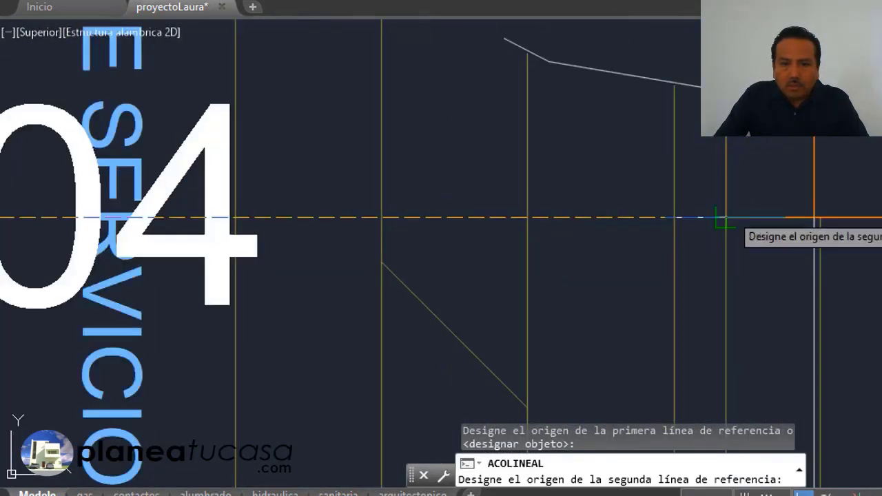
left_click(724, 219)
scroll(689, 228, "down", 2)
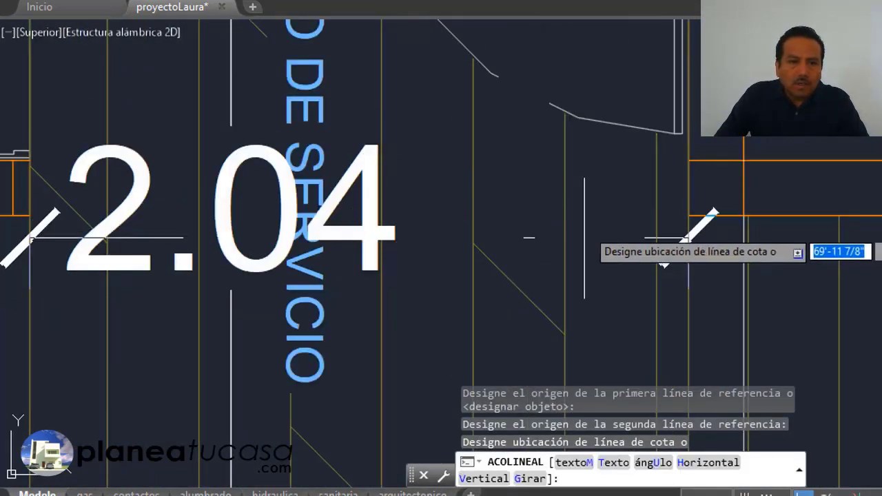
scroll(585, 221, "down", 2)
scroll(586, 262, "up", 2)
left_click(565, 282)
scroll(565, 275, "down", 2)
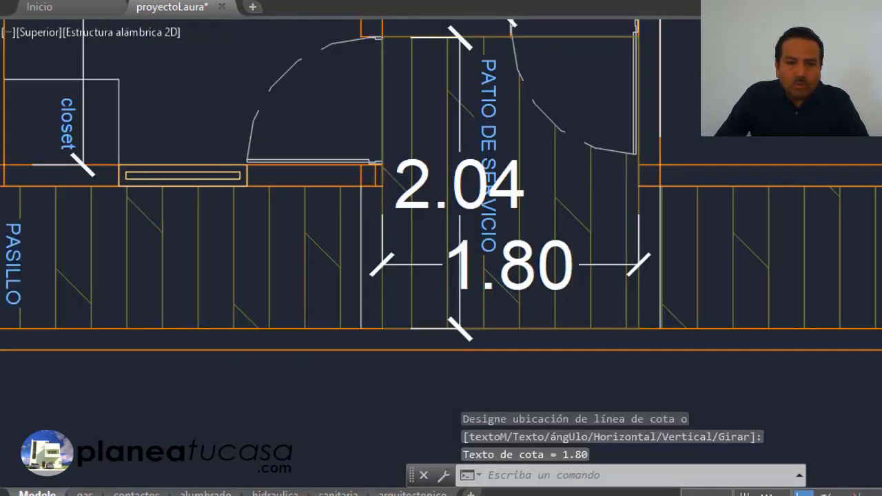
scroll(563, 256, "down", 2)
scroll(465, 204, "down", 2)
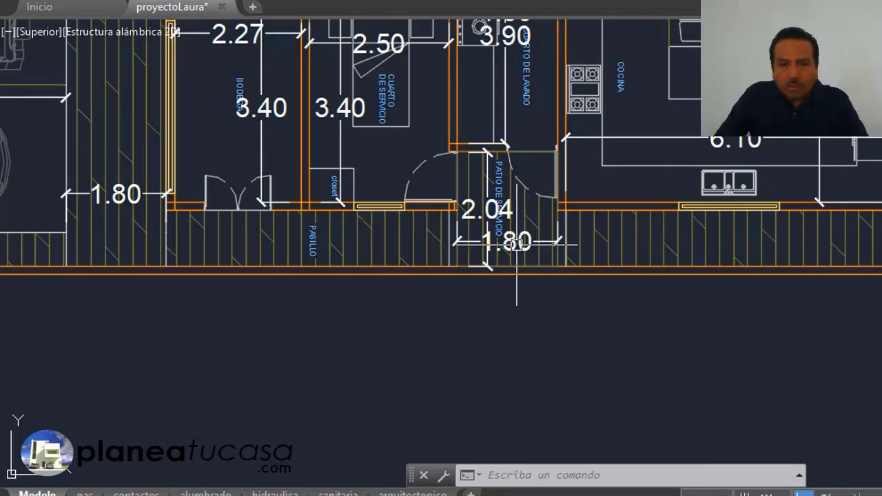
scroll(517, 243, "down", 3)
scroll(552, 273, "up", 2)
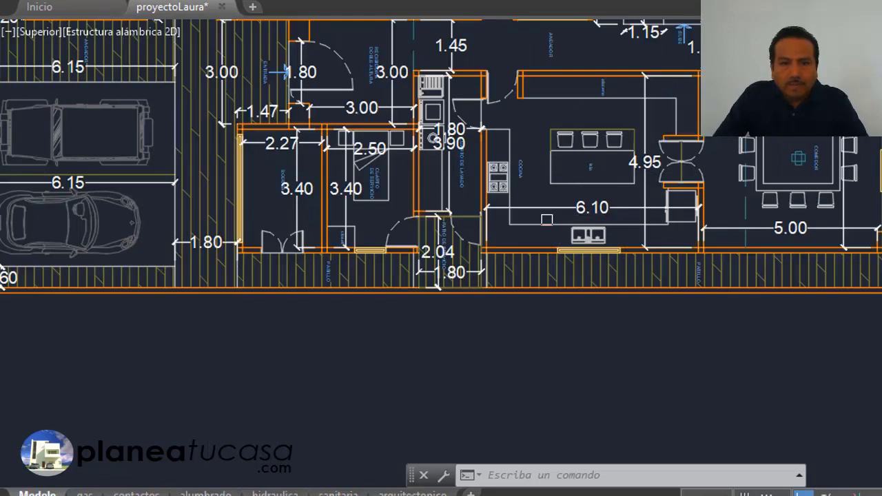
scroll(547, 219, "down", 4)
scroll(651, 209, "up", 2)
Run ACOLINEAL and place the horizontal 4.39 width dimension across the TV room.
scroll(724, 290, "up", 2)
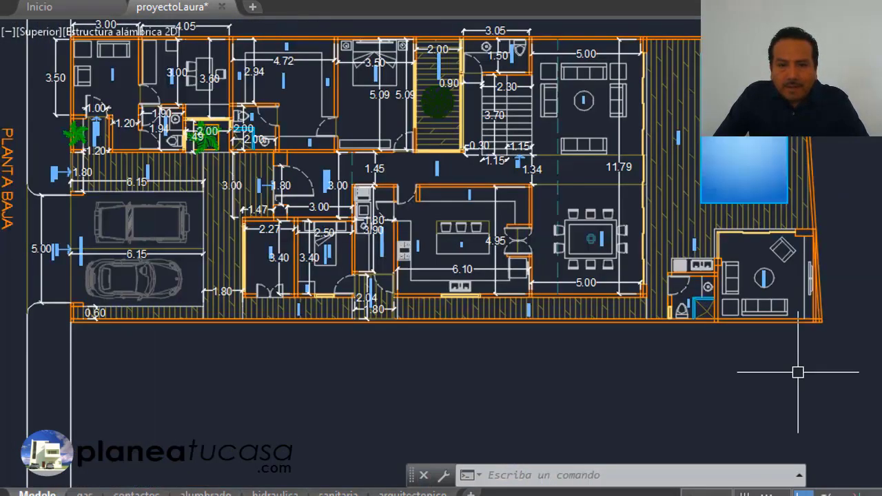
scroll(731, 314, "up", 3)
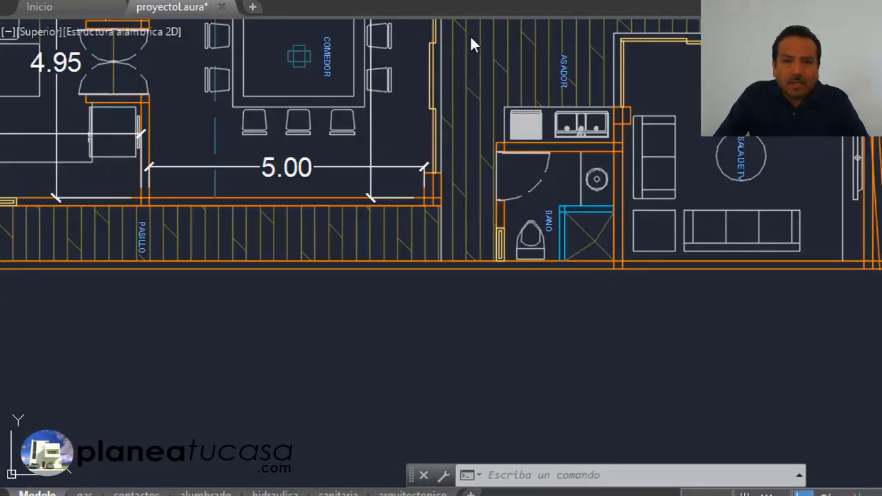
type("acolineal")
key("Return")
scroll(868, 158, "down", 2)
scroll(868, 179, "up", 3)
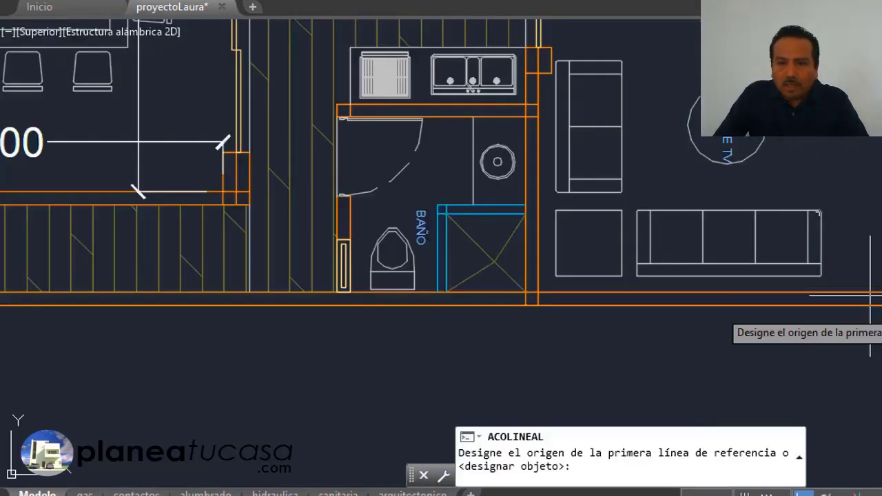
scroll(870, 296, "up", 2)
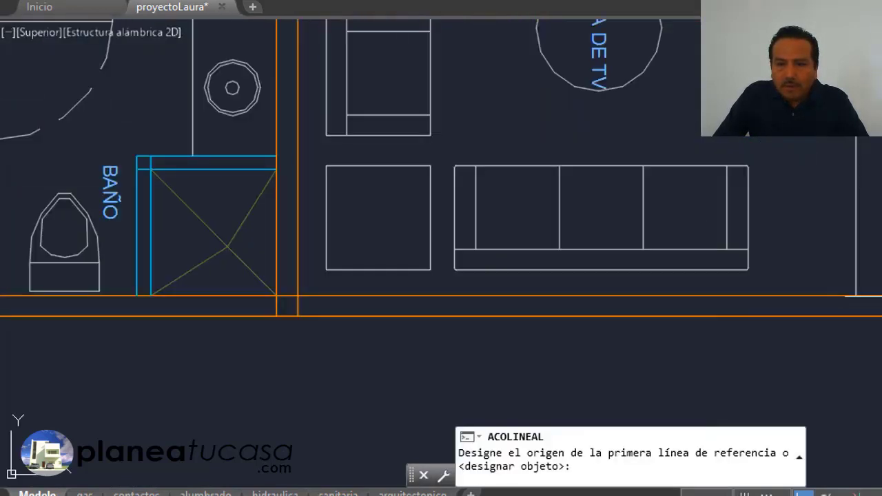
left_click(855, 296)
scroll(640, 297, "down", 3)
scroll(441, 304, "up", 3)
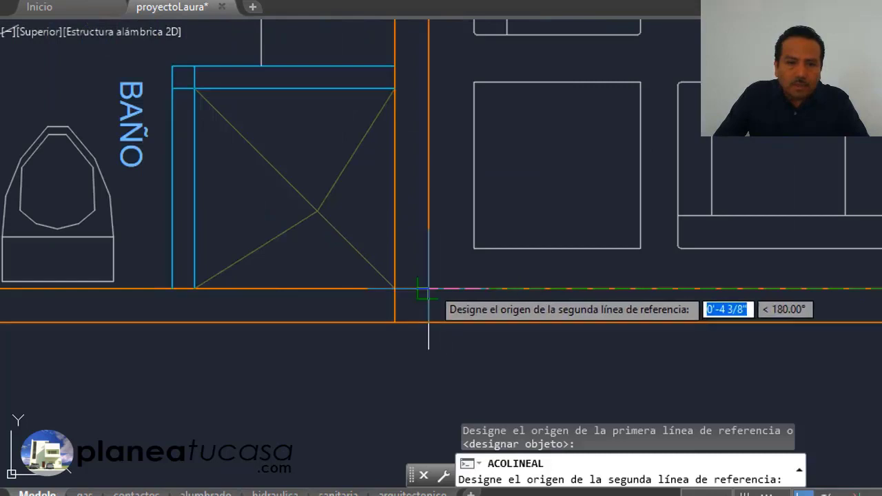
left_click(429, 288)
scroll(663, 242, "down", 2)
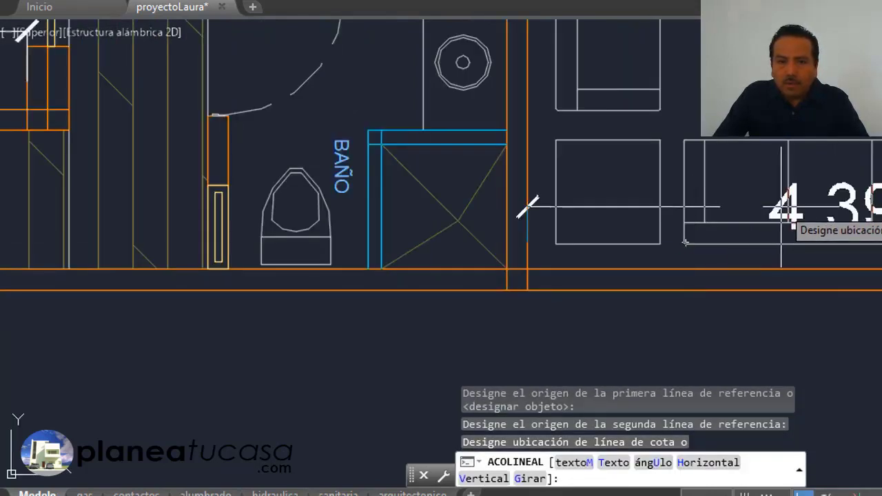
scroll(781, 207, "up", 2)
left_click(730, 233)
scroll(703, 256, "down", 4)
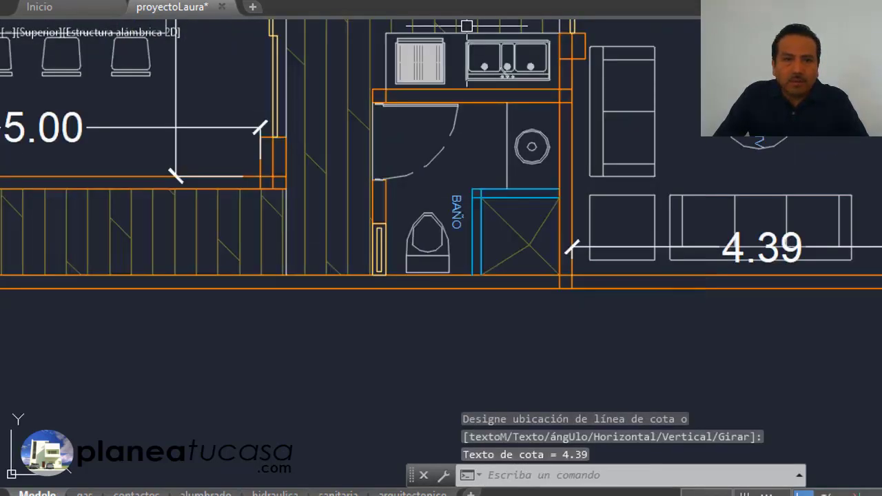
Place the vertical 3.85 depth dimension inside the TV room.
key("Return")
scroll(855, 283, "down", 2)
scroll(847, 193, "up", 3)
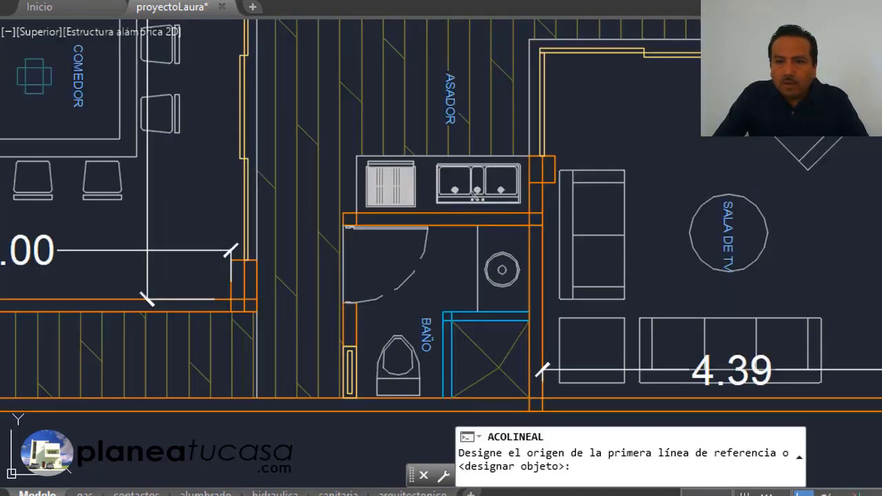
scroll(844, 176, "up", 5)
left_click(819, 181)
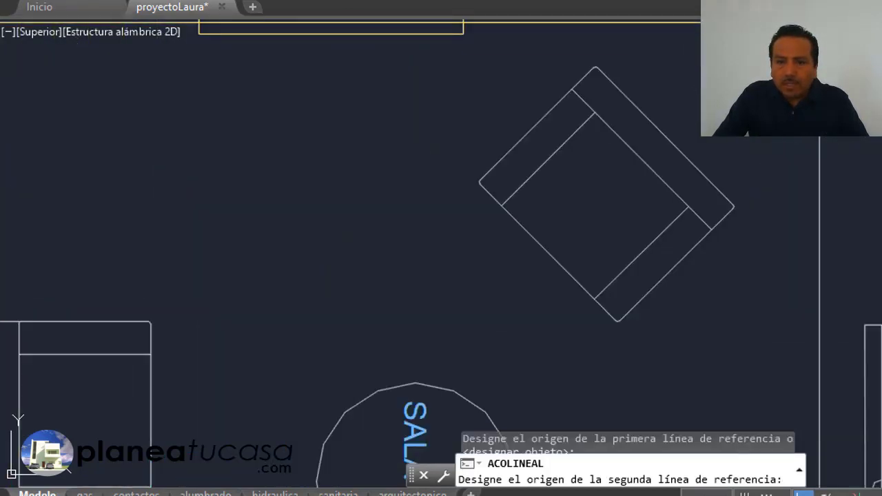
scroll(834, 181, "down", 3)
scroll(870, 373, "up", 2)
scroll(861, 386, "up", 2)
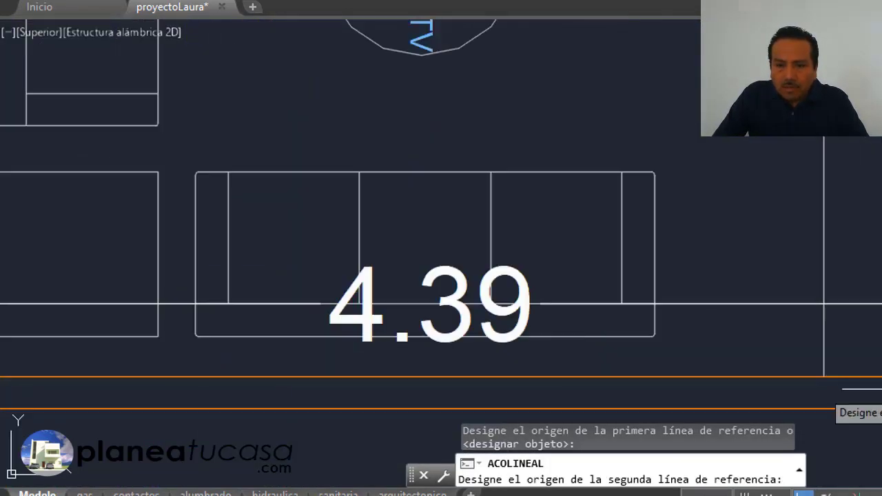
left_click(824, 376)
scroll(823, 375, "down", 3)
scroll(841, 331, "down", 2)
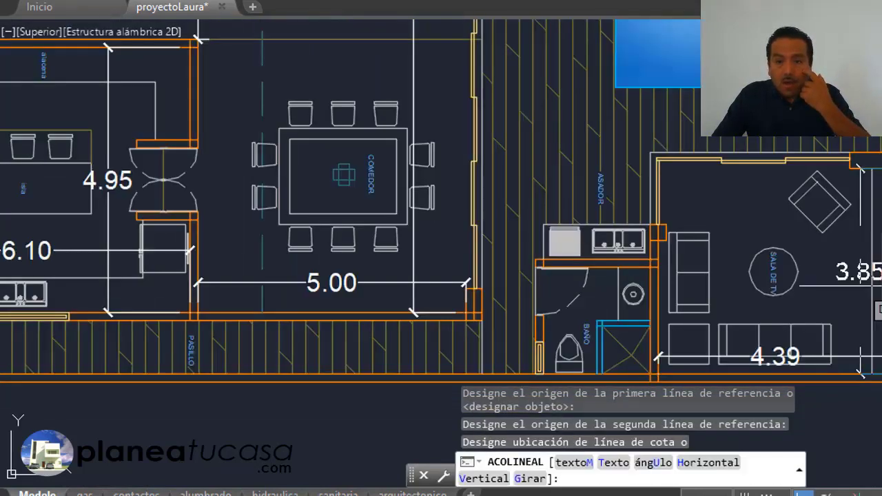
scroll(851, 284, "up", 3)
scroll(852, 284, "down", 2)
scroll(838, 303, "down", 2)
scroll(826, 314, "down", 2)
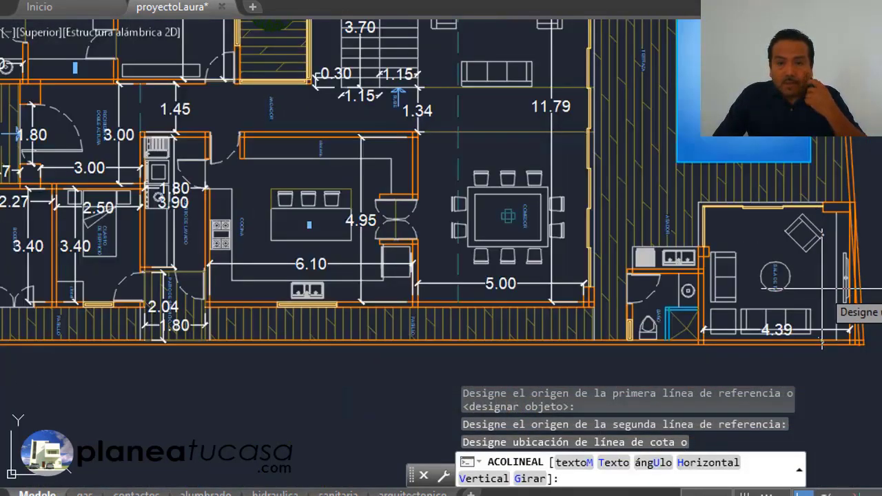
scroll(814, 322, "down", 2)
scroll(813, 327, "up", 3)
scroll(827, 290, "up", 2)
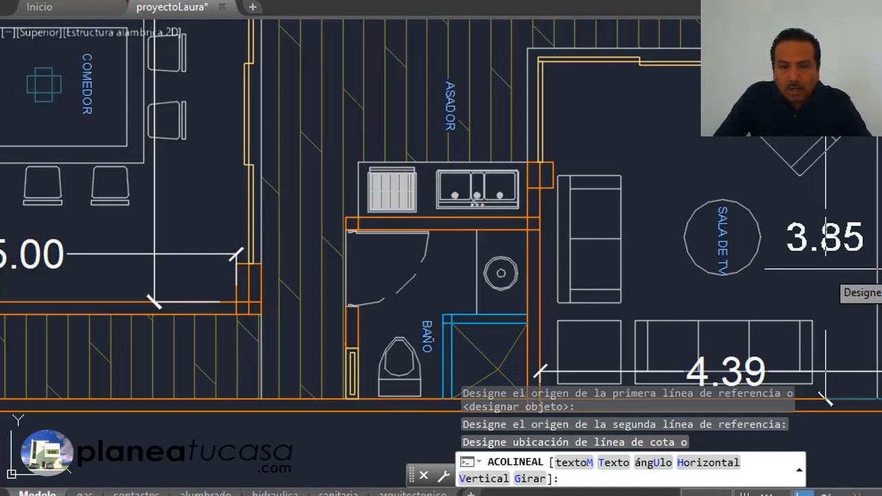
left_click(824, 269)
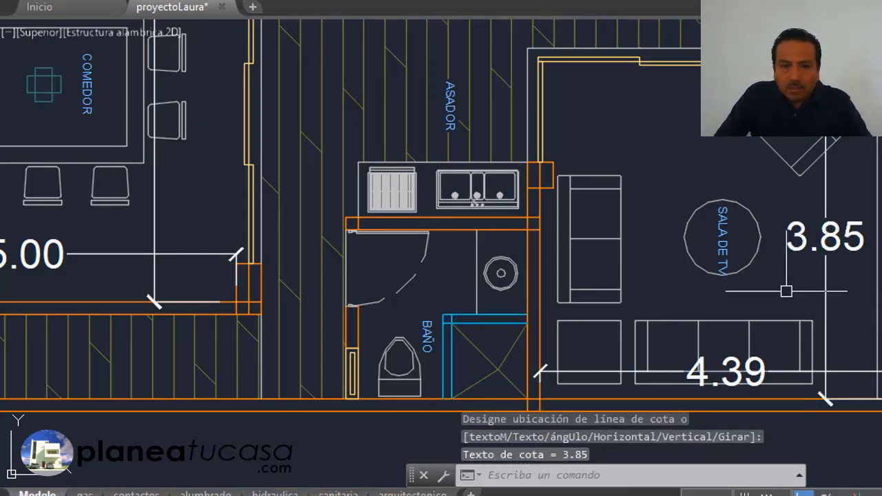
scroll(779, 269, "down", 2)
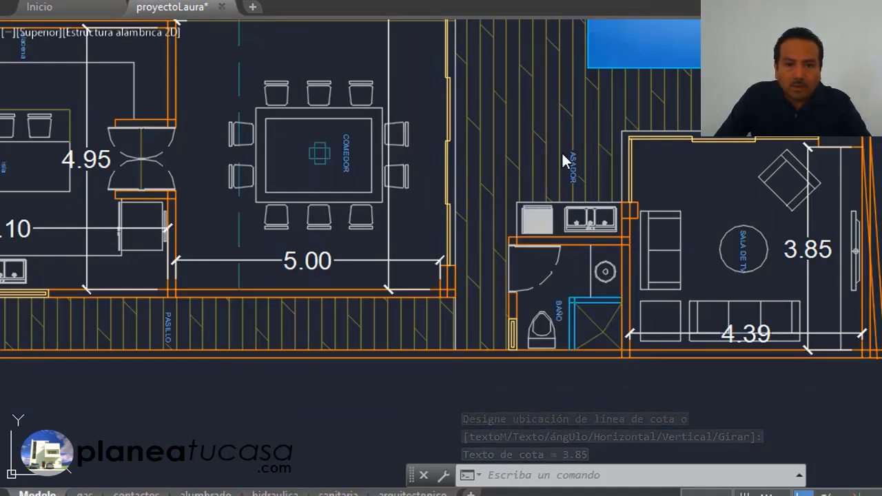
Dimension the small bath by the ASADOR with a 2.00 width and a vertical 2.00 depth.
key("Return")
scroll(531, 362, "up", 3)
scroll(524, 355, "up", 3)
scroll(458, 313, "up", 2)
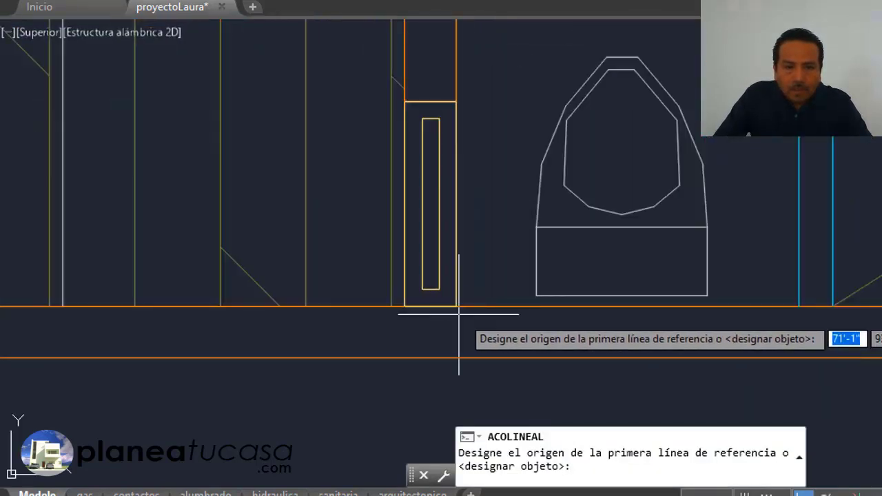
left_click(456, 306)
scroll(457, 307, "down", 3)
scroll(744, 306, "up", 2)
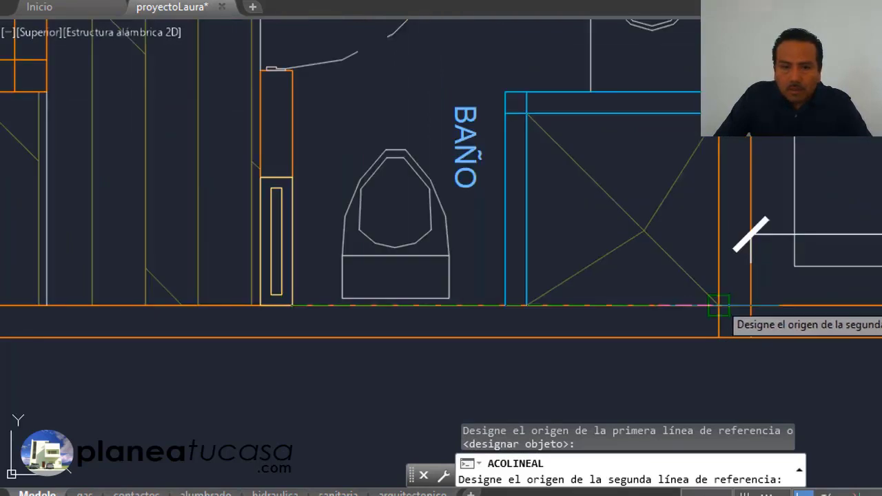
left_click(718, 305)
scroll(718, 305, "down", 2)
left_click(724, 260)
scroll(628, 204, "down", 2)
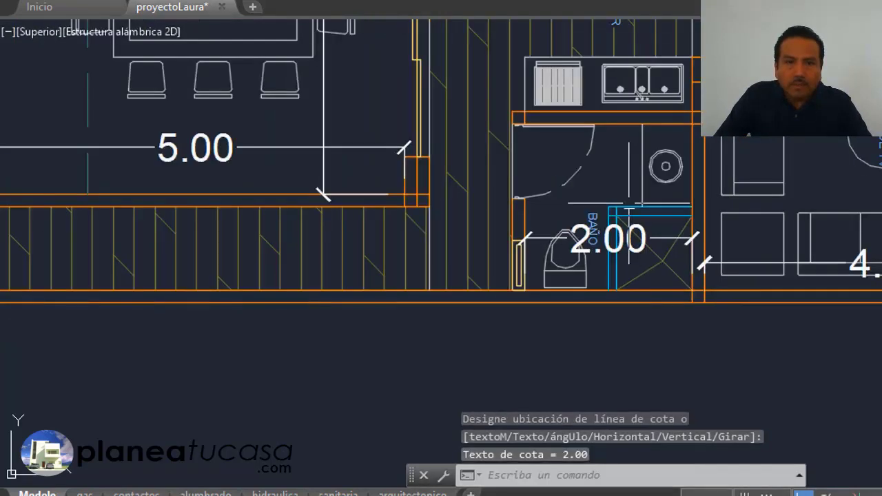
key("Return")
scroll(660, 265, "up", 3)
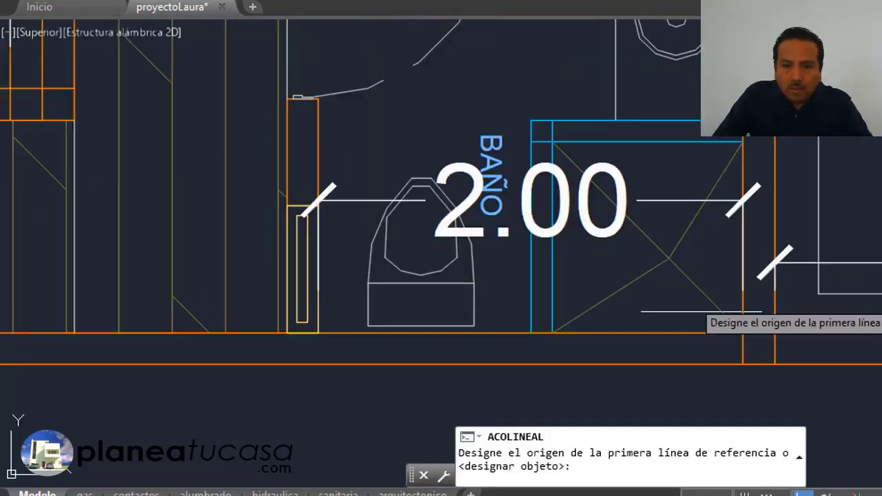
left_click(743, 333)
scroll(743, 334, "down", 2)
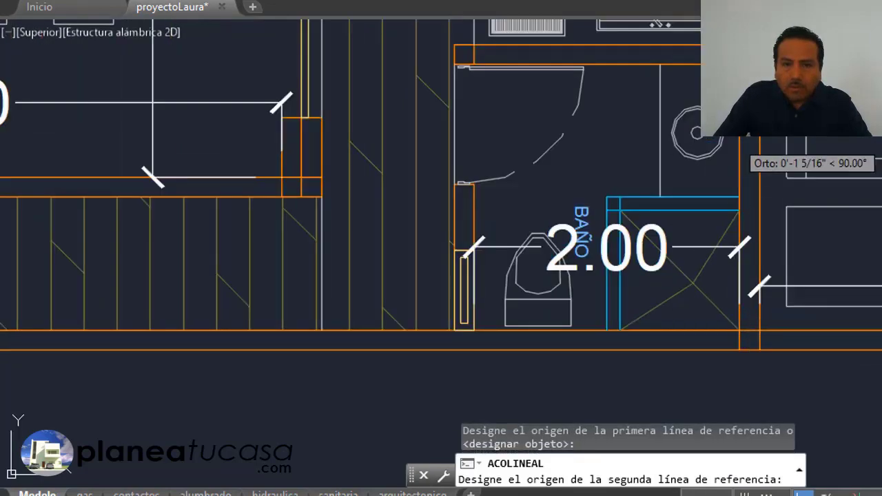
left_click(682, 64)
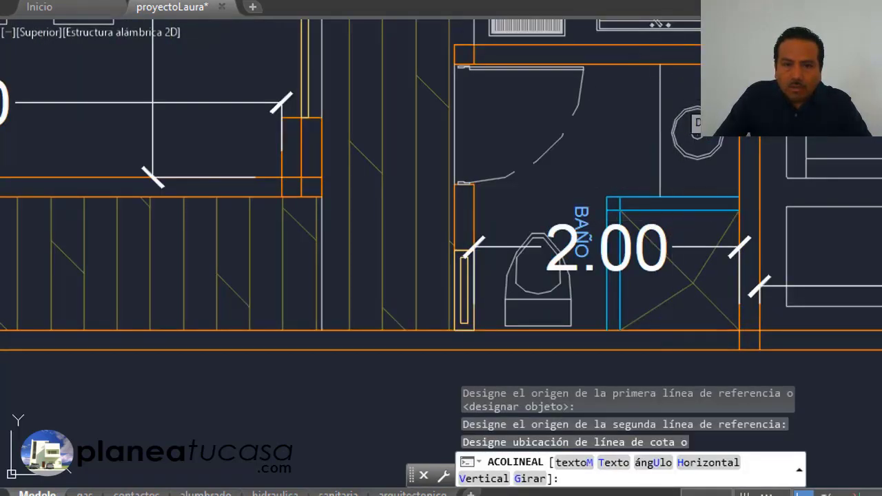
left_click(713, 200)
scroll(713, 200, "down", 6)
scroll(441, 276, "up", 4)
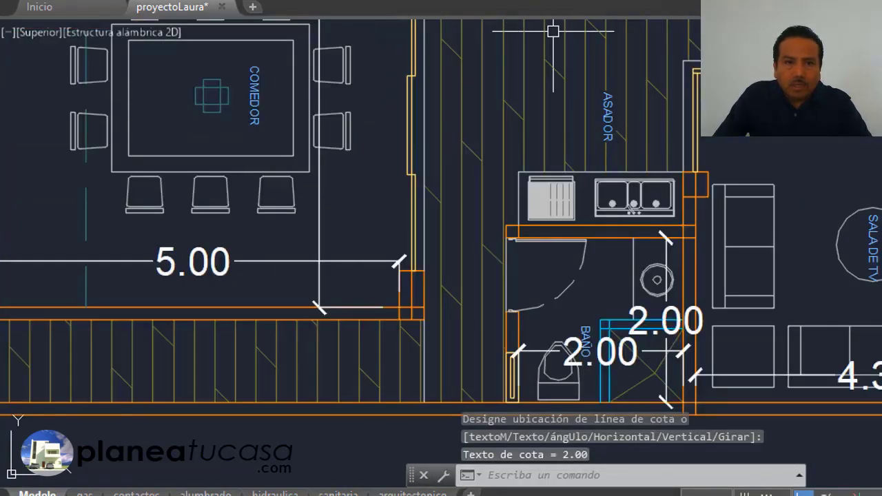
Add a vertical 2.00 dimension along the asador grill area.
key("Return")
scroll(664, 43, "up", 2)
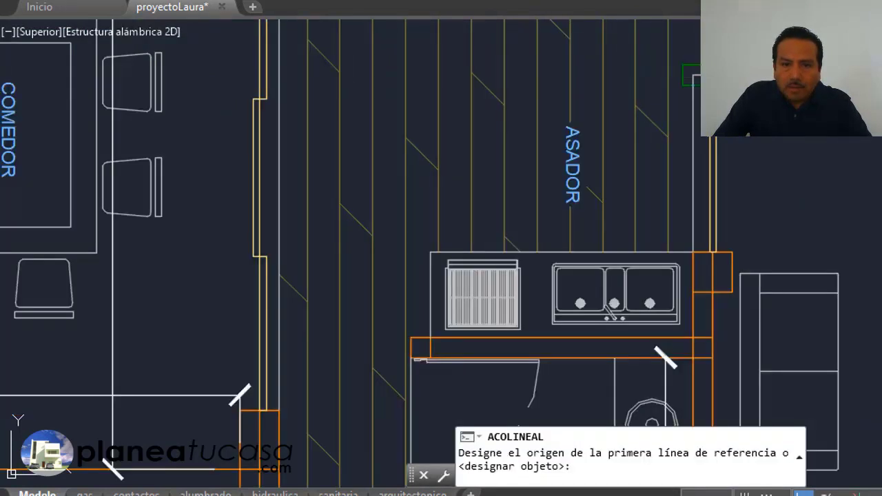
left_click(690, 74)
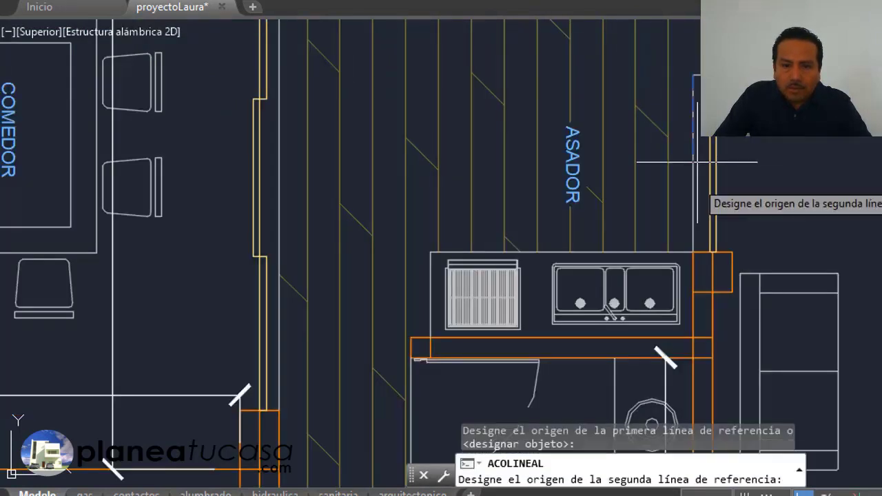
left_click(684, 337)
left_click(637, 204)
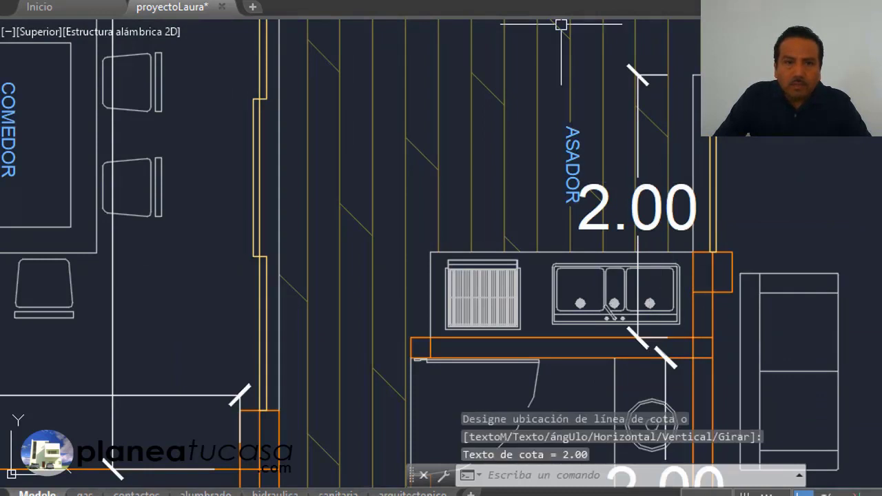
key("Return")
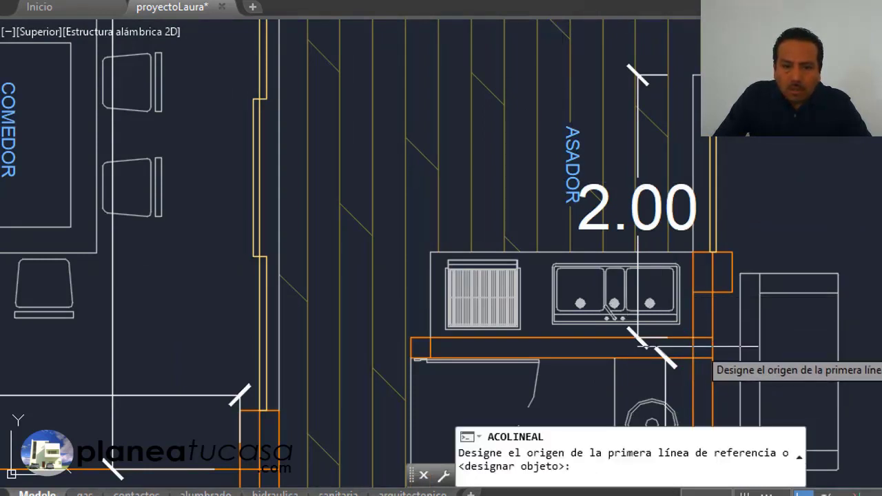
Dimension the terrace at the asador with 3.15 and 1.20 linear dimensions.
left_click(697, 341)
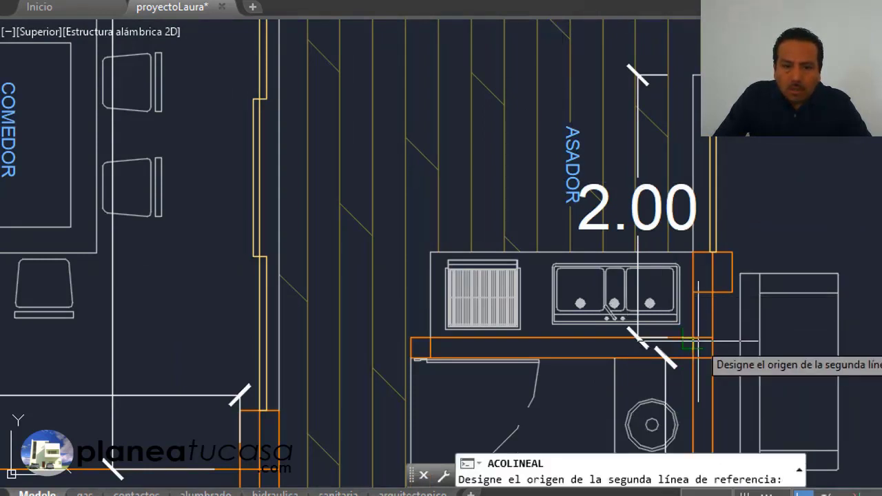
left_click(270, 339)
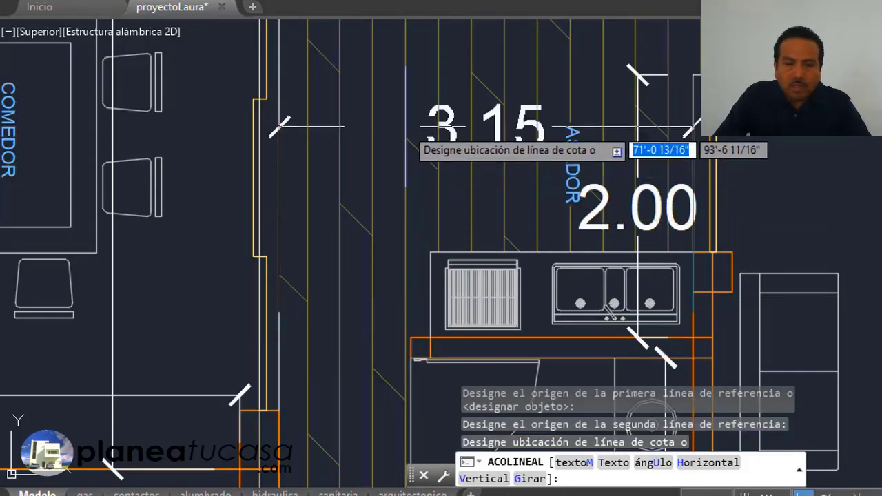
left_click(407, 126)
scroll(438, 241, "down", 5)
scroll(487, 226, "up", 3)
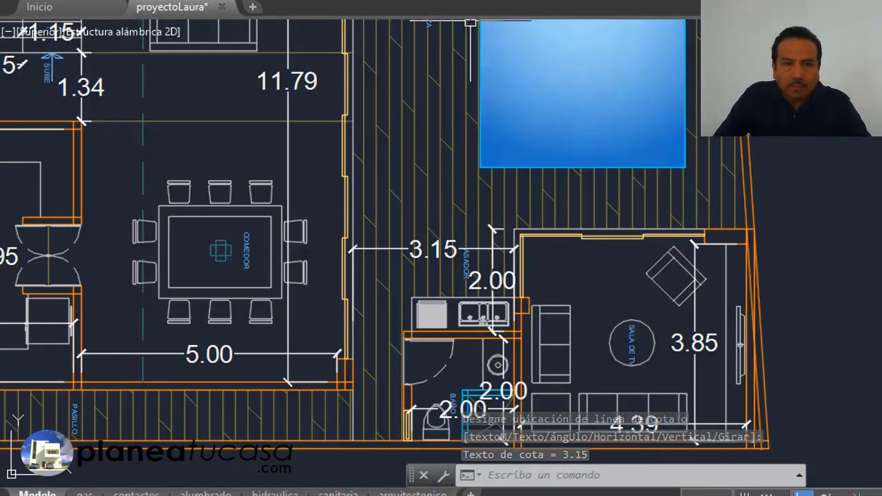
key("Return")
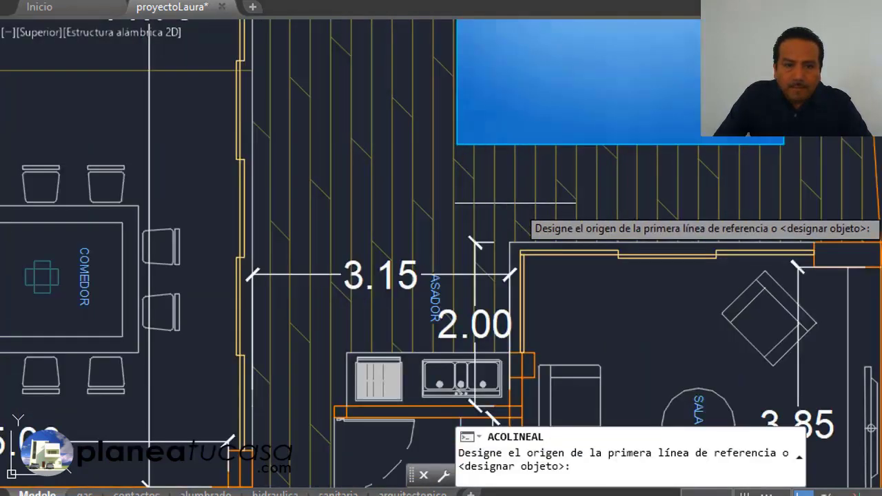
scroll(520, 207, "up", 6)
left_click(493, 300)
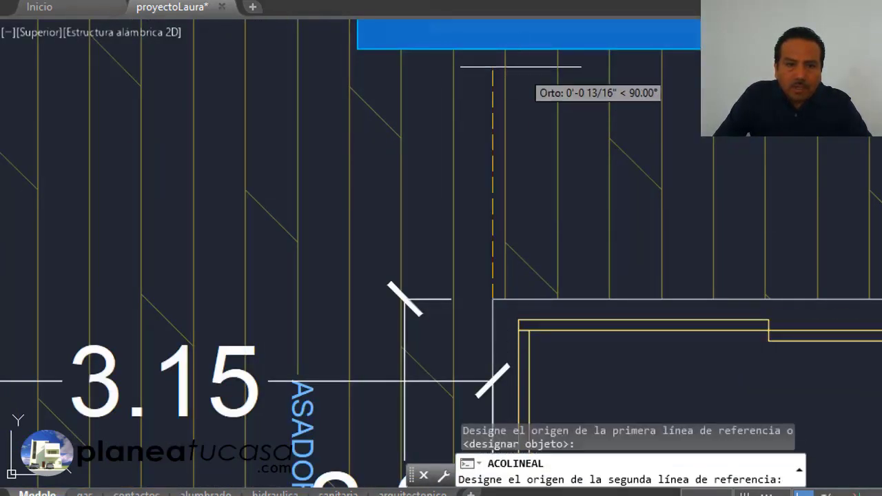
left_click(492, 50)
left_click(344, 120)
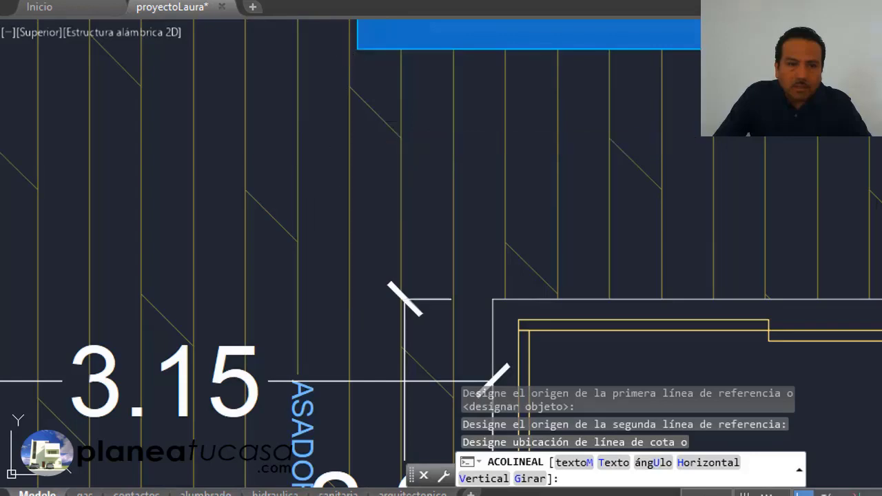
scroll(455, 162, "down", 3)
scroll(474, 183, "down", 3)
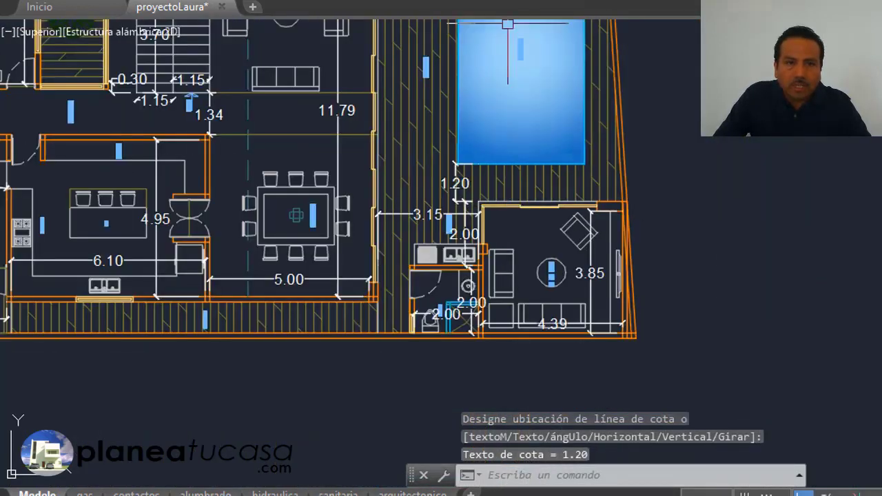
Add the 6.99 pool length dimension and the 0.60 gap above the pool.
key("Return")
scroll(606, 297, "down", 3)
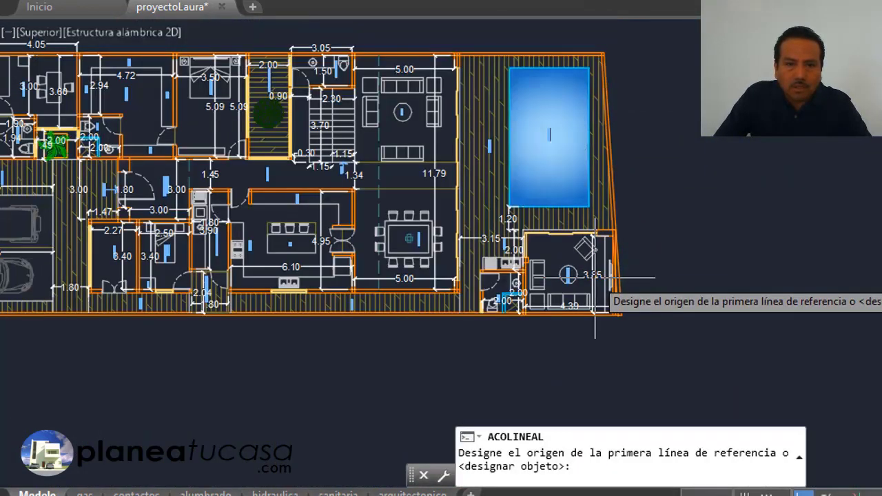
scroll(548, 242, "up", 3)
scroll(524, 228, "up", 3)
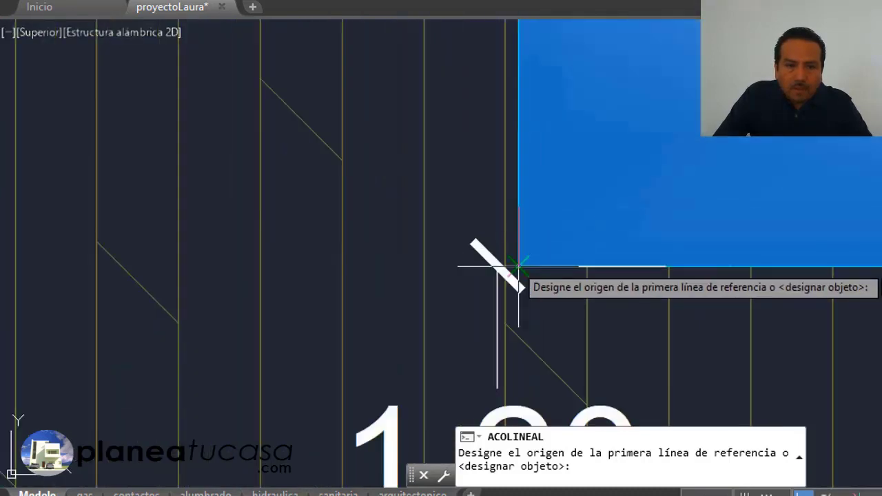
left_click(497, 266)
scroll(497, 265, "down", 3)
scroll(508, 161, "down", 3)
scroll(499, 103, "up", 4)
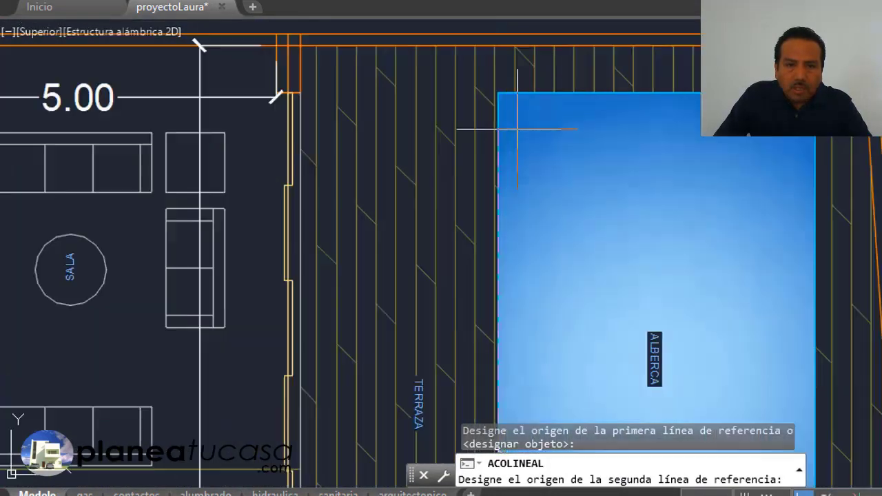
scroll(496, 79, "up", 2)
left_click(485, 73)
scroll(485, 73, "down", 3)
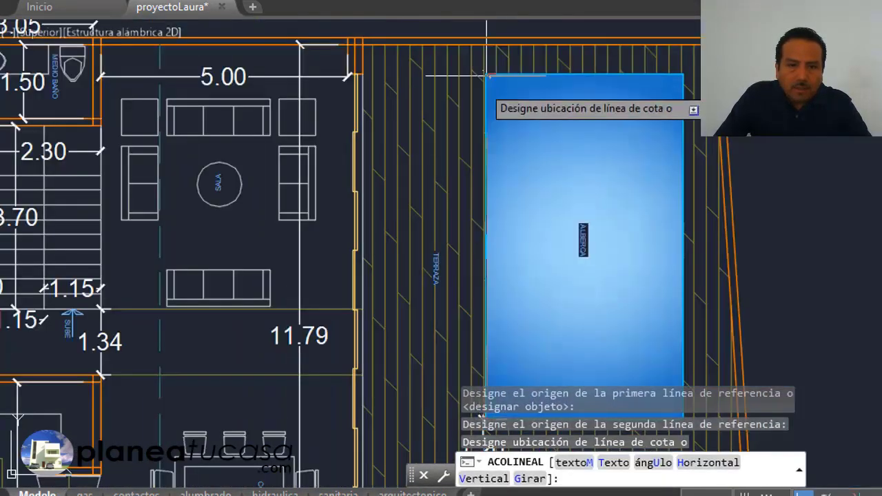
left_click(452, 159)
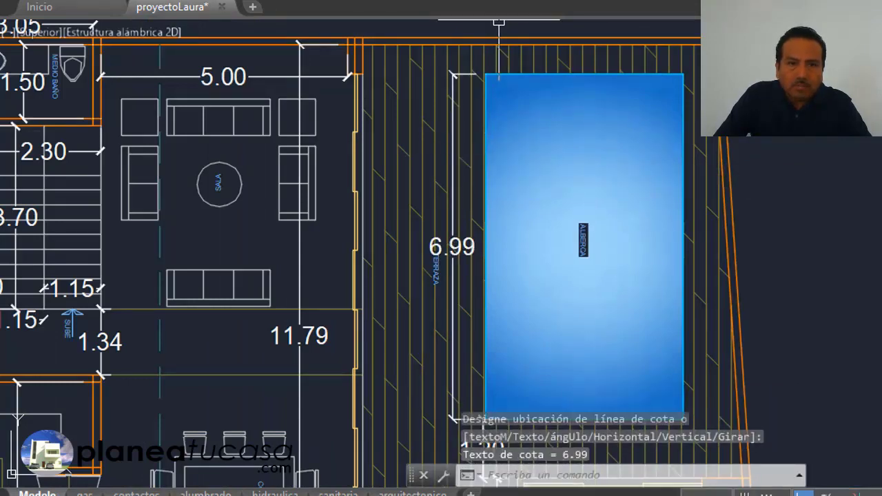
key("Return")
scroll(509, 65, "up", 5)
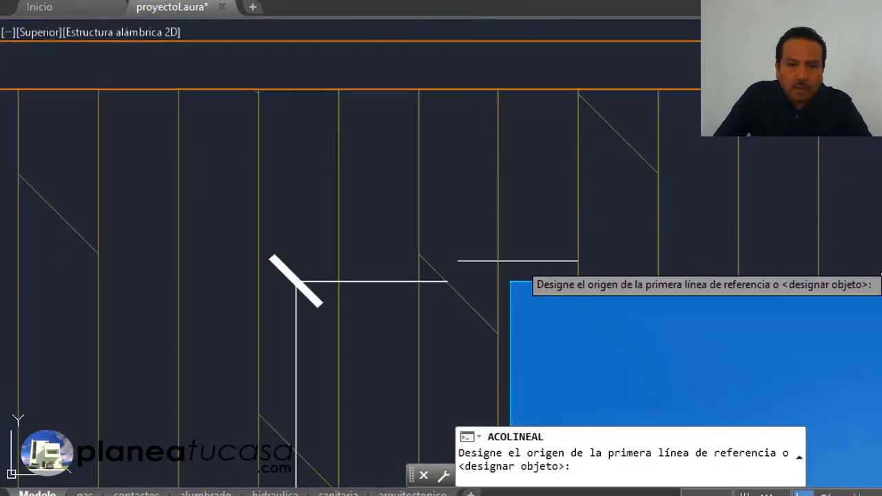
left_click(510, 282)
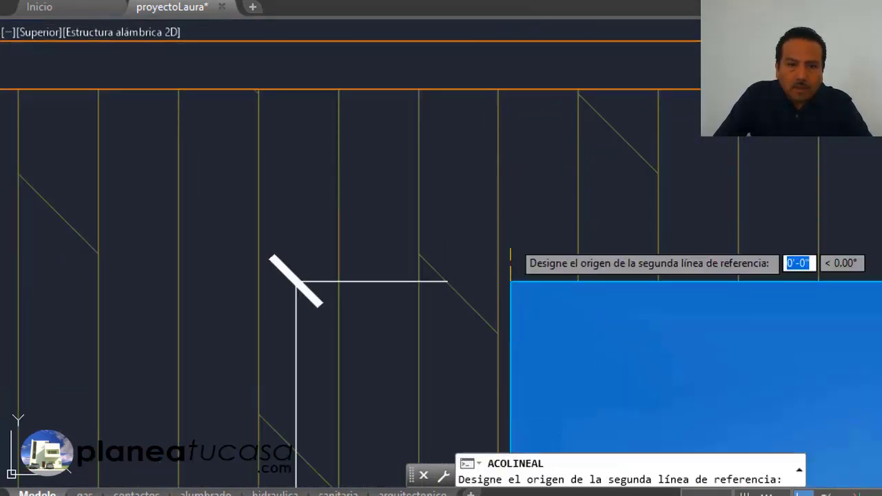
left_click(510, 89)
left_click(347, 276)
scroll(466, 104, "down", 3)
scroll(465, 104, "down", 2)
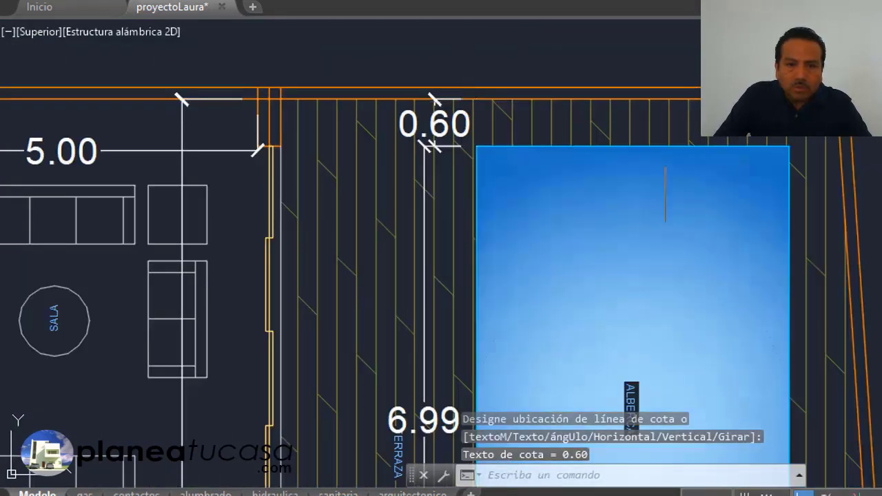
scroll(562, 86, "down", 3)
scroll(687, 211, "up", 3)
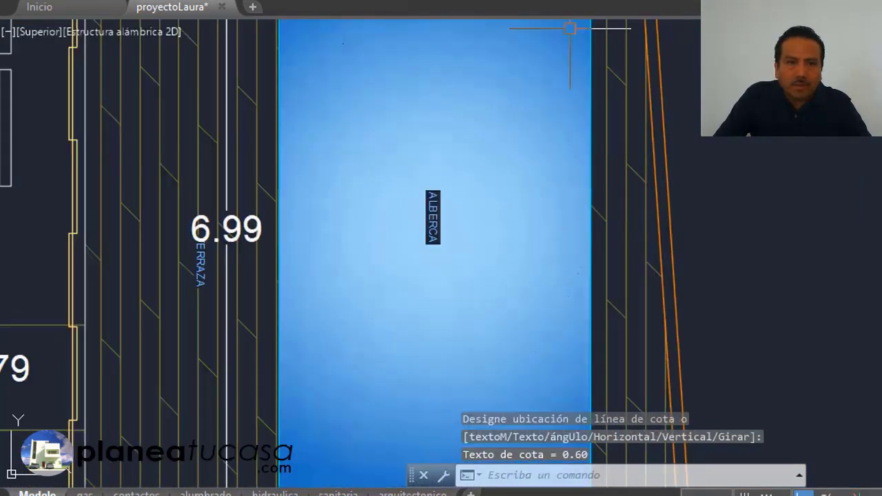
Add the 0.65 and 1.11 dimensions from the pool to the right wall.
key("Return")
scroll(630, 213, "down", 2)
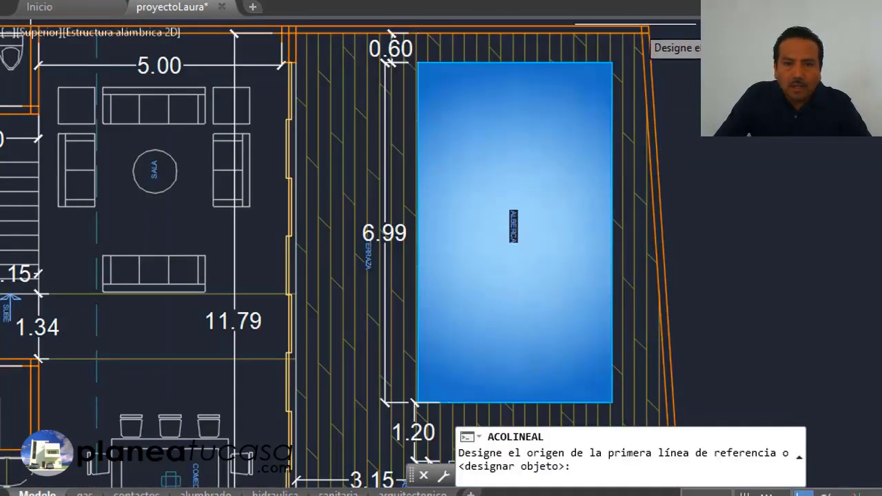
scroll(632, 21, "up", 5)
left_click(474, 273)
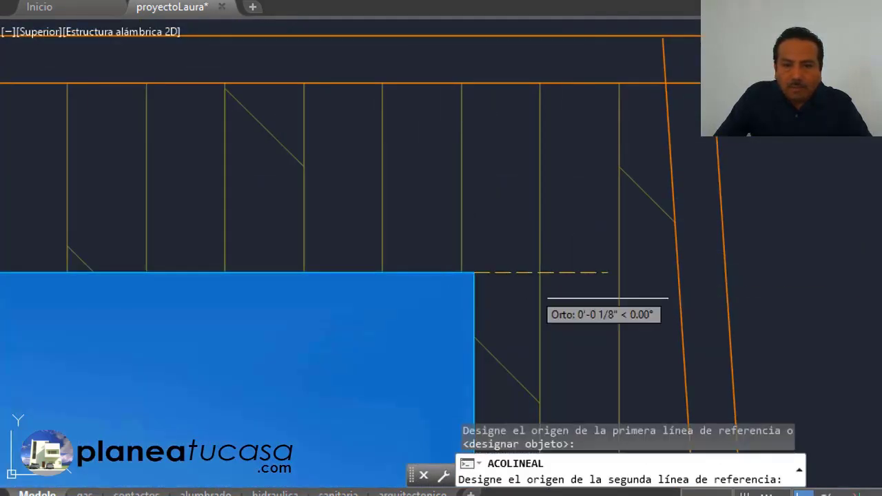
left_click(675, 274)
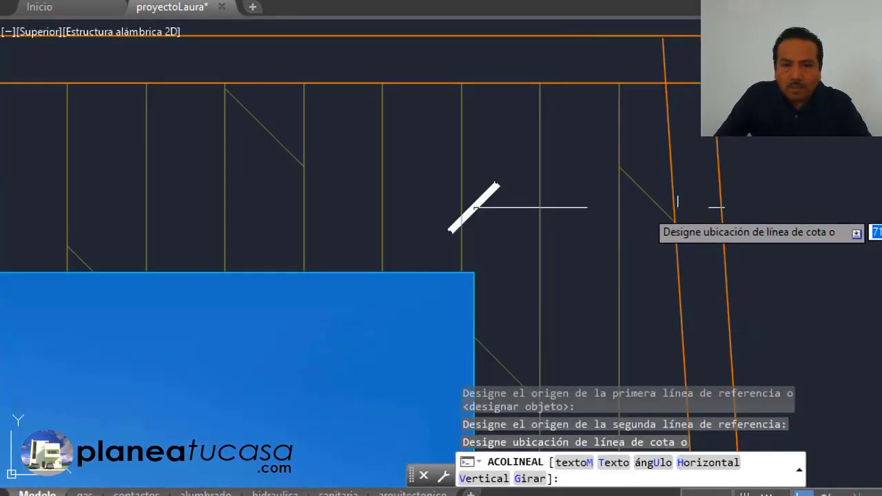
left_click(682, 172)
scroll(710, 99, "down", 6)
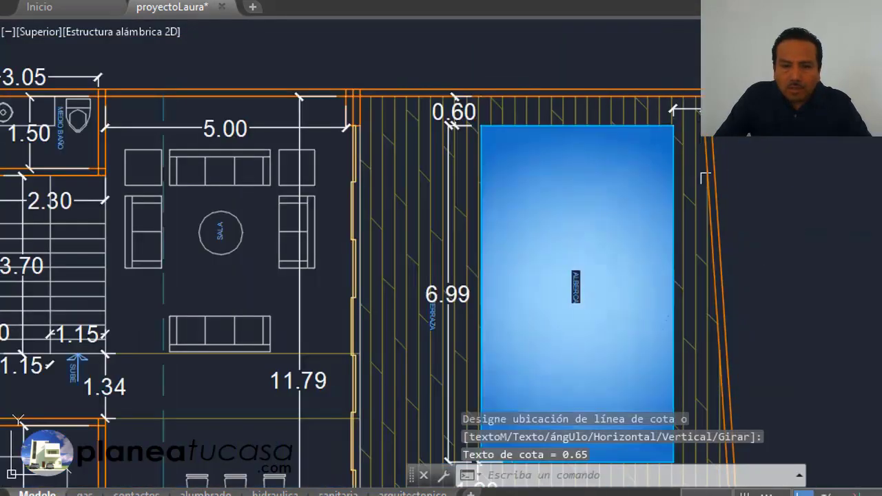
scroll(704, 177, "down", 2)
scroll(705, 178, "down", 2)
scroll(696, 286, "up", 6)
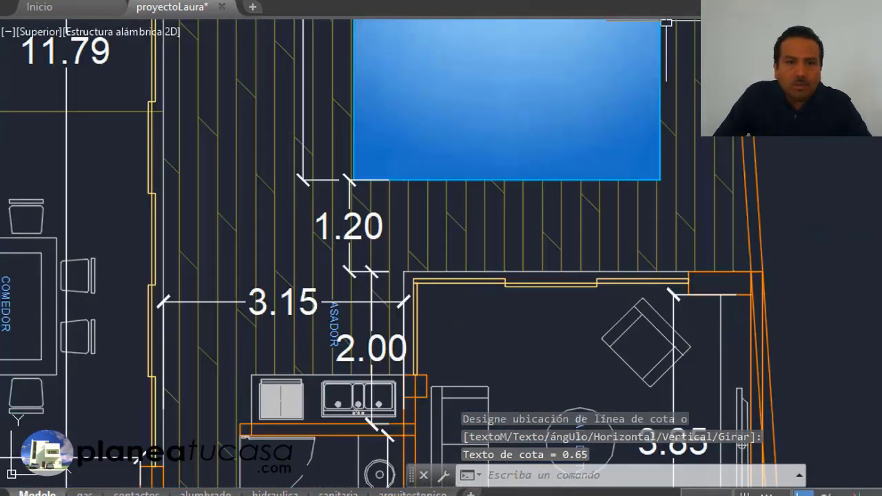
key("Return")
scroll(689, 173, "up", 6)
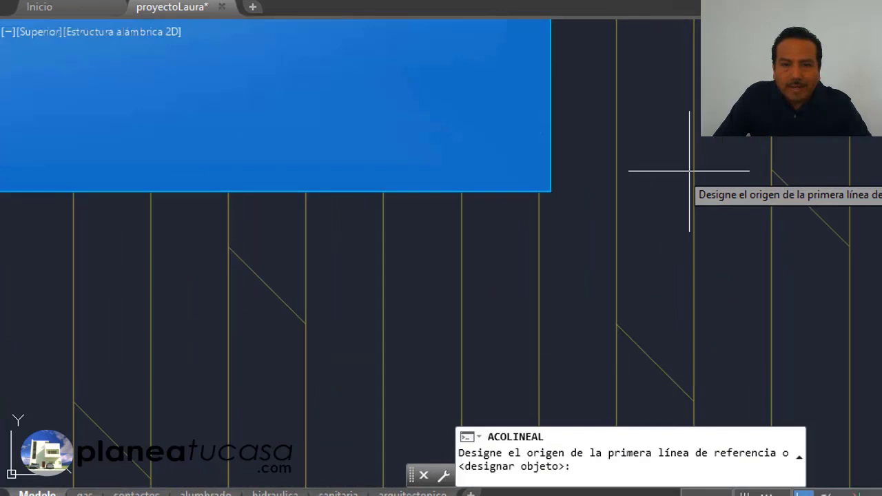
left_click(551, 191)
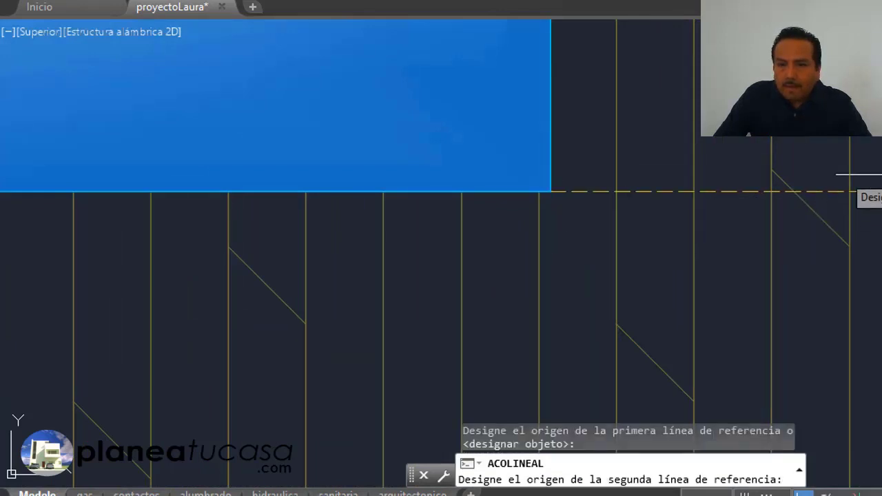
left_click(868, 174)
scroll(875, 173, "down", 3)
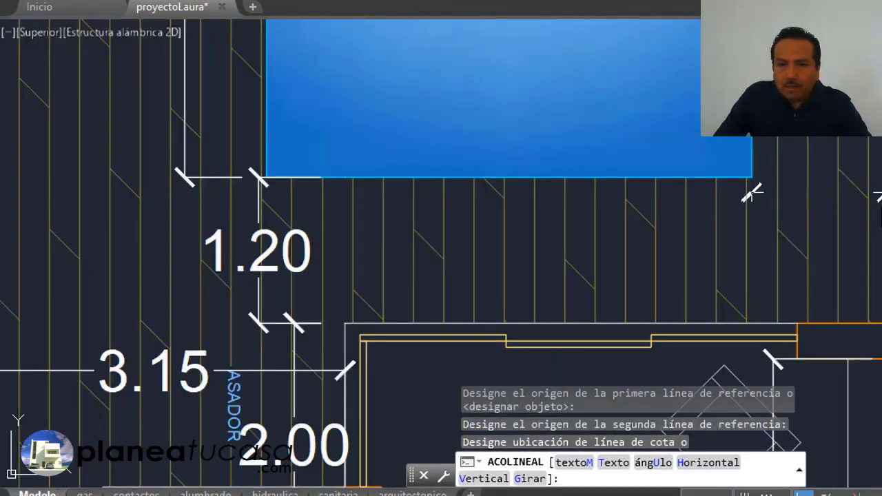
left_click(752, 192)
scroll(815, 236, "down", 5)
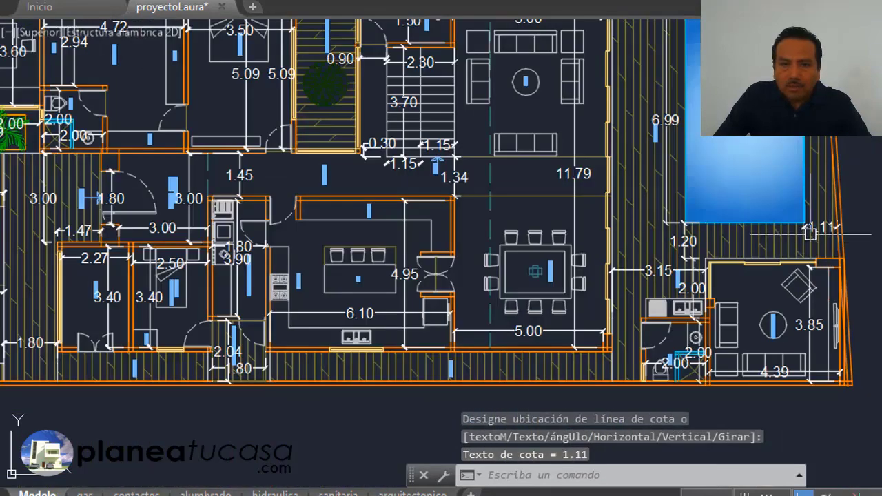
scroll(810, 234, "down", 5)
scroll(810, 233, "up", 5)
scroll(696, 273, "down", 5)
Dimension the 2.50 terrace strip between the pool and the dining room wall.
scroll(689, 274, "up", 5)
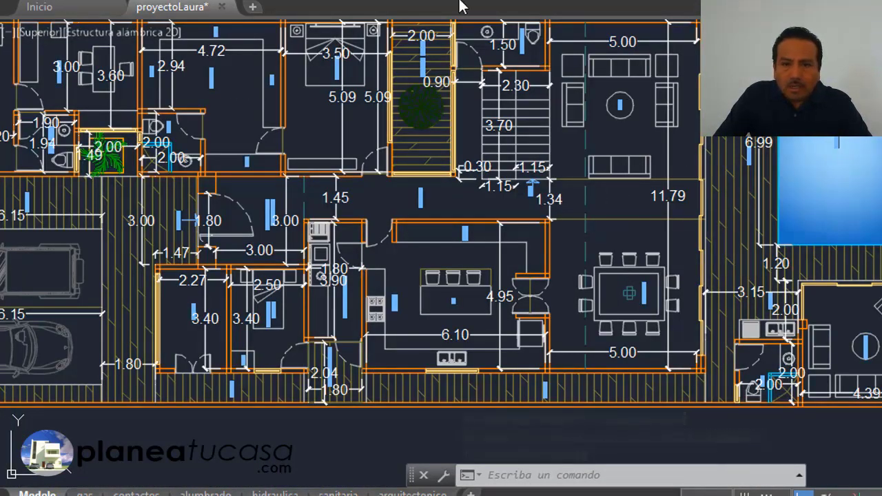
key("space")
scroll(772, 268, "up", 3)
scroll(772, 229, "up", 3)
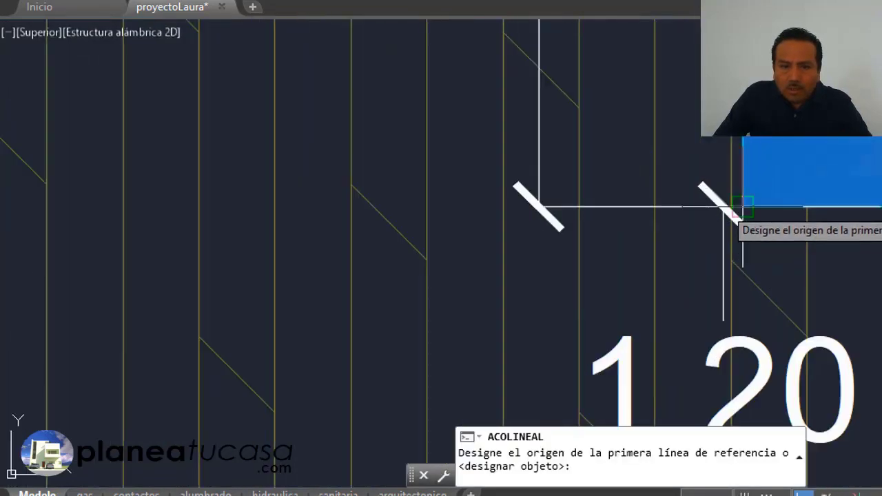
left_click(723, 206)
scroll(727, 207, "down", 3)
scroll(517, 210, "up", 3)
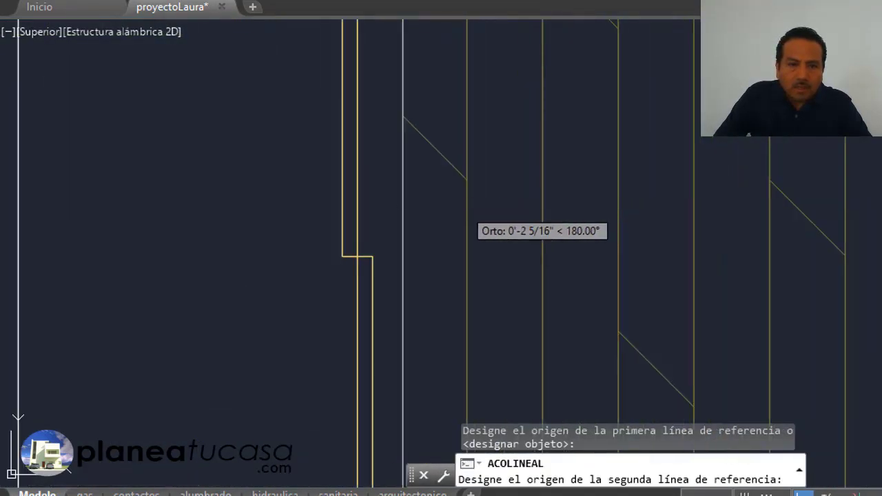
left_click(398, 195)
scroll(660, 198, "down", 3)
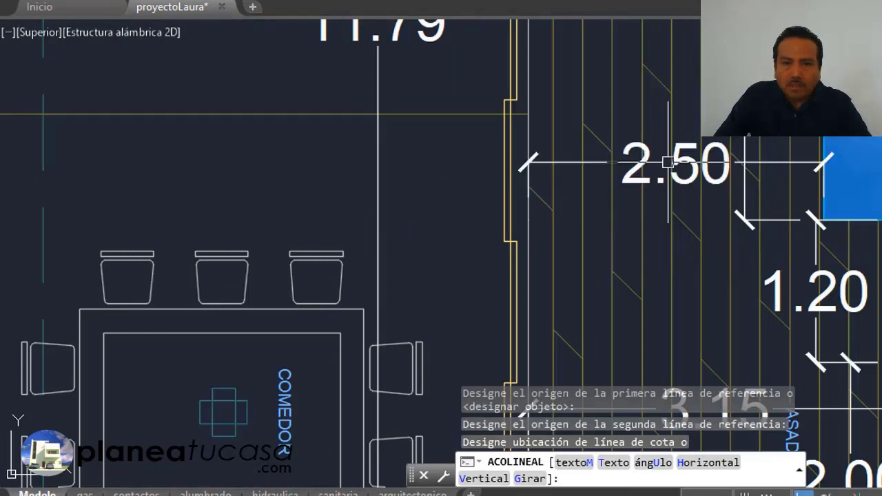
left_click(660, 196)
scroll(651, 187, "down", 3)
scroll(647, 183, "down", 3)
scroll(647, 183, "down", 3)
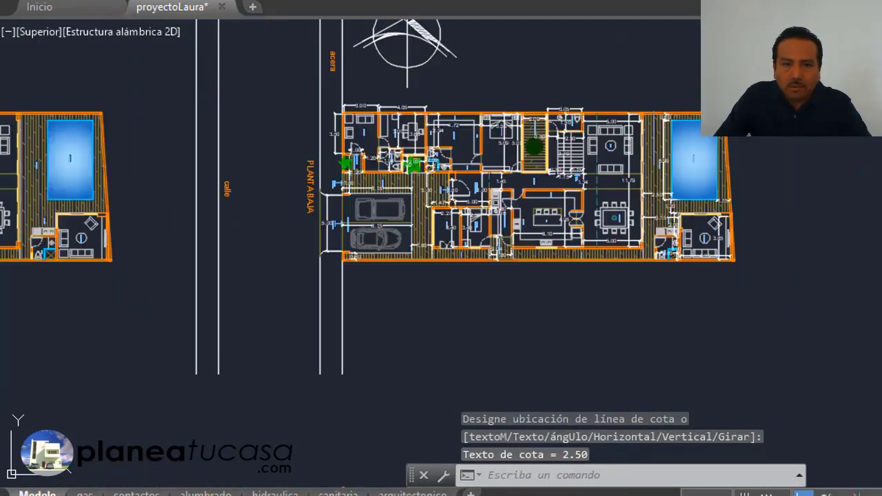
scroll(660, 198, "up", 2)
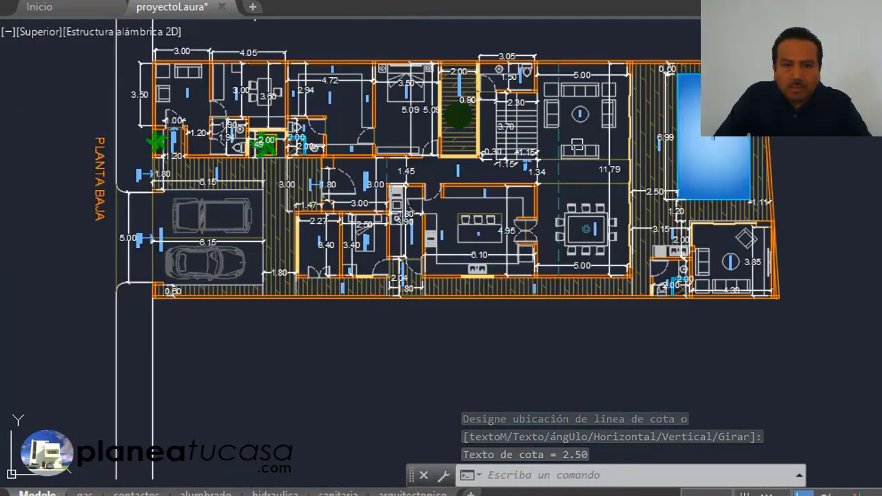
scroll(646, 133, "up", 2)
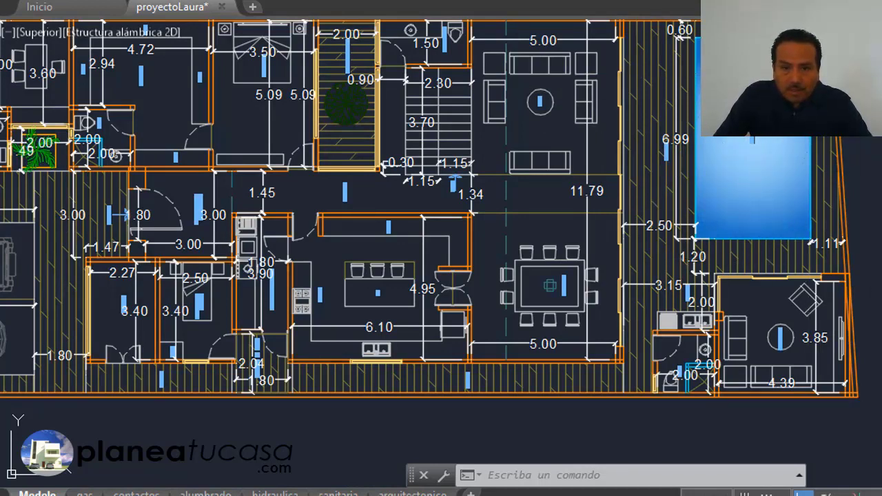
Add a 1.00 corridor width dimension by the service patio.
scroll(603, 324, "down", 6)
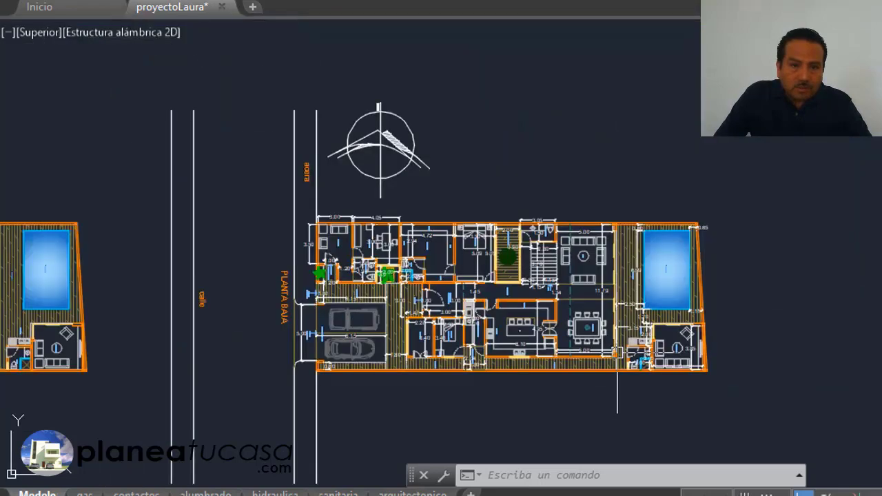
scroll(352, 335, "up", 4)
scroll(672, 398, "up", 4)
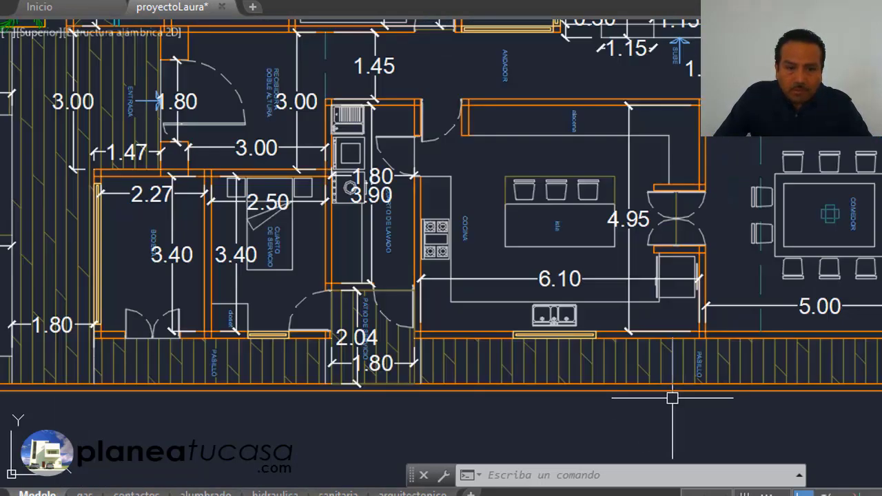
key("Return")
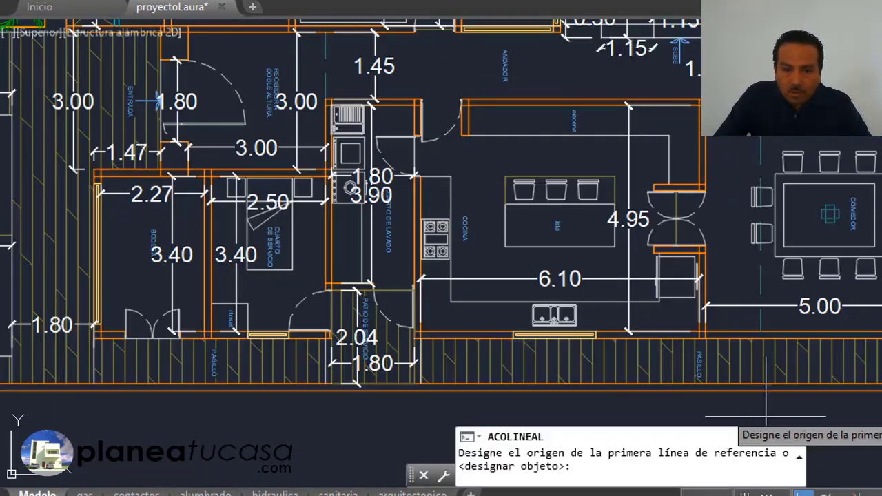
scroll(623, 375, "up", 4)
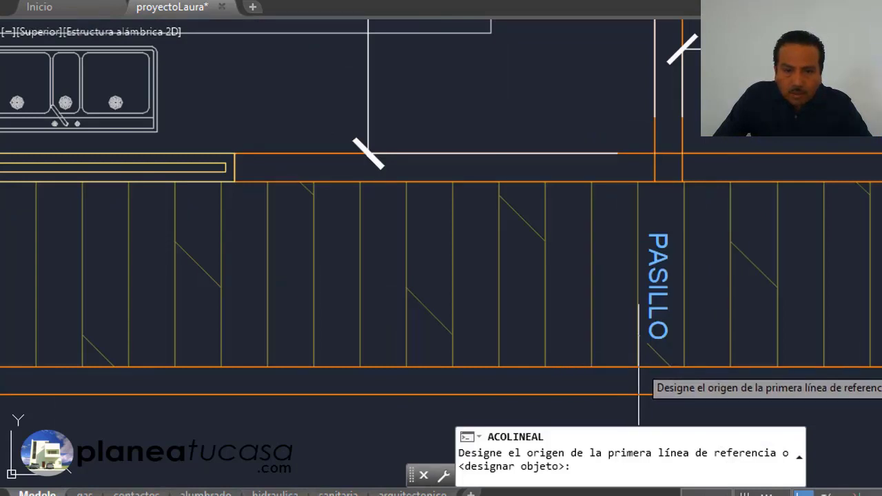
scroll(645, 351, "down", 3)
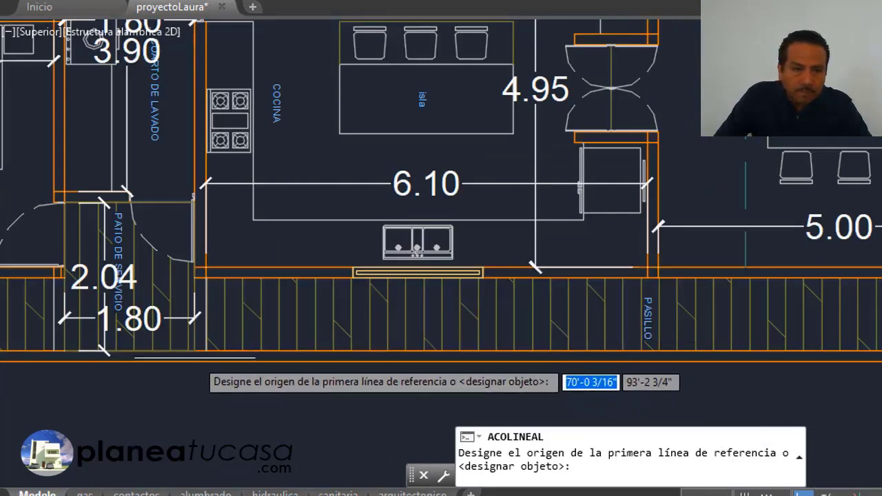
scroll(210, 366, "up", 3)
left_click(219, 343)
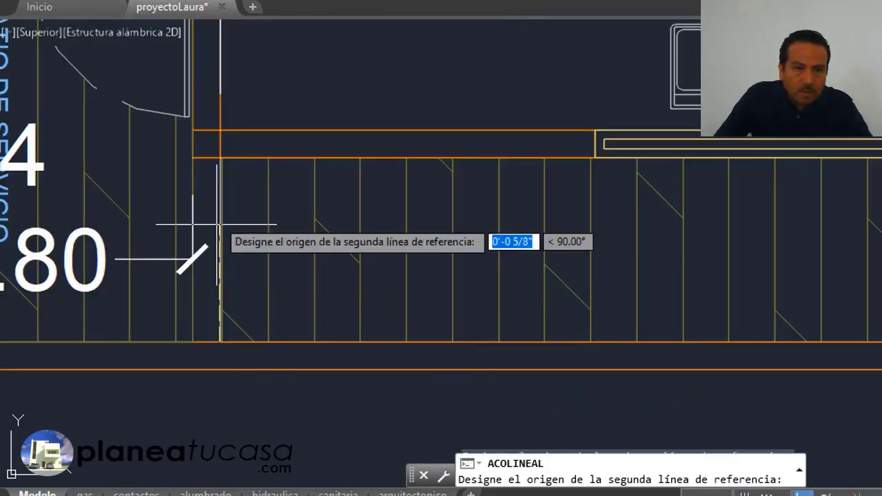
left_click(221, 158)
left_click(379, 267)
scroll(541, 235, "down", 4)
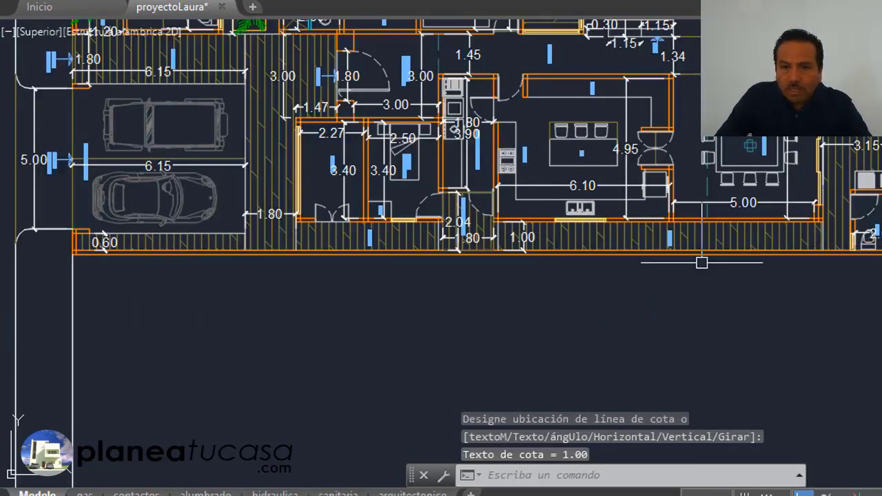
Add a second 1.00 PASILLO dimension by the bathroom using ACOLINEAL.
type("acolineal")
key("Return")
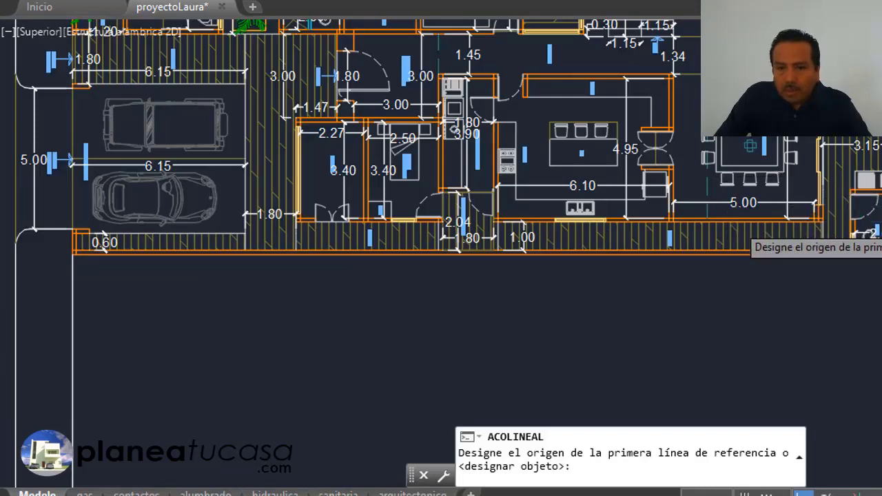
scroll(834, 235, "up", 5)
scroll(834, 234, "up", 3)
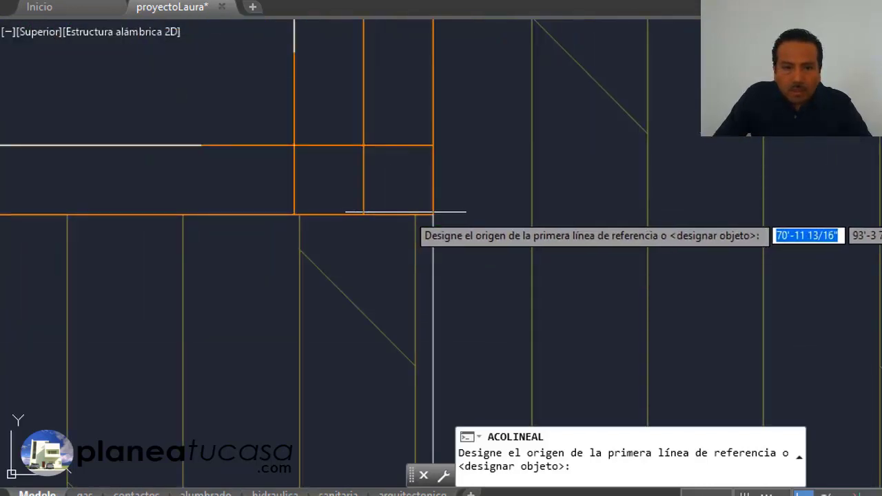
left_click(432, 215)
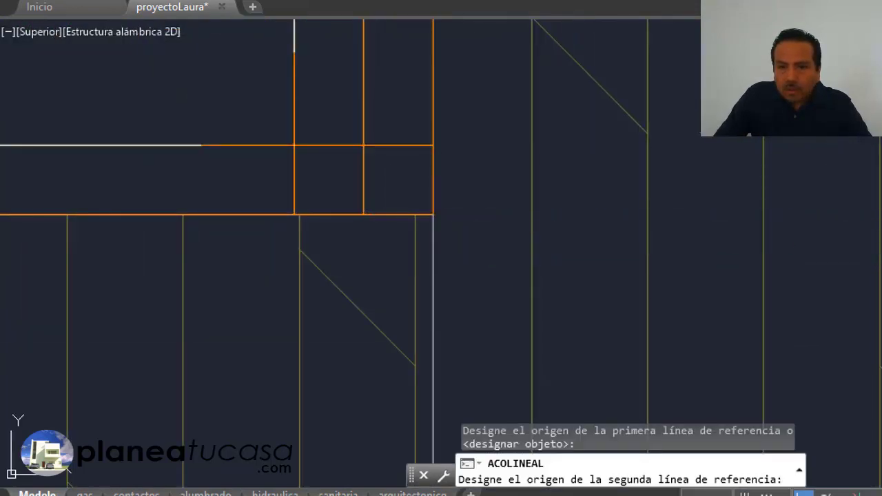
left_click(857, 214)
left_click(682, 238)
scroll(627, 180, "down", 5)
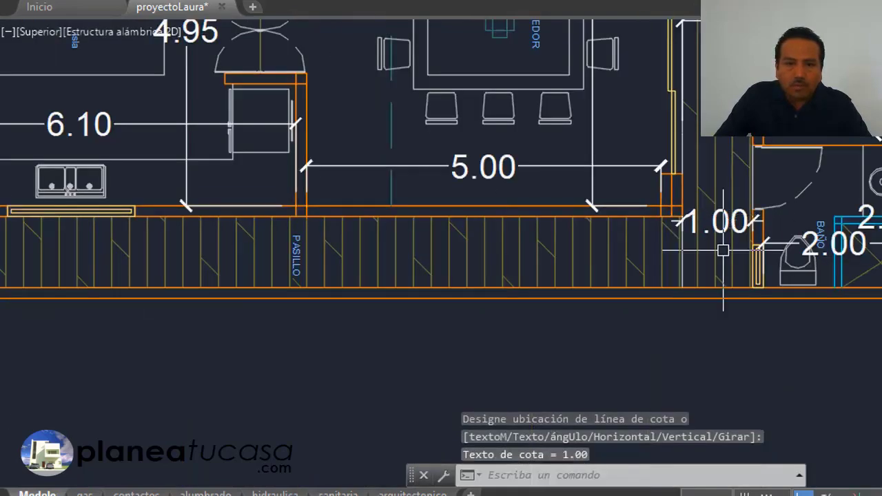
scroll(627, 181, "down", 3)
scroll(626, 180, "down", 4)
scroll(532, 156, "up", 4)
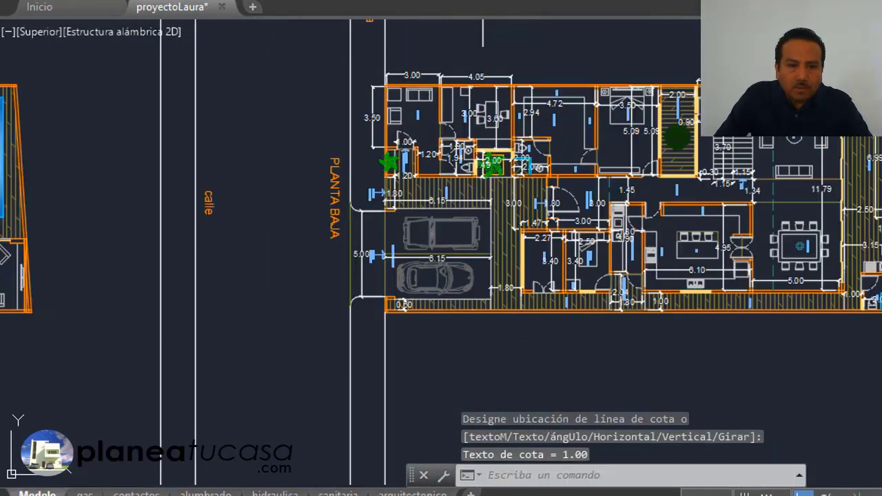
left_click(356, 240)
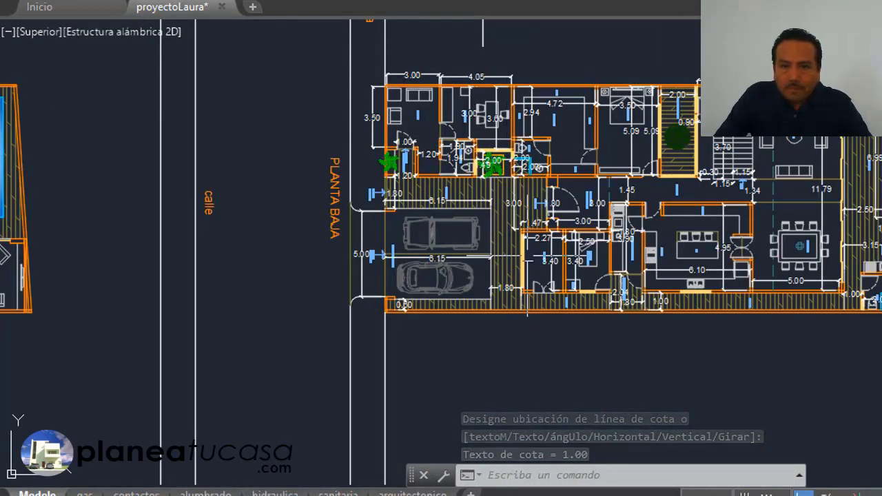
Zoom out from the ground floor and zoom onto the PLANTA ALTA plan to inspect its rooms.
scroll(561, 243, "down", 2)
scroll(561, 243, "down", 4)
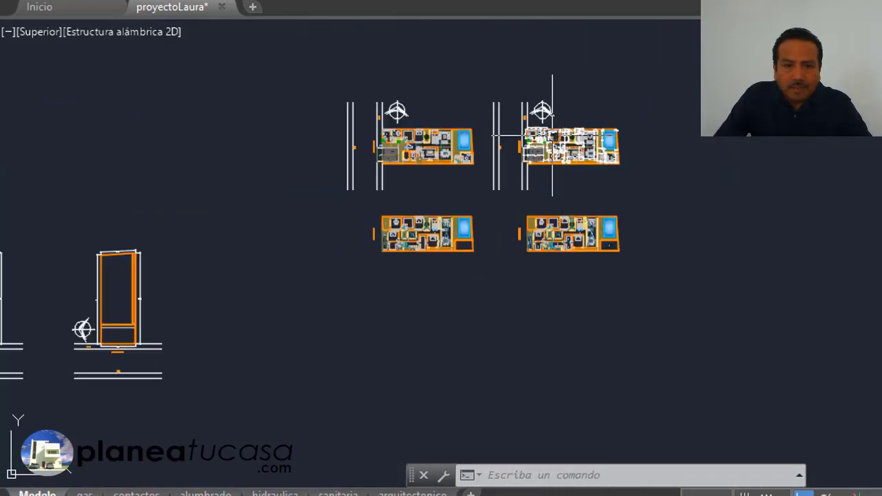
scroll(561, 242, "up", 3)
scroll(561, 242, "up", 4)
scroll(386, 207, "up", 4)
scroll(278, 186, "down", 4)
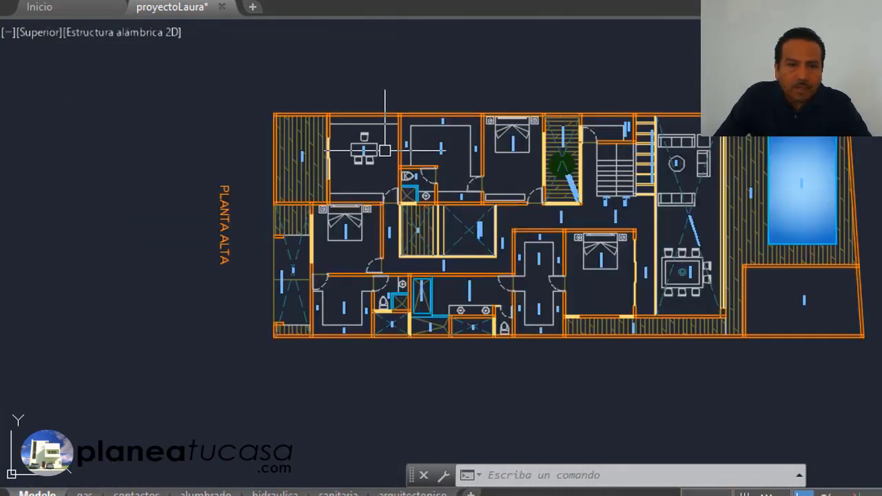
scroll(278, 186, "up", 2)
scroll(712, 266, "down", 2)
scroll(834, 217, "up", 2)
scroll(834, 217, "up", 2)
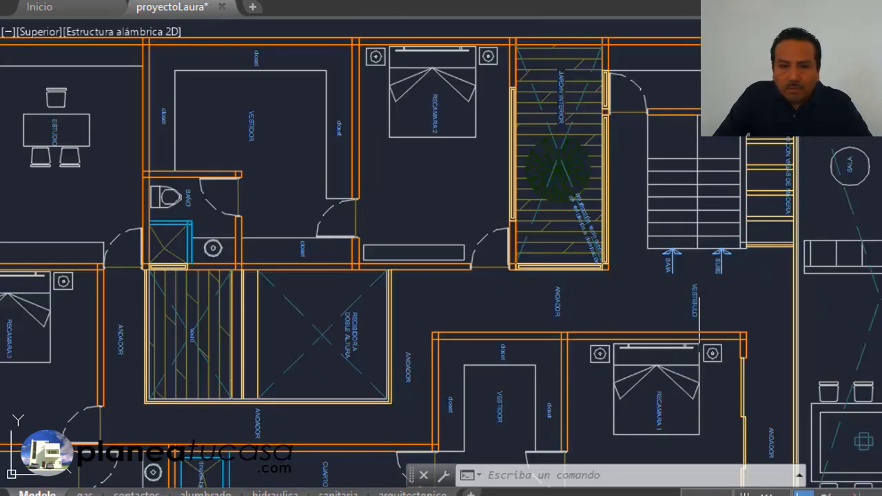
scroll(720, 278, "up", 2)
scroll(666, 297, "down", 2)
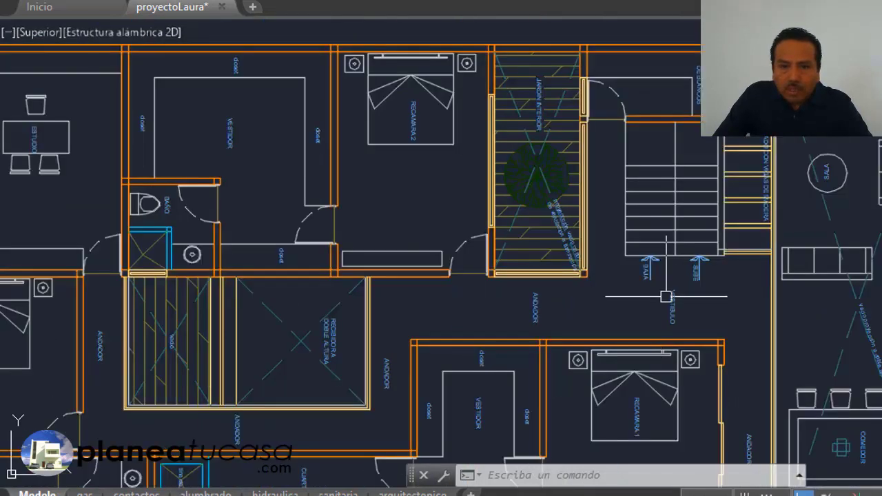
scroll(761, 116, "up", 2)
scroll(780, 101, "up", 2)
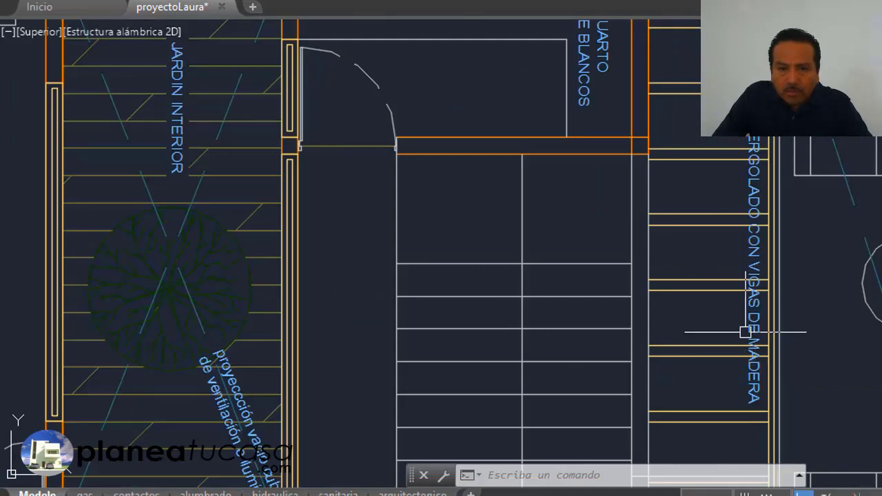
scroll(725, 290, "down", 2)
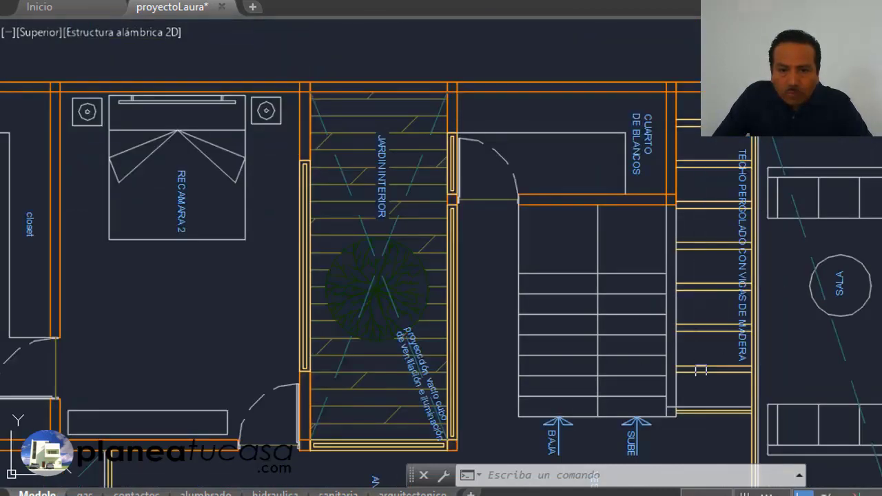
scroll(712, 249, "down", 4)
scroll(719, 285, "up", 4)
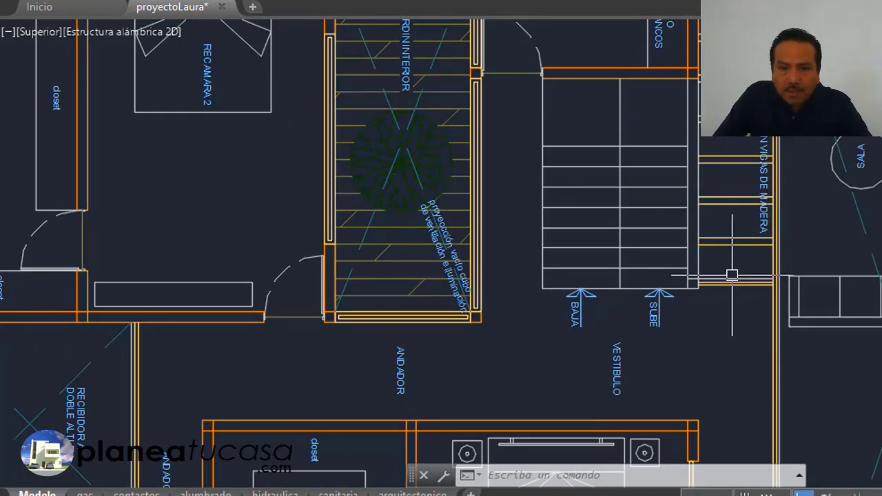
scroll(731, 275, "down", 3)
scroll(701, 101, "up", 3)
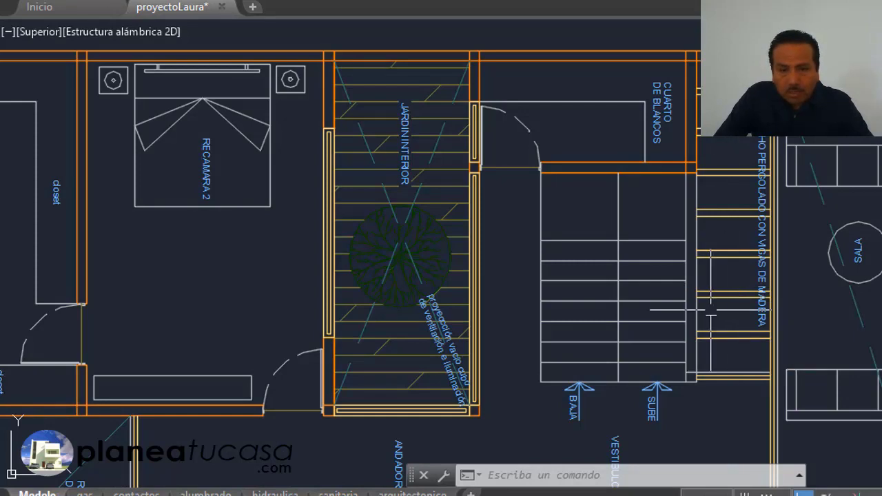
scroll(738, 180, "down", 2)
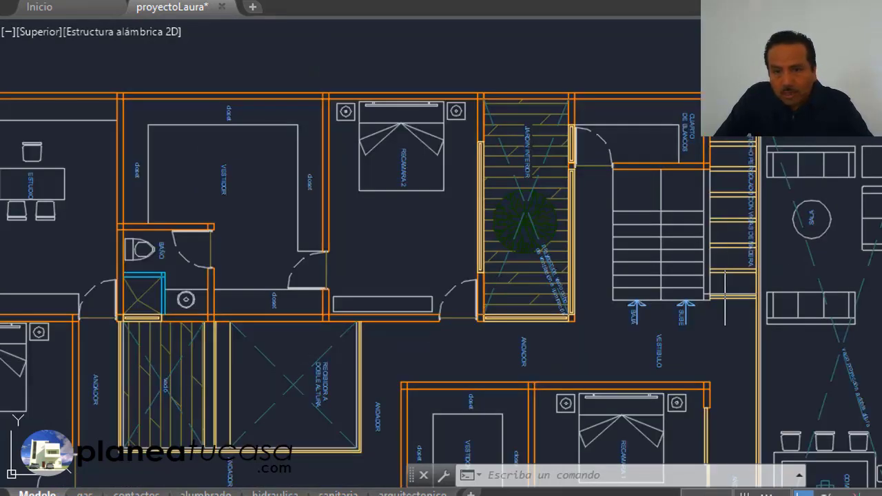
scroll(721, 189, "down", 2)
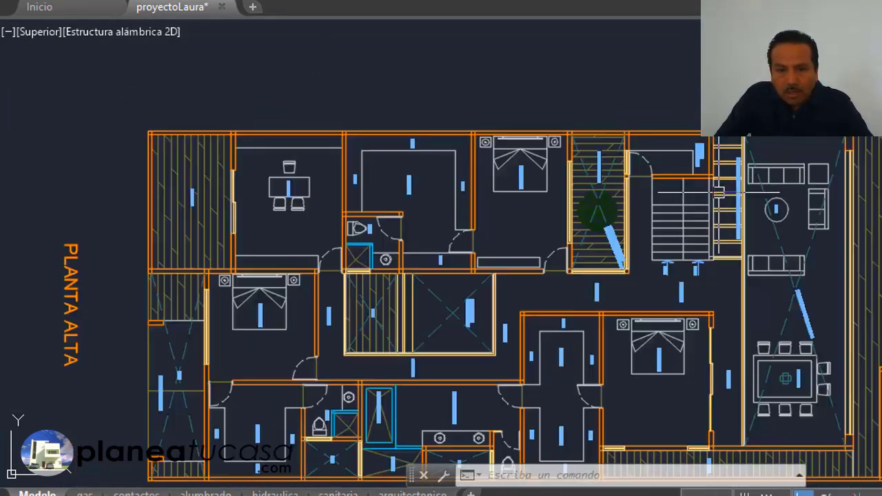
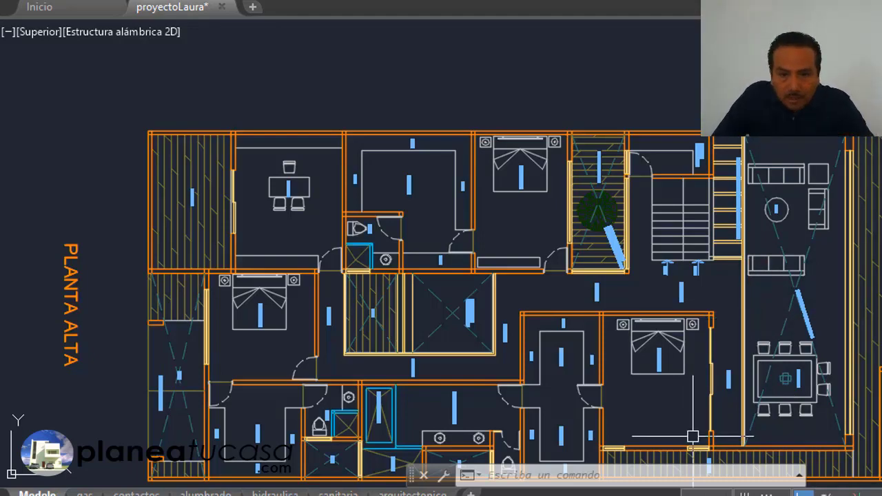
Dimension the stair with linear dimensions of 1.00 and 1.15.
scroll(682, 227, "up", 1)
scroll(680, 206, "up", 1)
scroll(680, 206, "up", 1)
scroll(680, 206, "up", 1)
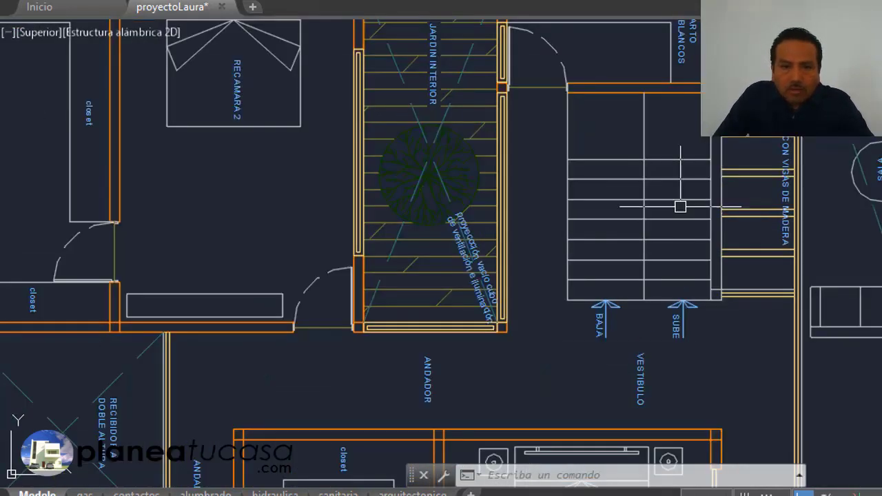
key("Return")
scroll(681, 86, "up", 4)
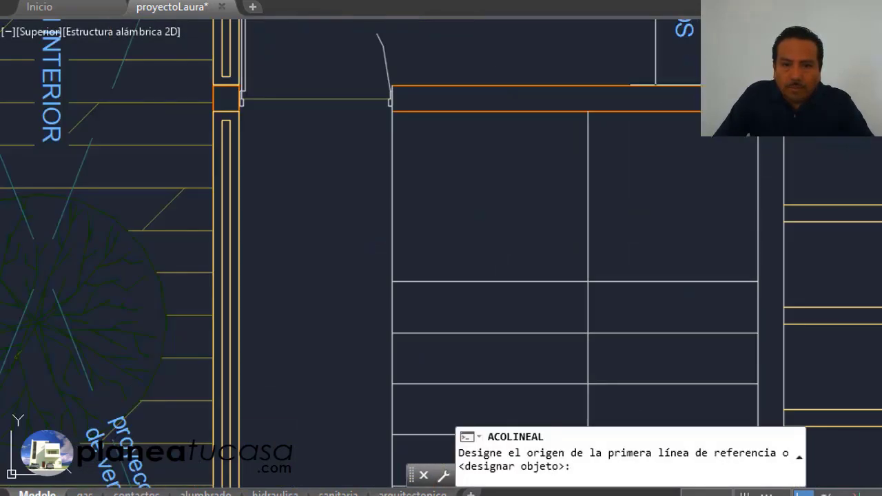
scroll(748, 117, "down", 3)
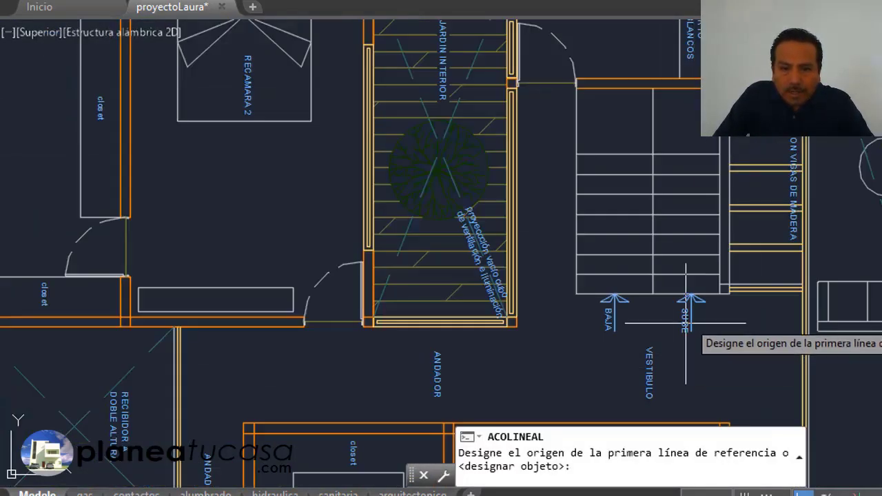
scroll(692, 317, "up", 2)
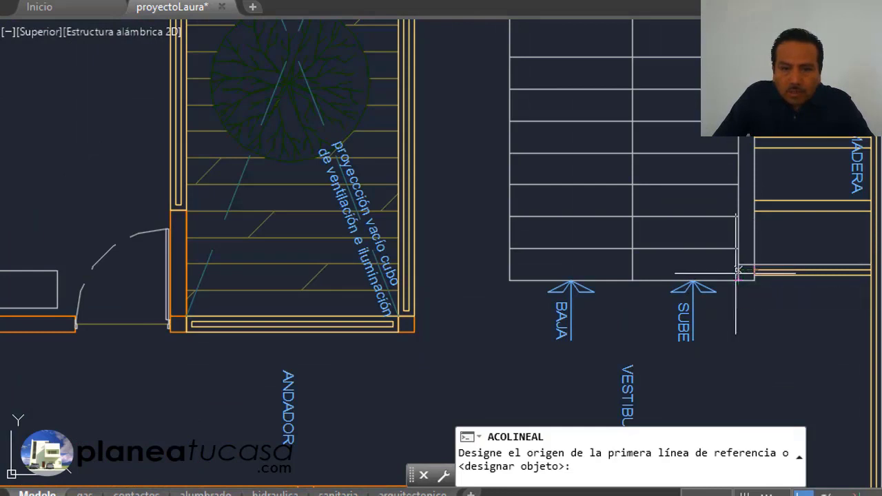
left_click(737, 279)
left_click(633, 281)
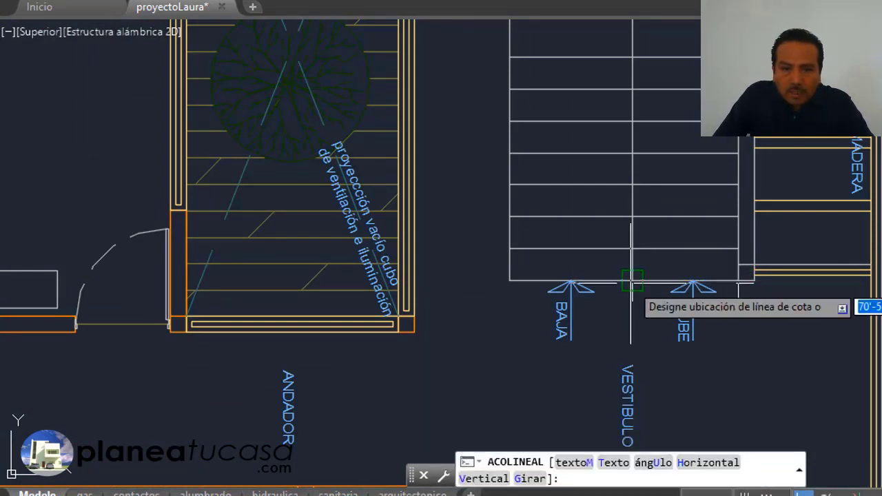
left_click(632, 338)
left_click(632, 337)
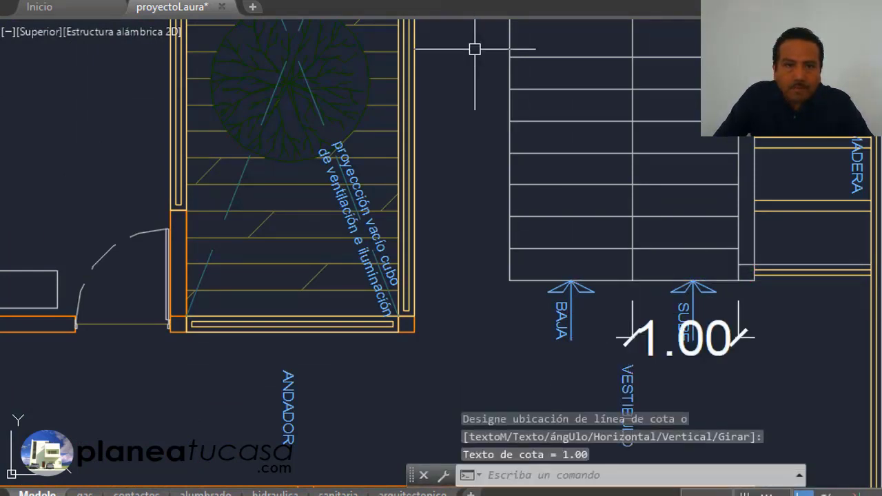
key("Return")
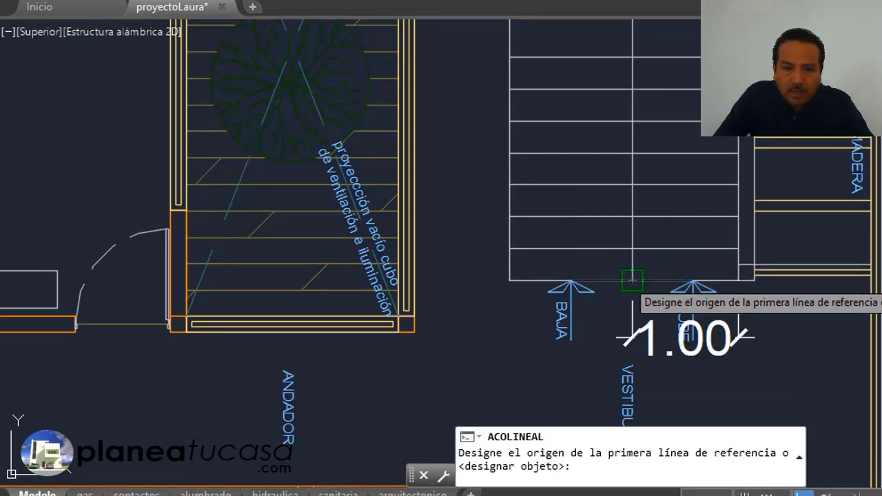
left_click(632, 280)
left_click(510, 280)
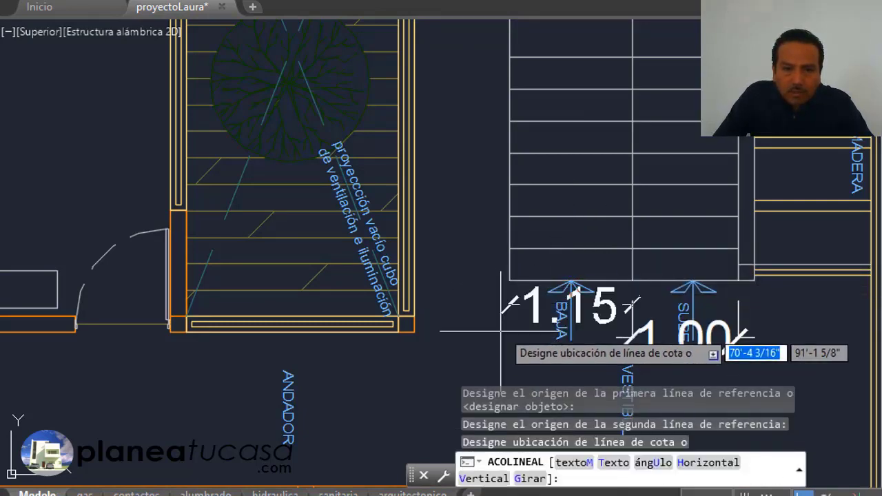
scroll(501, 345, "down", 1)
scroll(510, 317, "down", 1)
scroll(541, 274, "up", 2)
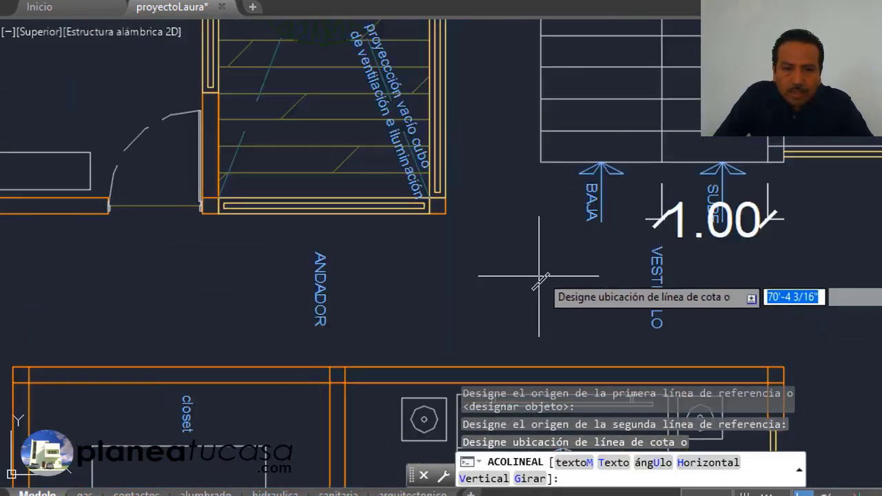
left_click(541, 274)
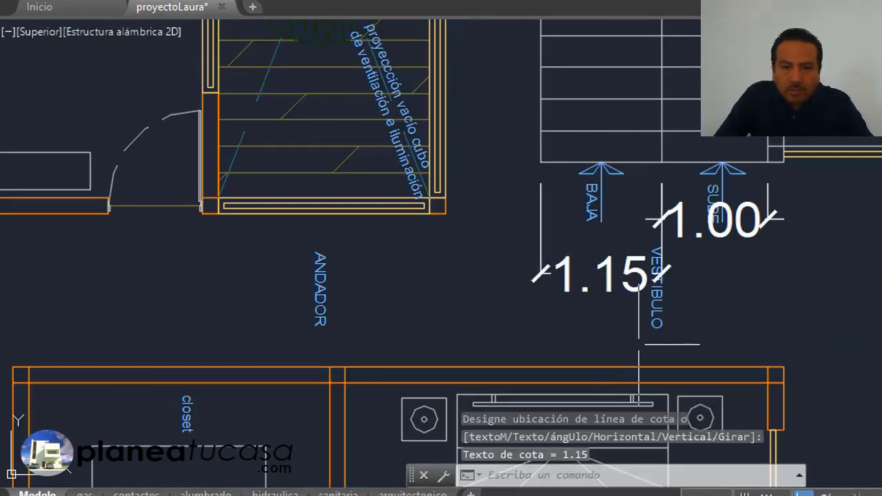
scroll(639, 345, "down", 3)
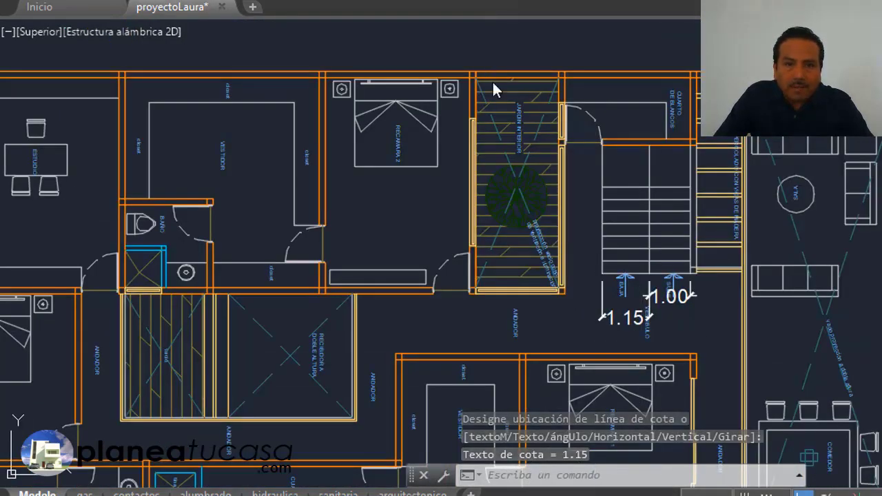
Add a 0.90 dimension beside the garden and a 2.00 width below it.
key("Return")
scroll(575, 287, "up", 5)
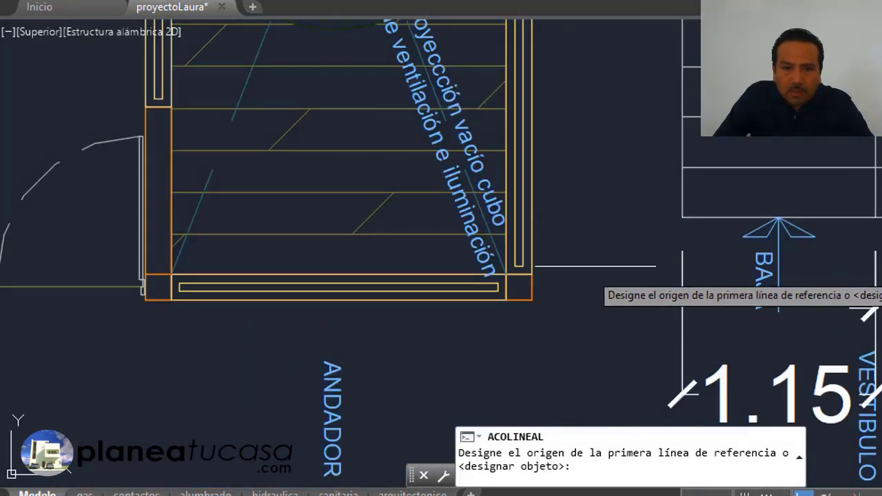
left_click(683, 217)
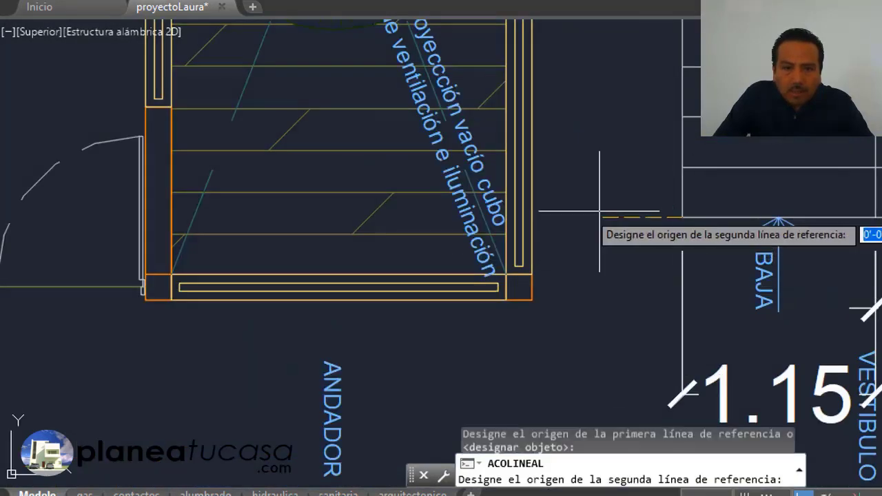
left_click(524, 218)
left_click(679, 164)
scroll(647, 266, "down", 2)
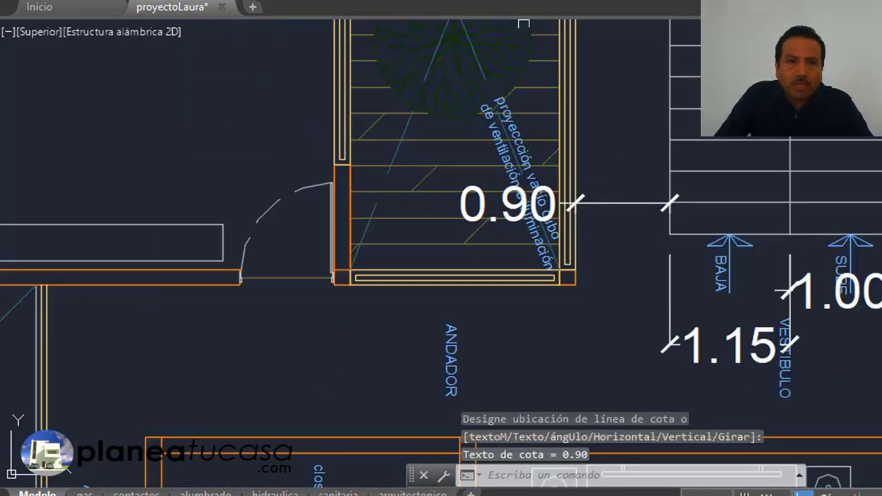
key("Return")
scroll(484, 272, "up", 2)
scroll(516, 271, "up", 2)
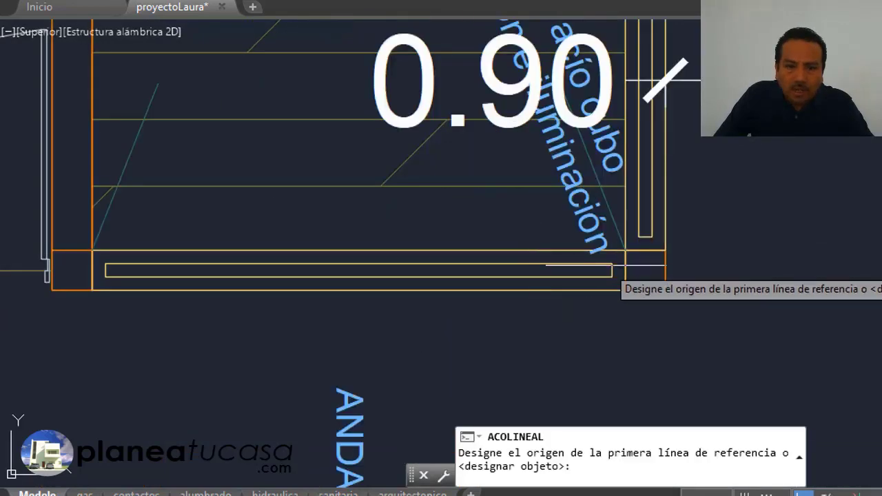
left_click(625, 250)
scroll(624, 253, "down", 1)
scroll(617, 260, "up", 2)
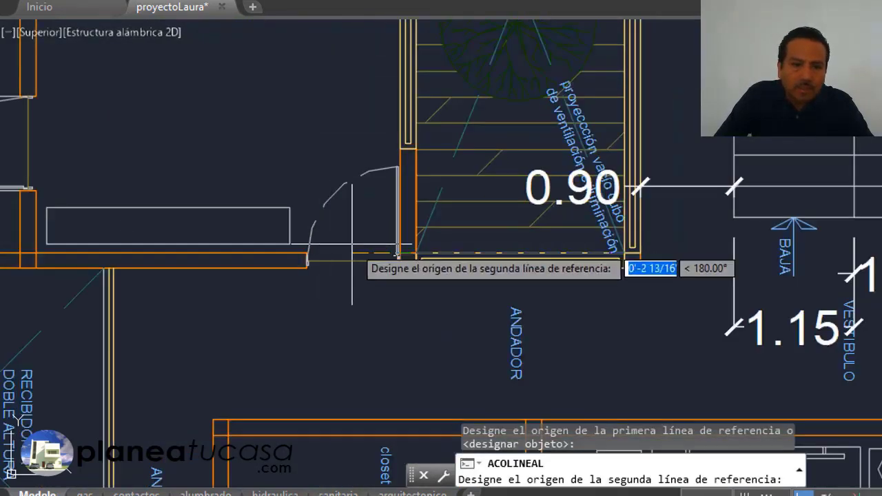
scroll(462, 264, "up", 2)
scroll(461, 259, "up", 1)
left_click(482, 251)
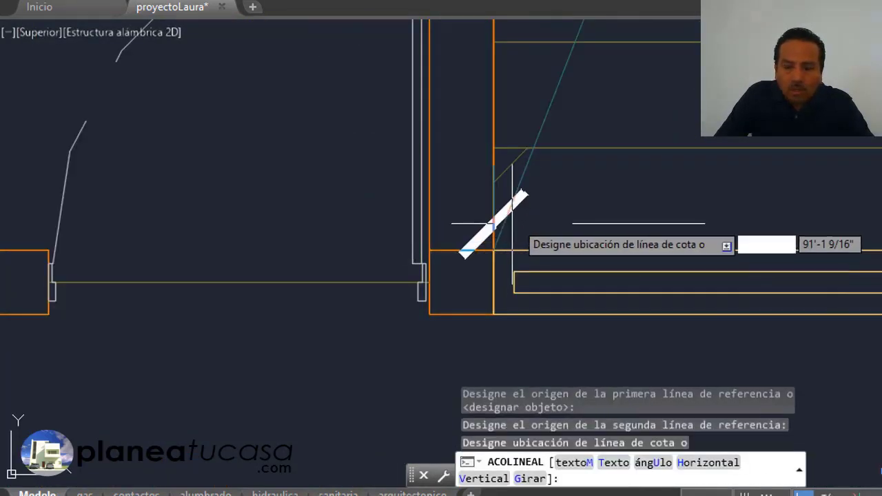
scroll(512, 245, "down", 3)
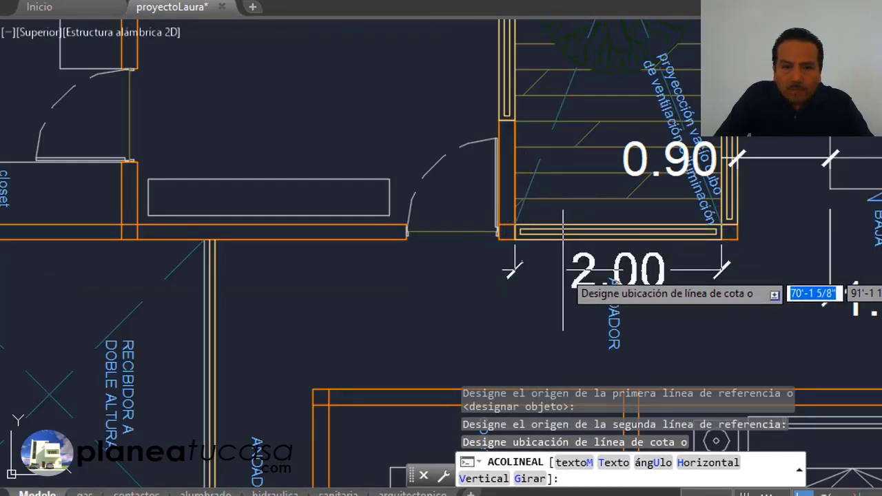
left_click(615, 275)
scroll(610, 275, "down", 3)
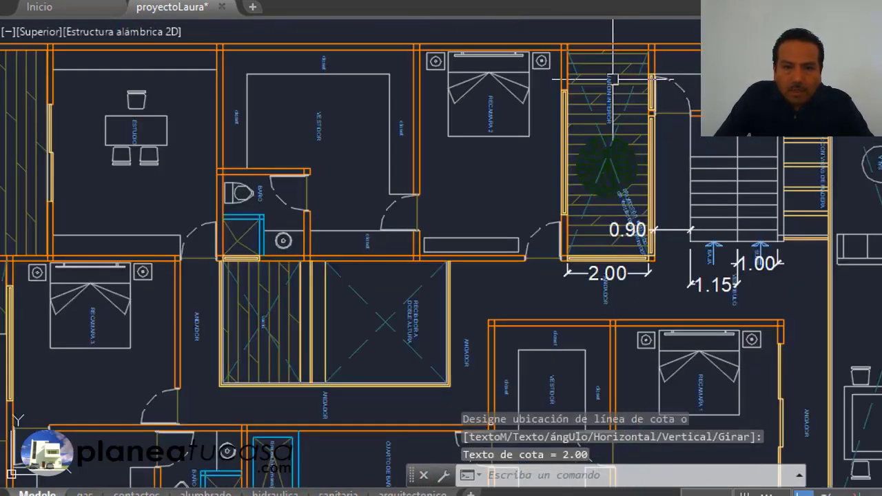
scroll(643, 109, "up", 2)
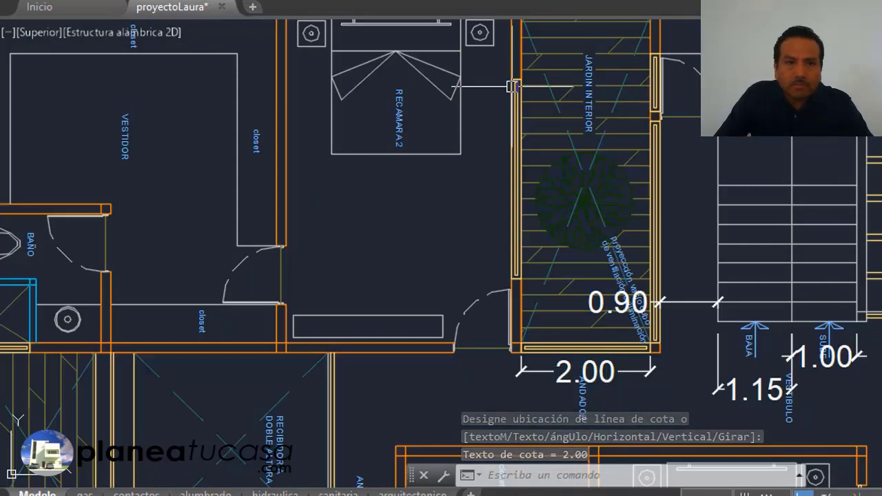
Dimension the interior garden's 5.09 length between its bottom and top walls.
key("Return")
scroll(551, 355, "up", 4)
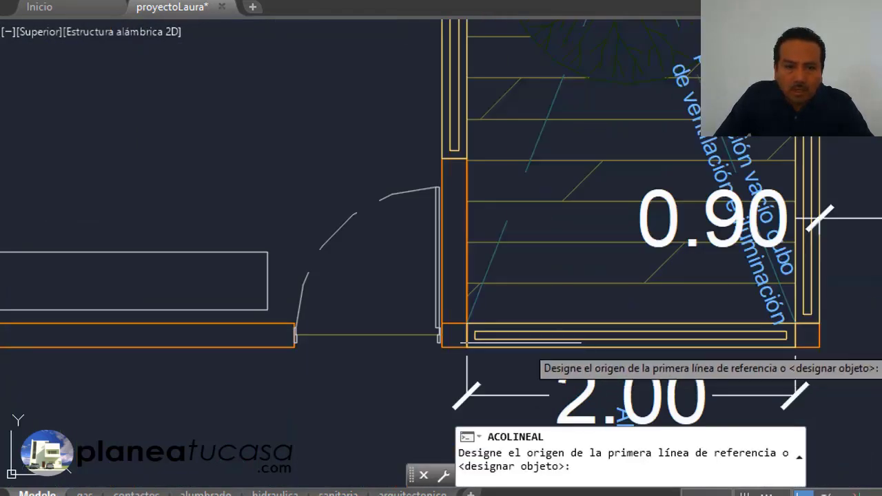
left_click(467, 323)
scroll(467, 323, "down", 5)
scroll(483, 324, "down", 3)
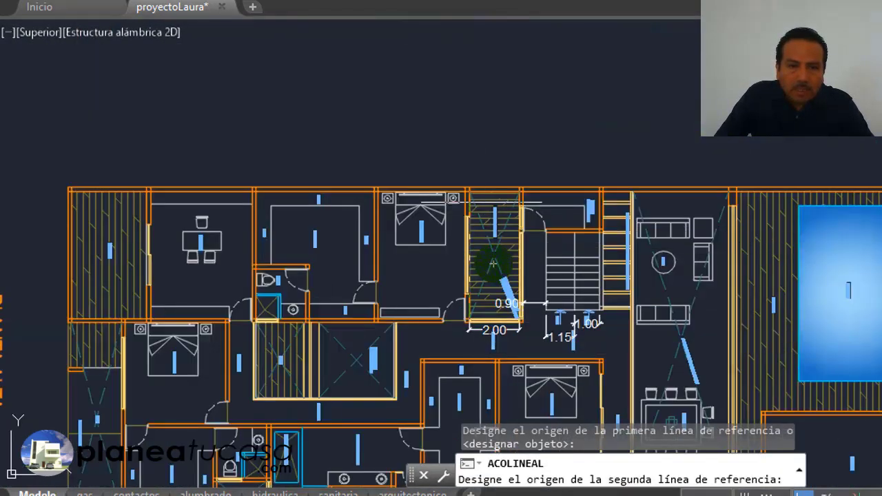
scroll(421, 181, "up", 7)
left_click(421, 181)
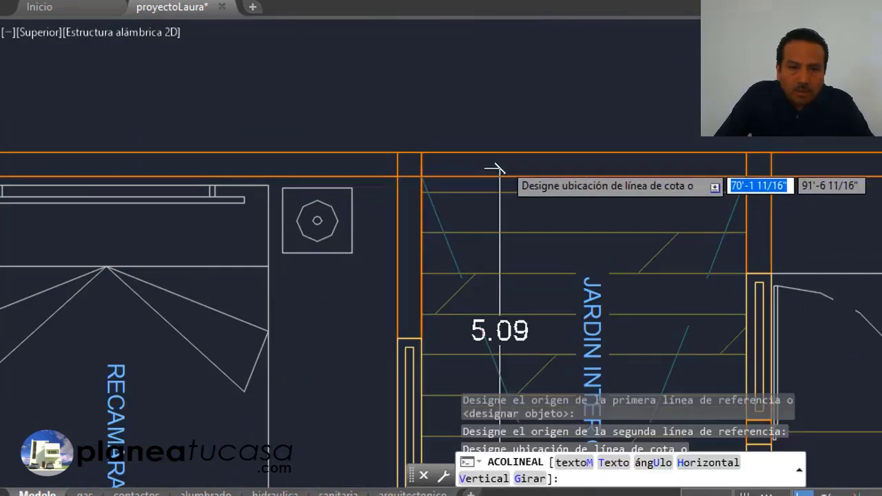
scroll(510, 227, "down", 7)
scroll(521, 238, "up", 3)
left_click(522, 238)
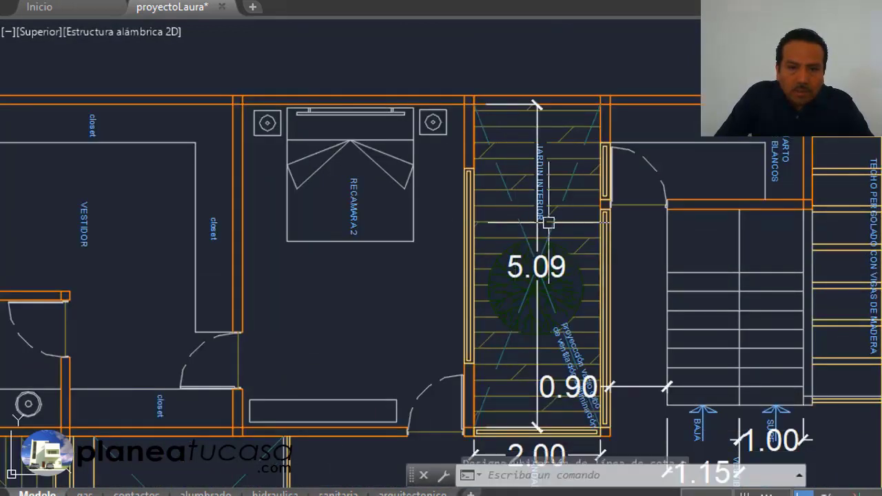
scroll(524, 234, "down", 5)
scroll(528, 234, "up", 4)
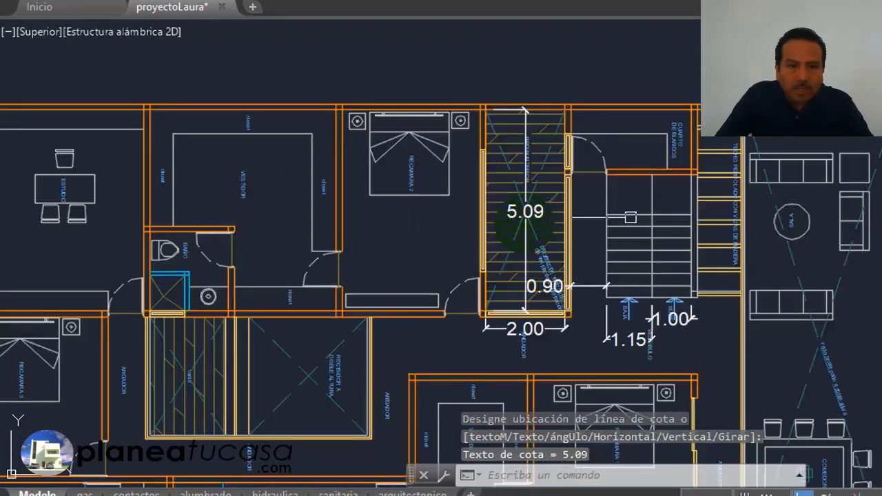
scroll(631, 218, "down", 5)
scroll(616, 191, "up", 6)
scroll(620, 193, "down", 4)
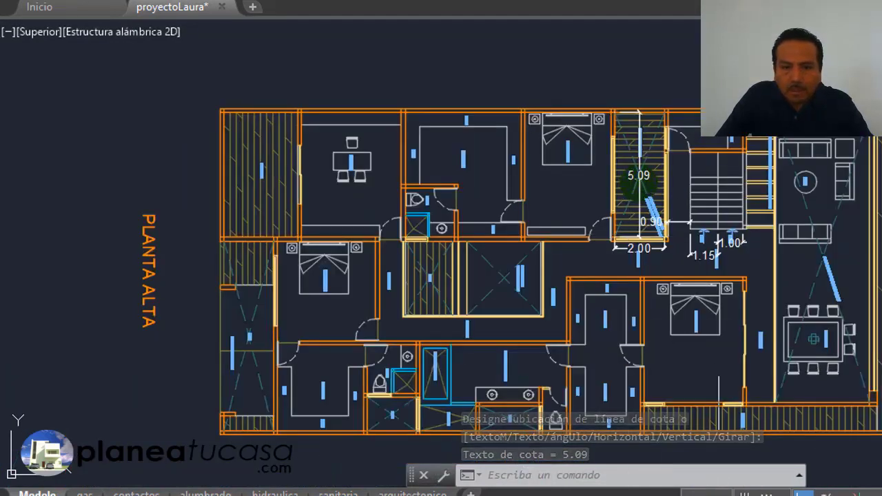
scroll(620, 206, "down", 2)
scroll(660, 60, "up", 3)
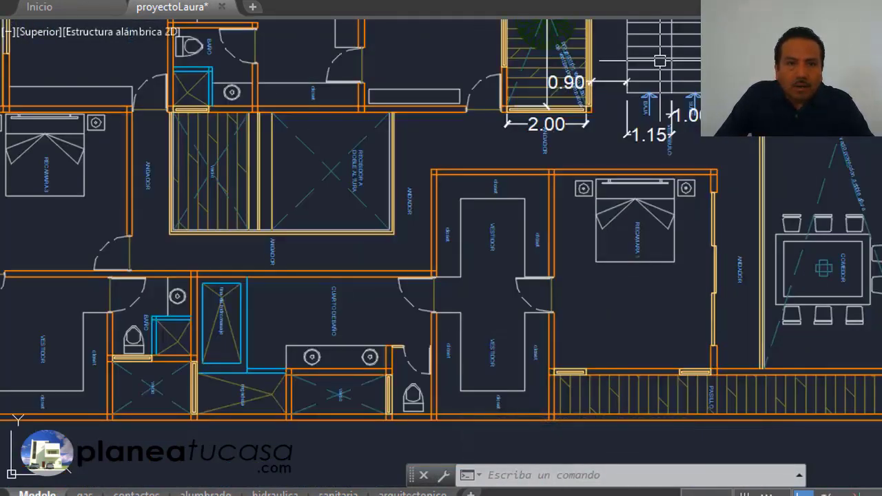
Dimension the bedroom with a 4.00 horizontal and a 4.95 vertical linear dimension.
key("Return")
scroll(720, 172, "up", 5)
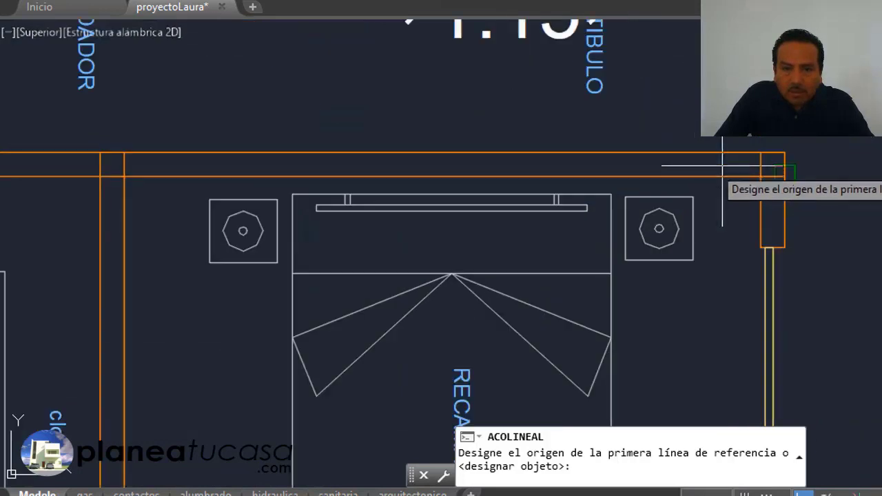
left_click(760, 176)
scroll(761, 179, "down", 3)
scroll(344, 178, "up", 3)
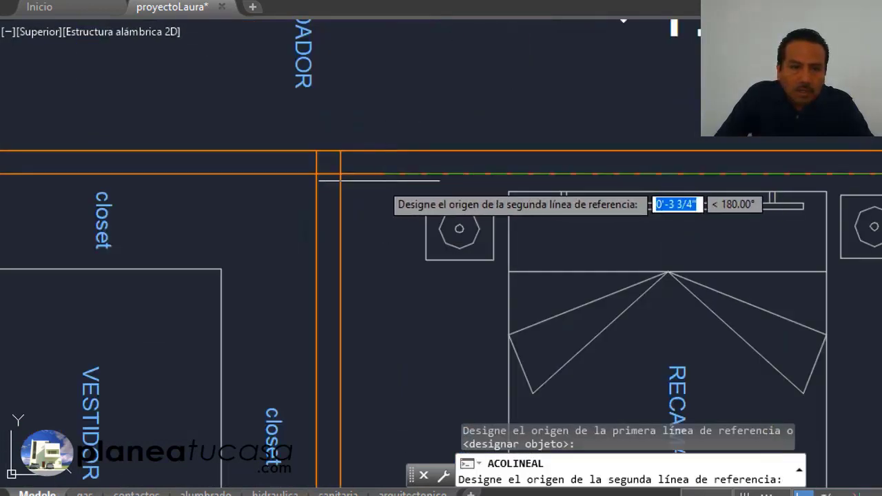
left_click(340, 177)
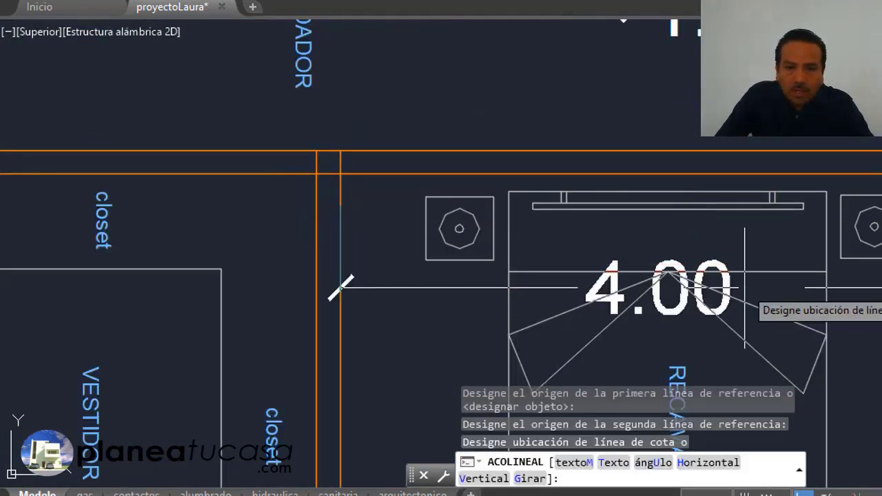
left_click(729, 238)
scroll(730, 238, "down", 5)
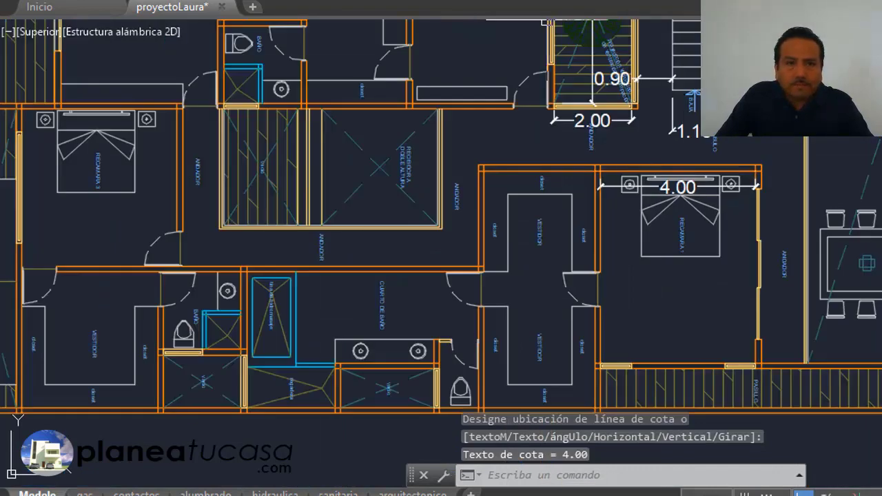
key("Return")
scroll(605, 255, "up", 2)
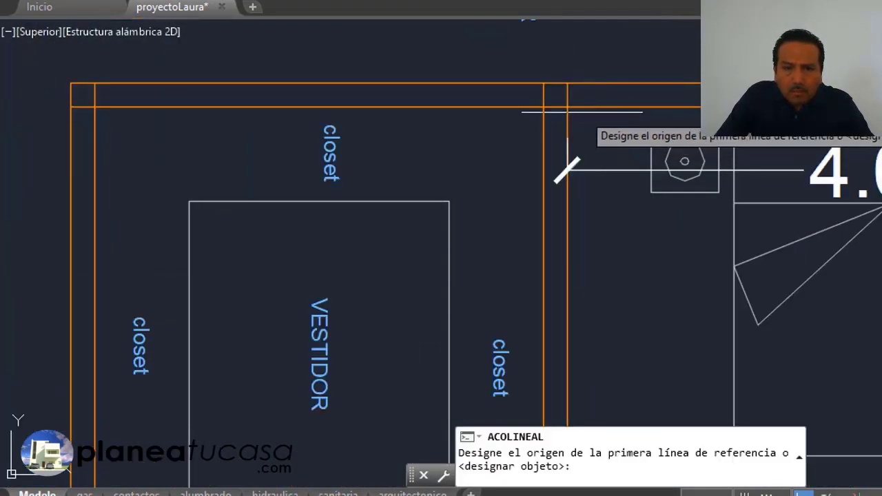
left_click(596, 141)
scroll(578, 395, "up", 2)
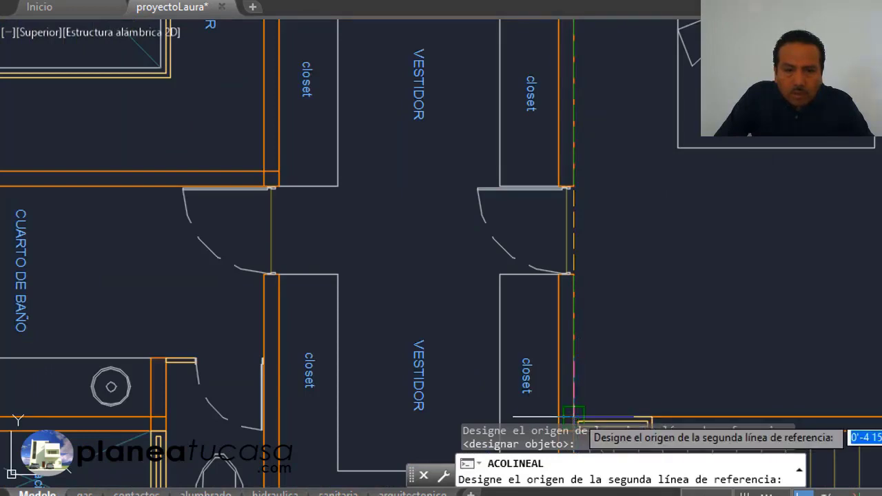
left_click(578, 418)
left_click(658, 255)
scroll(658, 255, "down", 2)
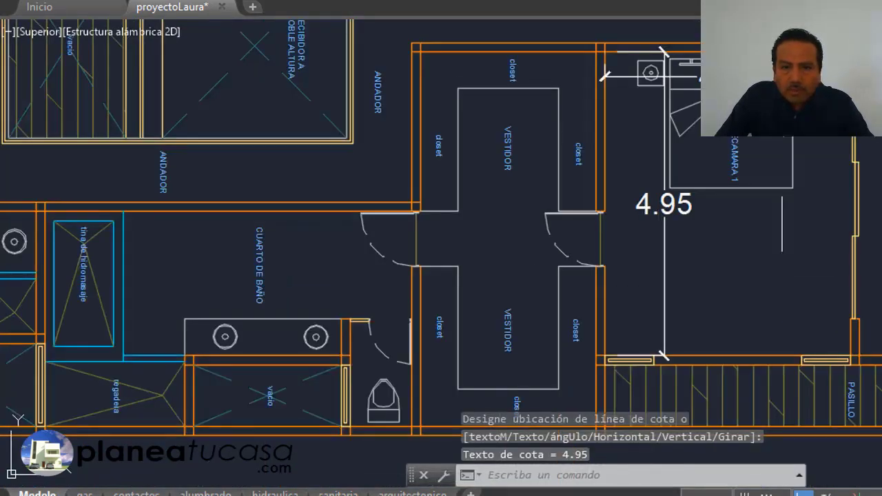
scroll(643, 212, "down", 2)
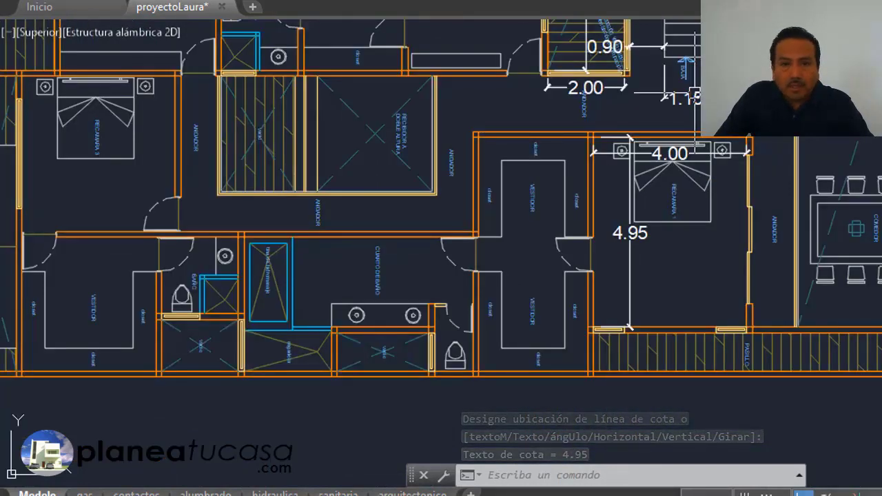
Add a 1.20 dimension from the column corner to the right wall.
key("Return")
scroll(727, 321, "up", 6)
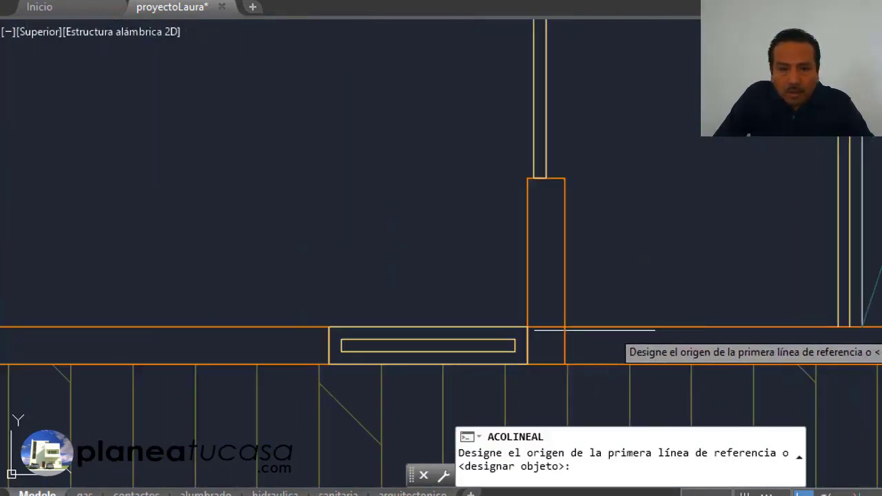
left_click(565, 327)
scroll(849, 326, "up", 2)
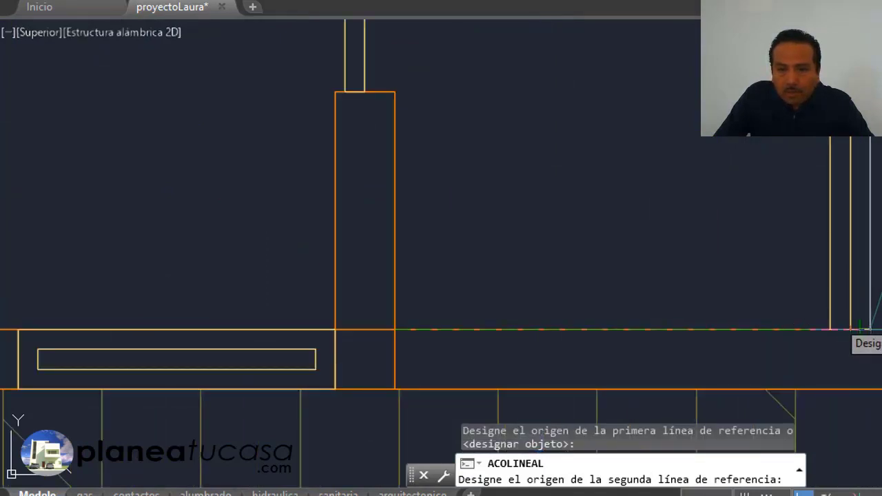
left_click(864, 321)
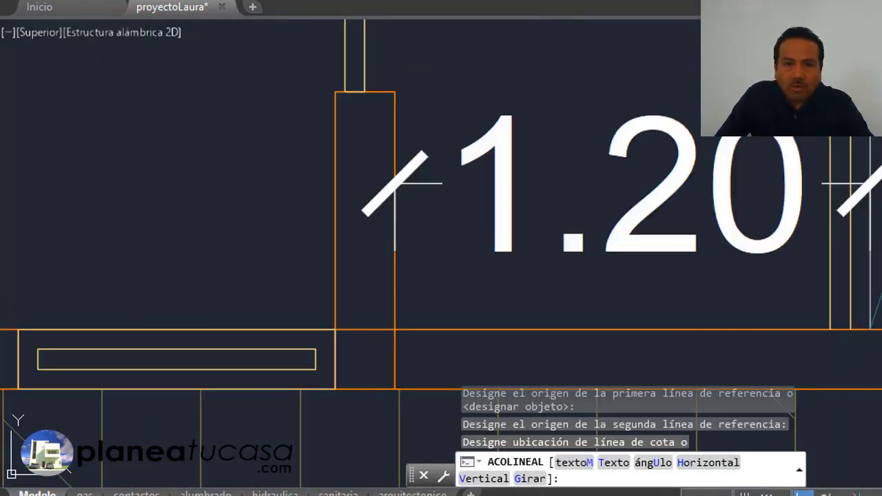
left_click(687, 182)
scroll(747, 296, "down", 2)
scroll(809, 338, "down", 4)
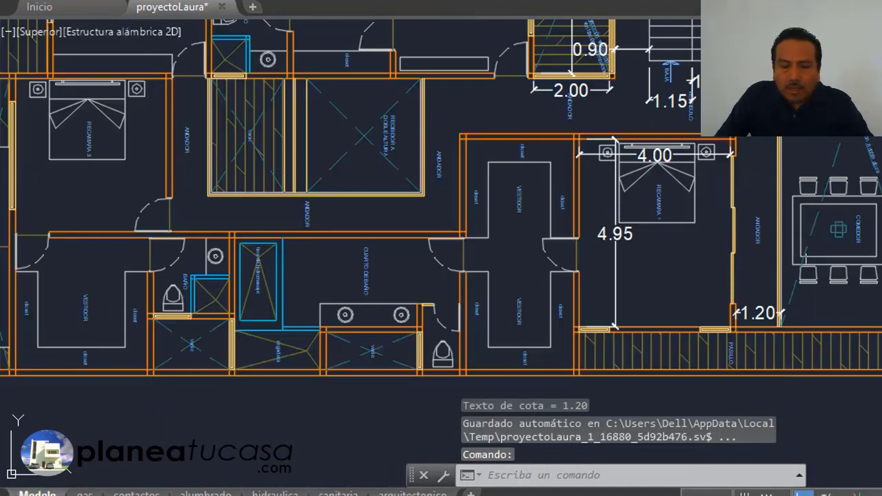
scroll(803, 259, "down", 3)
scroll(769, 257, "up", 2)
scroll(769, 257, "up", 1)
scroll(769, 258, "up", 1)
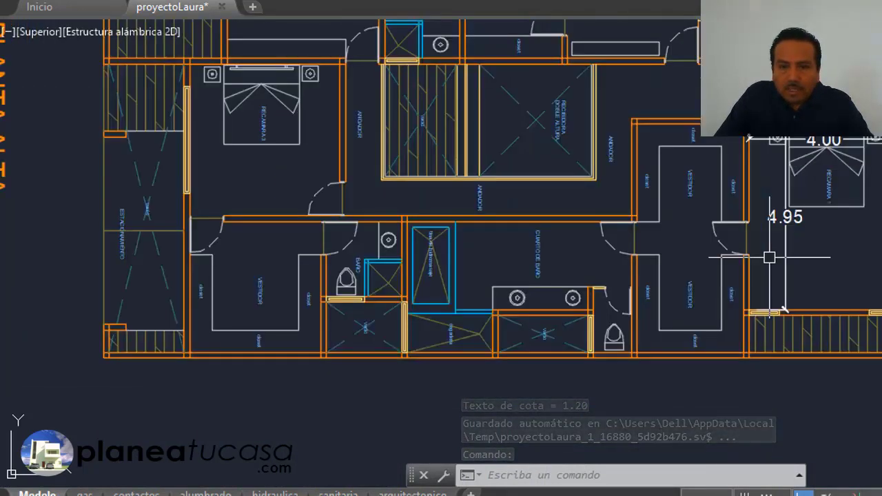
scroll(743, 241, "up", 2)
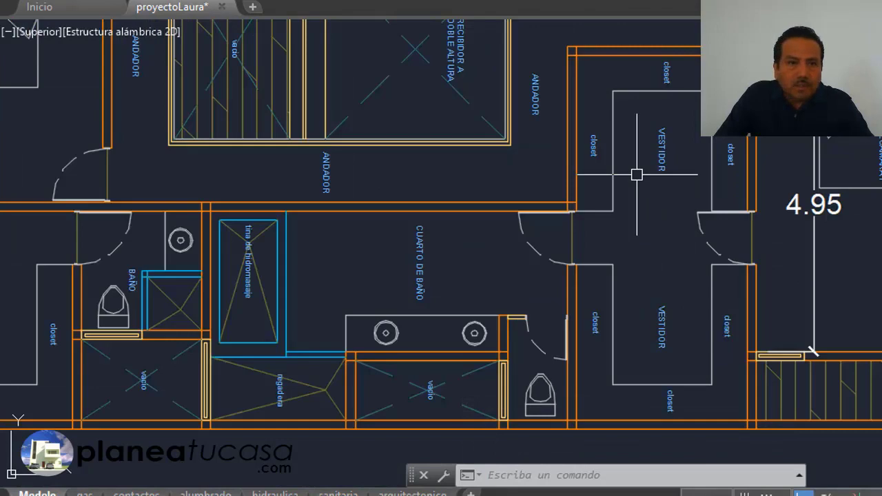
Dimension the dressing room's 2.85 width and 6.10 length.
key("Return")
scroll(647, 55, "up", 4)
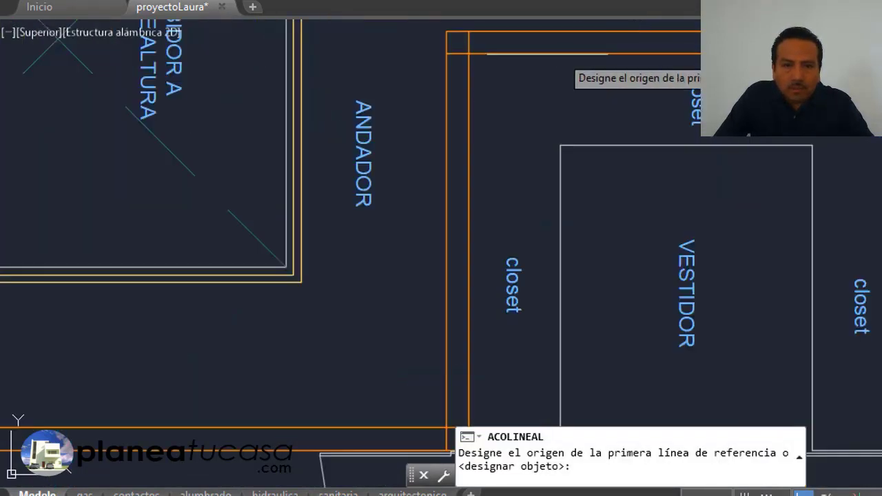
left_click(469, 54)
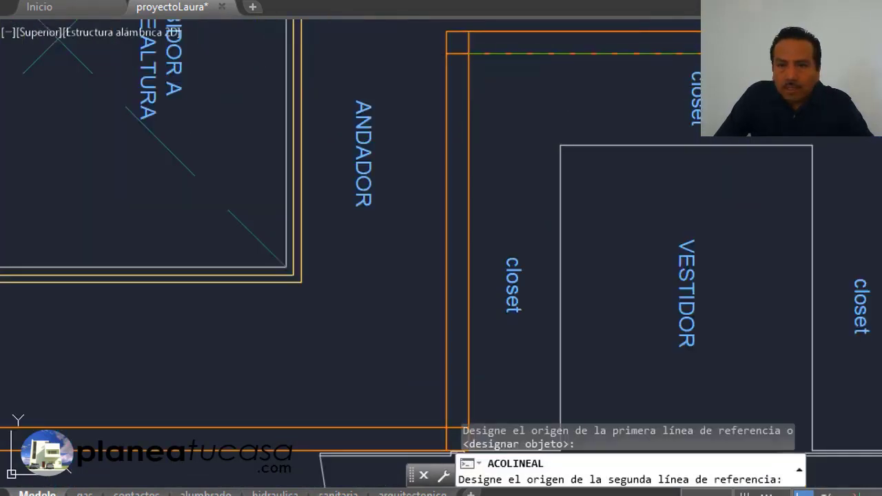
left_click(878, 55)
left_click(755, 189)
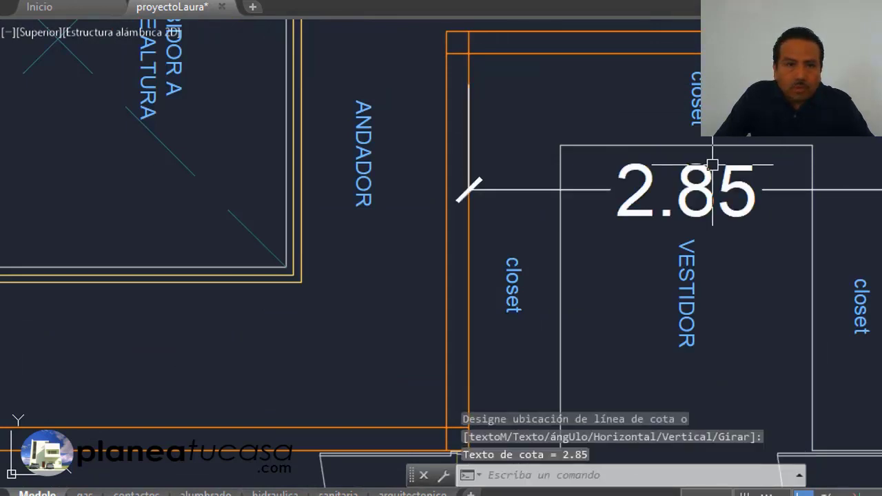
key("Return")
left_click(879, 54)
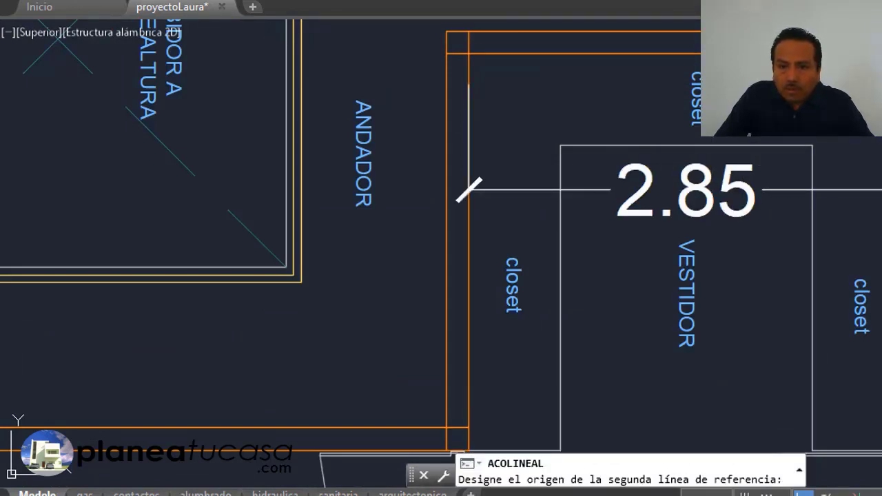
scroll(878, 54, "down", 4)
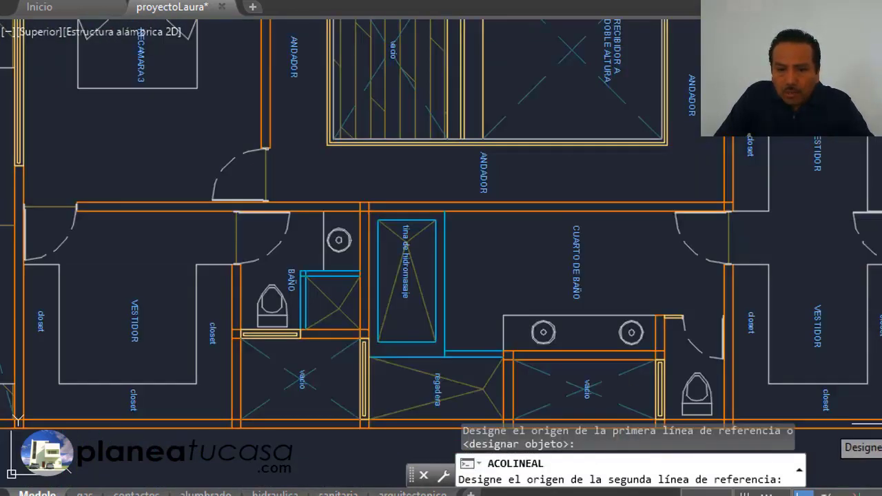
scroll(881, 427, "up", 4)
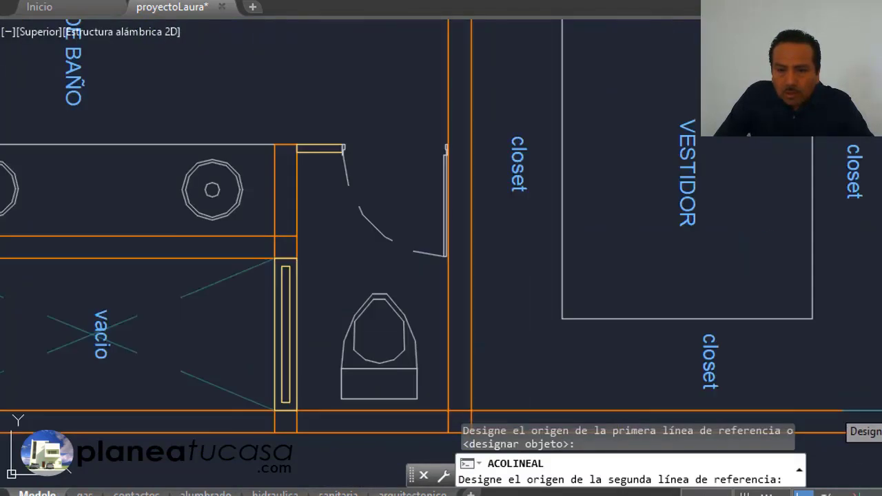
left_click(879, 411)
scroll(878, 411, "down", 2)
left_click(799, 209)
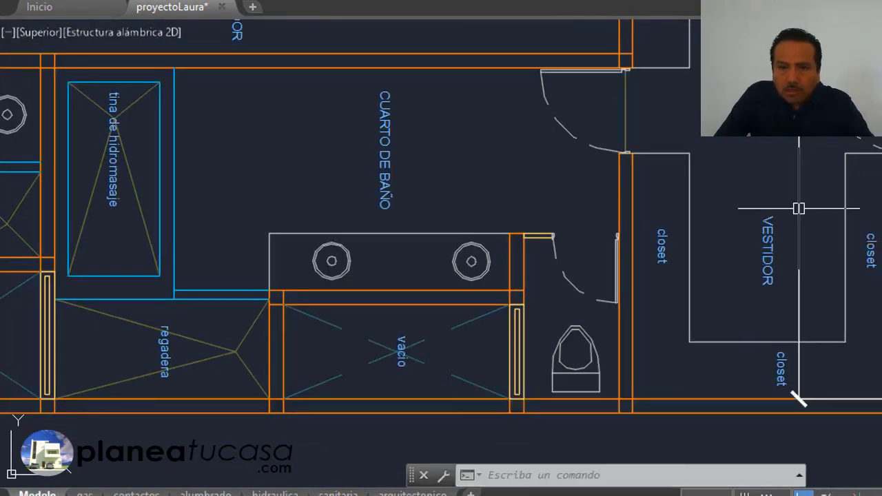
left_click(799, 208)
scroll(799, 209, "down", 4)
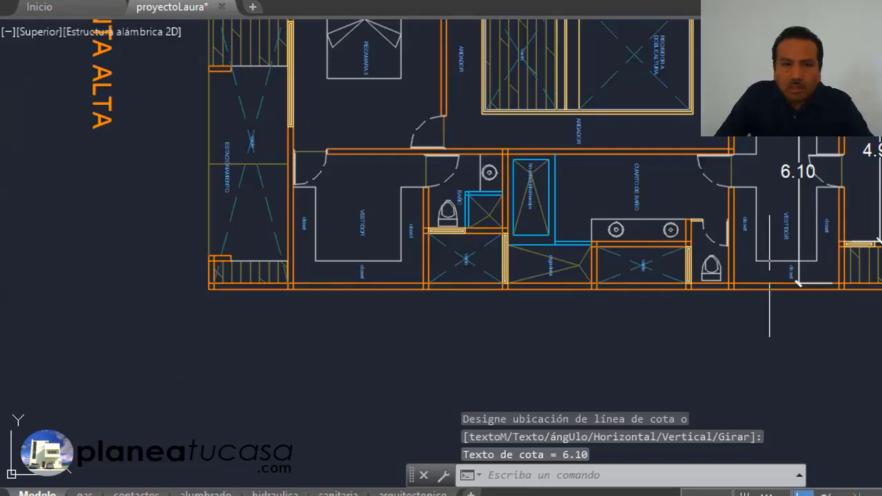
key("Return")
Dimension the bathroom's 3.50 length by the tub and the 2.27 shower width.
scroll(661, 340, "up", 3)
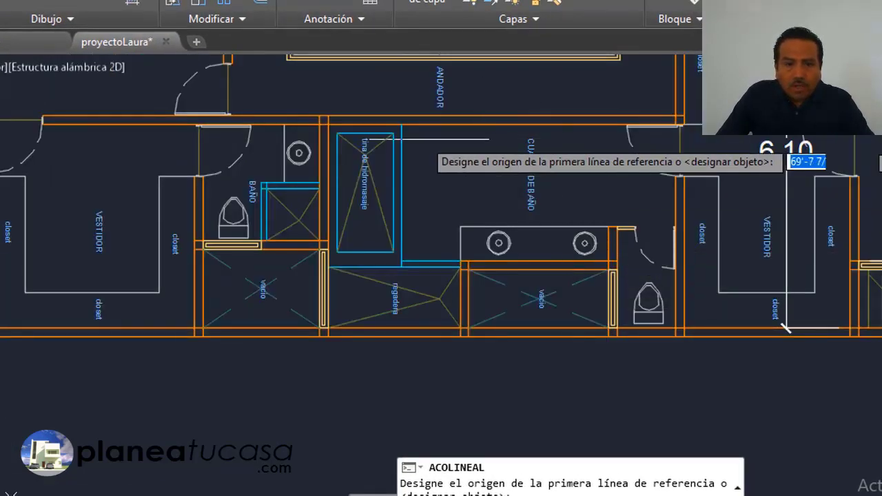
scroll(368, 127, "up", 2)
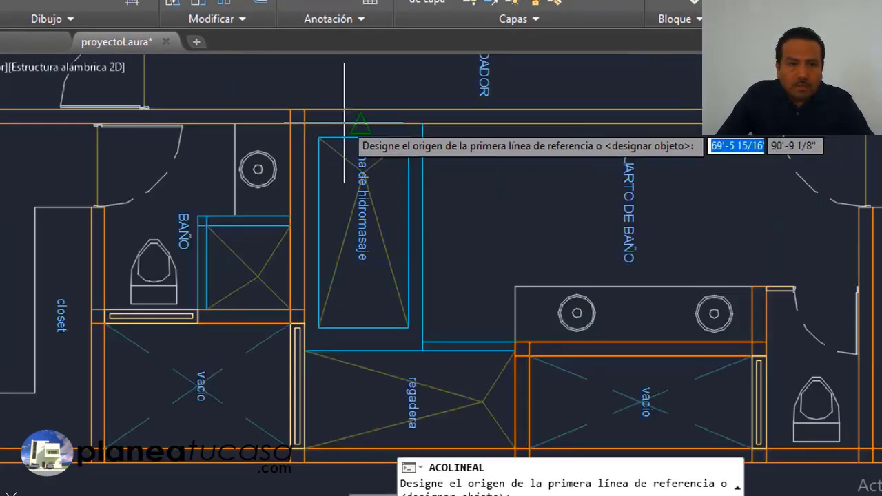
scroll(301, 123, "up", 3)
left_click(304, 124)
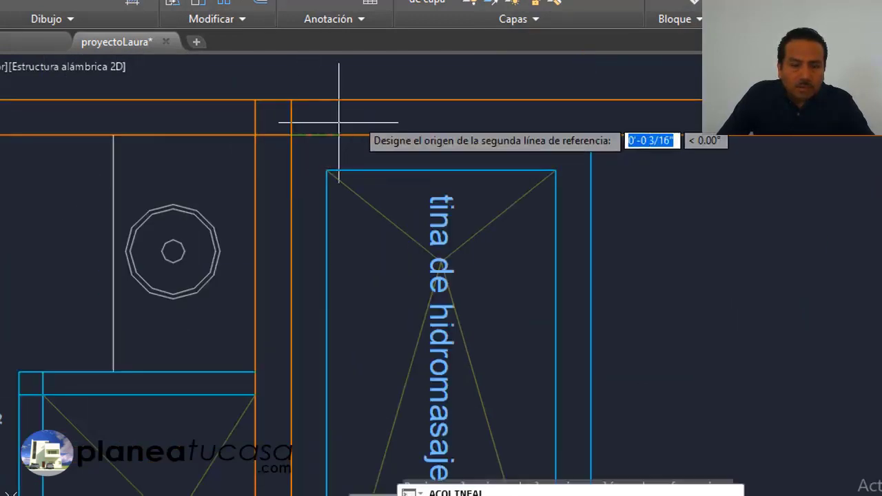
scroll(340, 122, "down", 3)
left_click(336, 440)
scroll(335, 441, "up", 2)
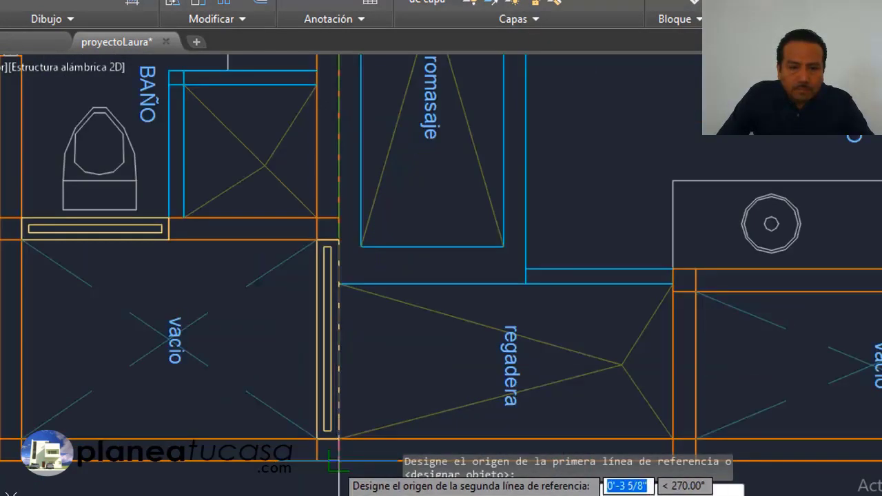
left_click(338, 437)
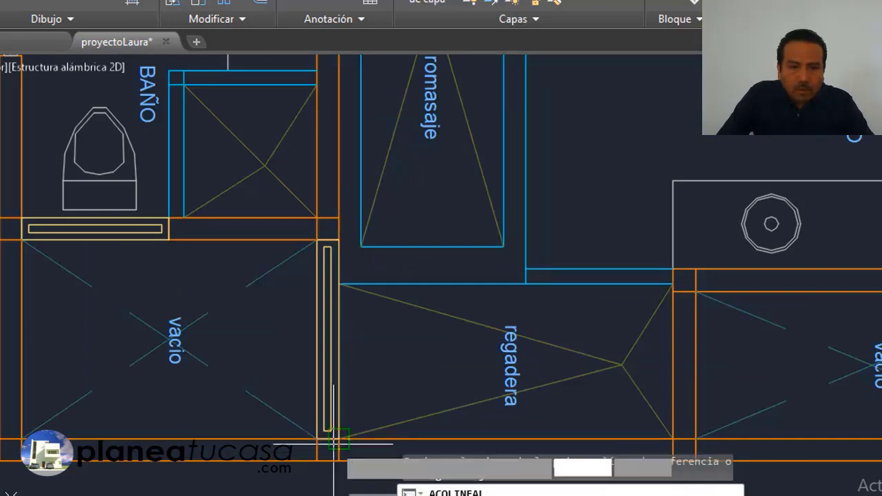
scroll(338, 436, "down", 5)
scroll(449, 260, "up", 2)
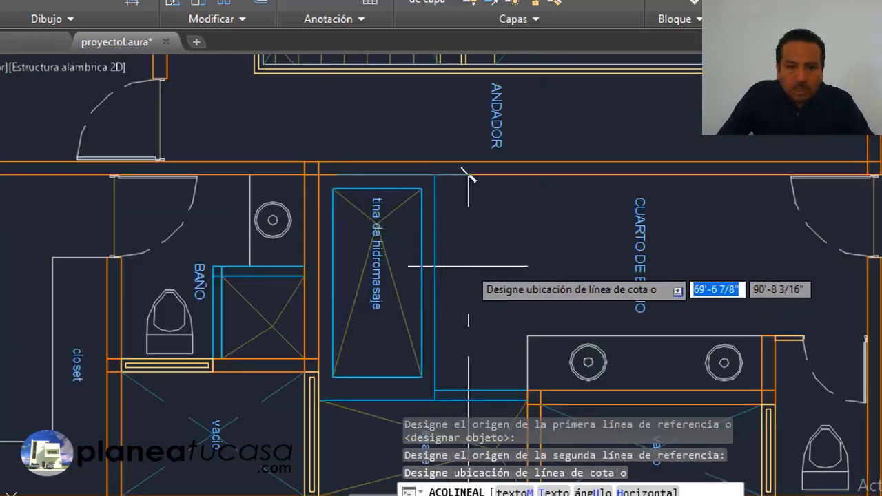
left_click(469, 275)
scroll(465, 211, "down", 2)
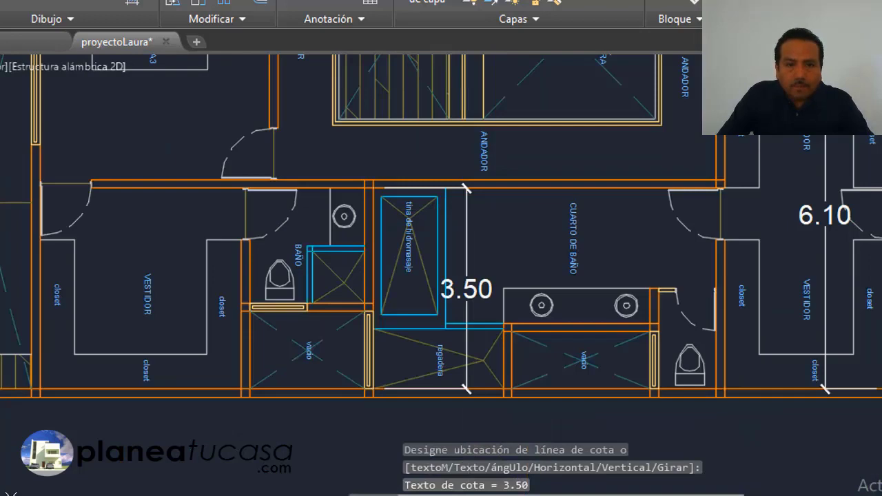
key("Return")
scroll(400, 393, "up", 4)
left_click(324, 384)
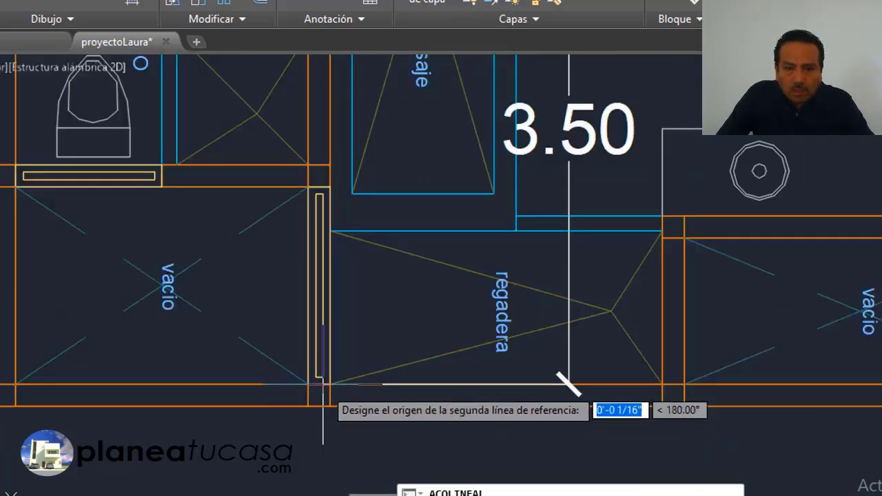
left_click(568, 384)
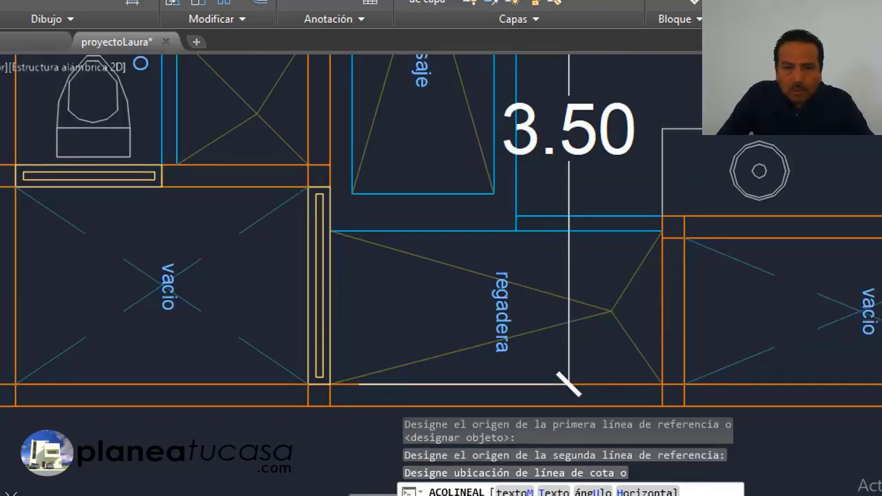
left_click(516, 333)
scroll(516, 297, "down", 3)
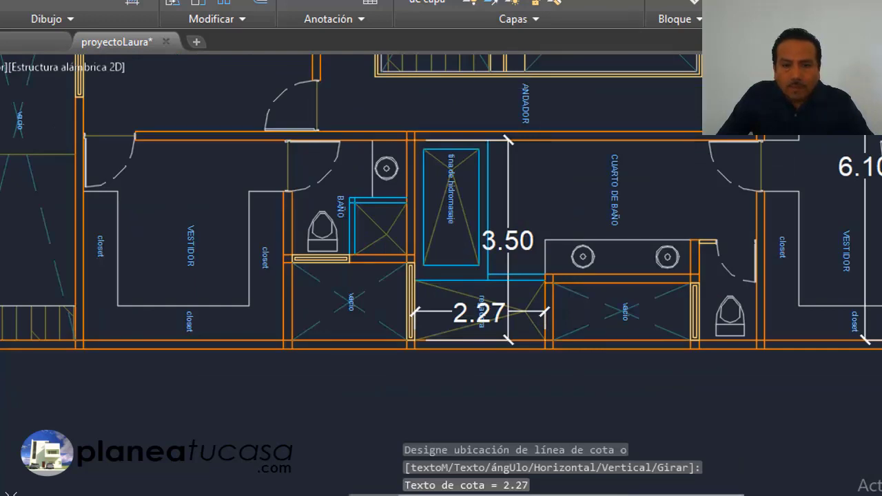
Add the vertical 2.35 dimension from the vanity corner in the bathroom.
key("Return")
scroll(551, 282, "up", 4)
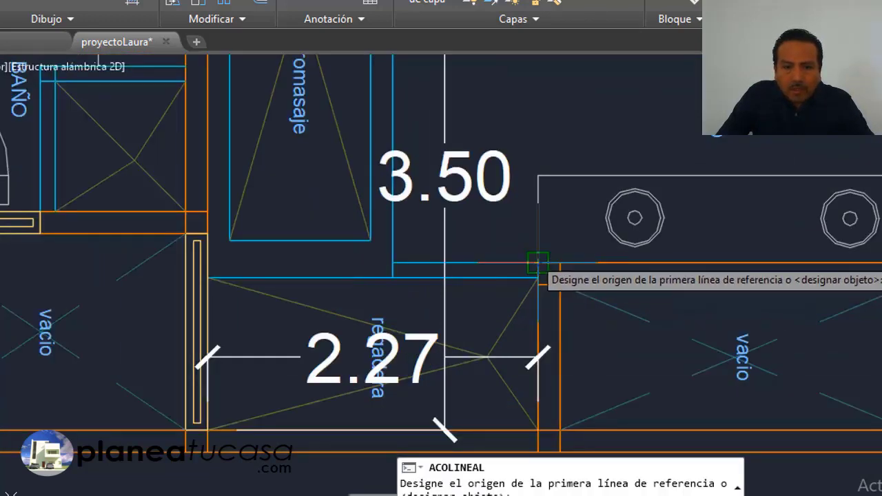
left_click(538, 262)
scroll(538, 265, "down", 2)
scroll(510, 193, "down", 2)
scroll(535, 130, "up", 2)
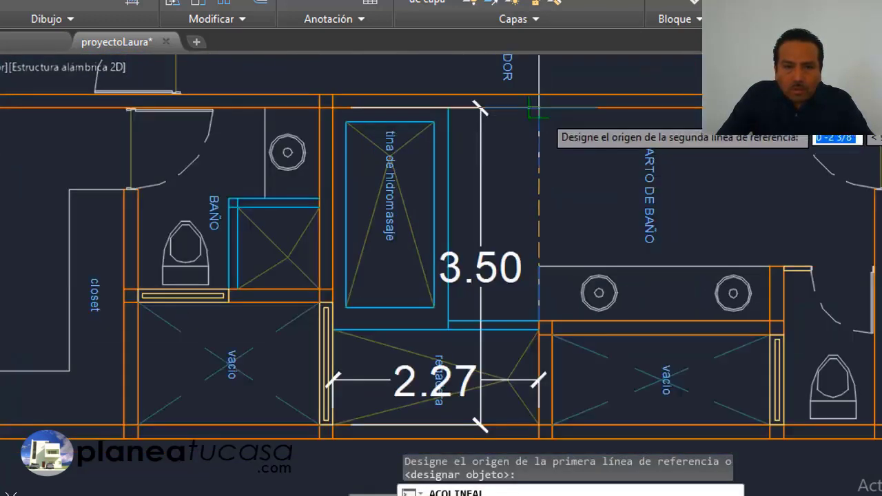
left_click(538, 107)
left_click(592, 172)
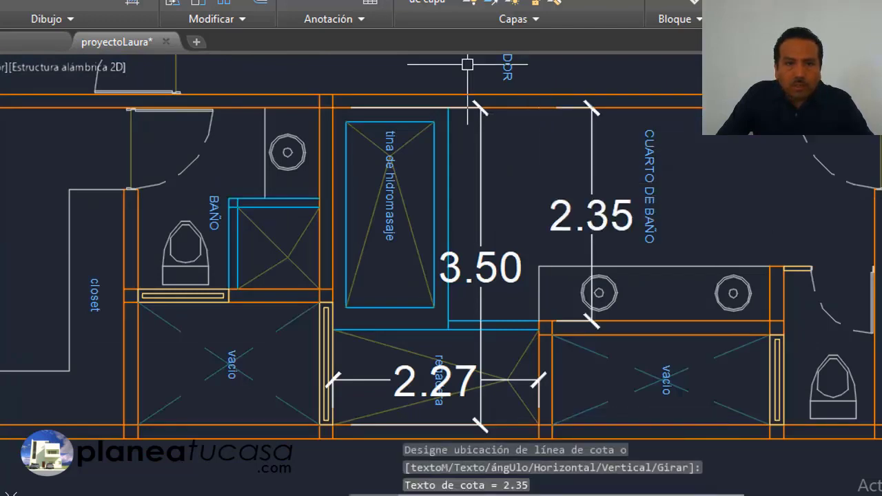
key("Return")
scroll(766, 414, "up", 2)
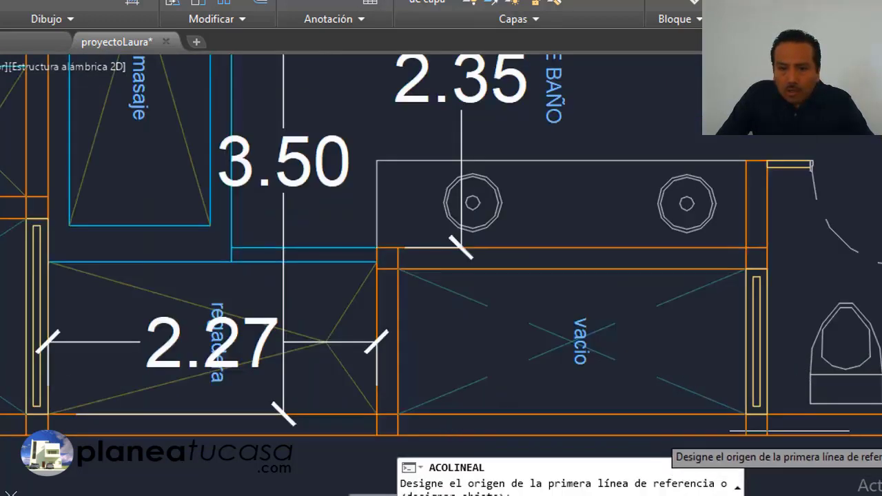
scroll(766, 414, "down", 3)
Dimension the bathroom's right-hand wall at 3.50 and the space beside the toilet at 1.00.
scroll(764, 262, "up", 2)
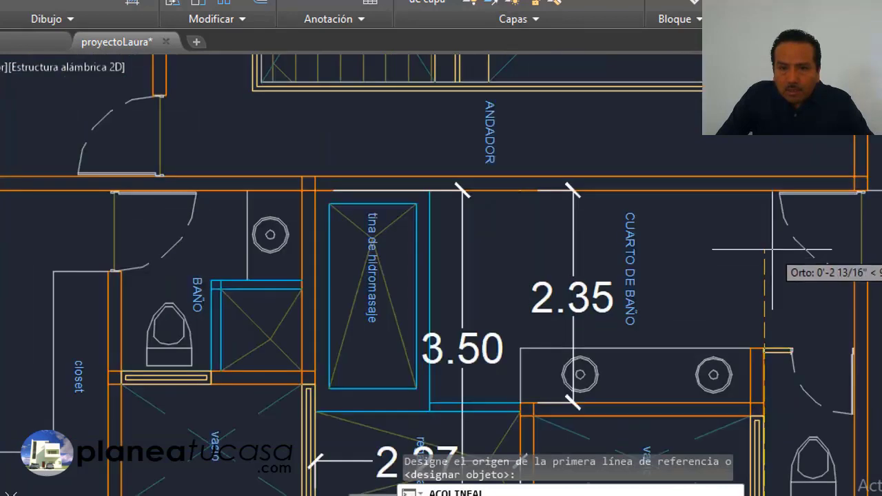
left_click(763, 192)
left_click(763, 483)
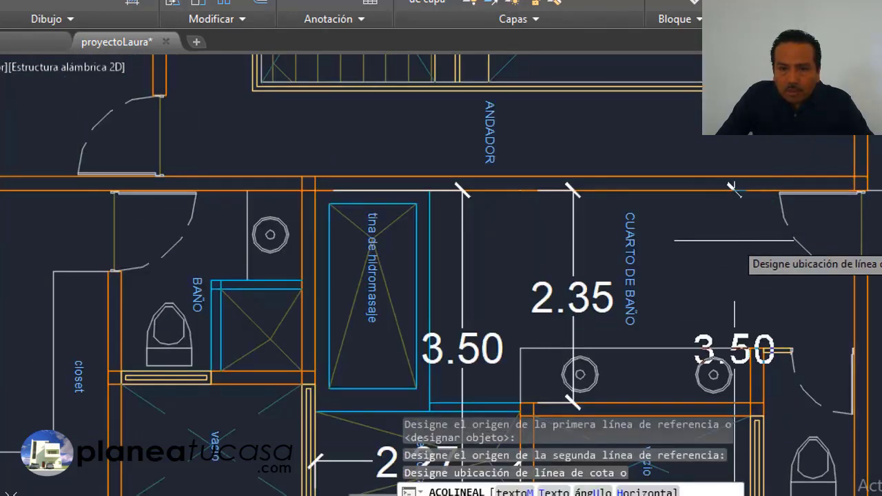
left_click(734, 241)
key("Return")
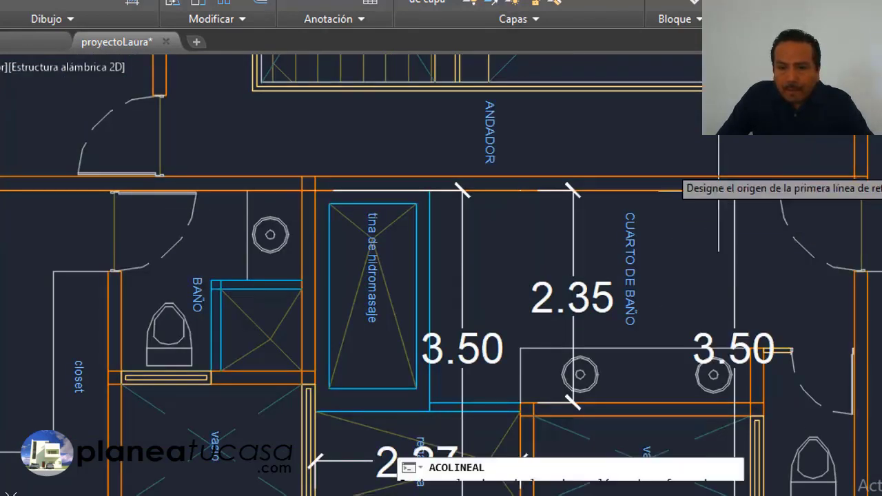
scroll(710, 138, "down", 3)
scroll(767, 247, "up", 3)
scroll(700, 331, "up", 2)
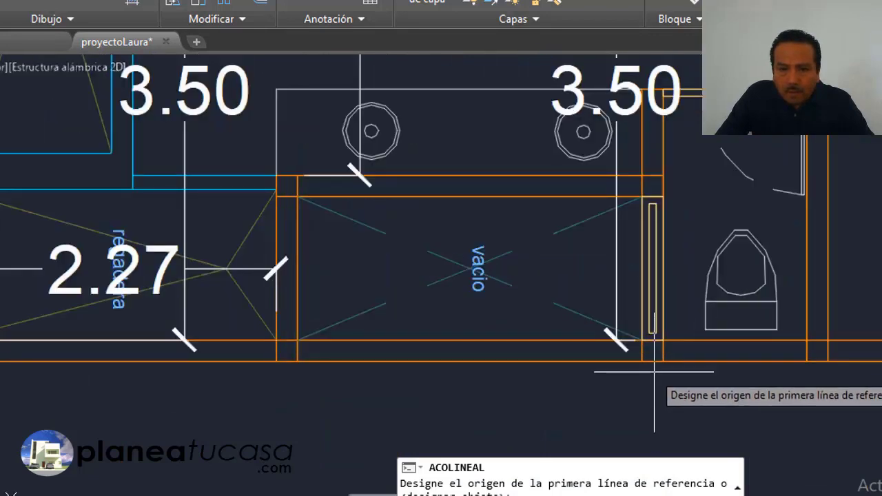
left_click(694, 338)
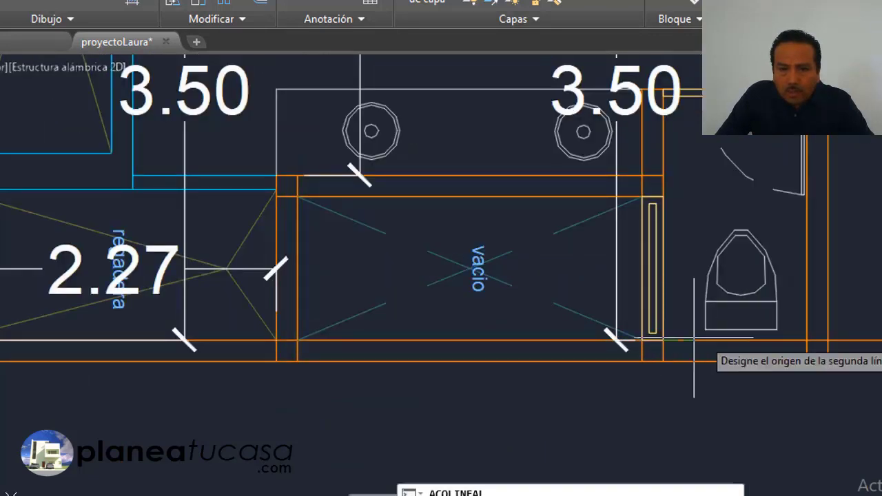
left_click(812, 341)
left_click(793, 218)
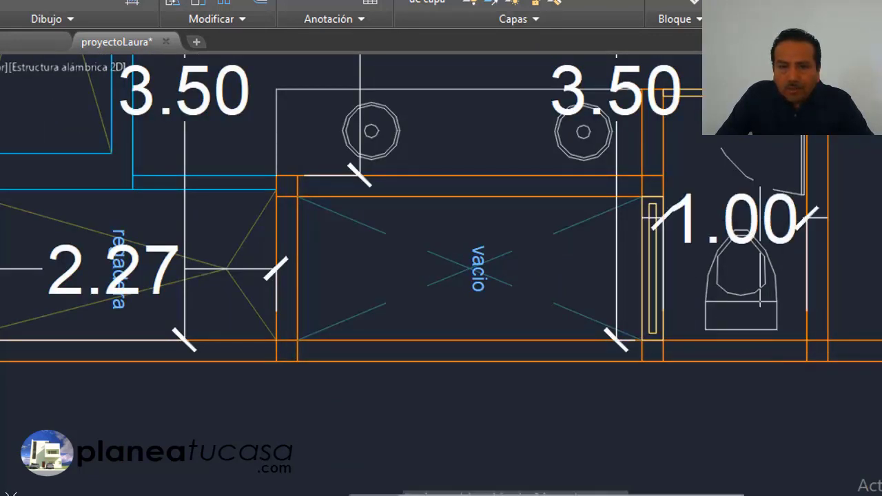
scroll(716, 324, "down", 3)
scroll(717, 190, "up", 2)
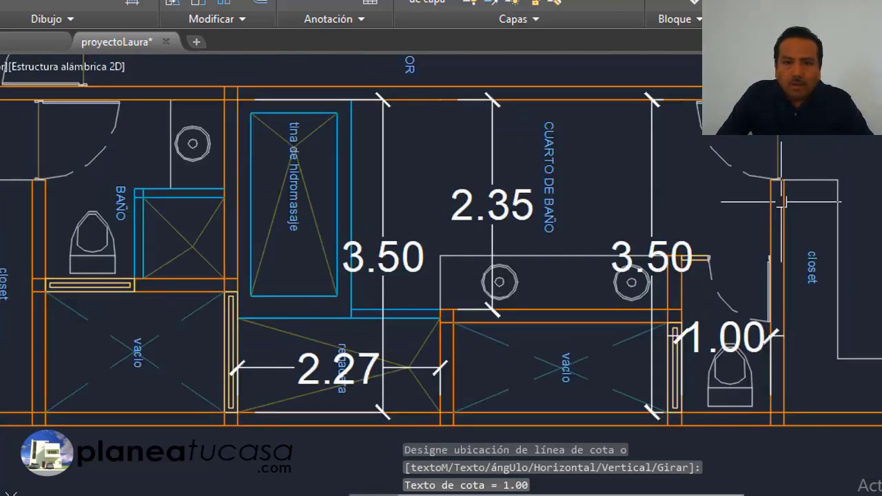
Add a 0.90 linear dimension across the bathroom doorway.
key("Return")
scroll(793, 116, "up", 4)
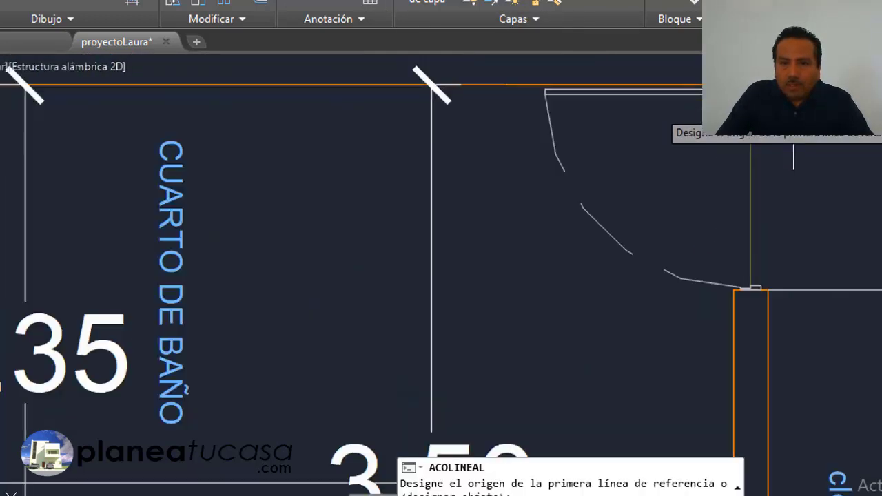
left_click(768, 290)
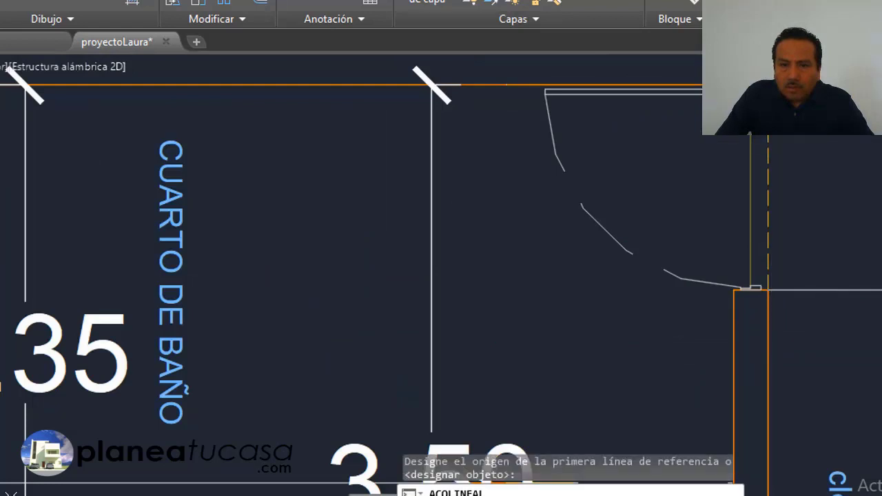
left_click(768, 84)
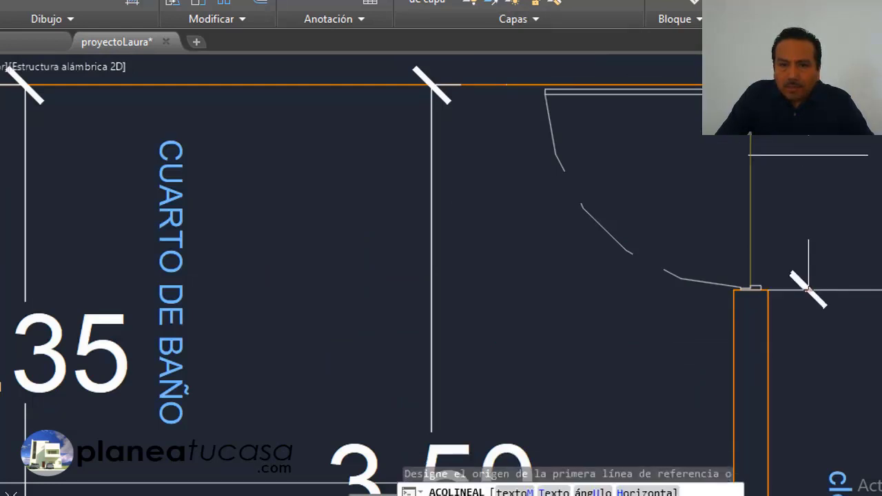
left_click(837, 206)
scroll(826, 239, "down", 5)
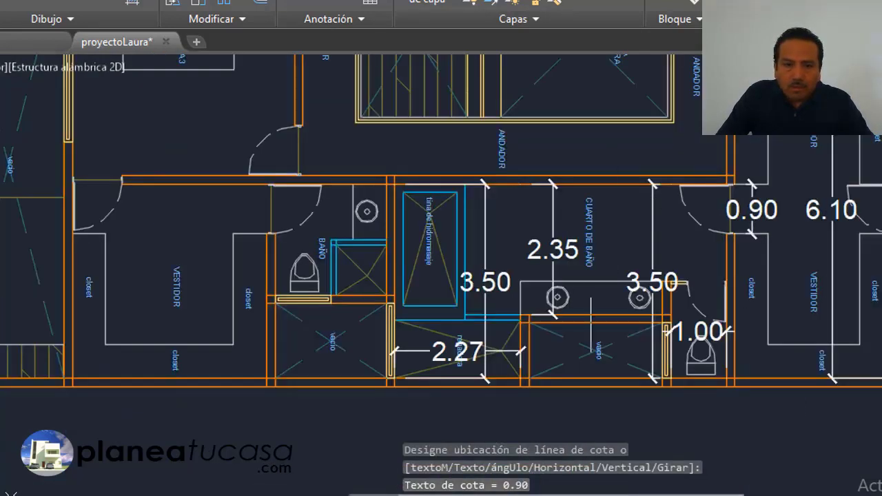
scroll(810, 320, "down", 2)
scroll(806, 189, "up", 2)
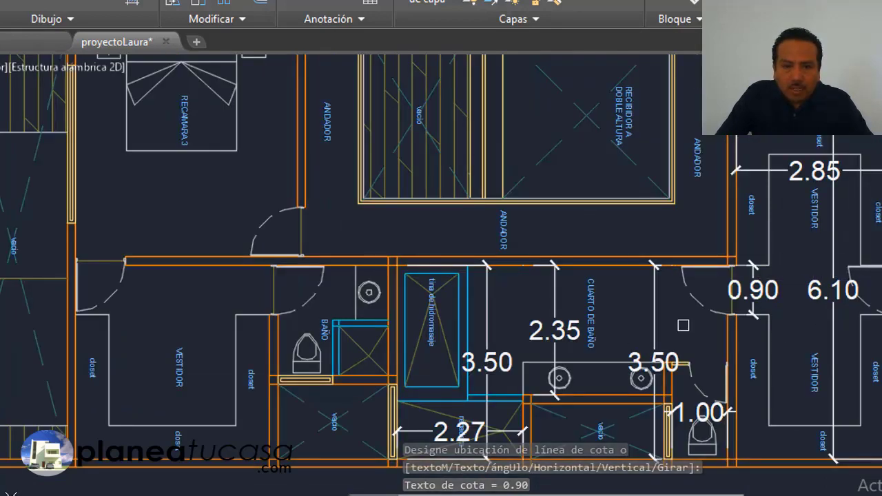
scroll(807, 226, "down", 2)
scroll(678, 378, "up", 4)
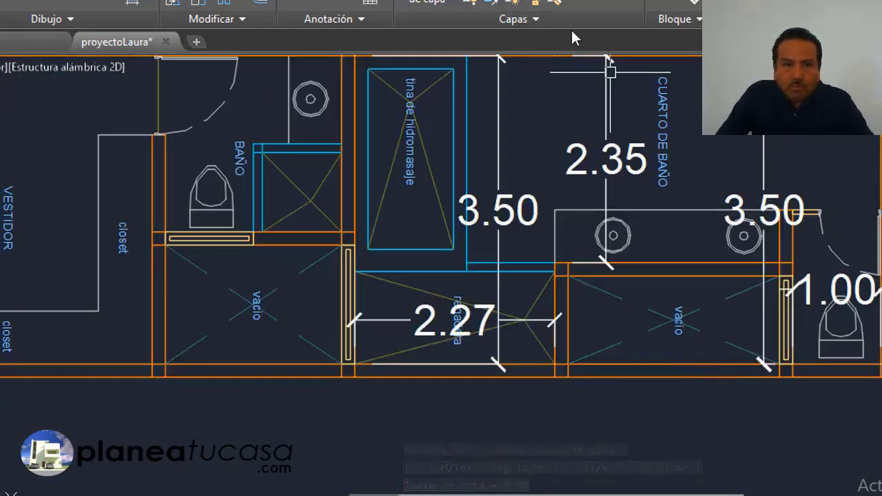
Dimension the void 1.00 deep and 2.40 wide.
key("Return")
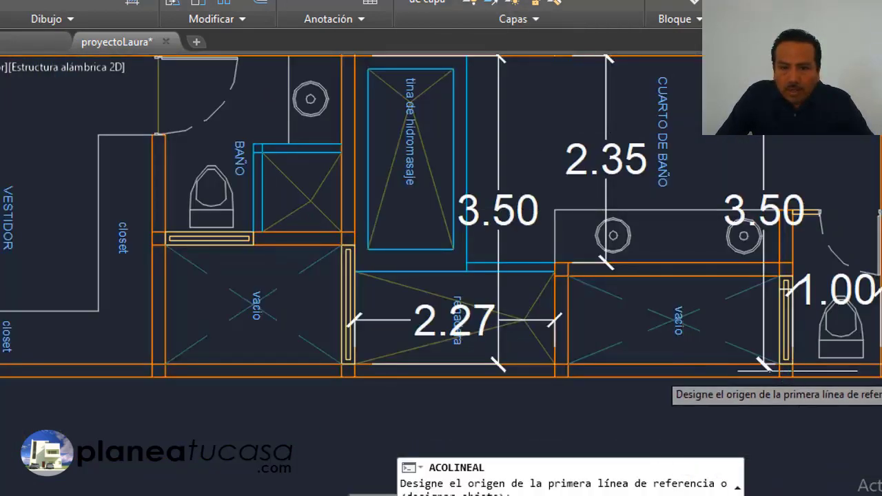
scroll(749, 355, "up", 3)
left_click(749, 355)
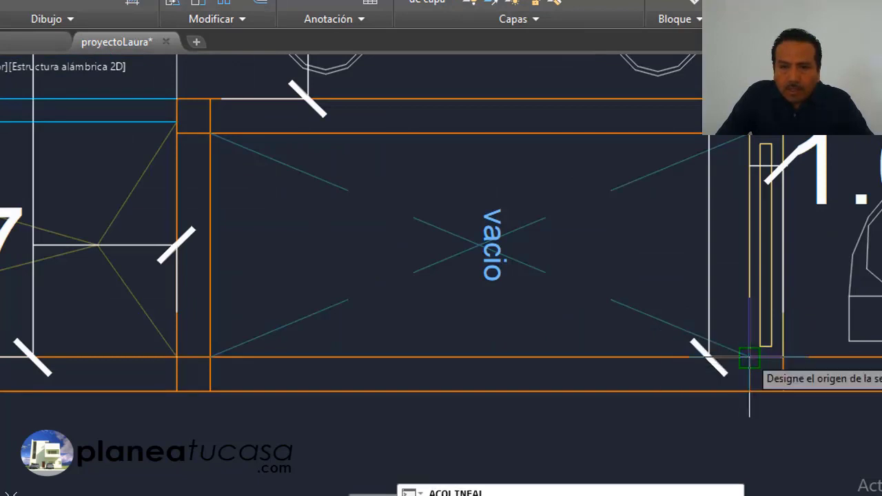
left_click(749, 134)
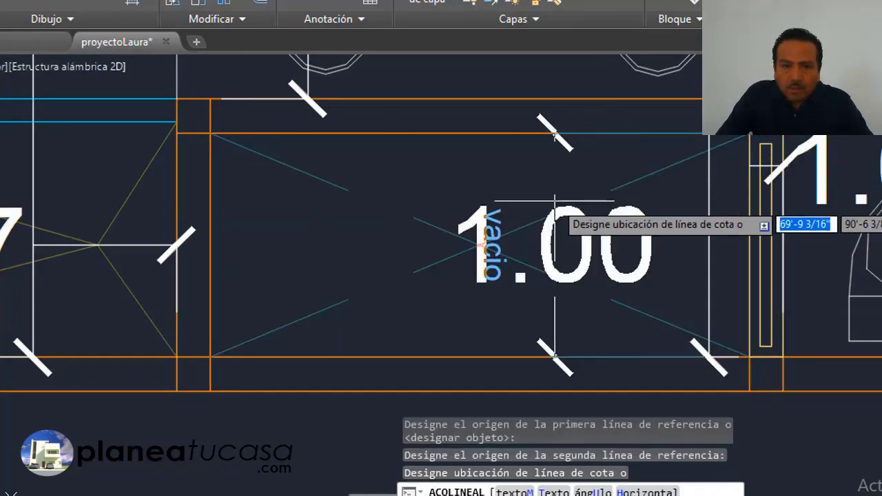
left_click(555, 248)
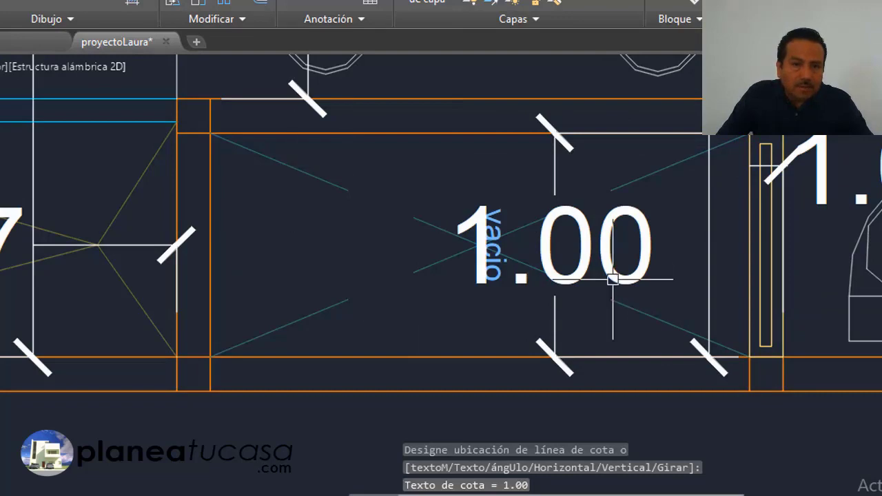
scroll(612, 279, "down", 3)
key("Return")
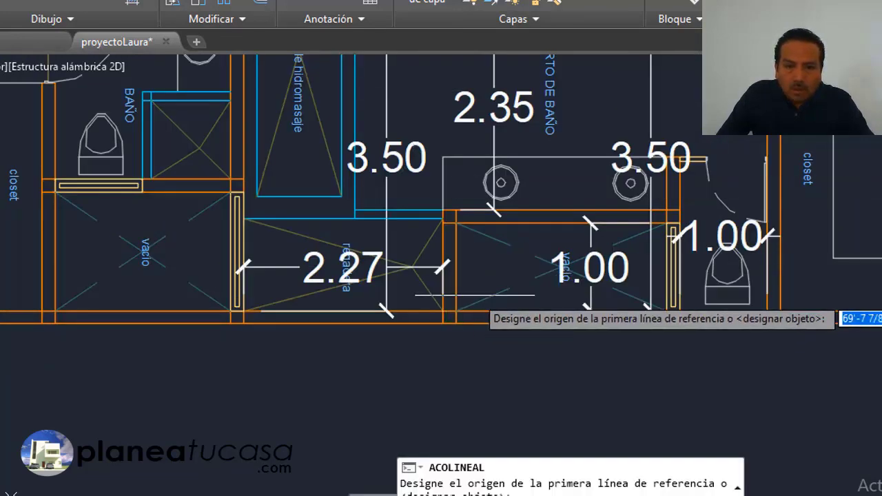
scroll(477, 255, "up", 4)
left_click(421, 176)
scroll(421, 176, "down", 2)
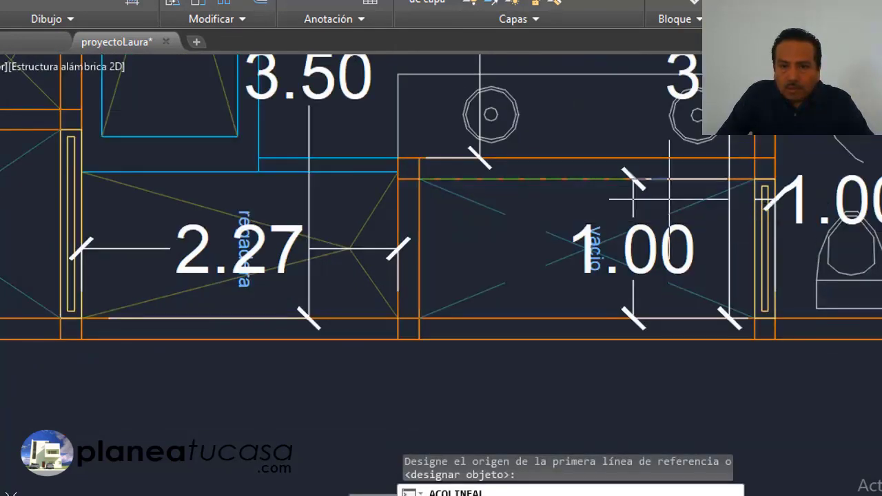
scroll(717, 180, "up", 2)
left_click(784, 179)
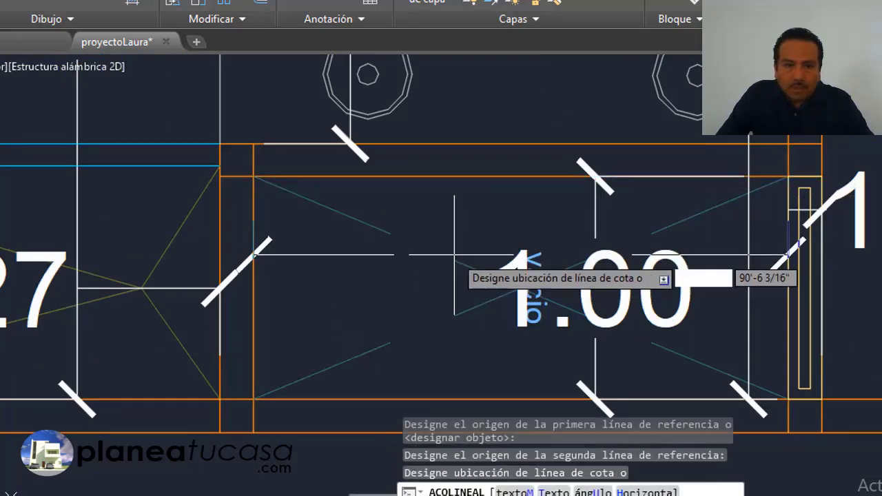
left_click(544, 207)
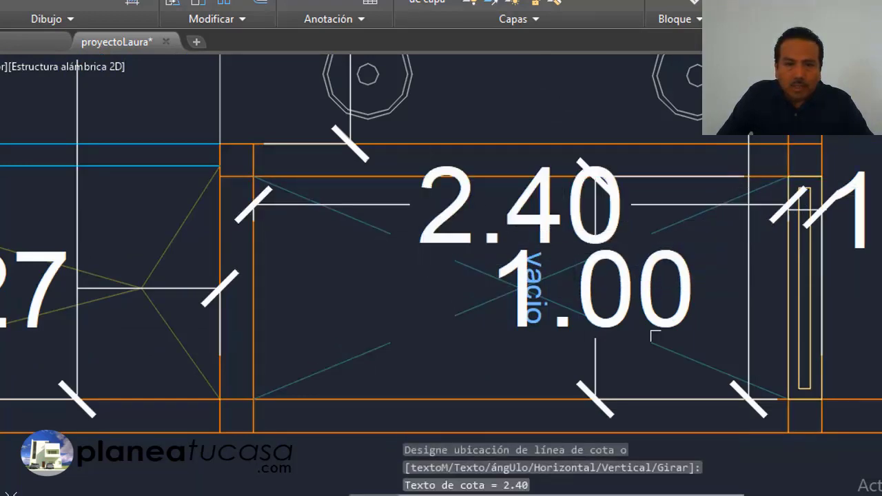
scroll(559, 296, "down", 2)
scroll(564, 289, "down", 4)
scroll(536, 312, "down", 5)
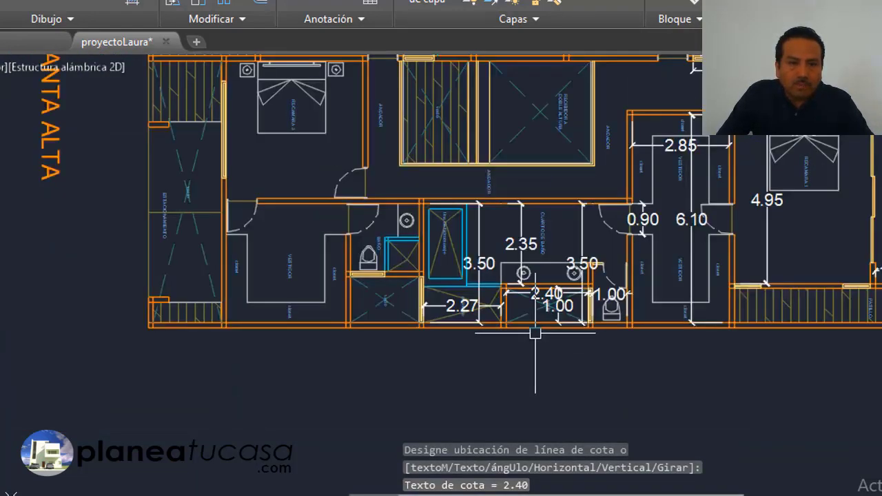
scroll(517, 333, "up", 1)
scroll(613, 178, "up", 2)
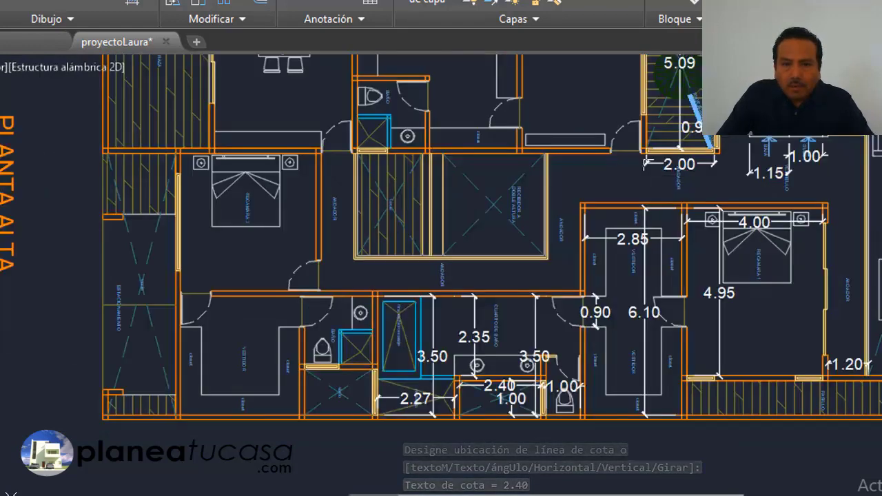
Add a 1.45 linear dimension beside the ANDADOR hallway wall.
scroll(648, 164, "up", 2)
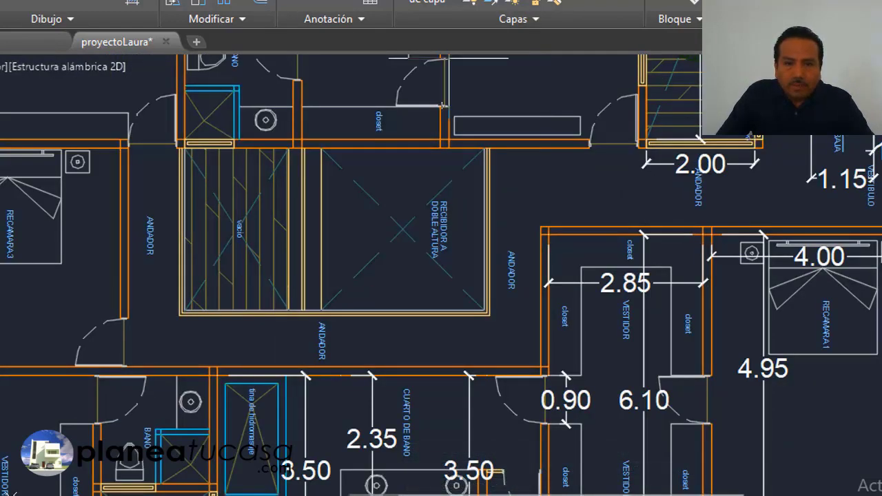
key("space")
scroll(544, 174, "up", 2)
left_click(540, 255)
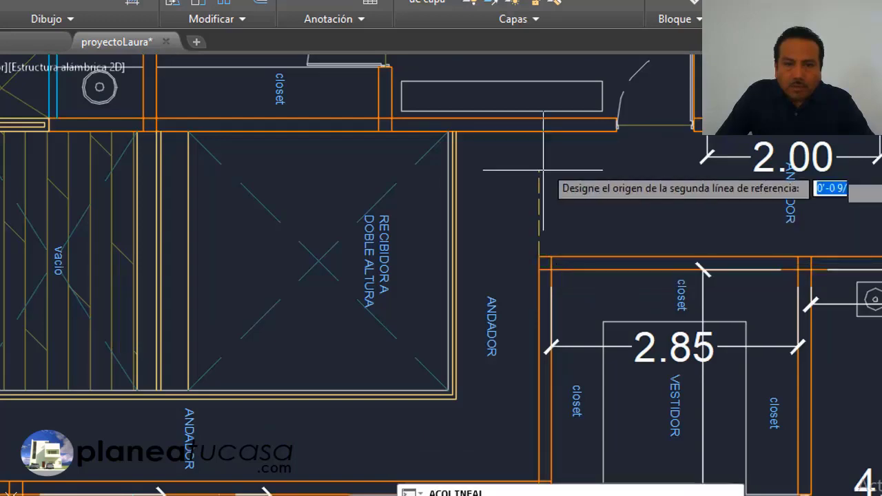
left_click(543, 131)
left_click(586, 199)
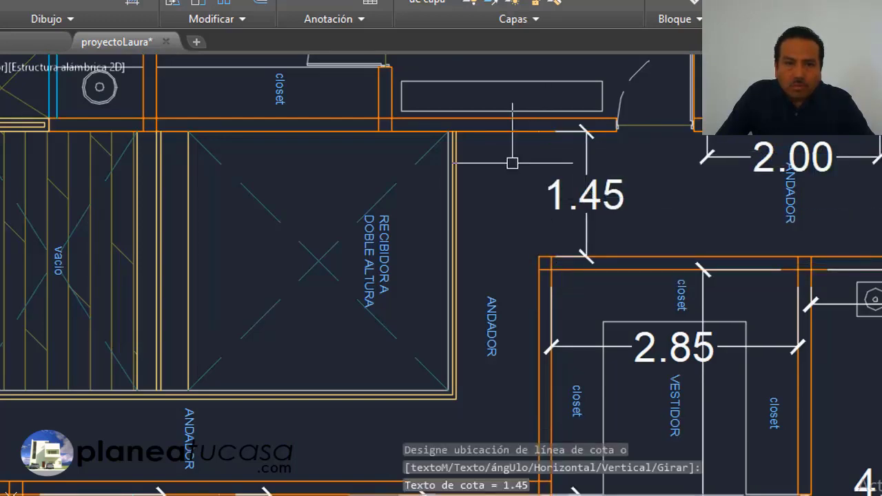
Dimension the hallway beside the entrance and the hallway below the void at 1.05 each.
key("space")
scroll(531, 284, "up", 2)
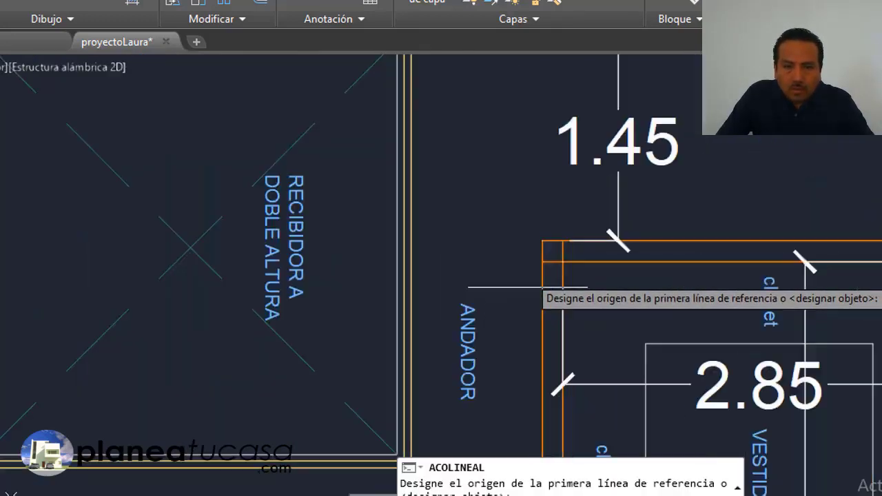
left_click(542, 242)
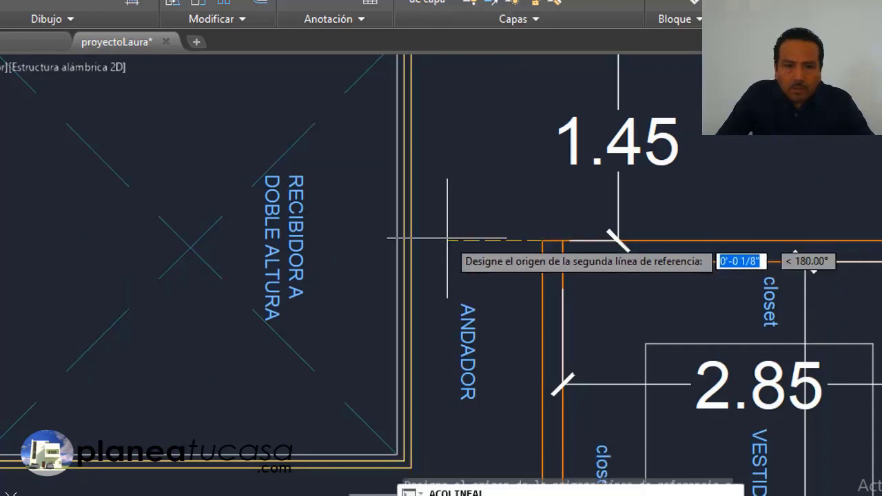
scroll(441, 242, "up", 4)
left_click(331, 242)
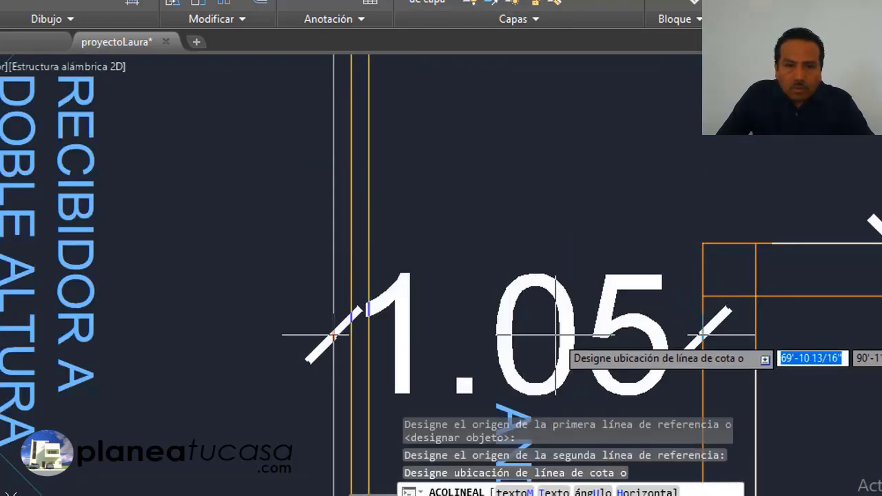
scroll(542, 248, "down", 4)
scroll(543, 247, "down", 2)
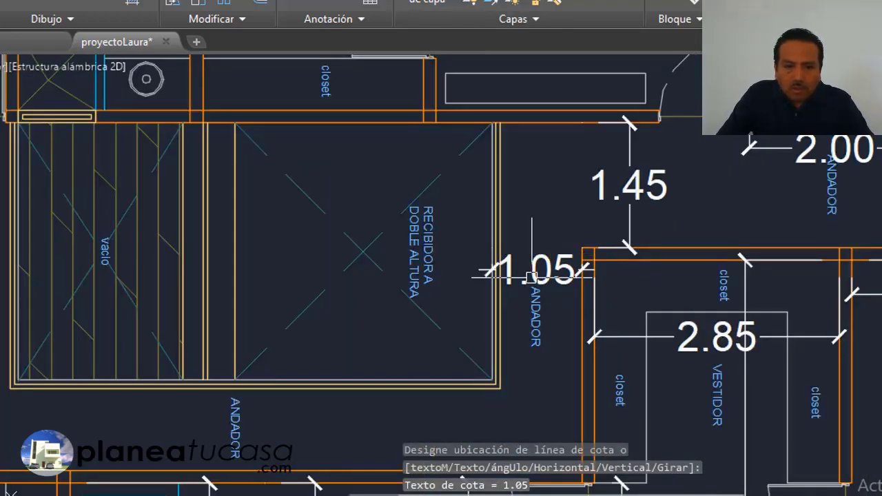
scroll(531, 277, "down", 4)
scroll(407, 372, "up", 2)
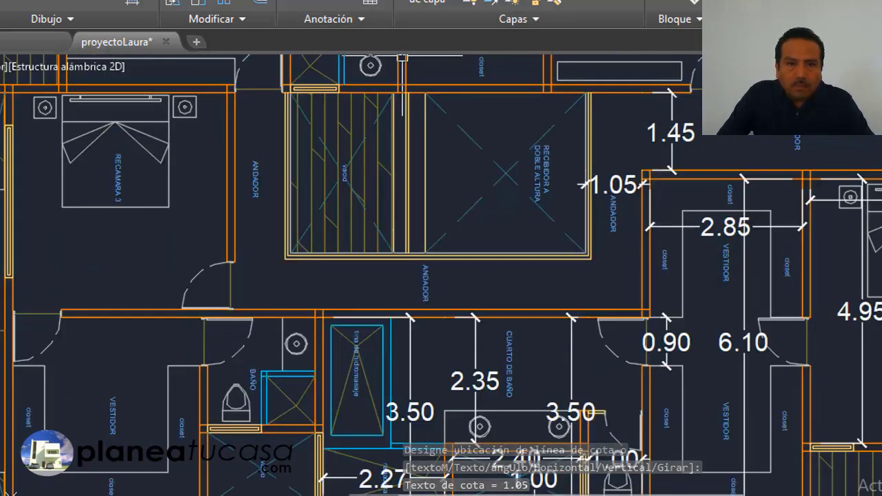
key("Return")
scroll(459, 286, "up", 3)
scroll(455, 286, "up", 3)
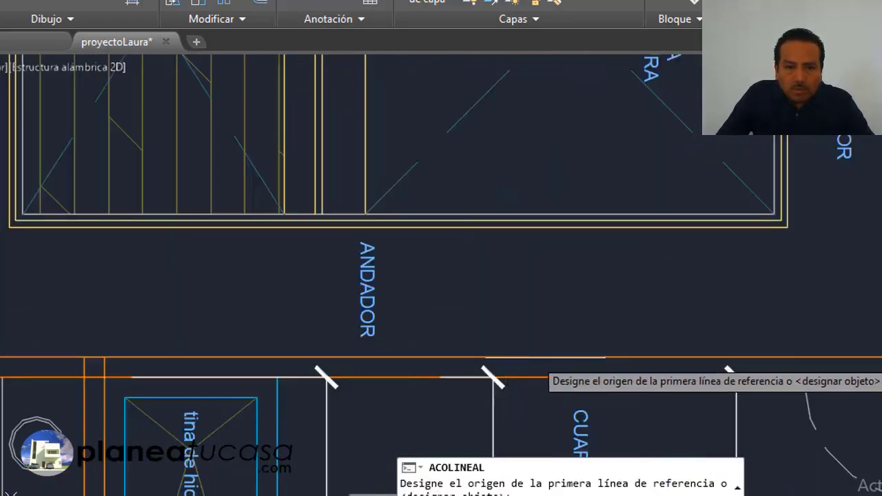
left_click(185, 359)
scroll(184, 234, "up", 4)
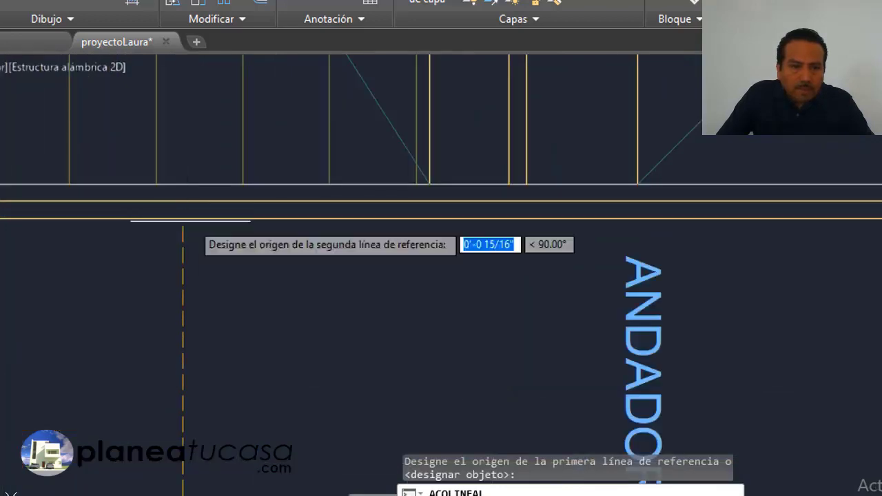
left_click(182, 207)
scroll(276, 324, "down", 5)
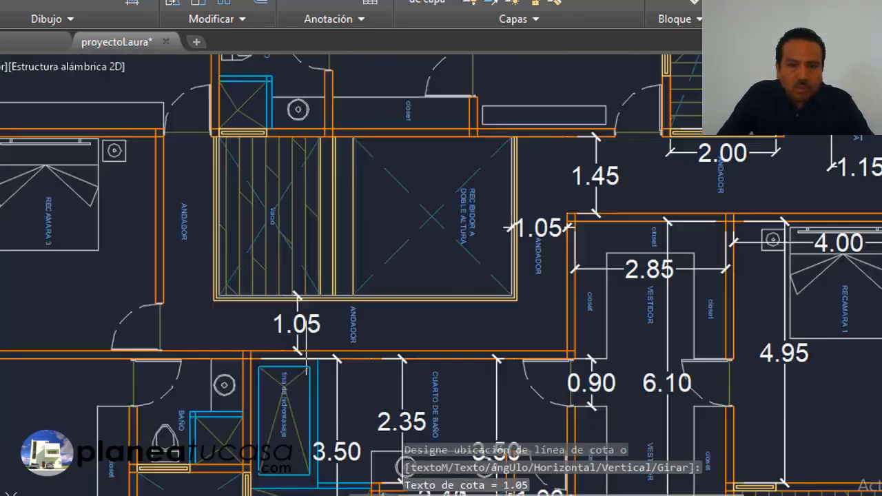
scroll(379, 322, "down", 2)
scroll(441, 253, "up", 2)
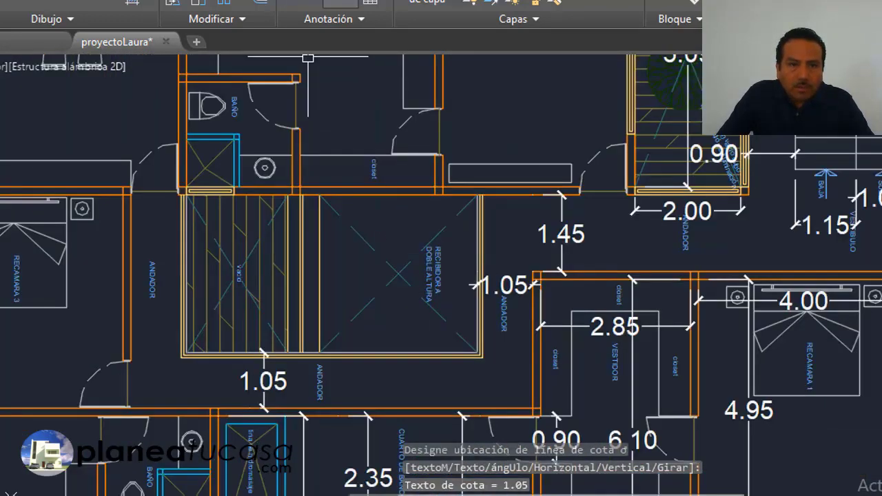
Dimension the combined width of the void and entrance at 5.52.
key("Return")
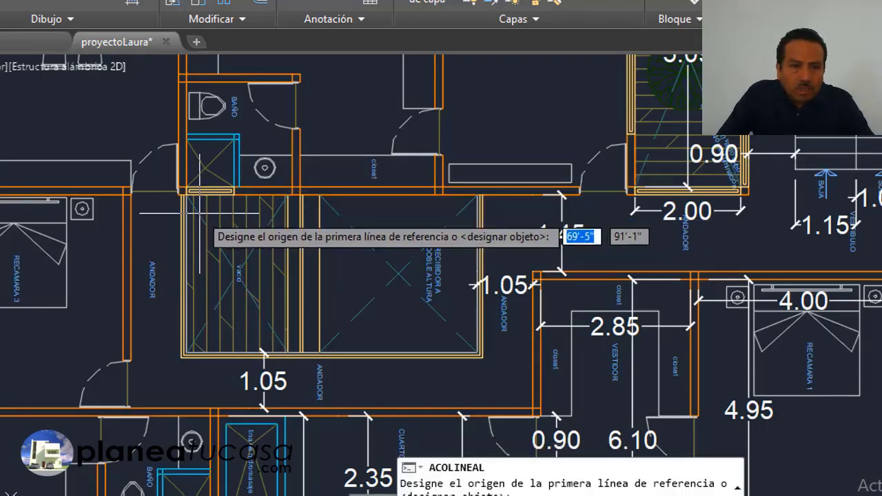
scroll(191, 197, "up", 3)
scroll(122, 181, "up", 2)
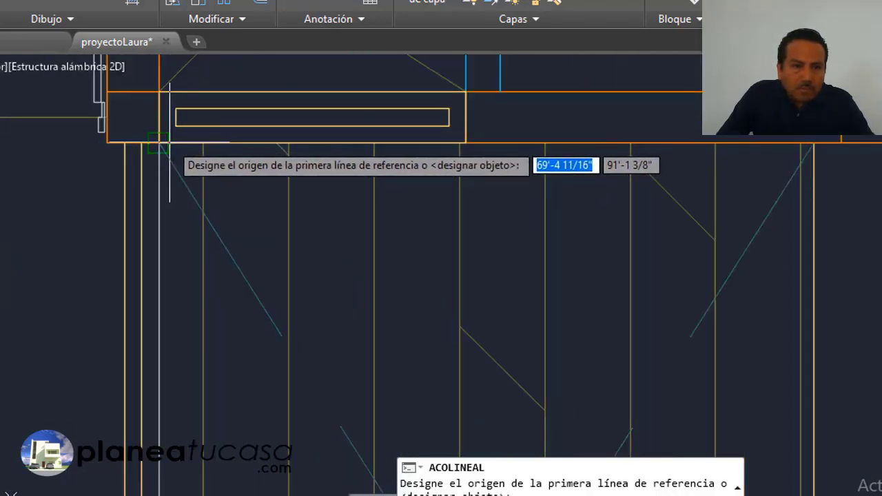
left_click(159, 143)
scroll(161, 145, "down", 4)
scroll(479, 189, "down", 3)
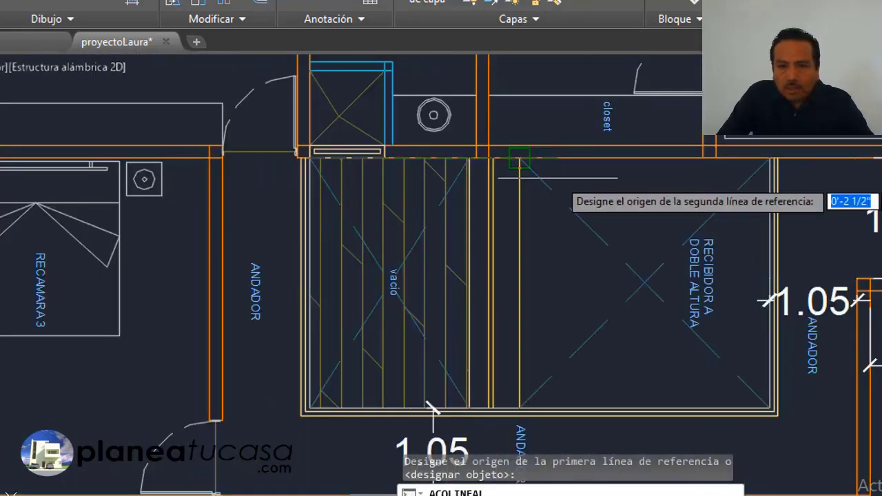
scroll(751, 176, "up", 4)
scroll(834, 138, "up", 2)
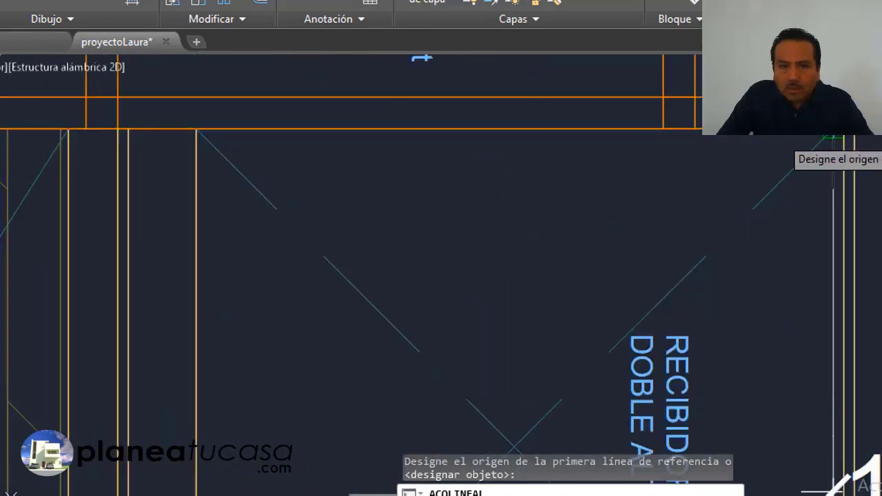
left_click(834, 138)
scroll(696, 186, "down", 3)
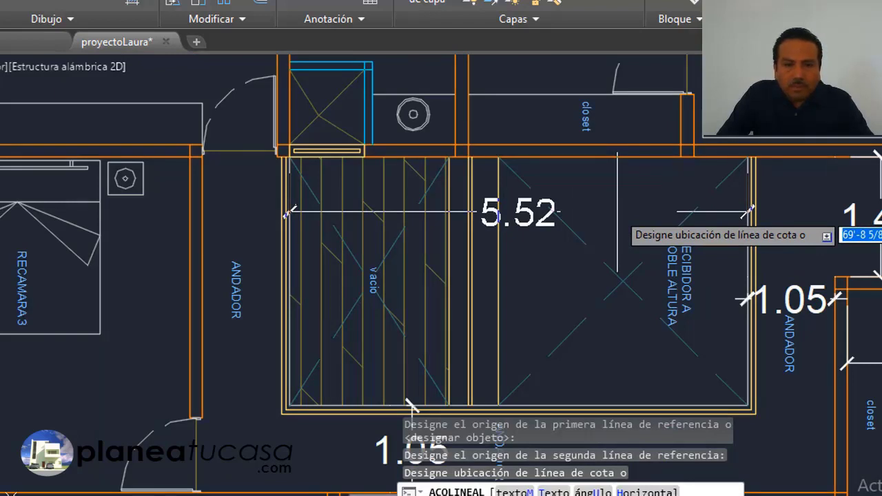
left_click(616, 211)
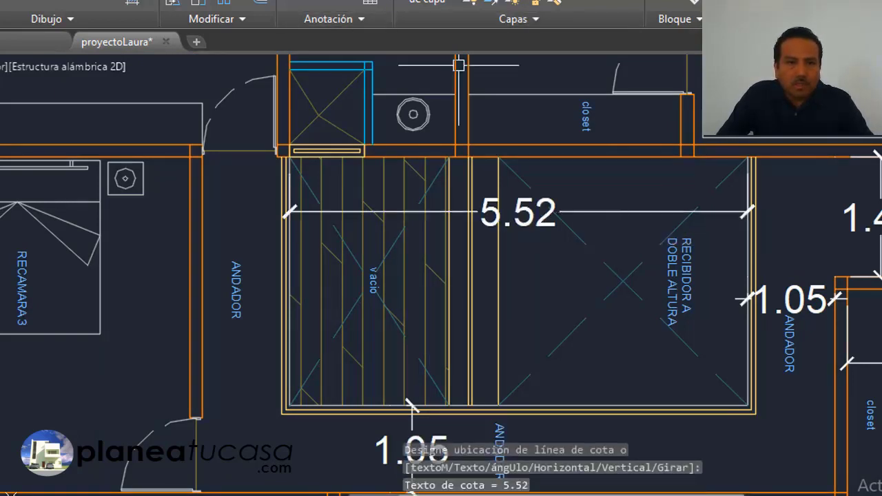
Add a 3.00 depth dimension inside the double-height entrance.
key("Return")
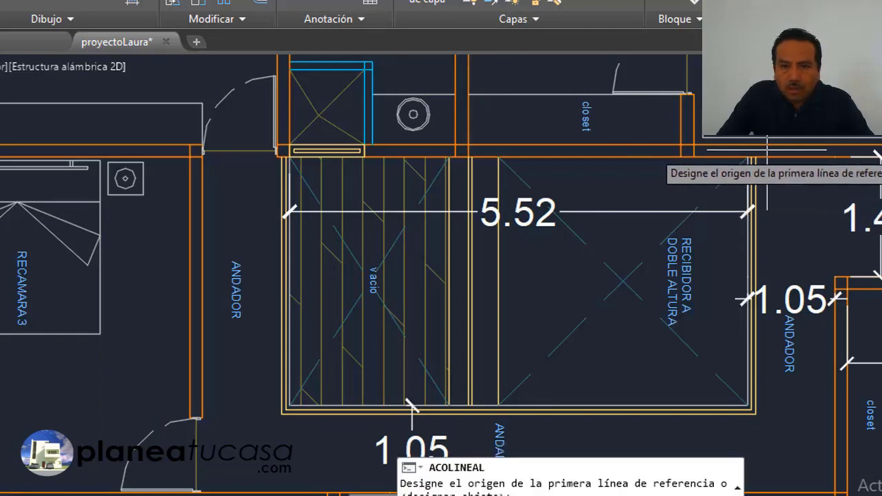
scroll(684, 186, "up", 3)
left_click(683, 181)
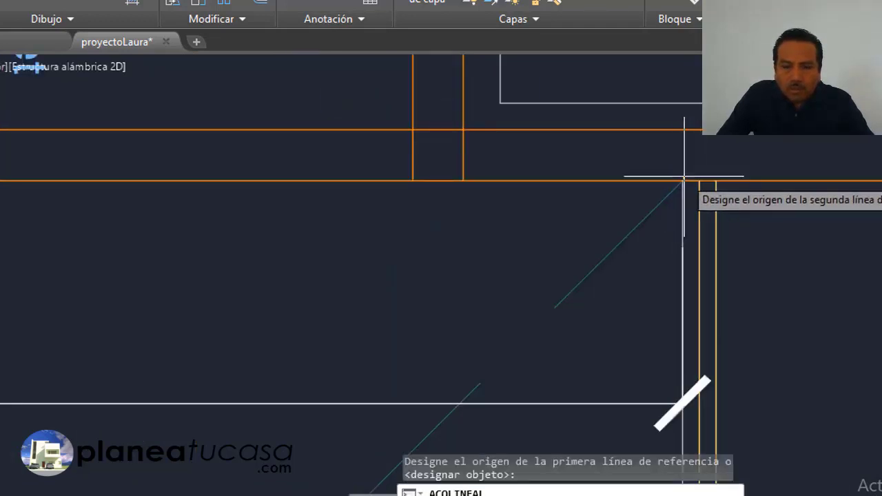
scroll(683, 176, "down", 3)
scroll(683, 338, "up", 4)
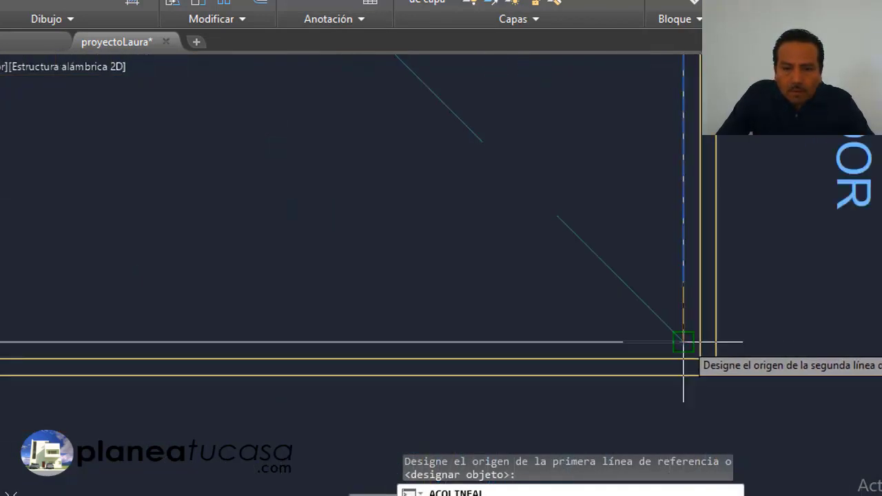
left_click(683, 341)
scroll(682, 345, "down", 3)
scroll(583, 239, "up", 2)
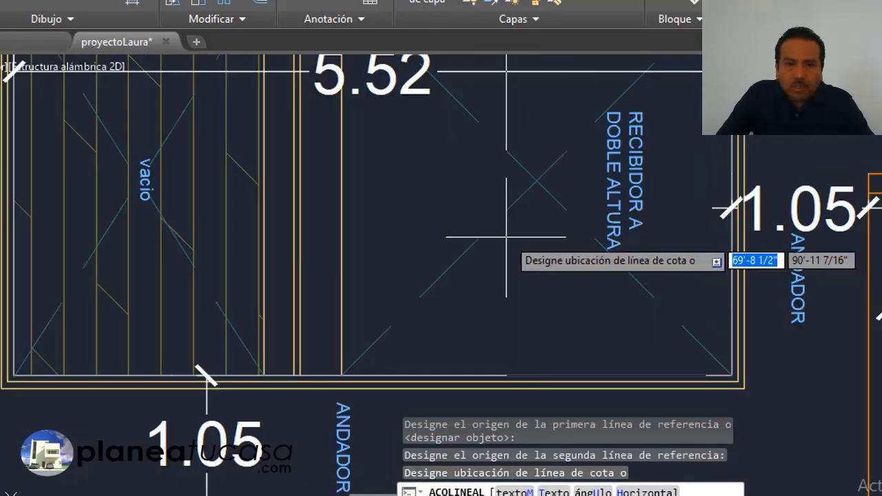
left_click(521, 246)
scroll(522, 246, "down", 5)
scroll(363, 215, "down", 2)
scroll(363, 215, "up", 4)
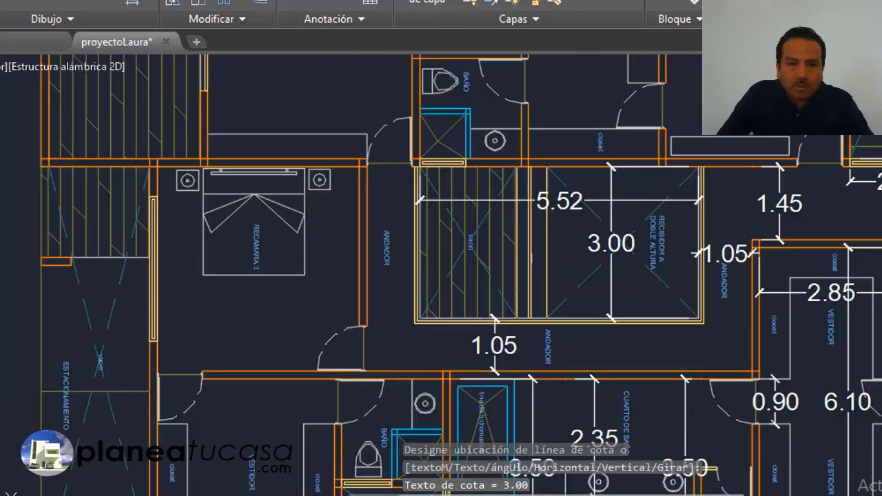
scroll(596, 240, "down", 2)
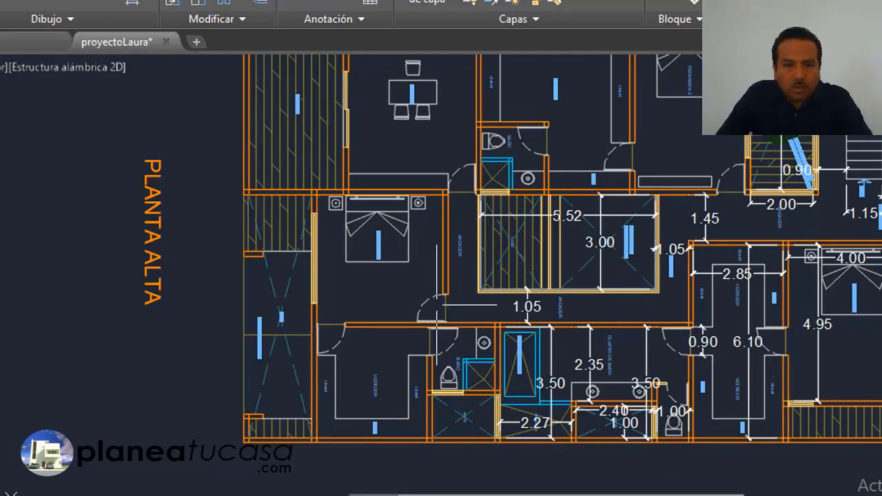
scroll(429, 252, "up", 2)
Dimension the hallway width beside RECAMARA 3 at 0.95.
left_click(337, 4)
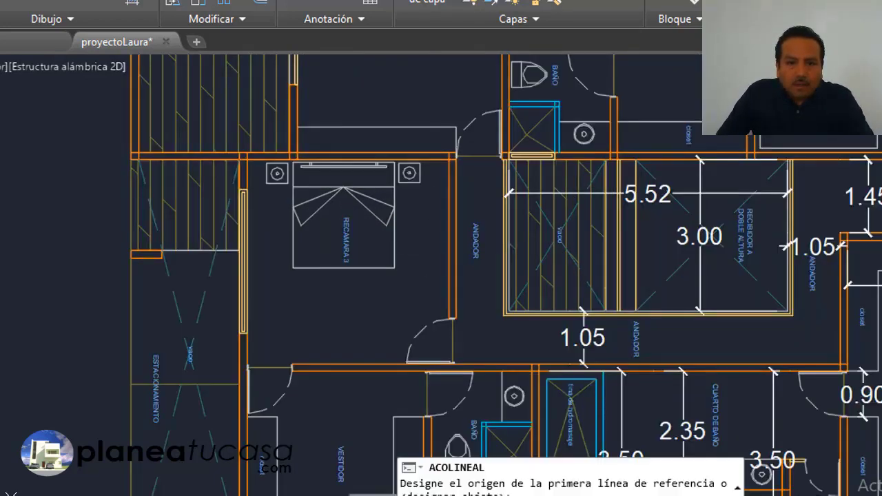
scroll(488, 342, "up", 5)
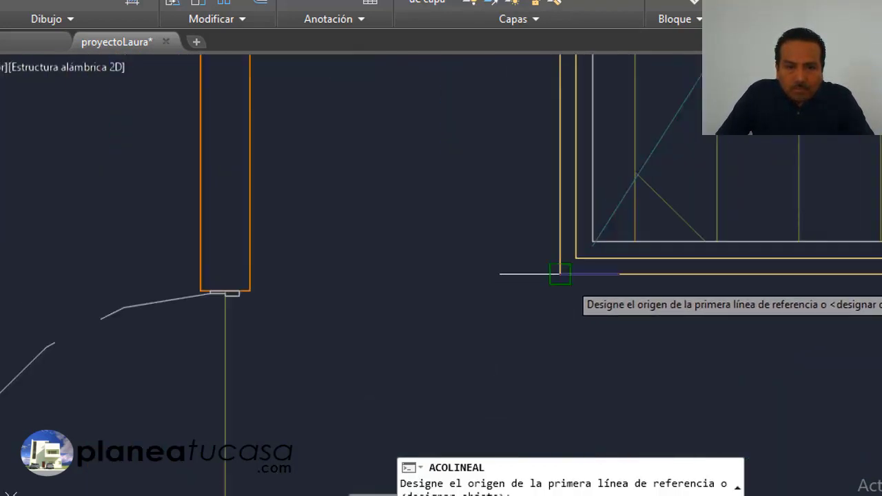
left_click(262, 275)
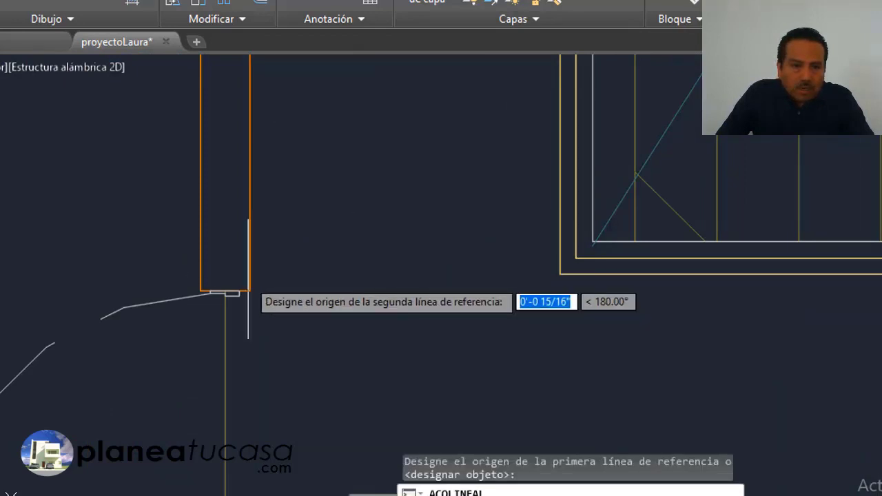
left_click(247, 279)
left_click(433, 162)
scroll(516, 244, "down", 3)
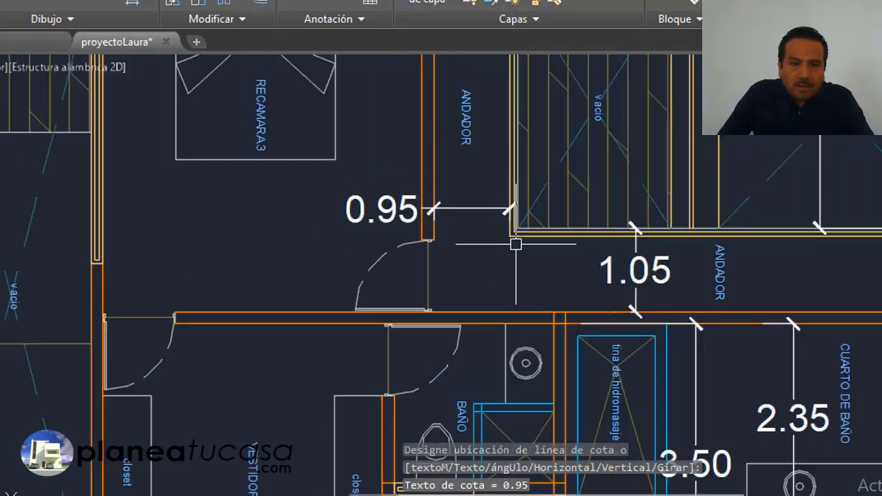
scroll(495, 189, "down", 4)
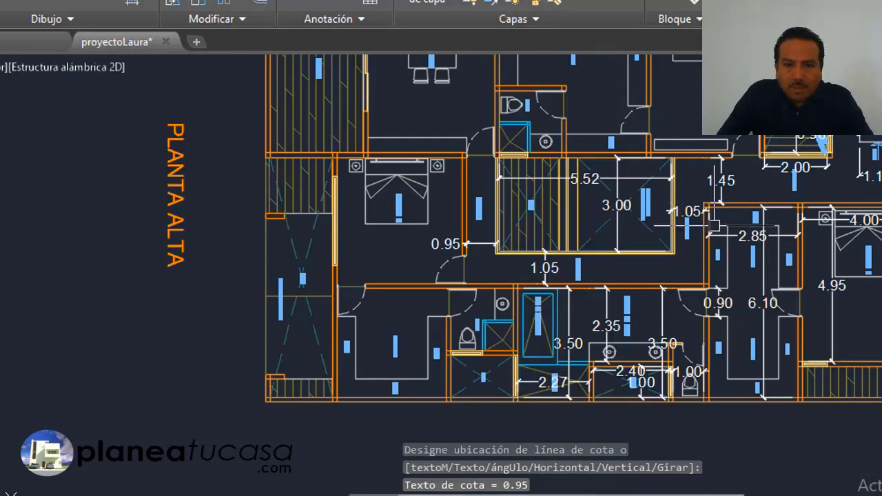
scroll(714, 225, "up", 2)
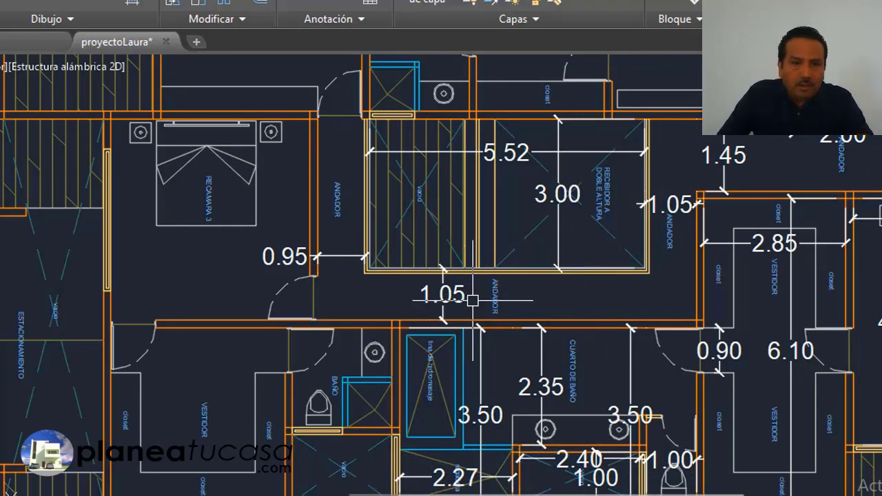
scroll(482, 301, "down", 3)
scroll(455, 290, "down", 4)
scroll(403, 278, "up", 5)
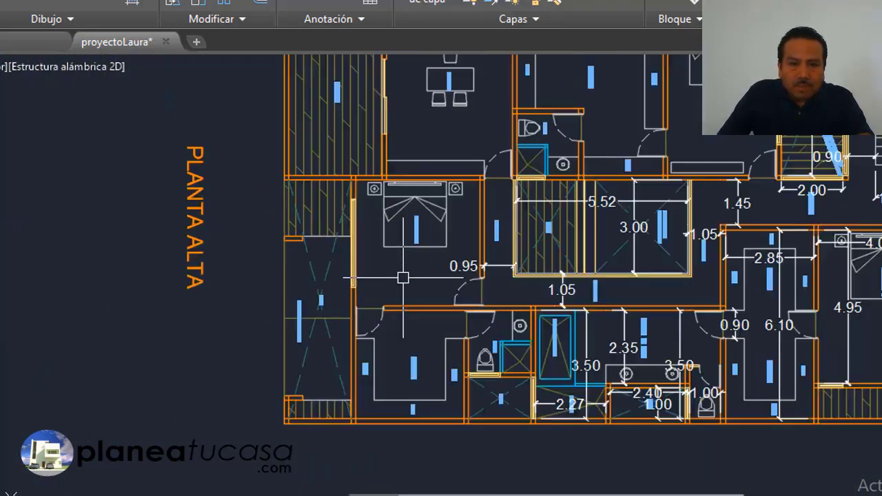
scroll(537, 304, "down", 3)
scroll(675, 149, "up", 3)
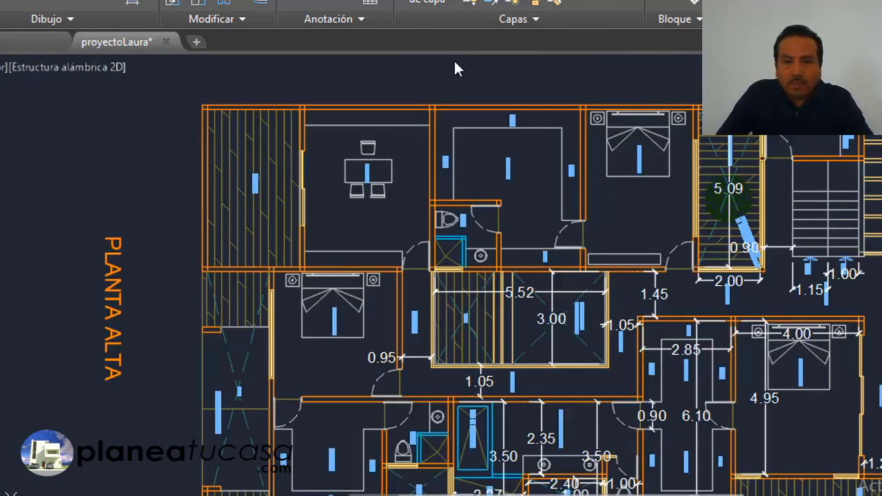
Dimension Recámara 2 at 3.50 wide and 5.09 deep.
key("space")
scroll(665, 104, "up", 5)
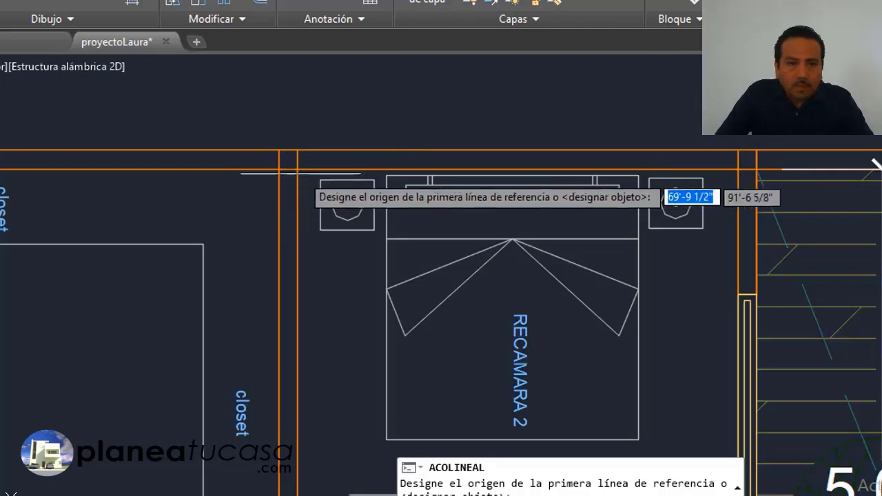
left_click(298, 168)
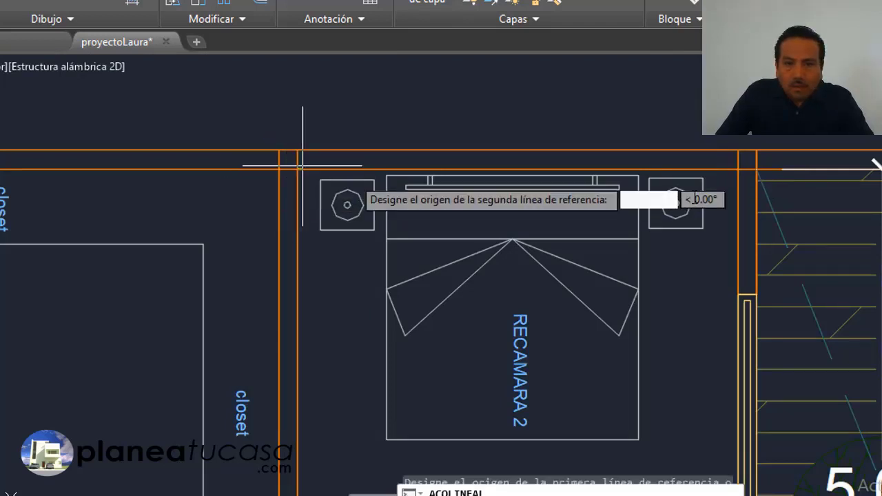
left_click(737, 168)
left_click(550, 209)
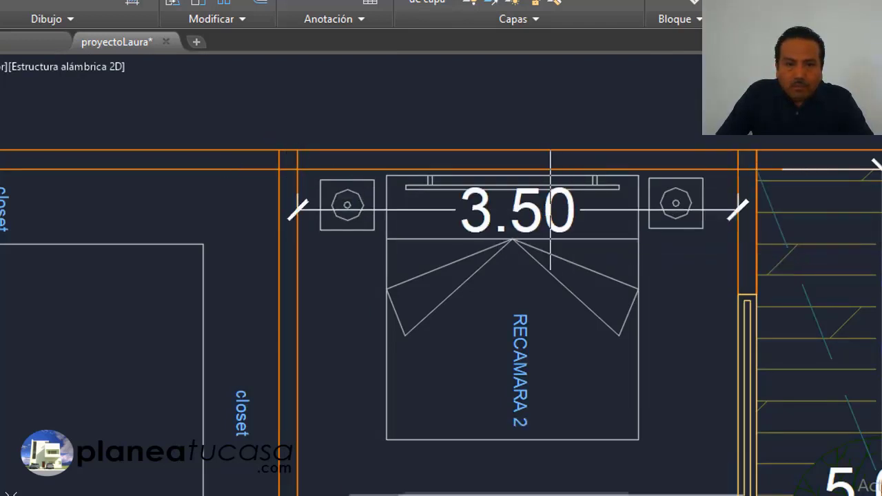
scroll(544, 145, "down", 4)
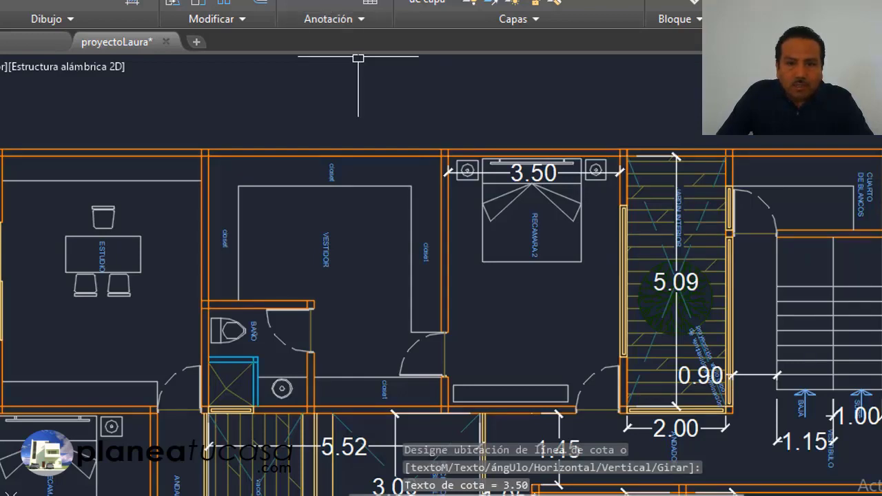
key("Return")
scroll(447, 405, "up", 3)
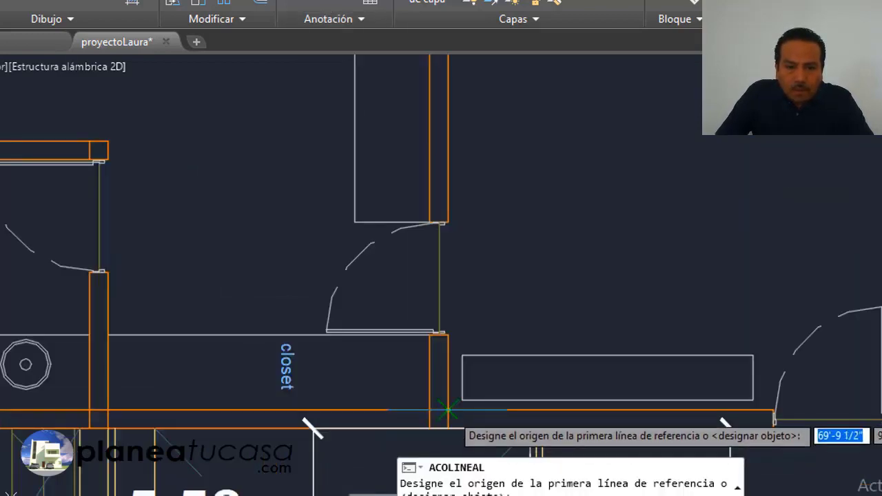
left_click(445, 412)
scroll(445, 412, "down", 3)
scroll(454, 272, "up", 2)
scroll(468, 265, "up", 3)
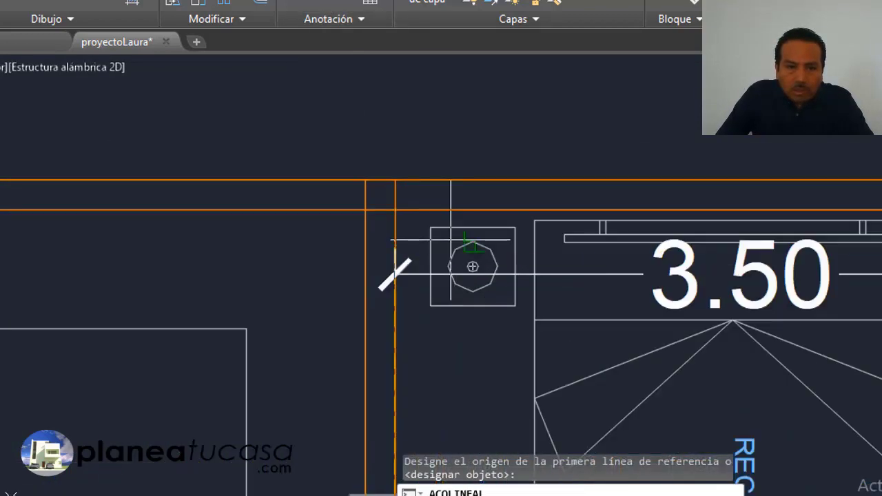
left_click(394, 210)
scroll(421, 289, "down", 3)
scroll(435, 337, "up", 2)
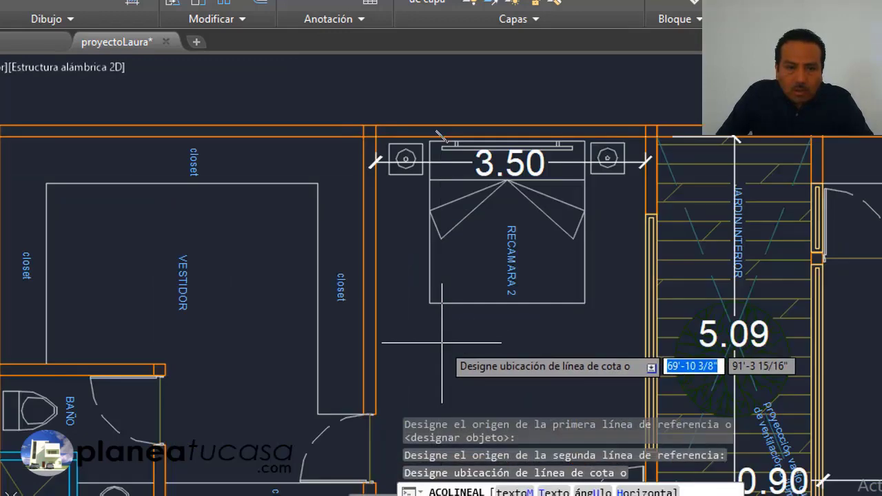
scroll(533, 262, "up", 2)
scroll(533, 262, "down", 3)
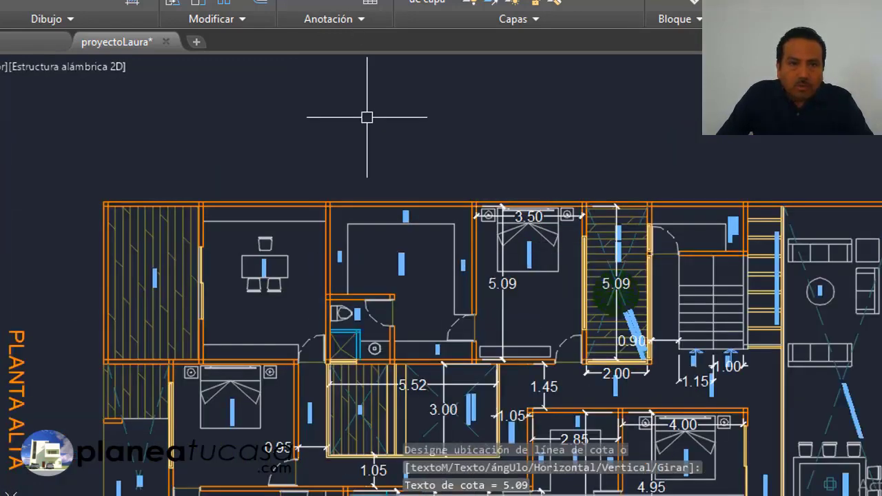
Add a 4.72 width dimension across the Vestidor.
key("Return")
scroll(331, 227, "up", 3)
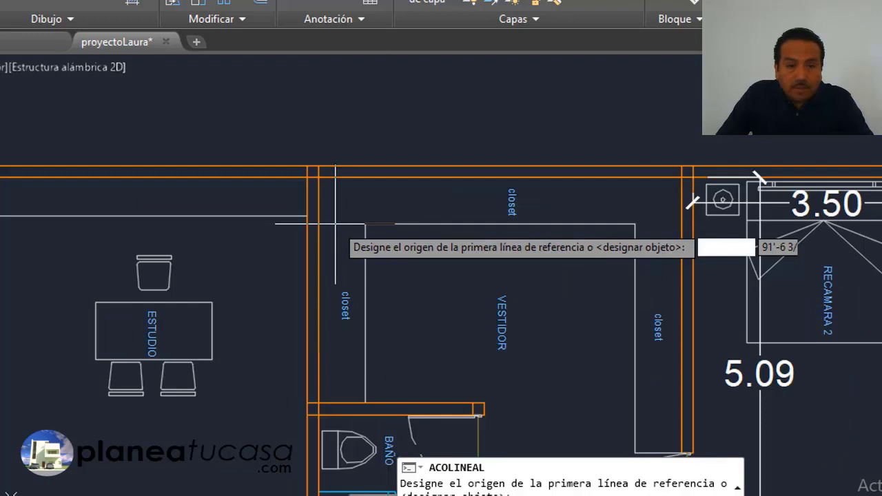
left_click(315, 173)
left_click(681, 177)
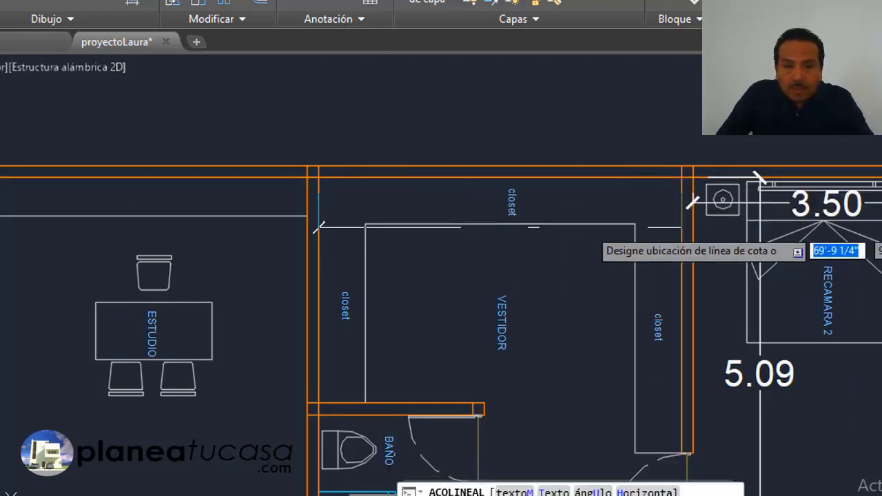
left_click(539, 262)
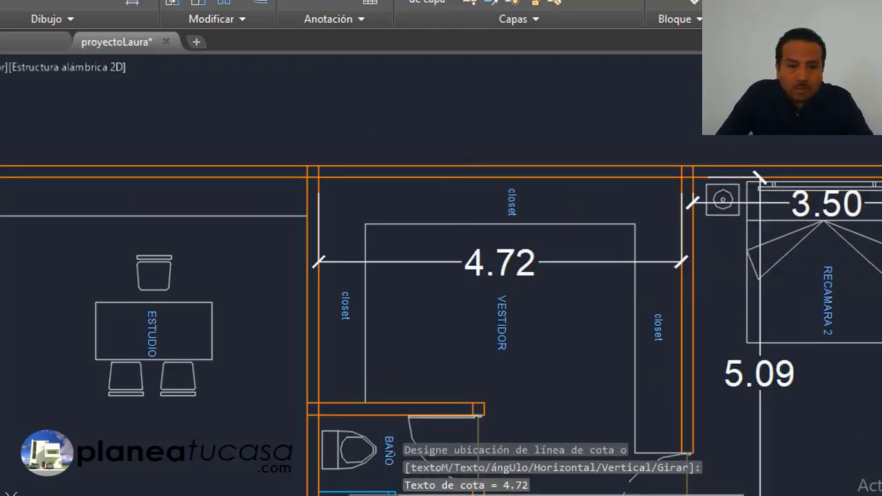
Dimension the Vestidor's 2.94 depth and the 2.15 wall beside the washbasin.
key("Return")
left_click(318, 404)
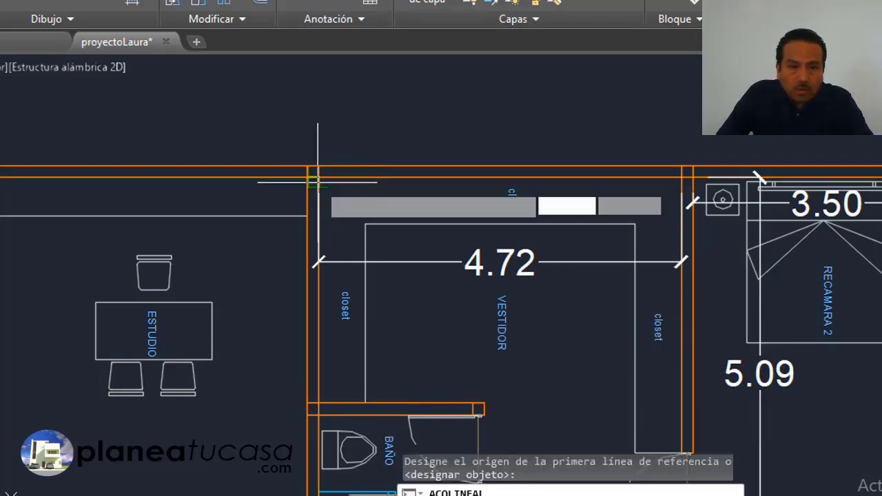
left_click(318, 182)
left_click(413, 207)
scroll(457, 204, "down", 7)
scroll(407, 89, "up", 5)
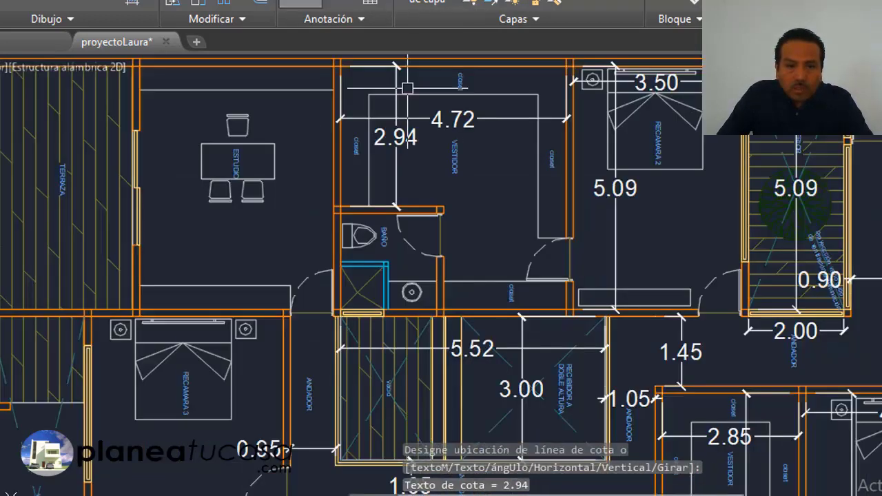
key("Return")
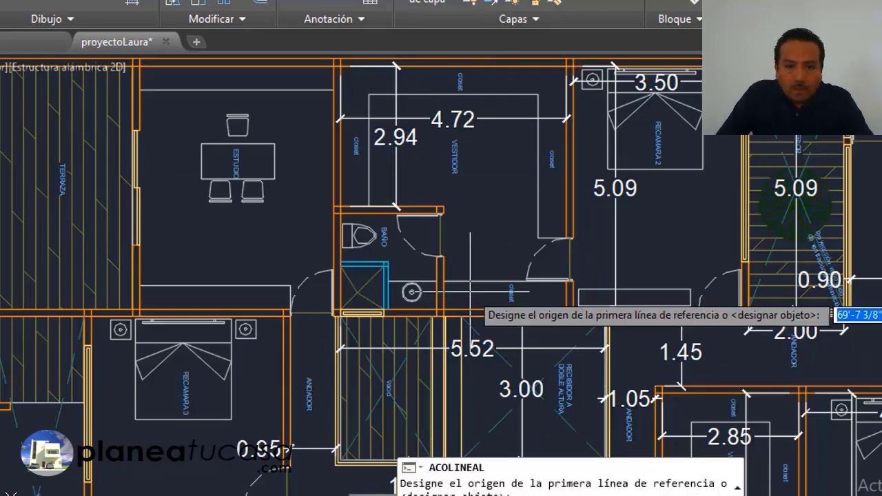
scroll(469, 306, "up", 6)
left_click(381, 332)
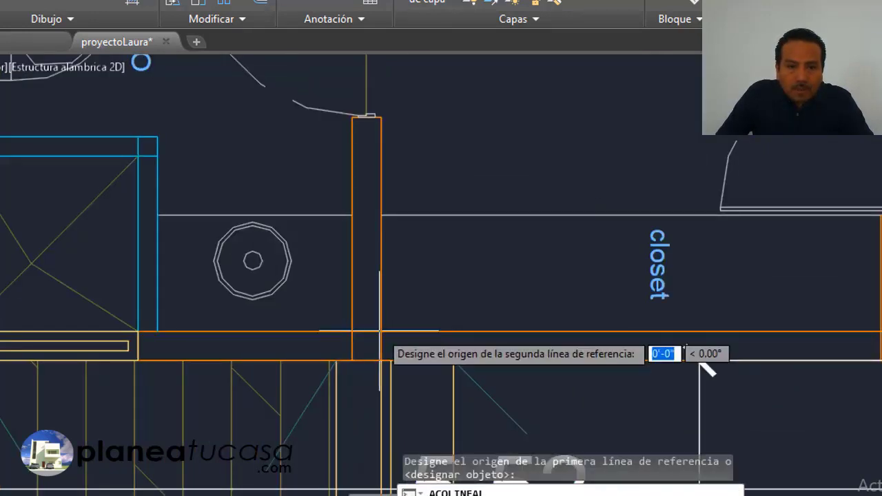
scroll(381, 332, "down", 3)
scroll(384, 94, "up", 2)
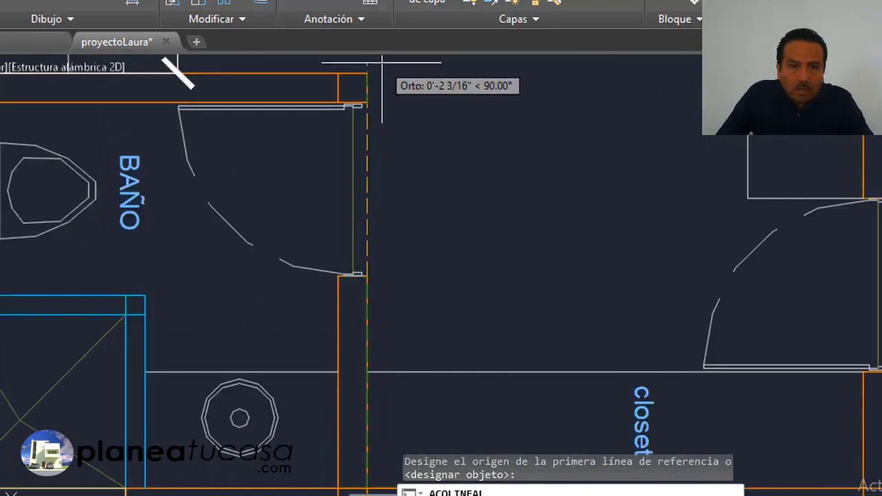
left_click(367, 73)
scroll(483, 209, "down", 4)
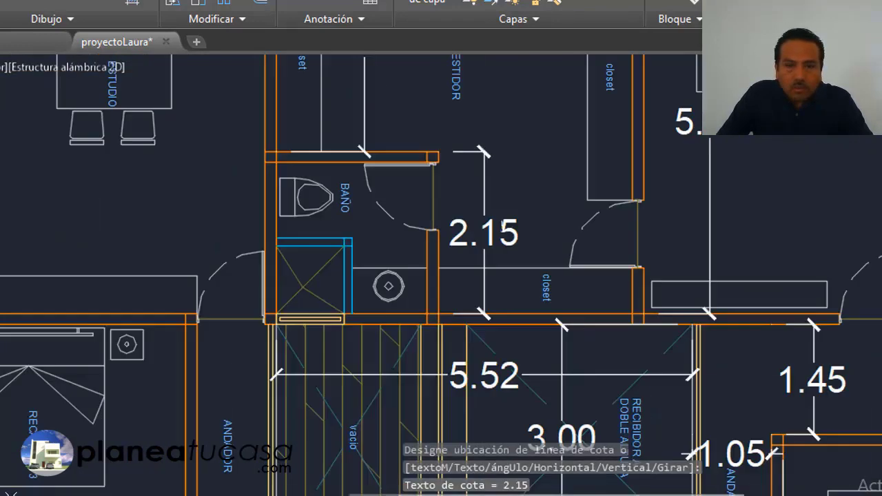
Add the 5.09 Vestidor depth and the 2.57 closet width dimensions.
key("Return")
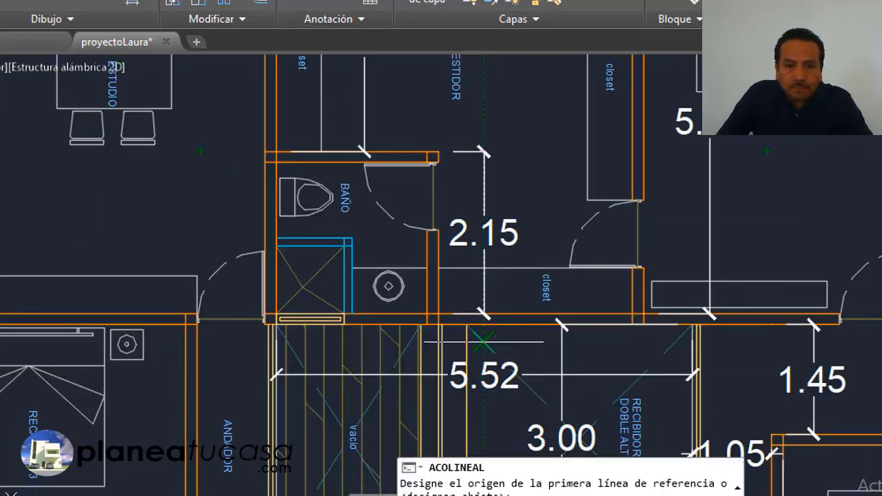
scroll(441, 344, "up", 3)
scroll(434, 360, "down", 3)
scroll(578, 328, "up", 4)
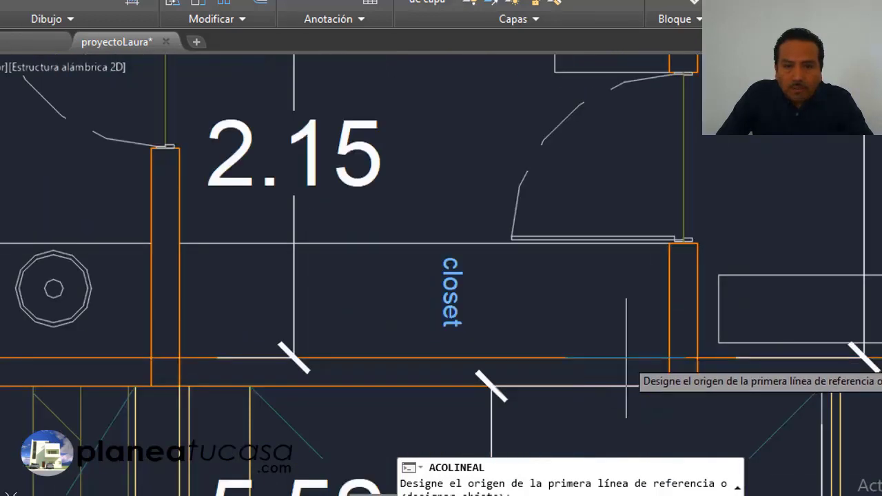
left_click(668, 360)
scroll(667, 361, "down", 4)
scroll(679, 372, "up", 2)
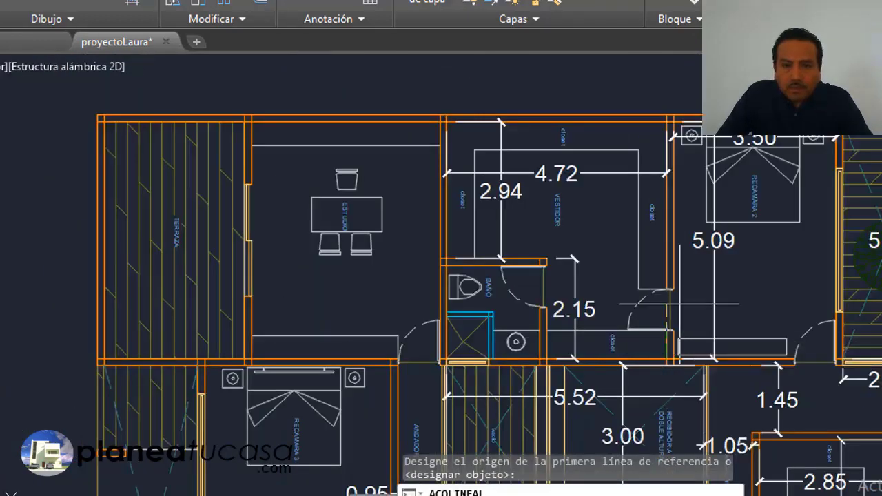
scroll(676, 119, "up", 2)
scroll(676, 120, "up", 2)
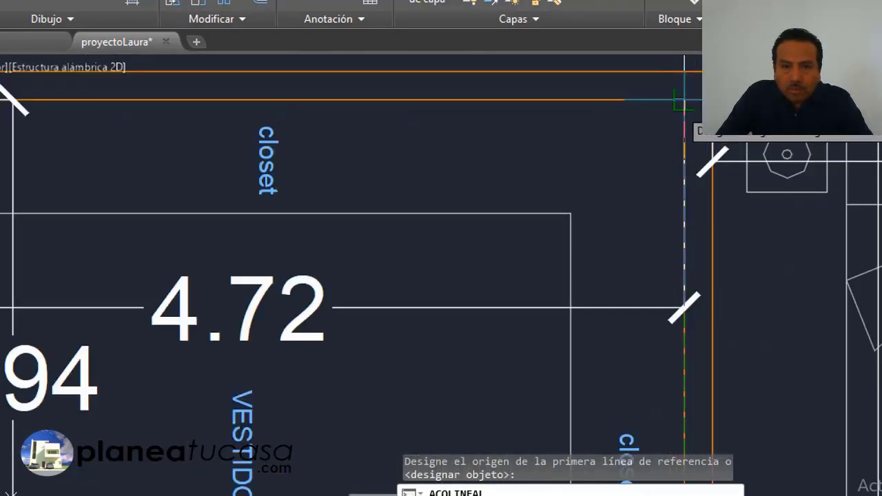
left_click(684, 99)
scroll(684, 99, "down", 4)
left_click(591, 452)
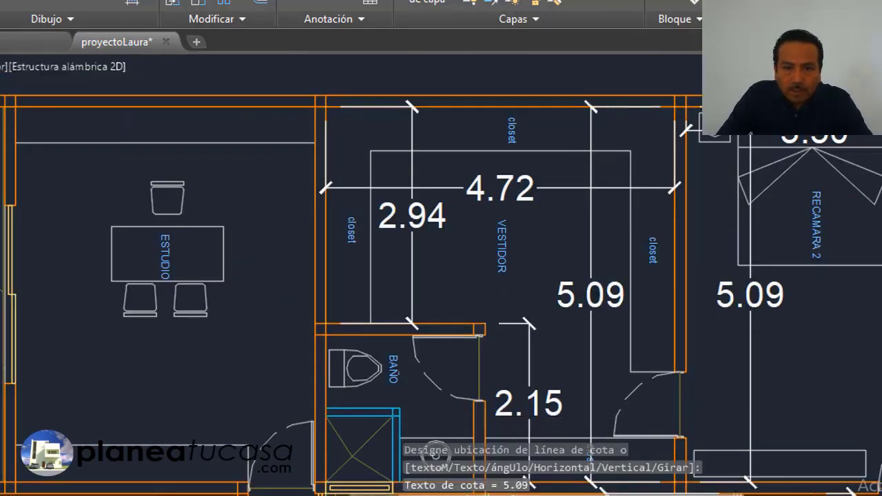
scroll(614, 152, "down", 4)
scroll(606, 279, "up", 2)
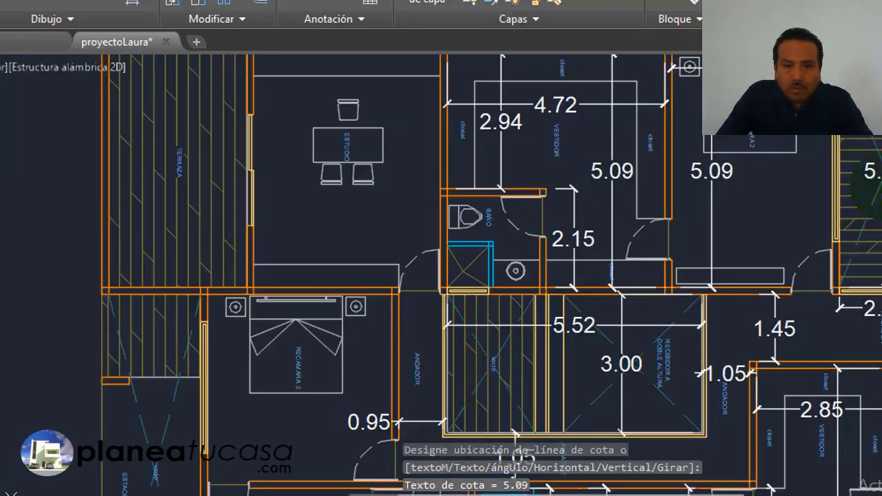
key("Return")
scroll(544, 292, "up", 3)
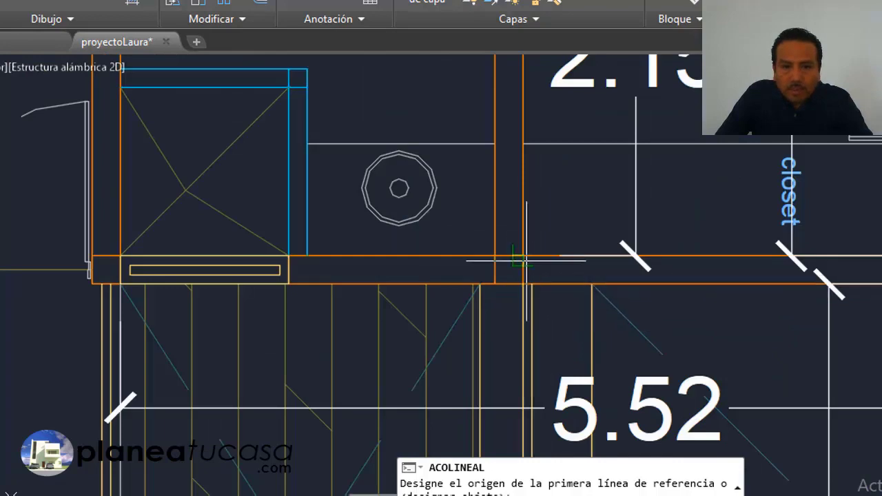
scroll(527, 260, "down", 2)
scroll(792, 259, "up", 2)
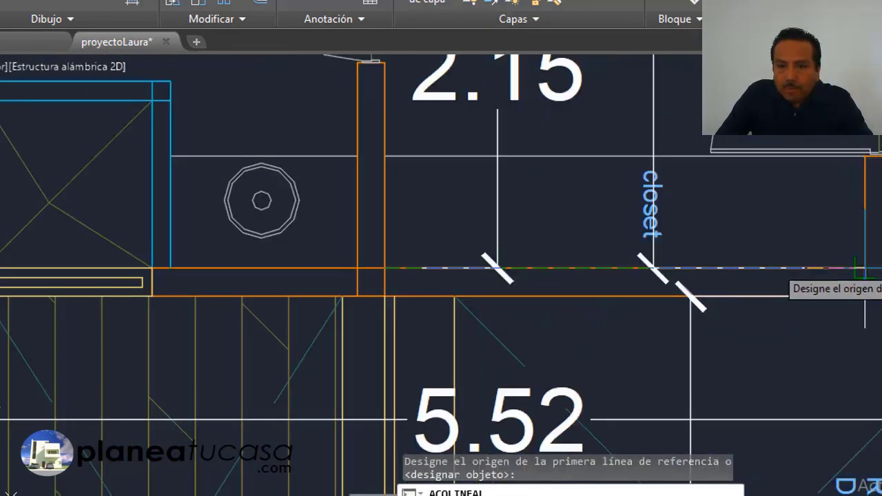
left_click(384, 157)
left_click(864, 157)
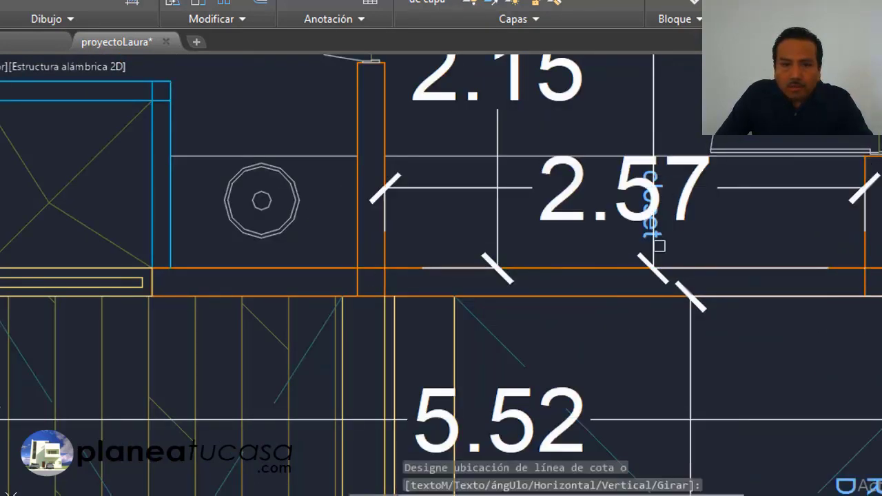
left_click(686, 193)
scroll(679, 279, "down", 2)
scroll(679, 279, "down", 4)
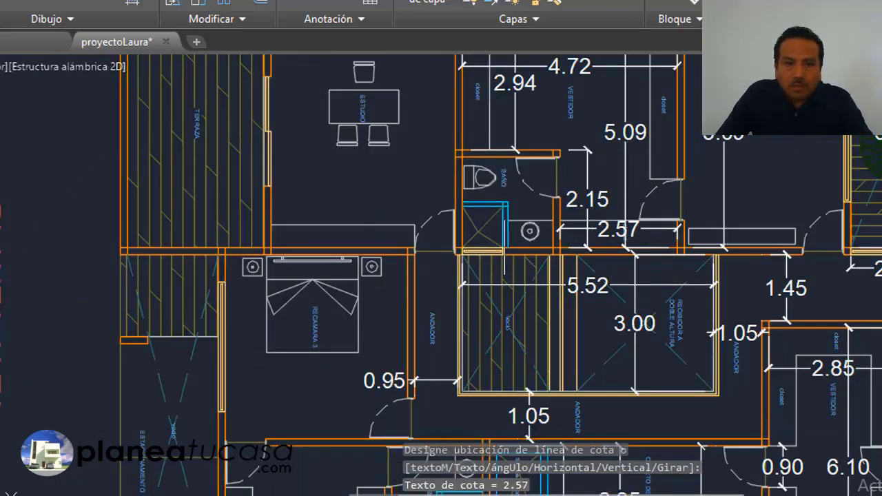
scroll(506, 215, "up", 2)
Dimension the Baño's depth and width, both 2.00.
key("Return")
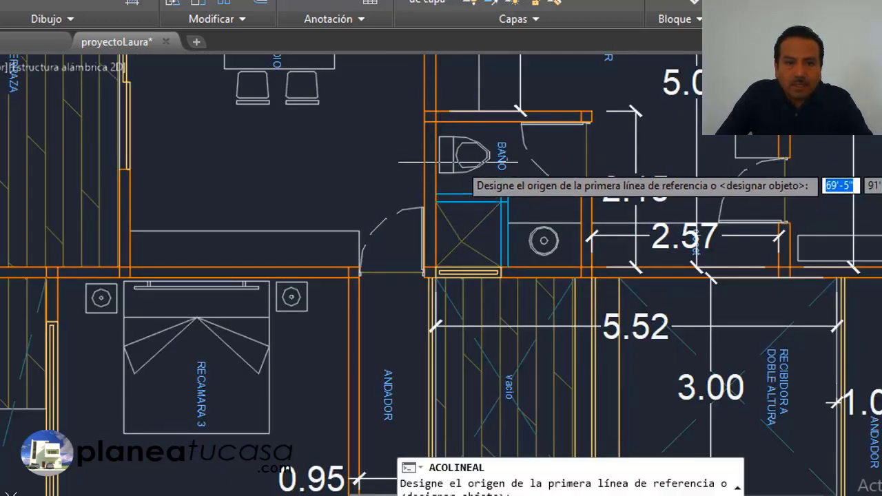
scroll(459, 154, "up", 3)
left_click(398, 68)
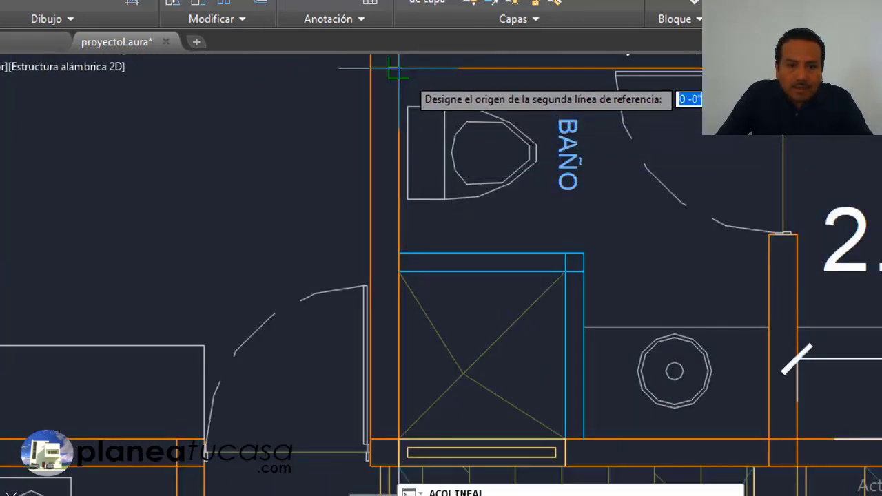
scroll(399, 68, "down", 2)
scroll(396, 309, "up", 2)
left_click(396, 308)
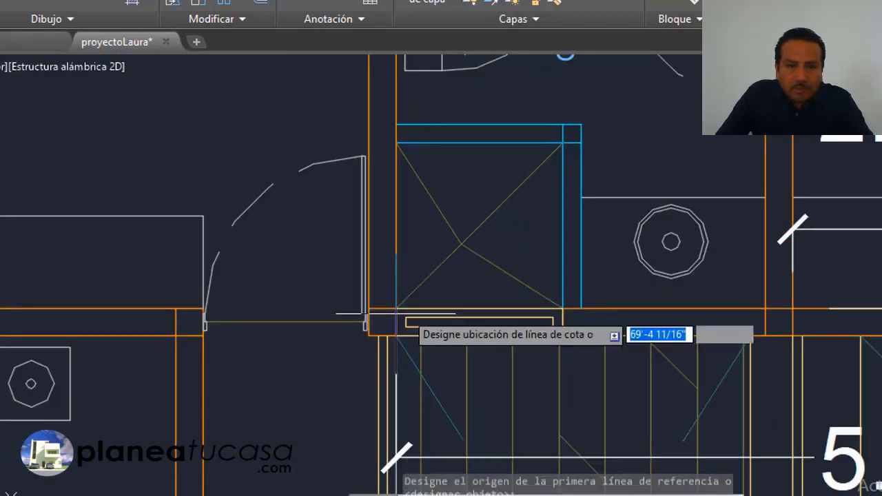
scroll(433, 284, "down", 2)
scroll(435, 279, "up", 2)
scroll(433, 281, "up", 1)
left_click(431, 285)
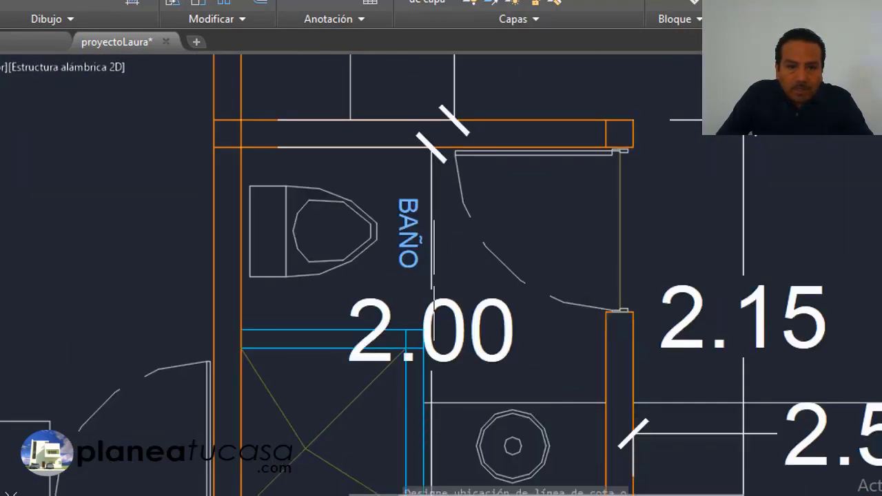
scroll(420, 147, "down", 3)
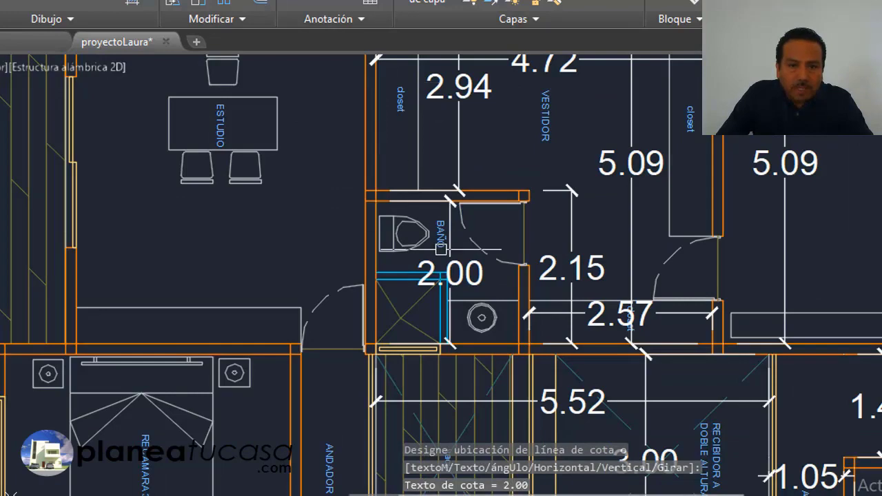
left_click(378, 3)
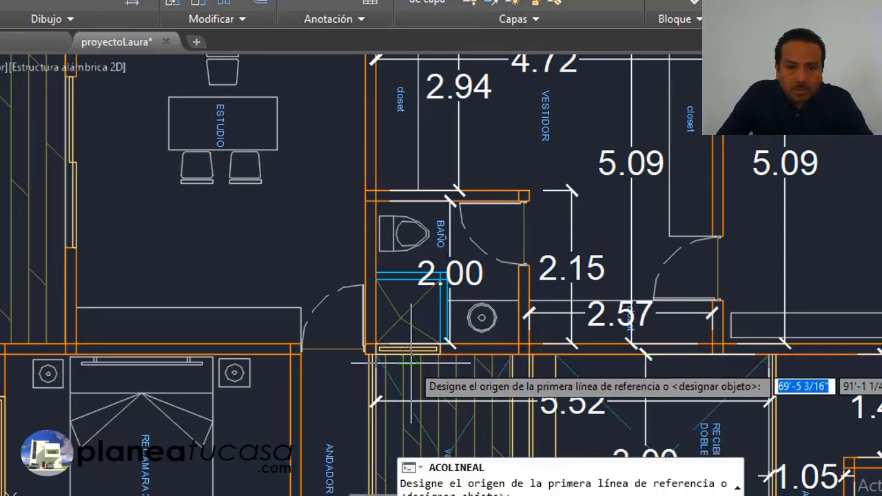
scroll(411, 344, "up", 4)
left_click(278, 339)
scroll(278, 342, "down", 2)
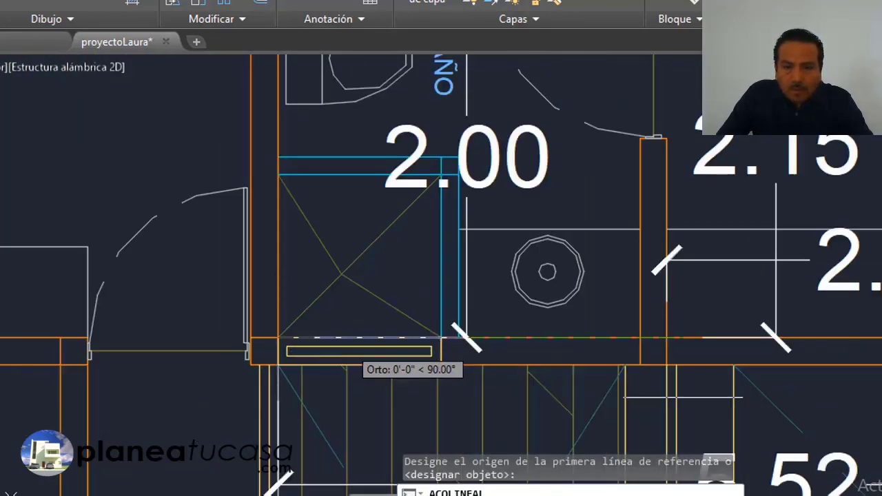
scroll(639, 337, "up", 2)
left_click(640, 335)
scroll(489, 230, "down", 1)
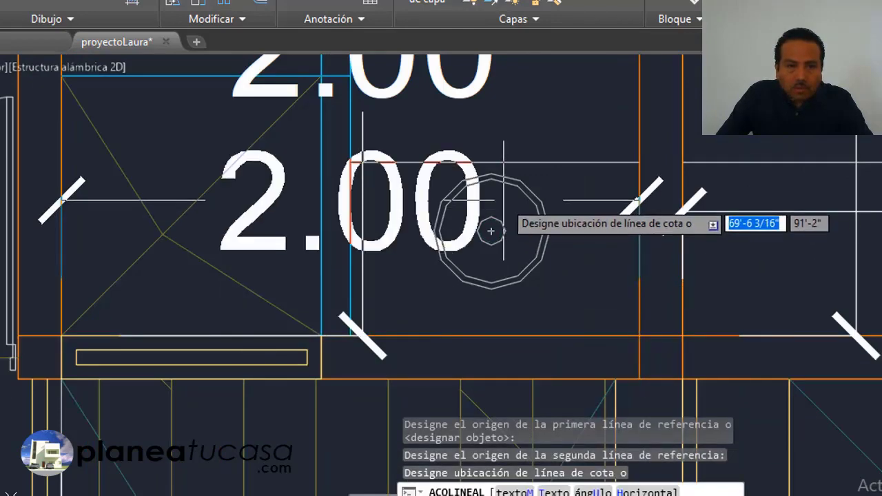
left_click(459, 256)
scroll(459, 256, "down", 2)
scroll(445, 197, "down", 3)
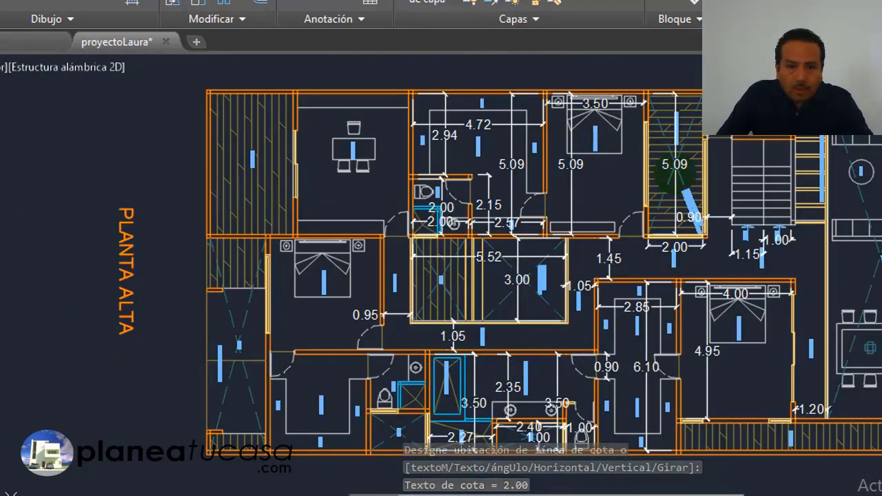
Dimension Recámara 3 with a 4.05 vertical and a 4.00 horizontal measurement.
scroll(294, 380, "up", 2)
scroll(332, 202, "up", 2)
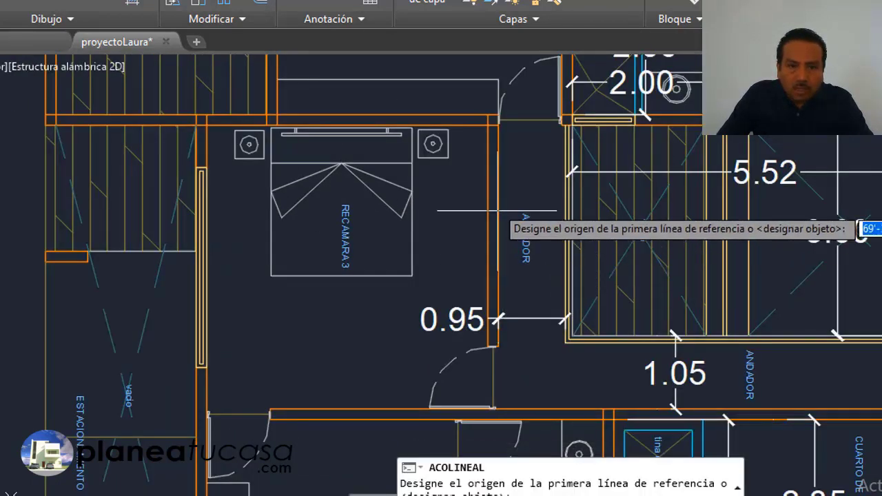
scroll(503, 200, "up", 2)
left_click(490, 136)
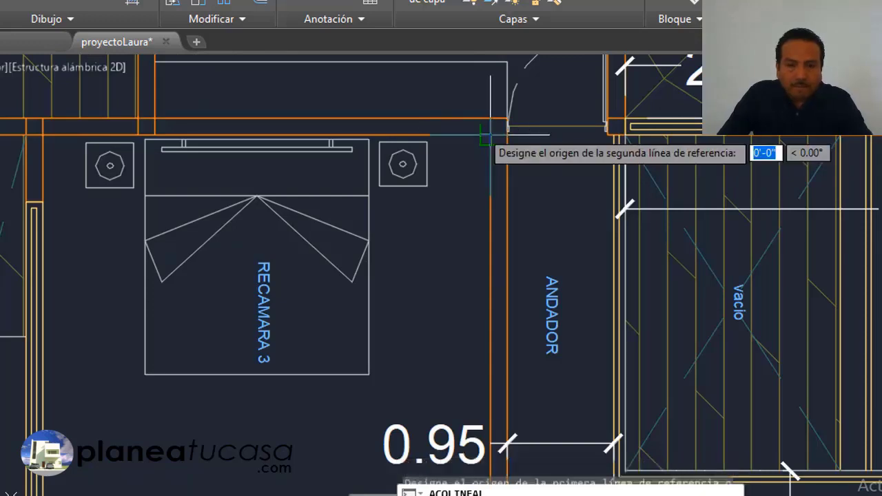
scroll(491, 354, "down", 3)
scroll(490, 320, "up", 2)
scroll(491, 321, "up", 4)
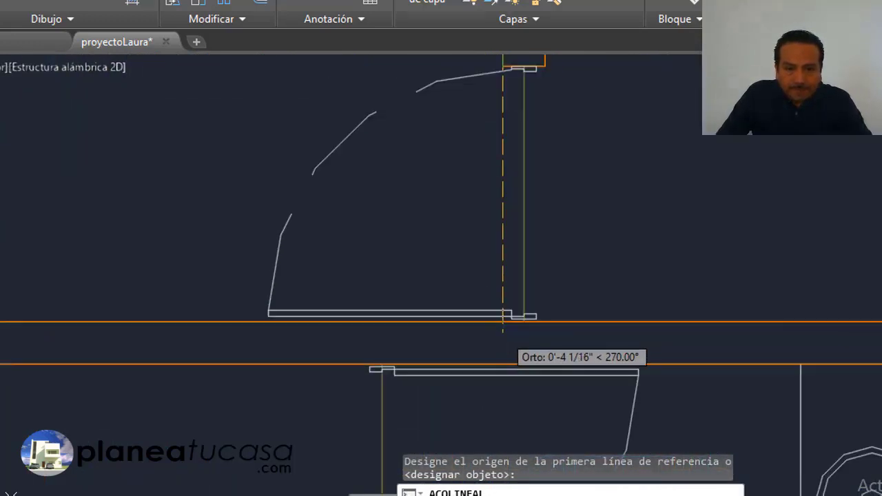
left_click(503, 317)
scroll(507, 323, "down", 4)
left_click(506, 324)
scroll(506, 324, "down", 1)
scroll(506, 268, "up", 2)
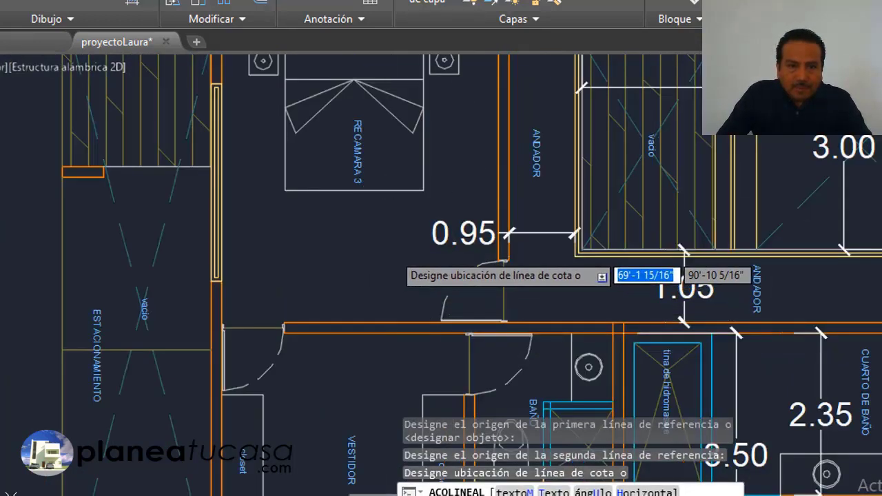
left_click(392, 183)
key("Return")
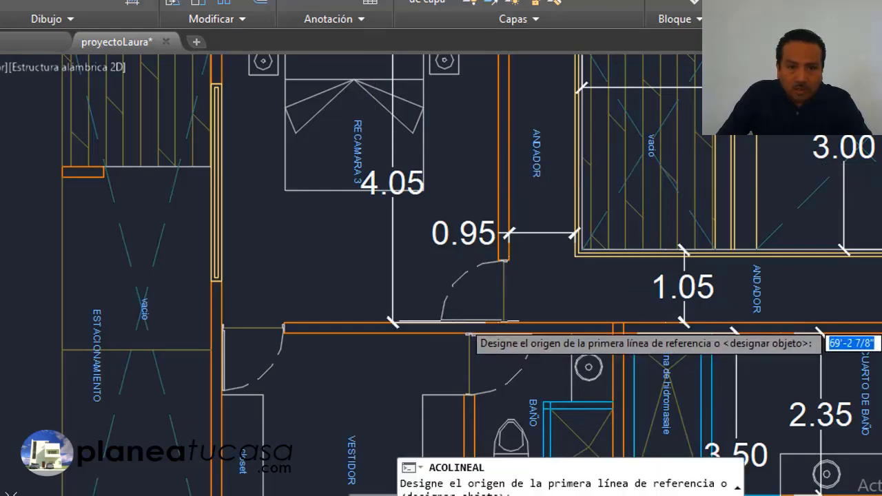
scroll(506, 303, "up", 2)
scroll(520, 248, "up", 3)
left_click(492, 240)
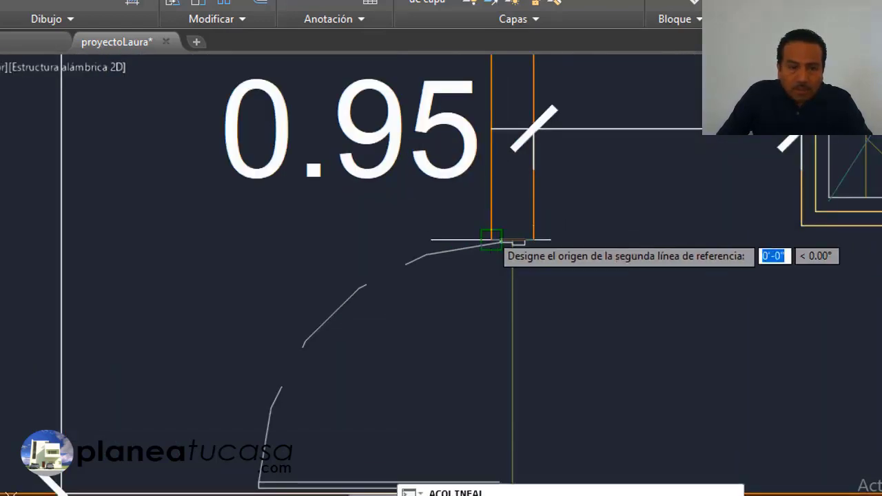
scroll(476, 258, "down", 3)
scroll(238, 230, "up", 5)
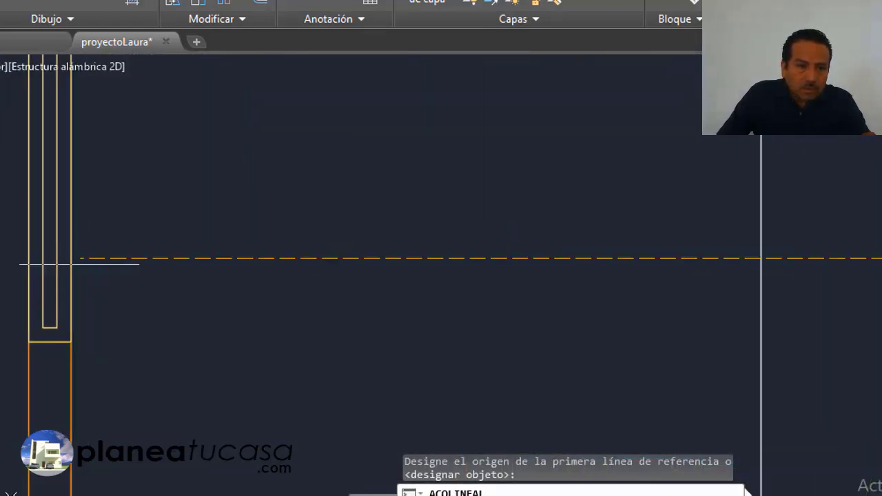
left_click(69, 258)
left_click(514, 185)
scroll(467, 262, "down", 3)
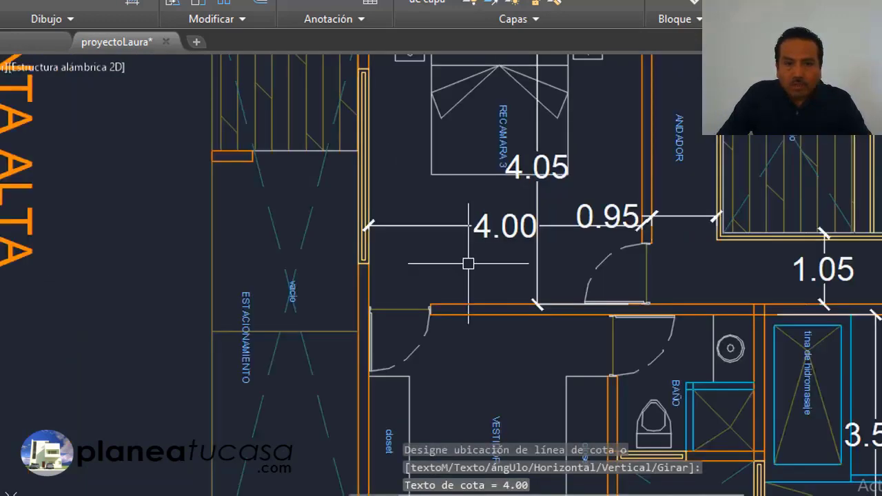
scroll(515, 215, "down", 2)
scroll(494, 339, "up", 2)
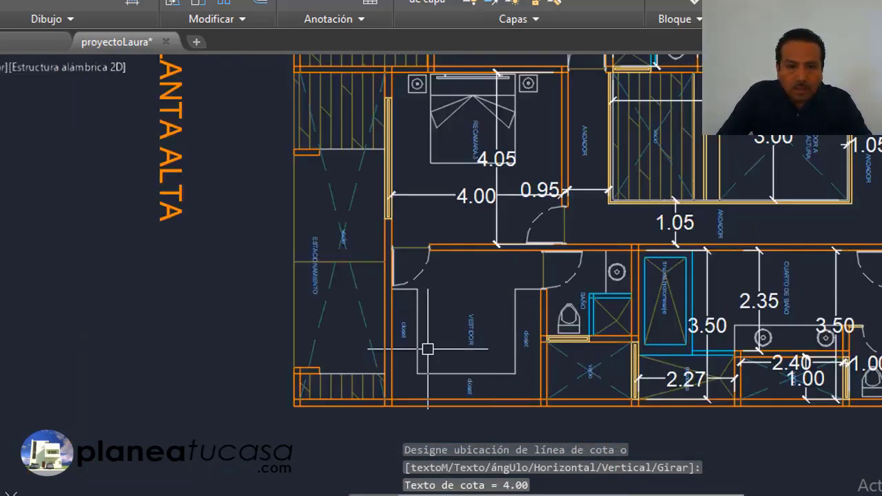
scroll(427, 349, "up", 2)
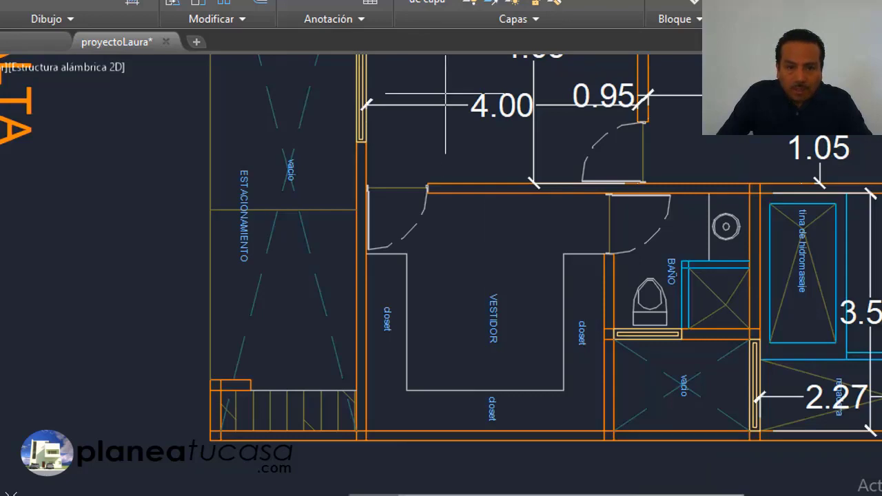
Add the vestidor's 3.50 horizontal and 3.50 vertical dimensions.
key("Return")
scroll(355, 439, "up", 2)
left_click(356, 439)
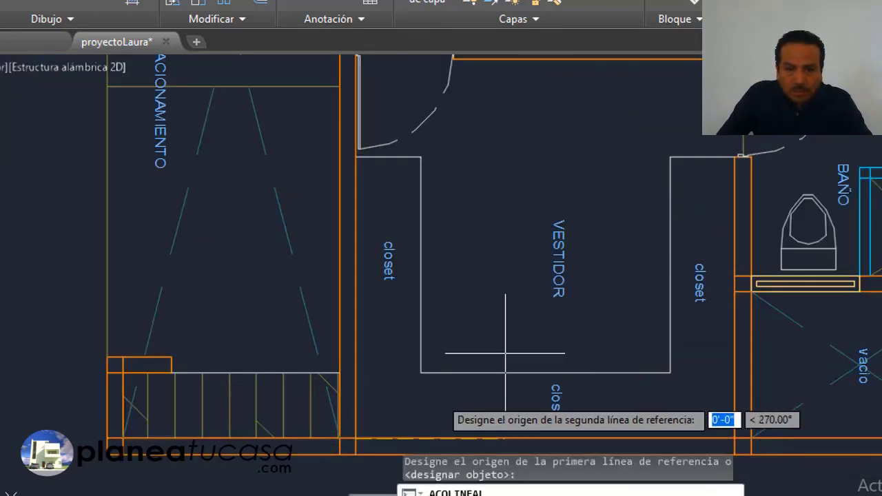
scroll(590, 404, "down", 2)
scroll(626, 404, "up", 2)
left_click(692, 393)
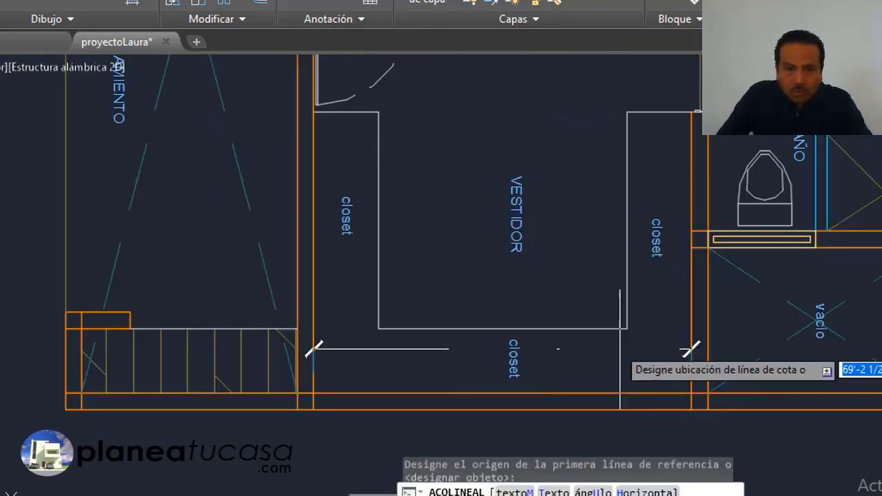
left_click(582, 295)
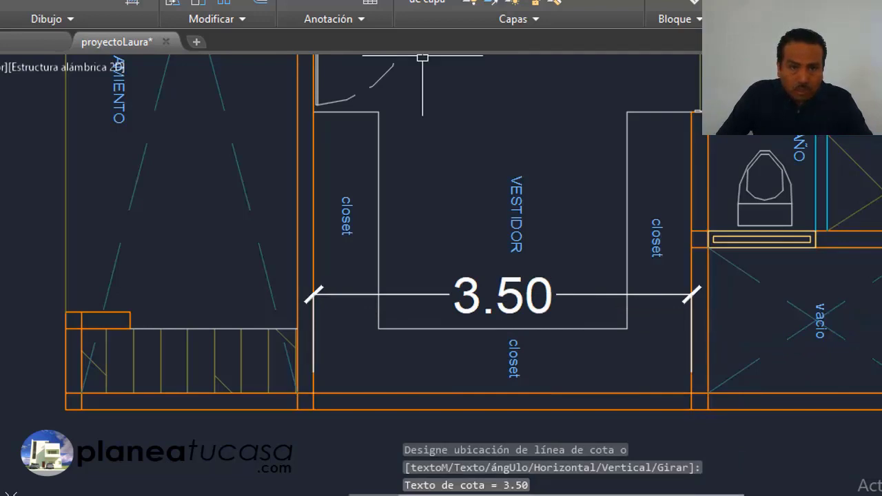
key("Return")
scroll(571, 307, "down", 2)
scroll(590, 331, "up", 2)
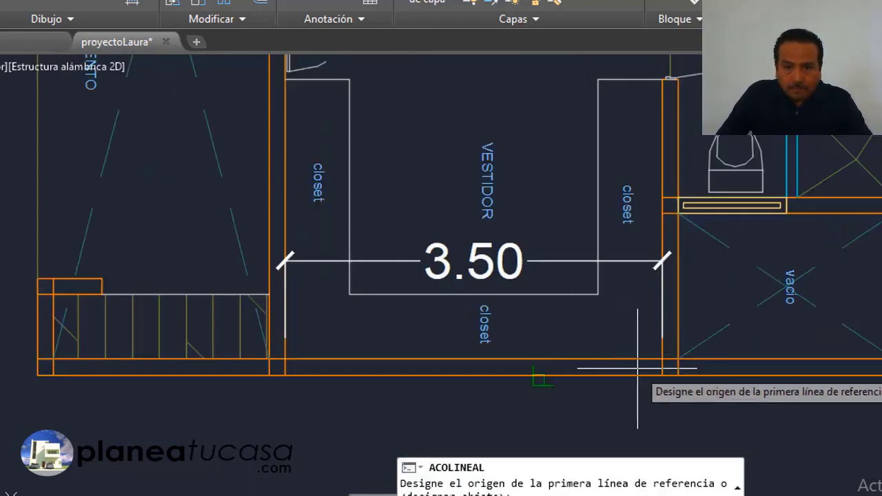
left_click(661, 358)
scroll(611, 237, "down", 2)
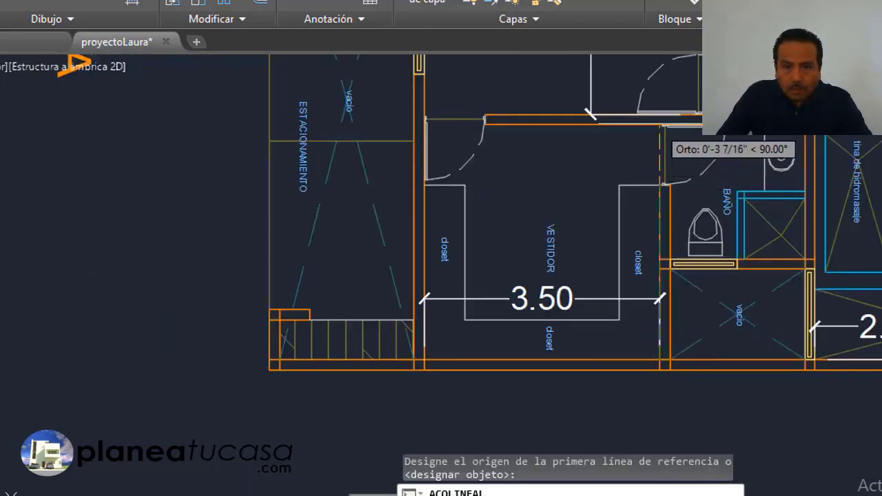
scroll(717, 136, "up", 4)
left_click(660, 139)
scroll(650, 138, "down", 2)
scroll(524, 248, "down", 2)
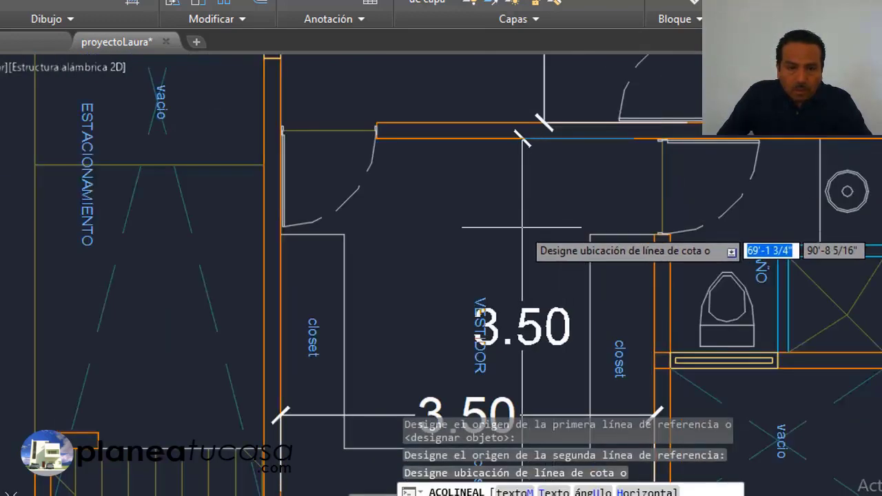
left_click(521, 248)
scroll(470, 196, "down", 3)
scroll(486, 249, "up", 2)
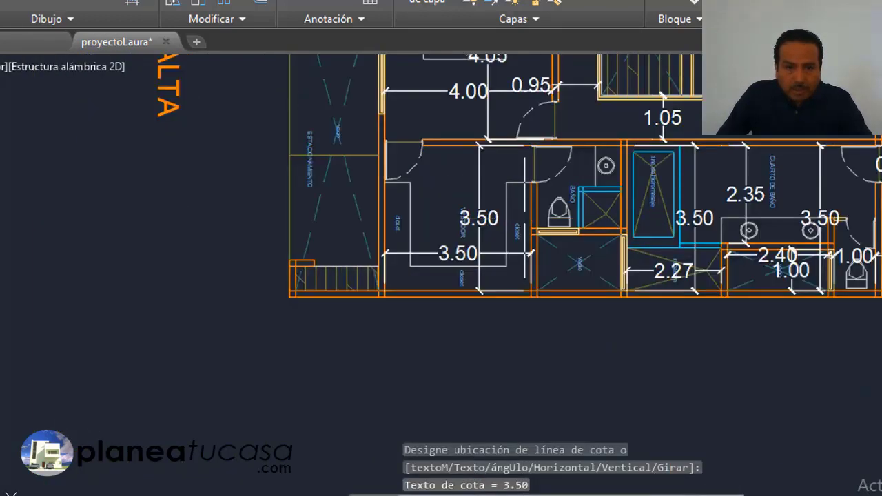
scroll(584, 183, "up", 4)
scroll(576, 124, "down", 2)
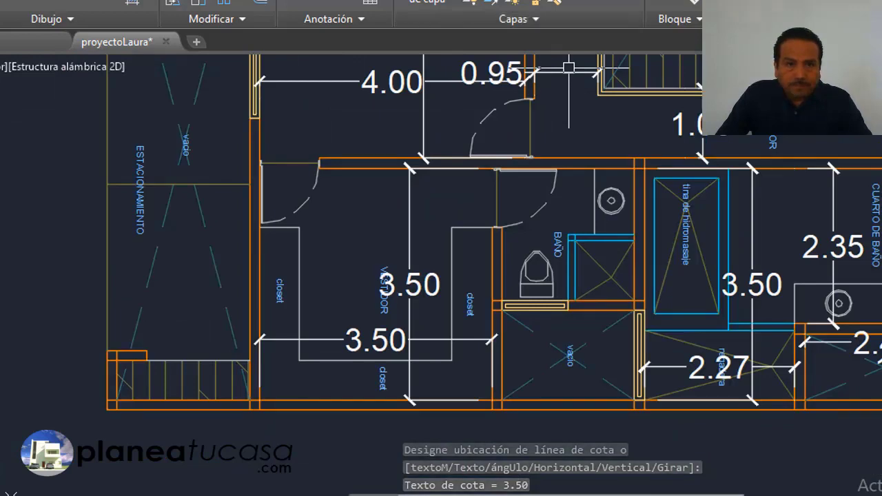
Dimension the small bathroom with 2.00 vertical and 2.00 horizontal measurements.
key("Return")
scroll(620, 291, "up", 4)
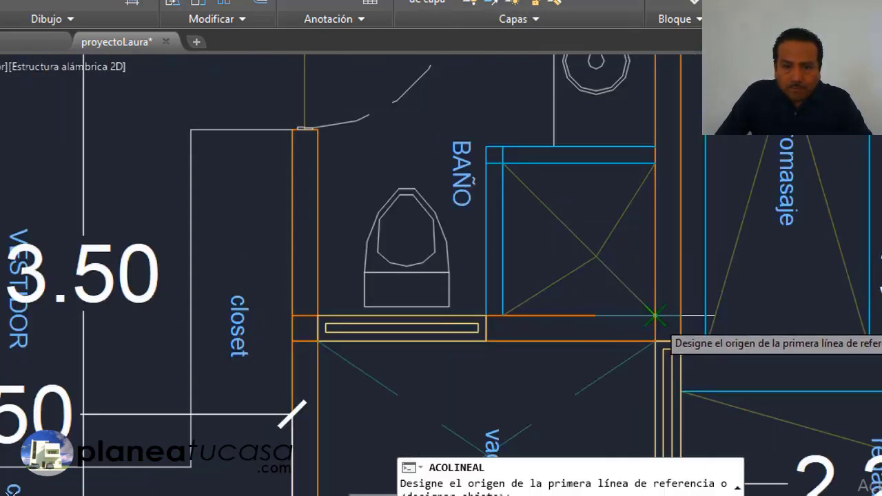
left_click(655, 316)
scroll(653, 220, "down", 3)
scroll(649, 111, "up", 3)
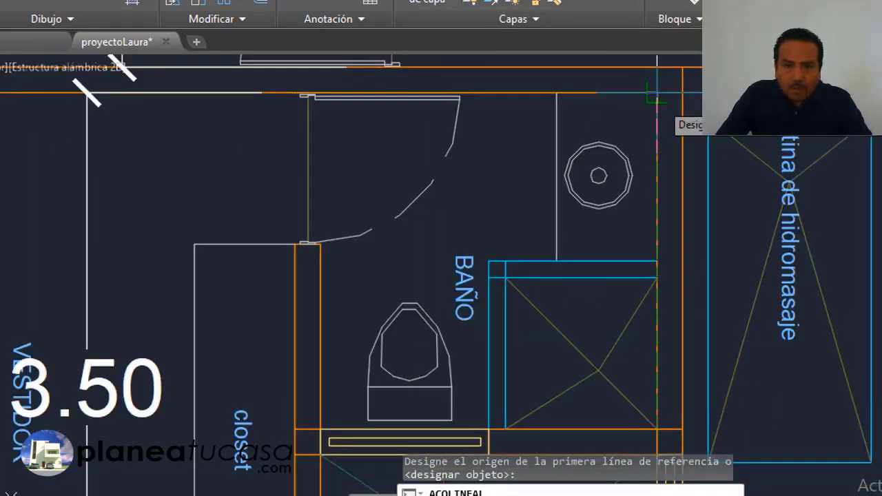
left_click(657, 94)
left_click(657, 428)
left_click(478, 179)
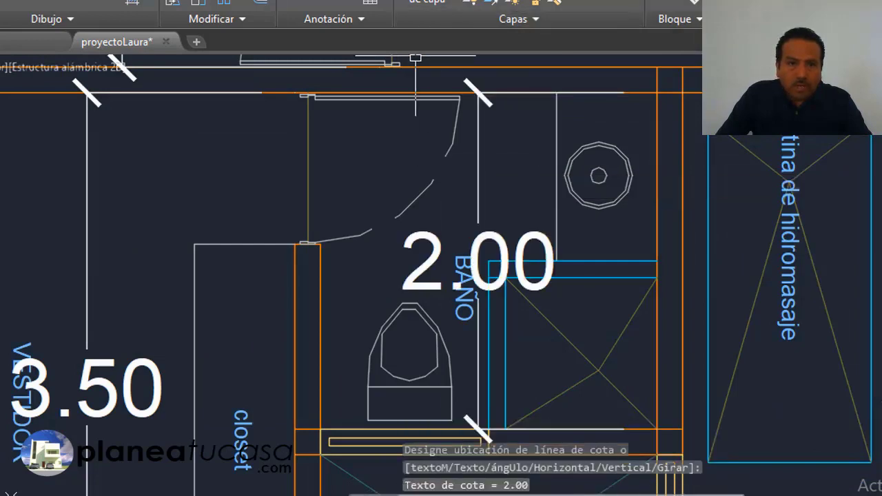
key("Return")
scroll(380, 310, "down", 2)
scroll(358, 303, "up", 6)
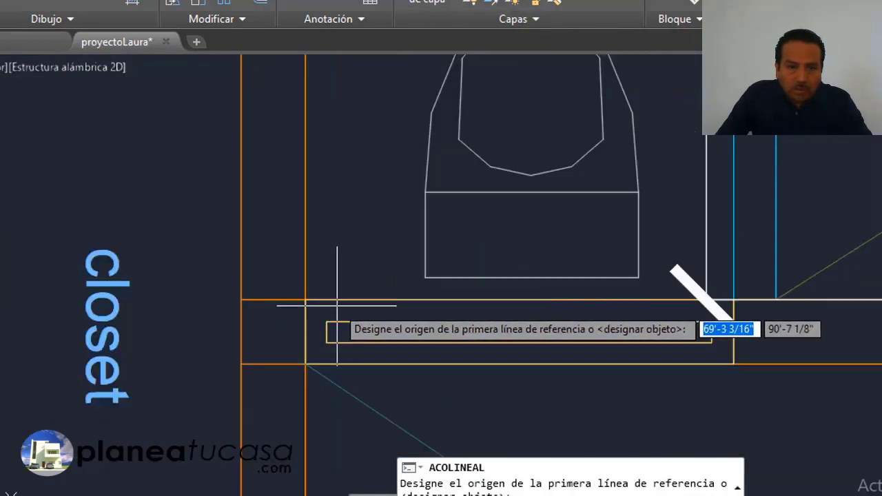
left_click(306, 300)
scroll(306, 299, "down", 3)
scroll(366, 303, "up", 1)
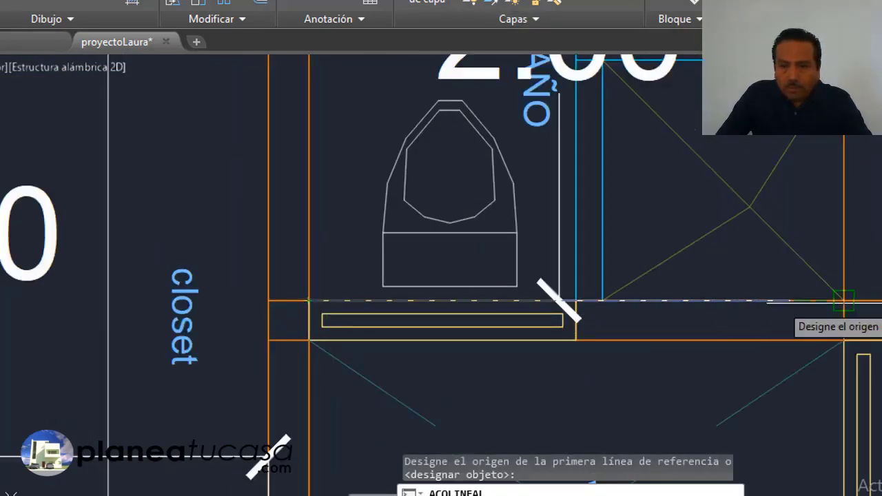
left_click(844, 300)
left_click(591, 191)
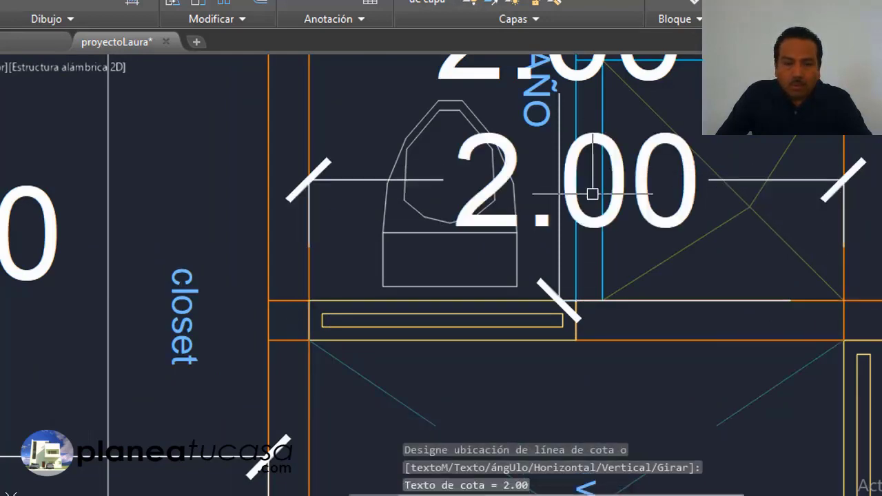
scroll(522, 265, "down", 4)
scroll(541, 301, "up", 4)
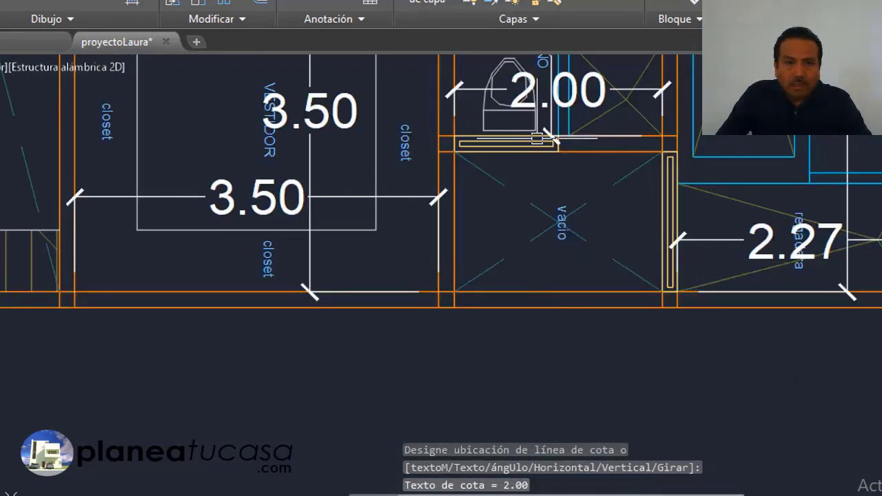
Add a 2.00 dimension across the vacio and a 1.35 dimension beside it.
key("space")
scroll(485, 188, "up", 2)
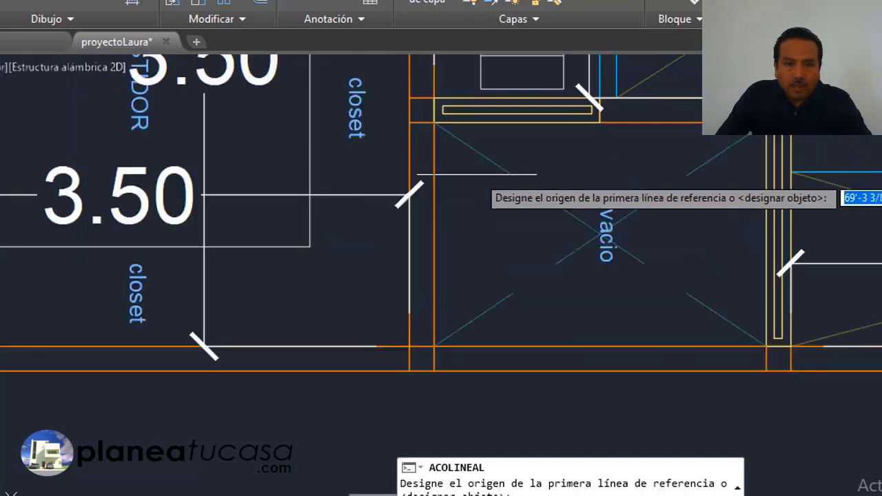
left_click(434, 123)
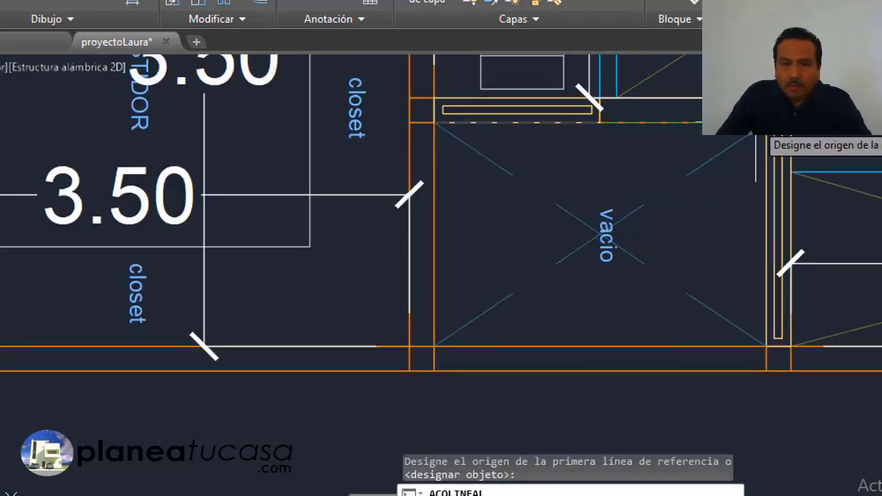
left_click(765, 134)
left_click(630, 196)
scroll(630, 196, "down", 3)
scroll(630, 196, "down", 1)
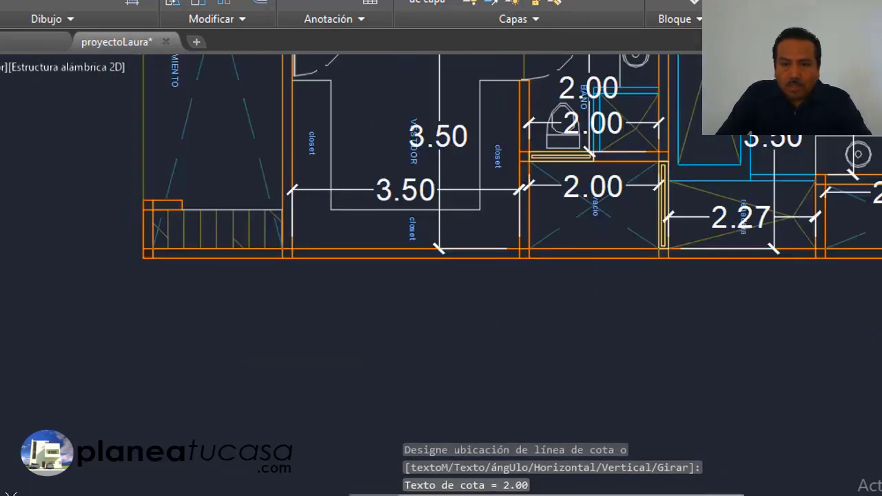
scroll(745, 203, "up", 2)
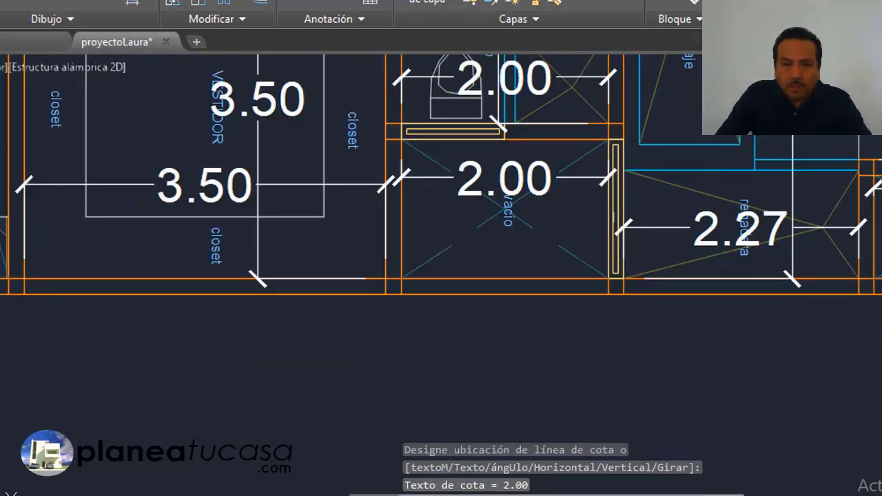
scroll(481, 264, "down", 2)
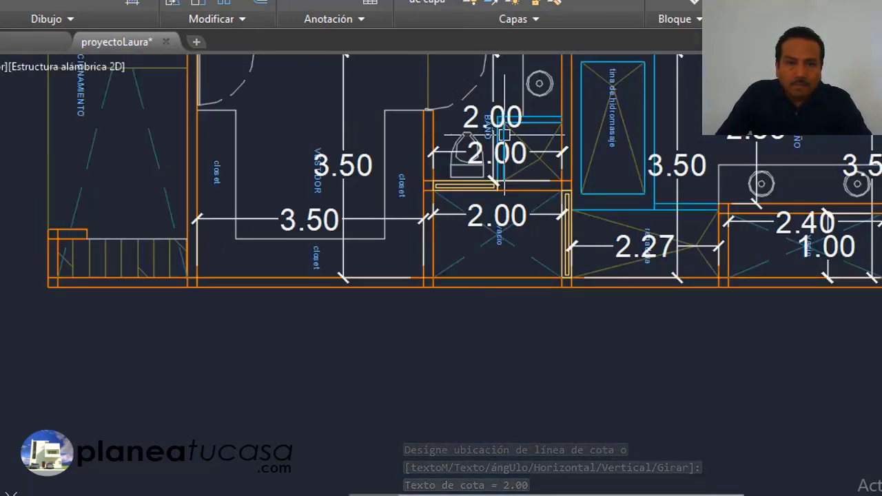
scroll(505, 139, "up", 2)
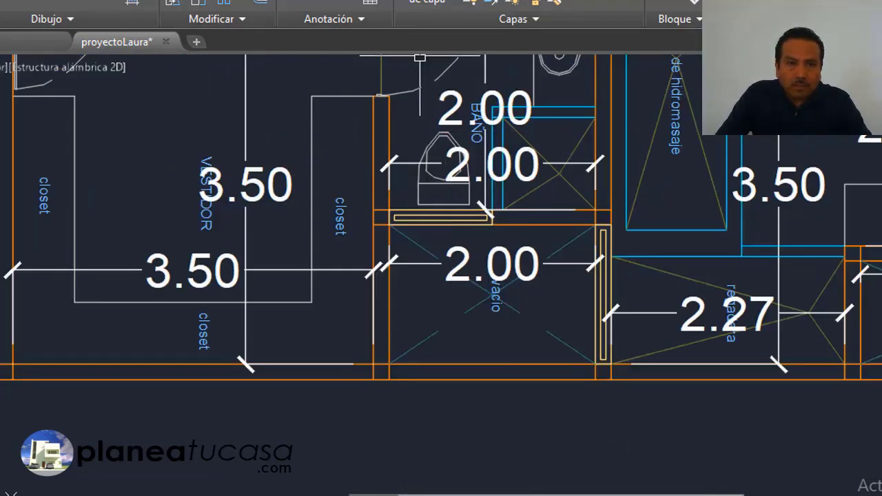
scroll(424, 325, "up", 2)
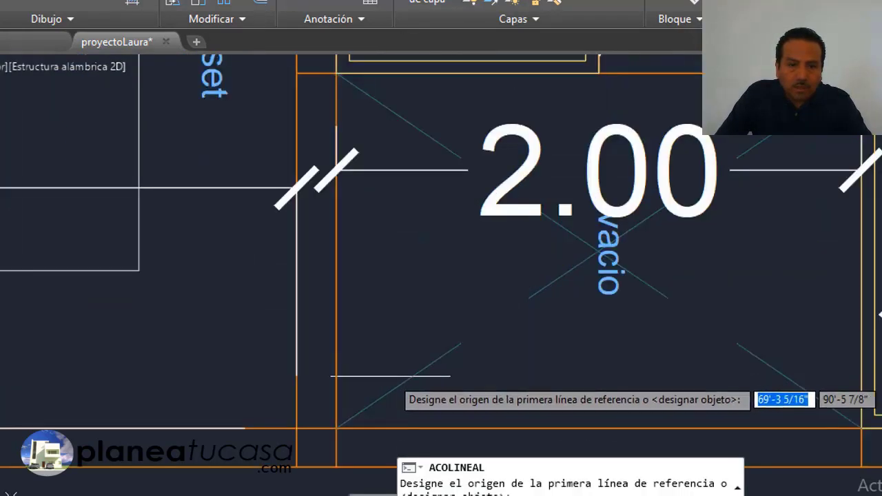
left_click(336, 429)
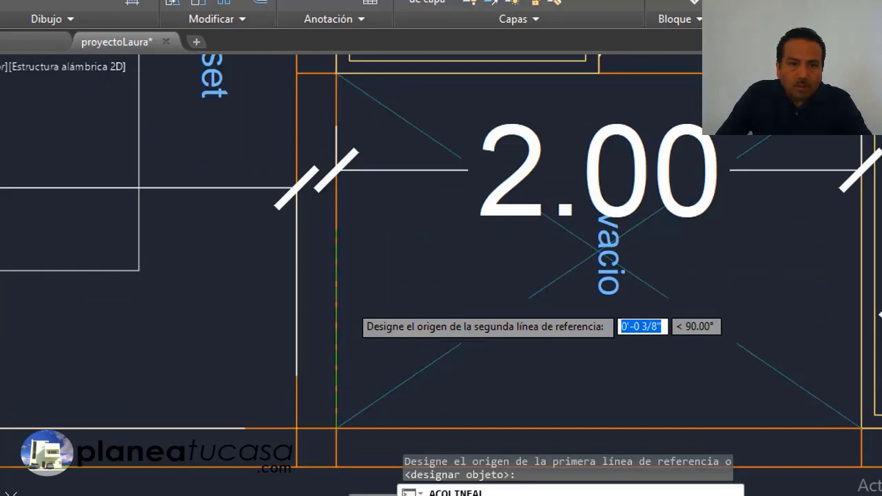
left_click(336, 72)
left_click(412, 295)
scroll(614, 279, "down", 2)
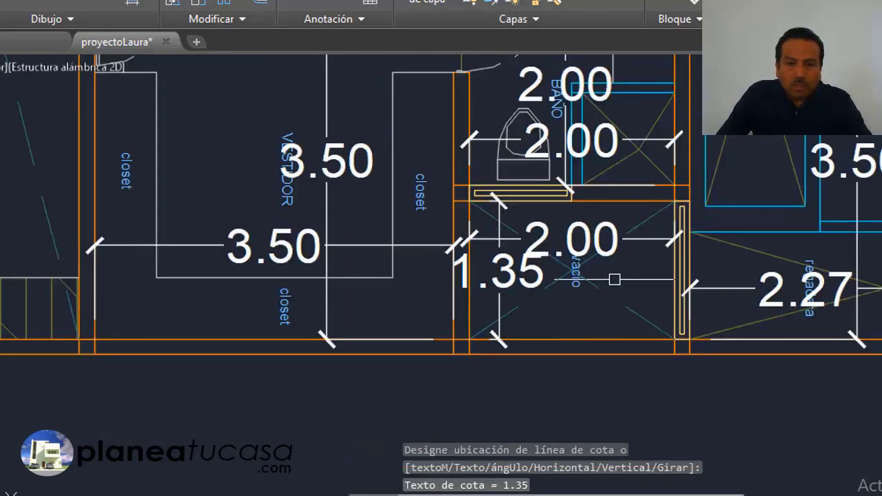
scroll(488, 305, "down", 4)
scroll(488, 306, "up", 2)
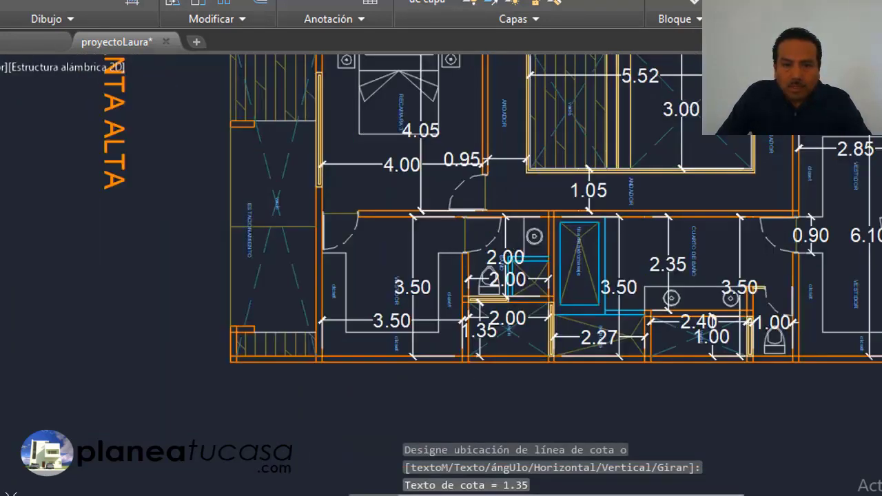
scroll(476, 320, "down", 2)
Place a 3.00 linear dimension across the terrace width between its top corners.
scroll(418, 218, "down", 2)
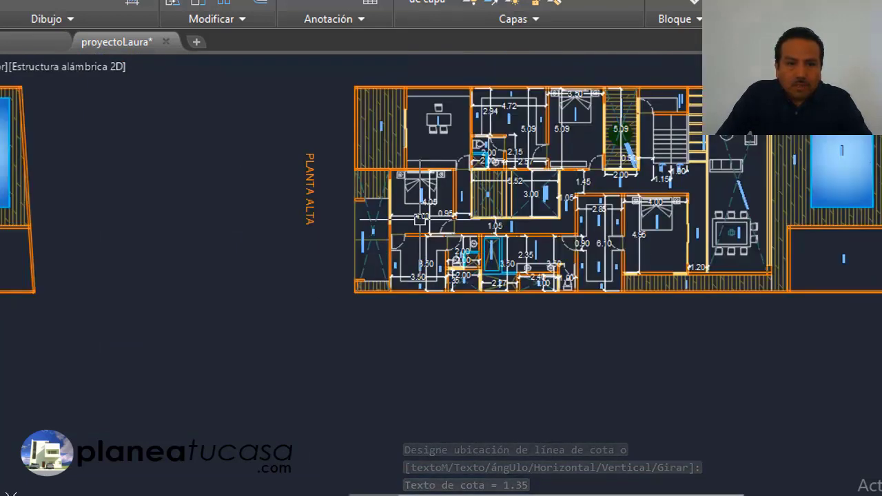
scroll(378, 78, "up", 4)
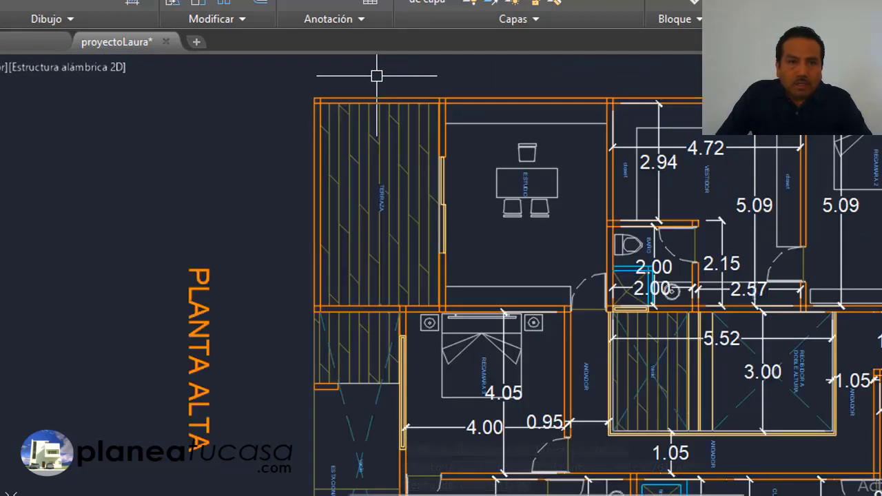
left_click(370, 11)
scroll(343, 109, "up", 4)
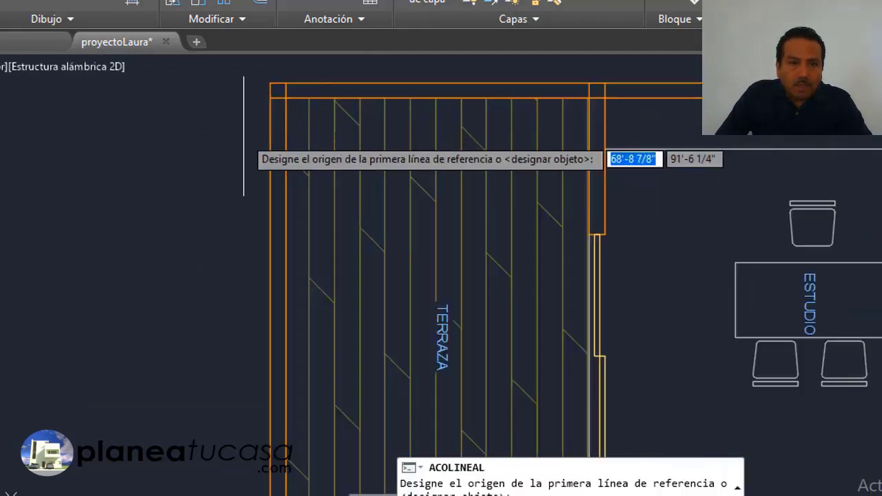
left_click(287, 97)
left_click(589, 98)
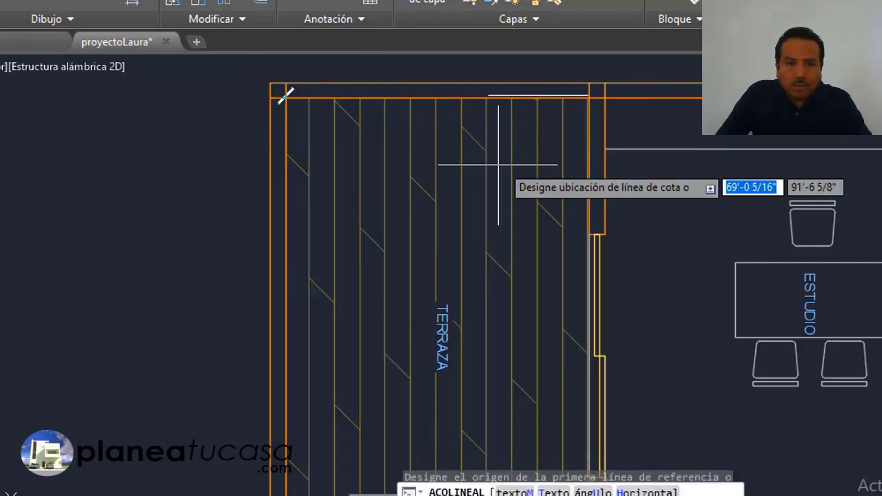
left_click(498, 167)
Repeat the linear dimension to add the 5.09 vertical length of the terrace.
key("Return")
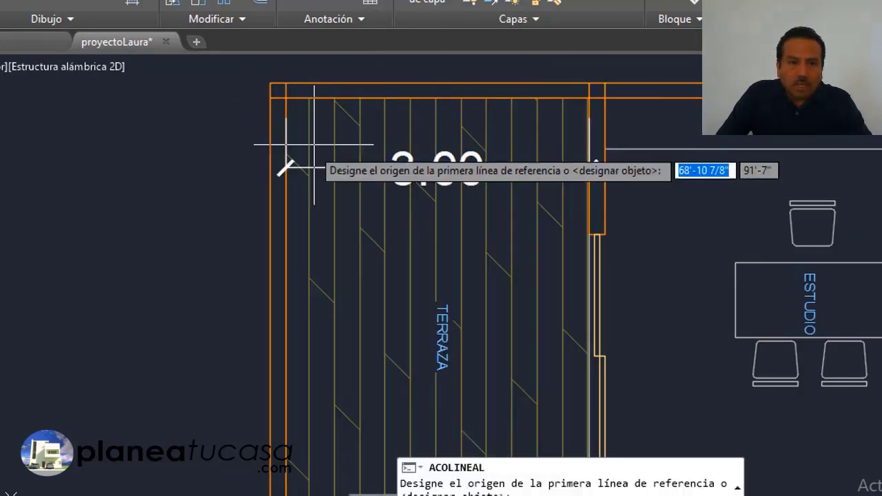
scroll(283, 102, "down", 4)
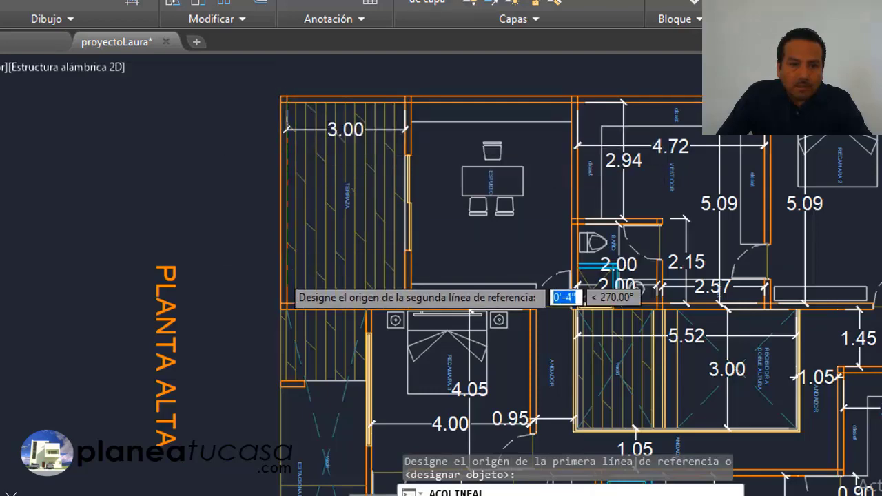
scroll(292, 296, "up", 5)
left_click(293, 292)
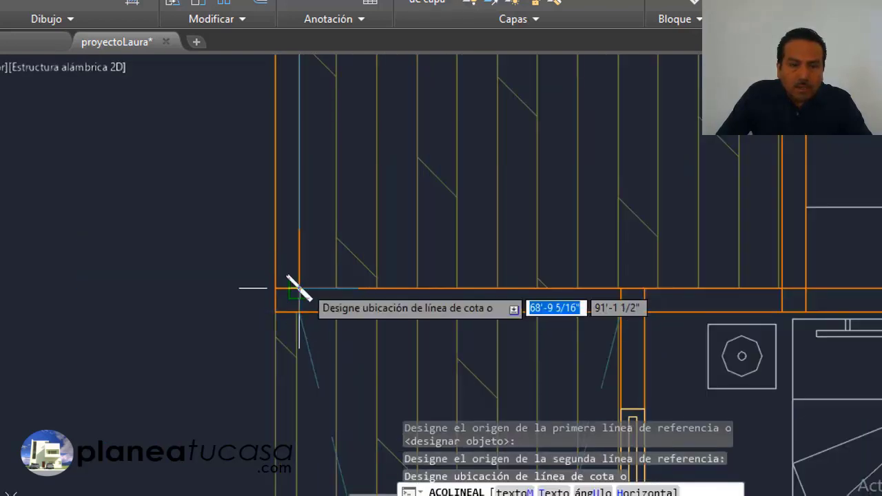
scroll(323, 255, "down", 4)
scroll(309, 235, "up", 5)
left_click(300, 235)
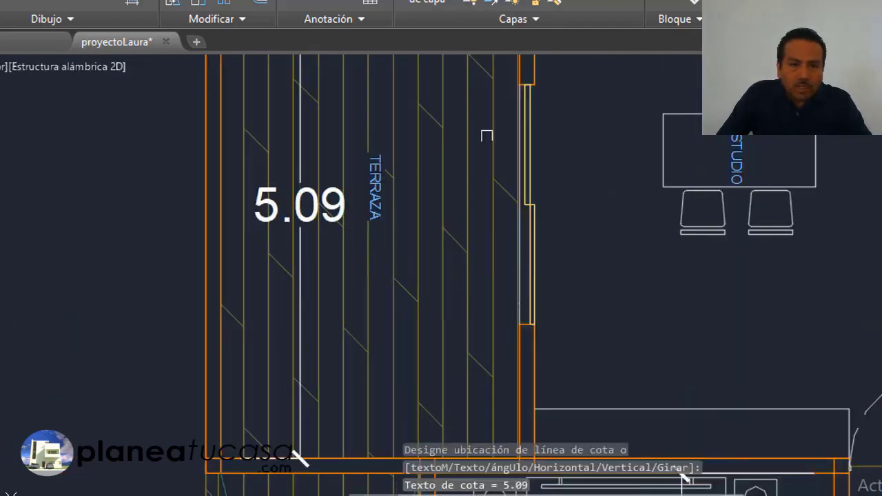
scroll(360, 248, "down", 3)
scroll(360, 248, "down", 2)
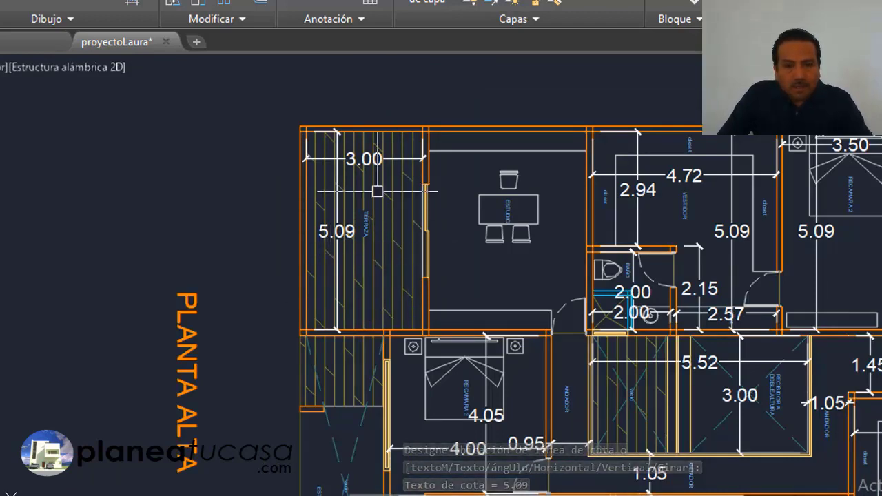
scroll(434, 193, "down", 2)
scroll(414, 220, "up", 2)
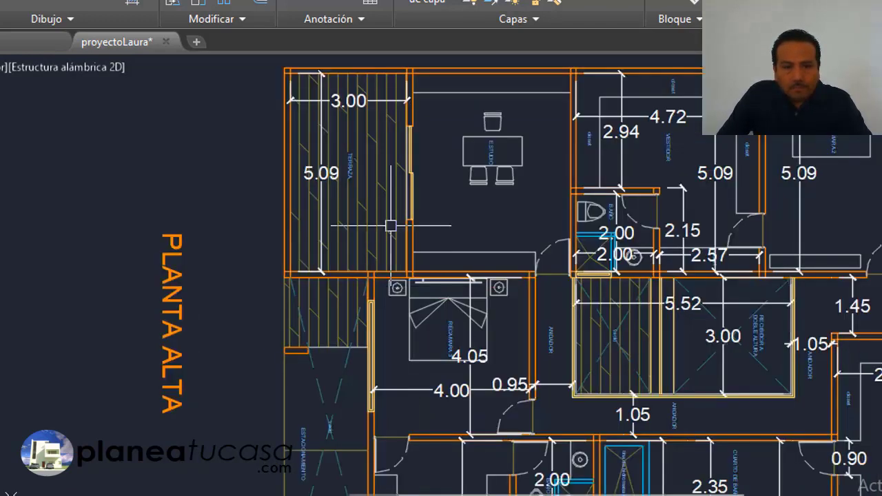
scroll(398, 242, "down", 2)
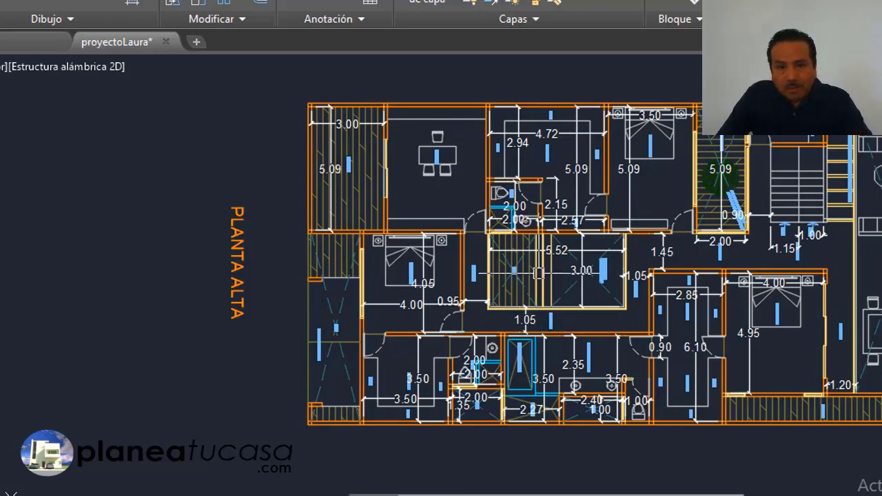
scroll(539, 274, "down", 2)
scroll(599, 279, "up", 2)
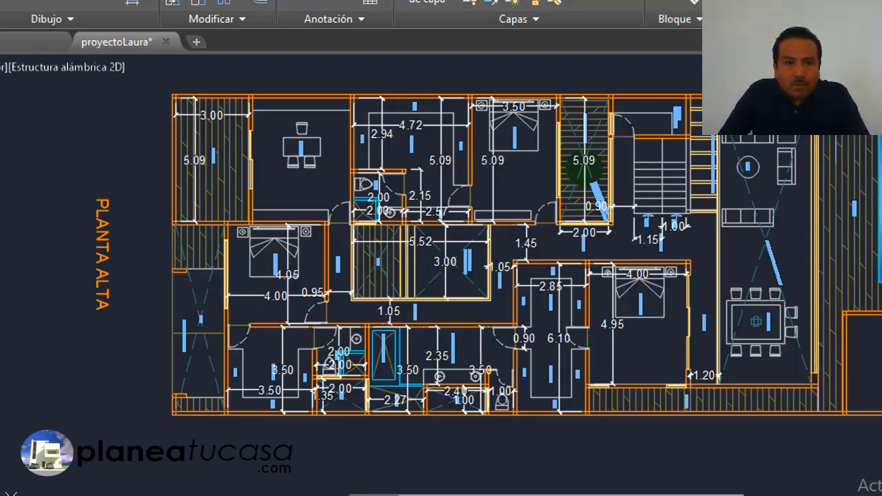
Dimension the dining area width as 3.80, placed below the dining area.
scroll(806, 394, "up", 4)
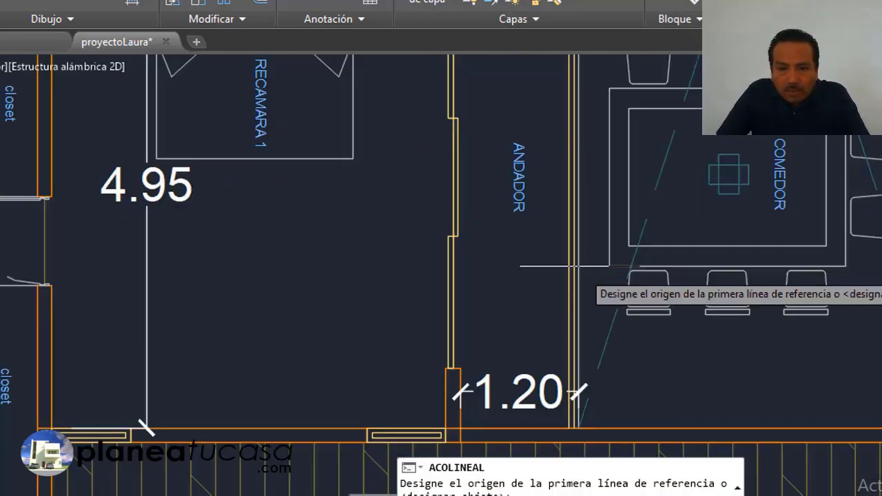
scroll(580, 368, "up", 6)
left_click(566, 370)
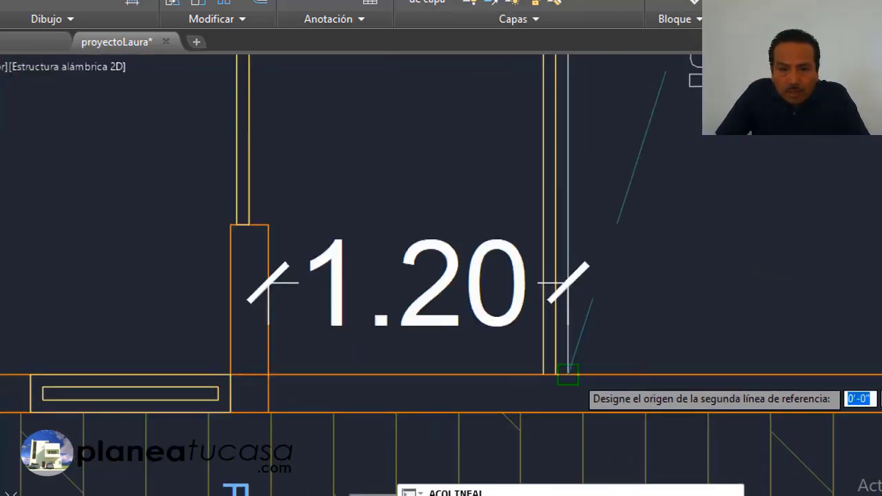
scroll(566, 370, "down", 4)
scroll(848, 390, "up", 2)
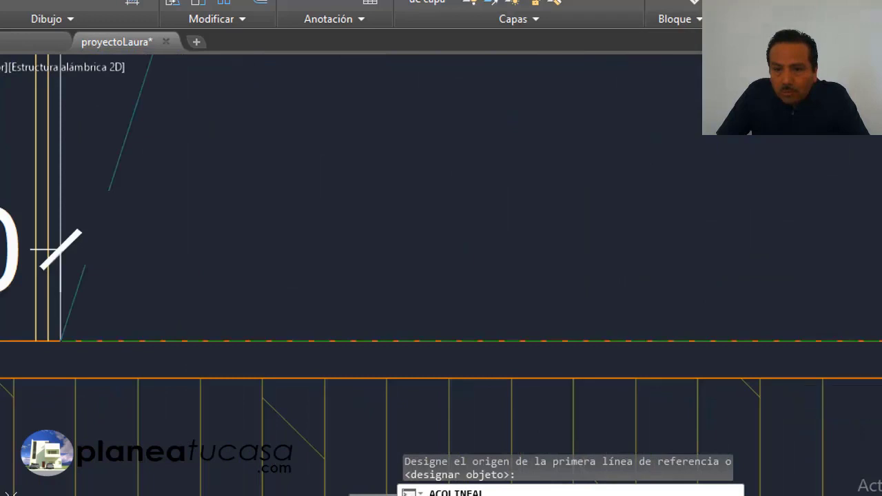
left_click(875, 378)
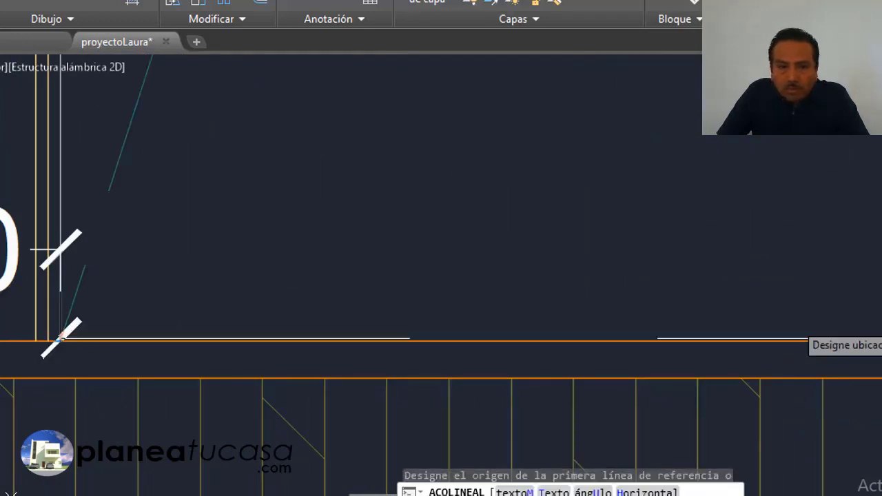
left_click(859, 237)
scroll(657, 290, "down", 3)
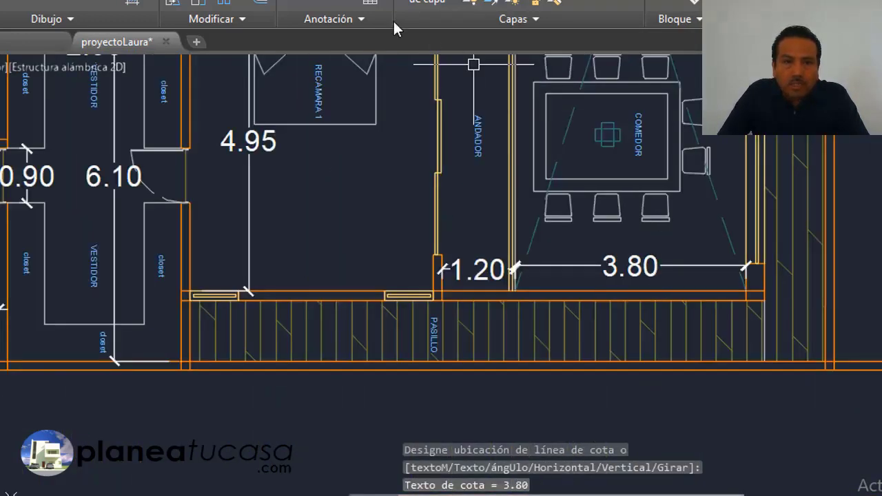
Repeat the linear dimension to add the 11.79 vertical length beside the living-dining strip.
key("Return")
scroll(758, 283, "up", 2)
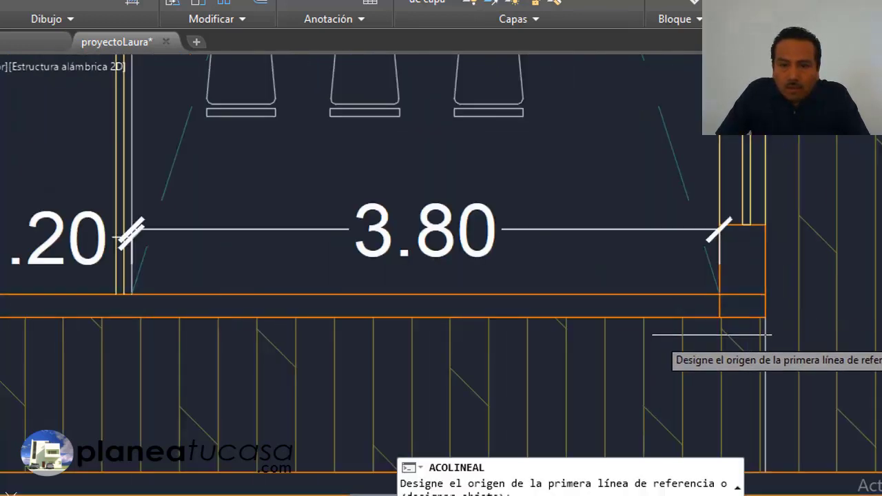
scroll(722, 297, "down", 3)
scroll(704, 315, "down", 3)
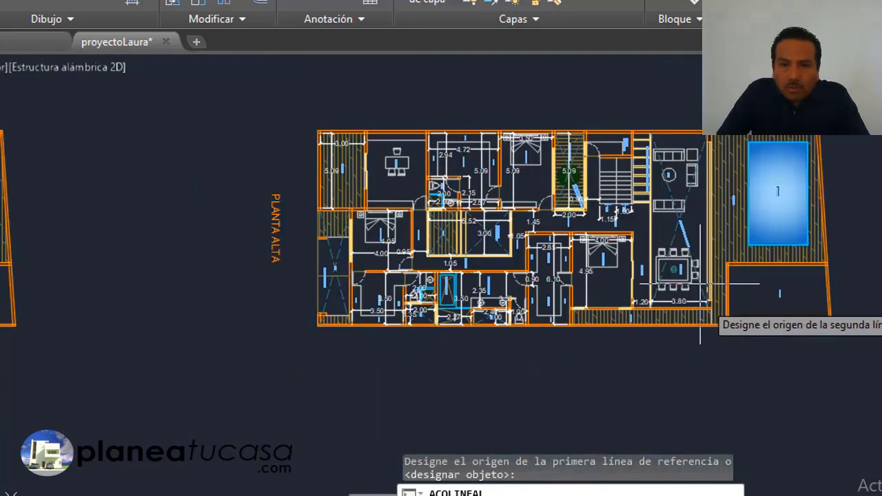
scroll(710, 148, "up", 5)
left_click(724, 146)
left_click(734, 159)
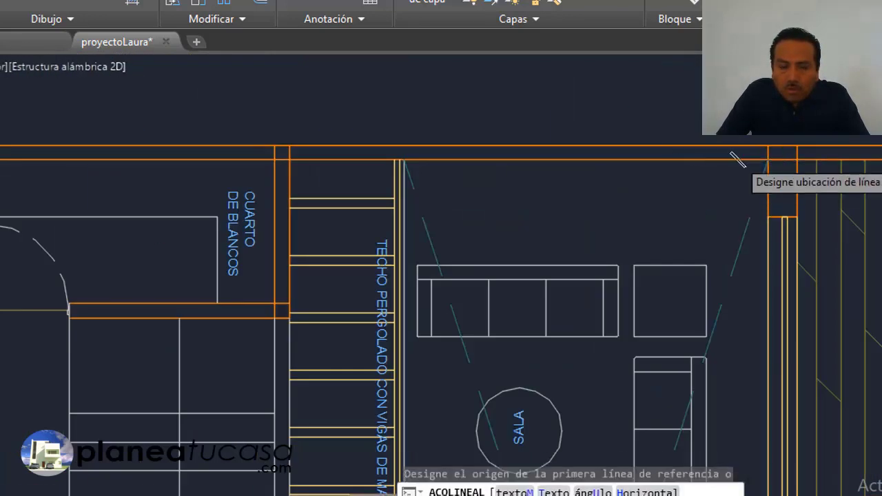
scroll(734, 159, "down", 4)
scroll(721, 310, "up", 2)
left_click(720, 310)
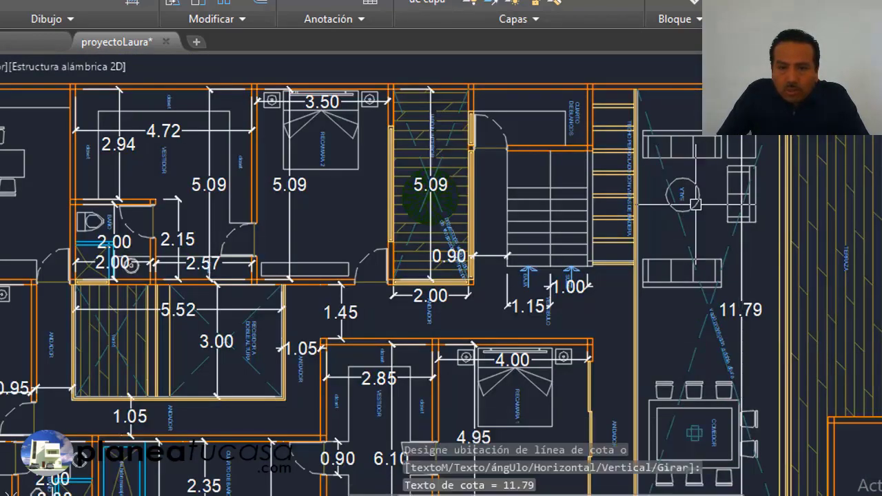
scroll(724, 310, "down", 3)
scroll(589, 120, "up", 3)
scroll(588, 120, "down", 3)
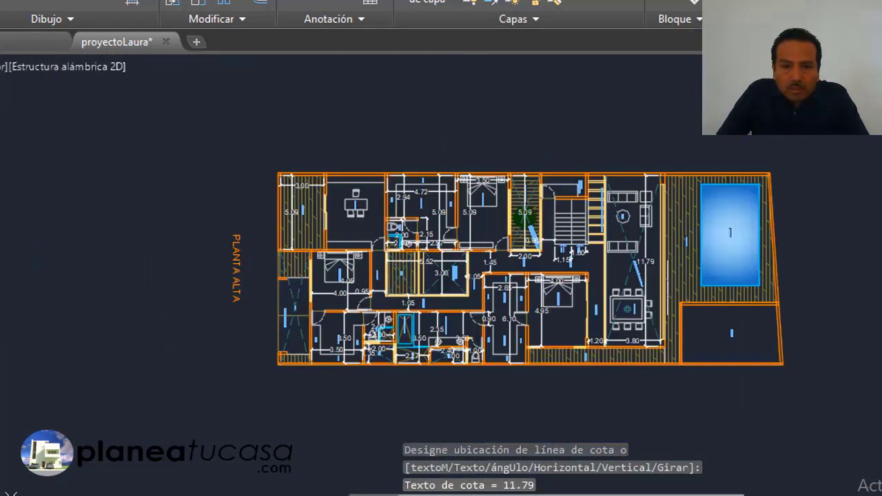
scroll(536, 309, "up", 4)
scroll(535, 308, "down", 4)
scroll(743, 329, "up", 8)
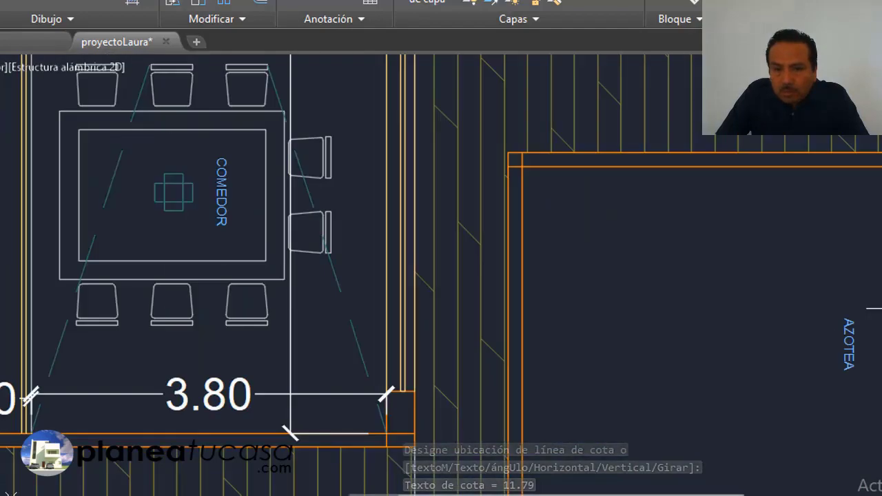
scroll(724, 324, "down", 2)
scroll(748, 268, "down", 3)
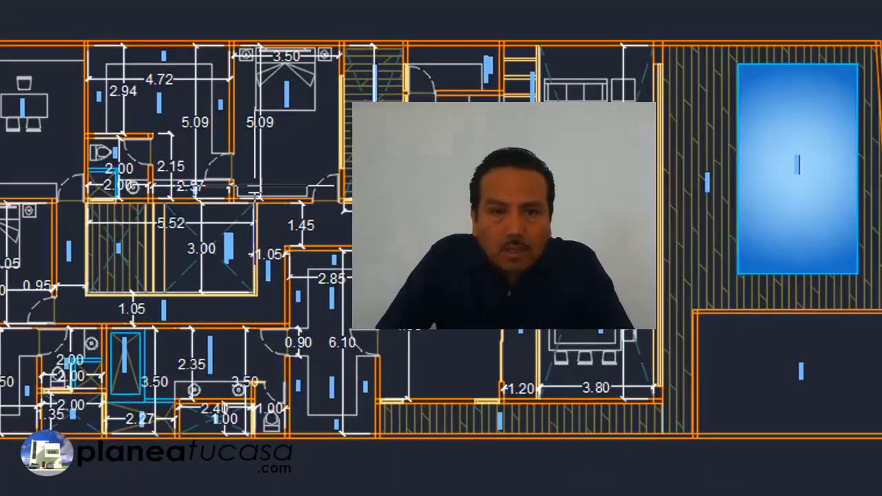
scroll(618, 301, "down", 5)
scroll(618, 301, "up", 3)
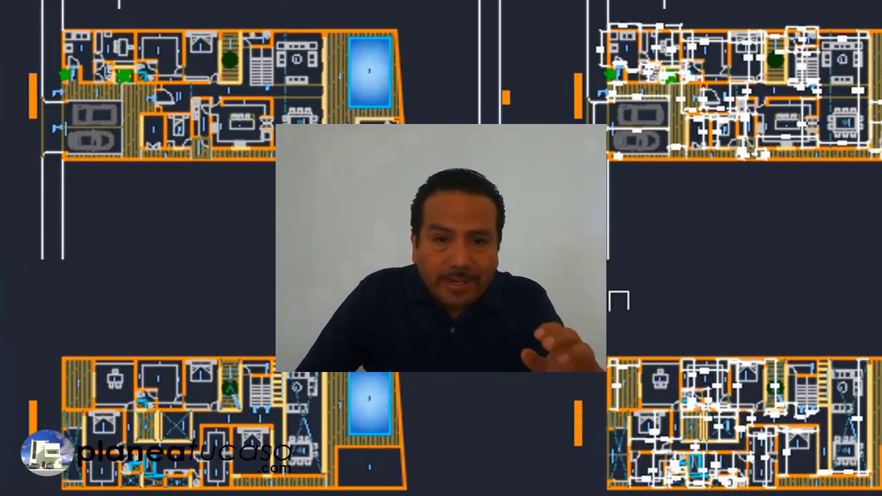